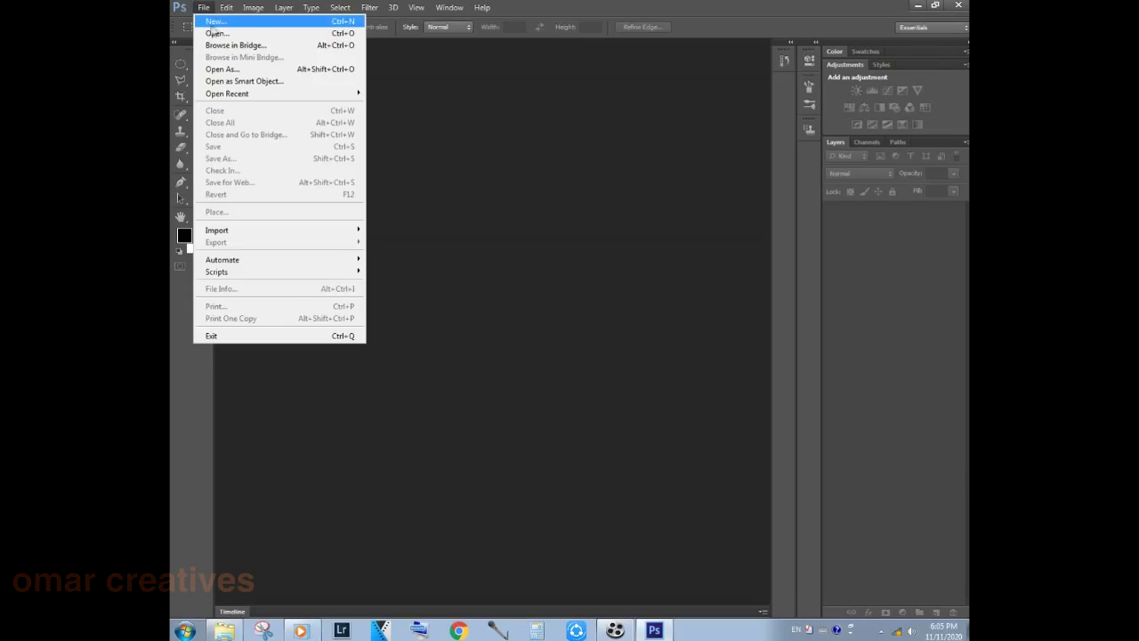
- Create a new 6000 × 5000 px white document
{"action": "type", "text": "6"}
{"action": "key", "text": "Tab"}
{"action": "type", "text": "5000"}
{"action": "left_click", "coordinate": [690, 108]}
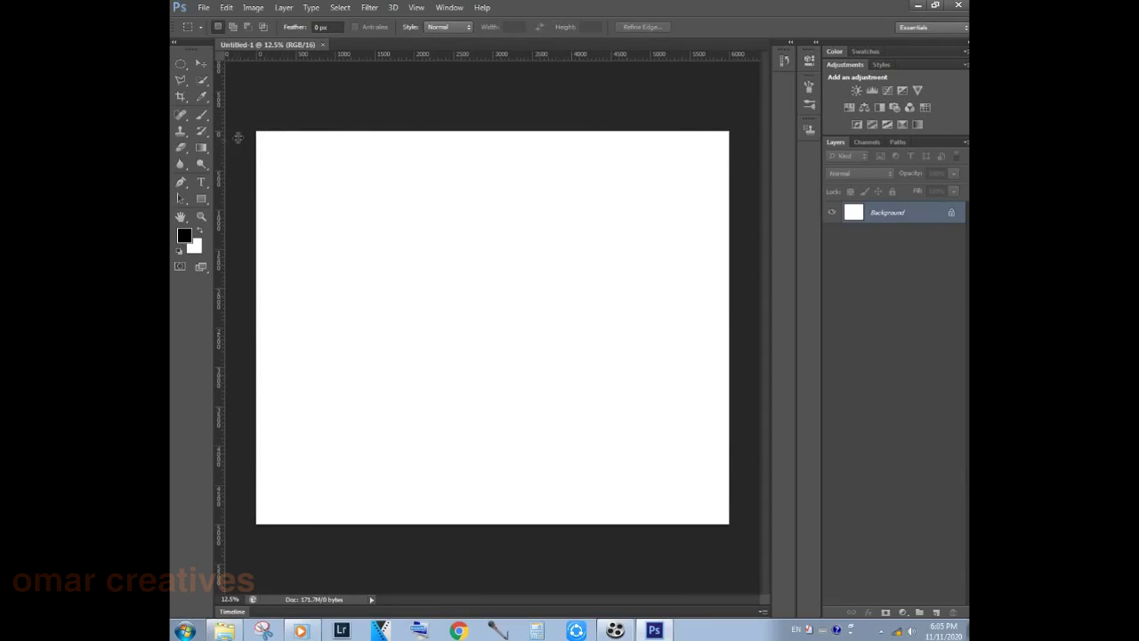
- Add vertical and horizontal guides crossing at the canvas centre
{"action": "left_click_drag", "start_coordinate": [219, 137], "coordinate": [492, 157]}
{"action": "left_click_drag", "start_coordinate": [498, 55], "coordinate": [524, 326]}
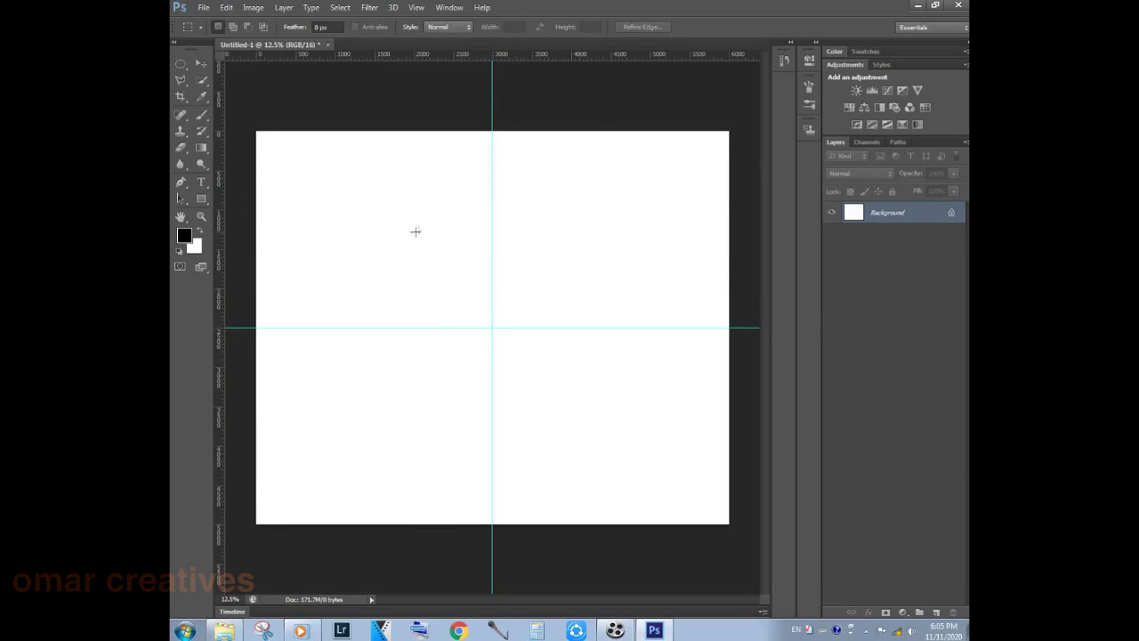
{"action": "left_click", "coordinate": [202, 200]}
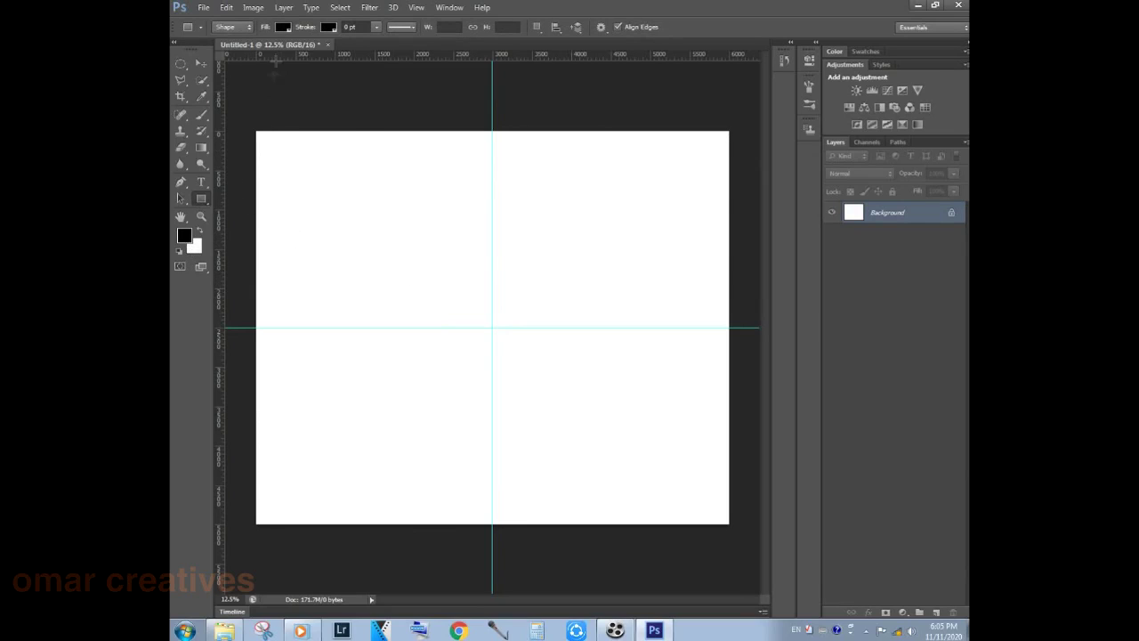
- Set the Rectangle tool fill to light grey and add two vertical guides near centre
{"action": "left_click", "coordinate": [282, 28]}
{"action": "left_click", "coordinate": [282, 99]}
{"action": "left_click_drag", "start_coordinate": [217, 260], "coordinate": [502, 285]}
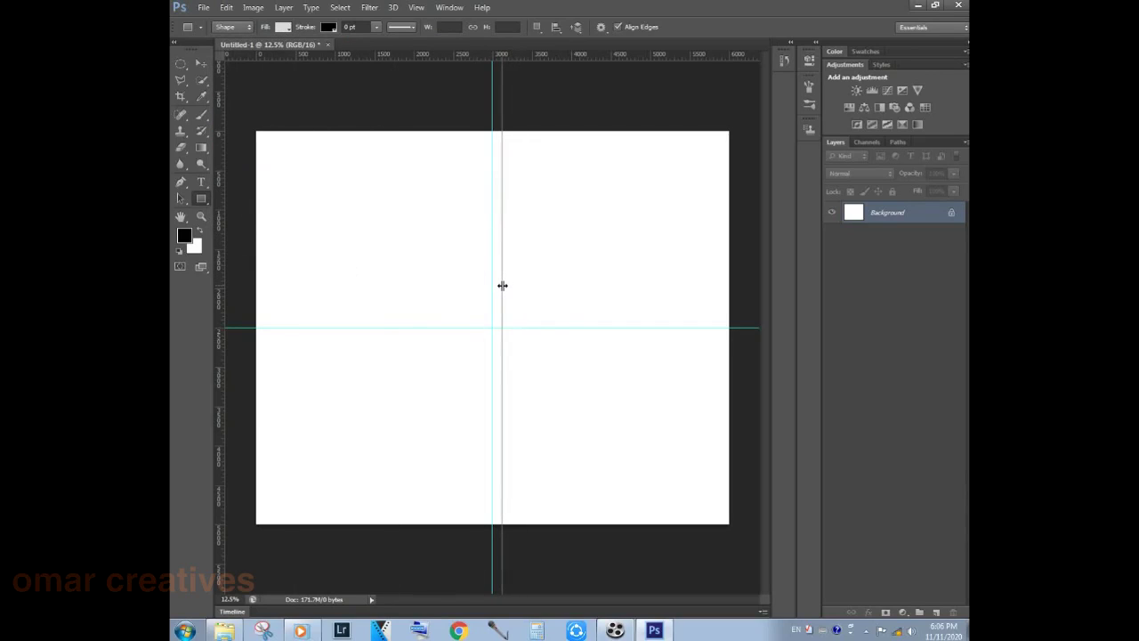
{"action": "left_click_drag", "start_coordinate": [502, 285], "coordinate": [501, 285]}
{"action": "left_click_drag", "start_coordinate": [230, 239], "coordinate": [482, 290]}
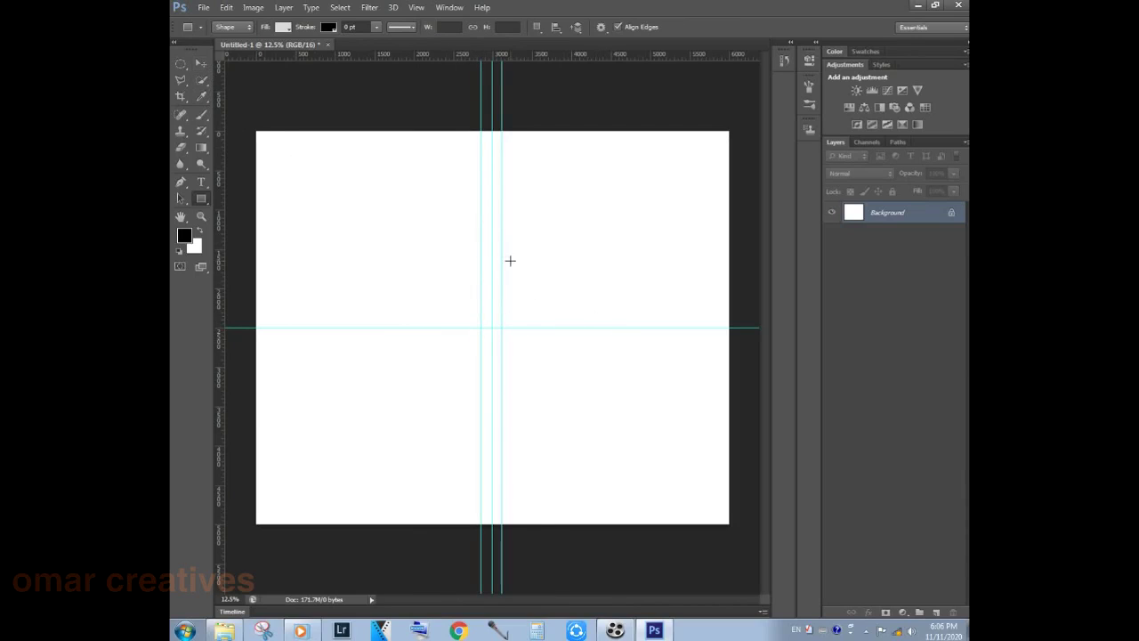
{"action": "scroll", "coordinate": [501, 258], "scroll_direction": "up", "scroll_amount": 4}
- Reposition the two guides so they sit just either side of the central guide
{"action": "key", "text": "v"}
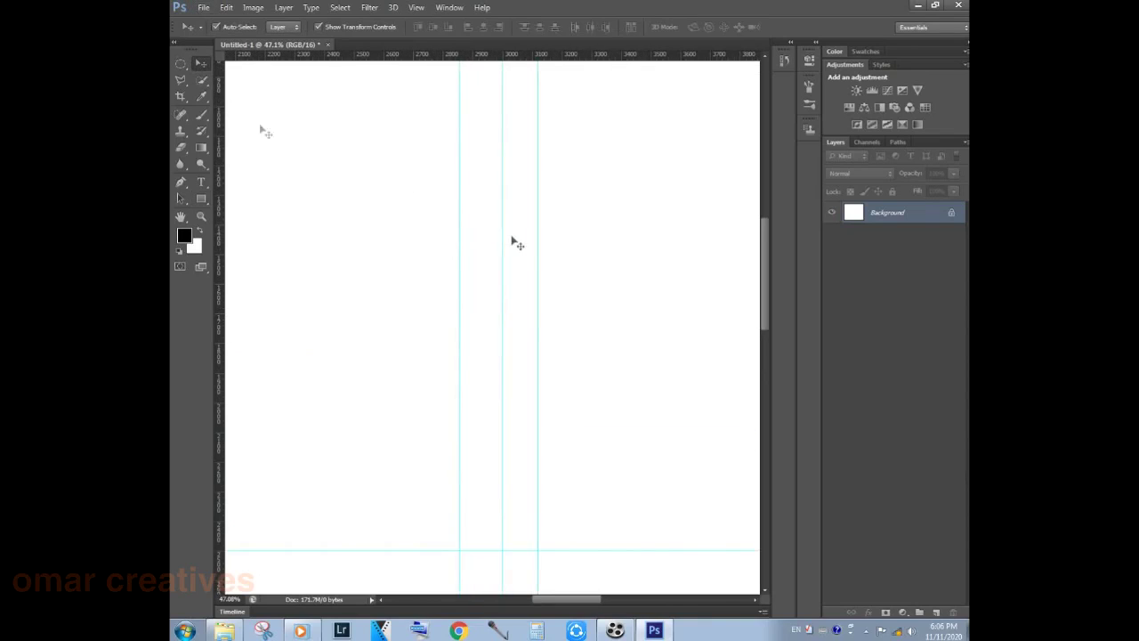
{"action": "left_click_drag", "start_coordinate": [538, 233], "coordinate": [515, 232]}
{"action": "scroll", "coordinate": [505, 97], "scroll_direction": "up", "scroll_amount": 2}
{"action": "scroll", "coordinate": [516, 90], "scroll_direction": "up", "scroll_amount": 2}
{"action": "left_click_drag", "start_coordinate": [404, 94], "coordinate": [462, 102]}
{"action": "scroll", "coordinate": [508, 157], "scroll_direction": "down", "scroll_amount": 3}
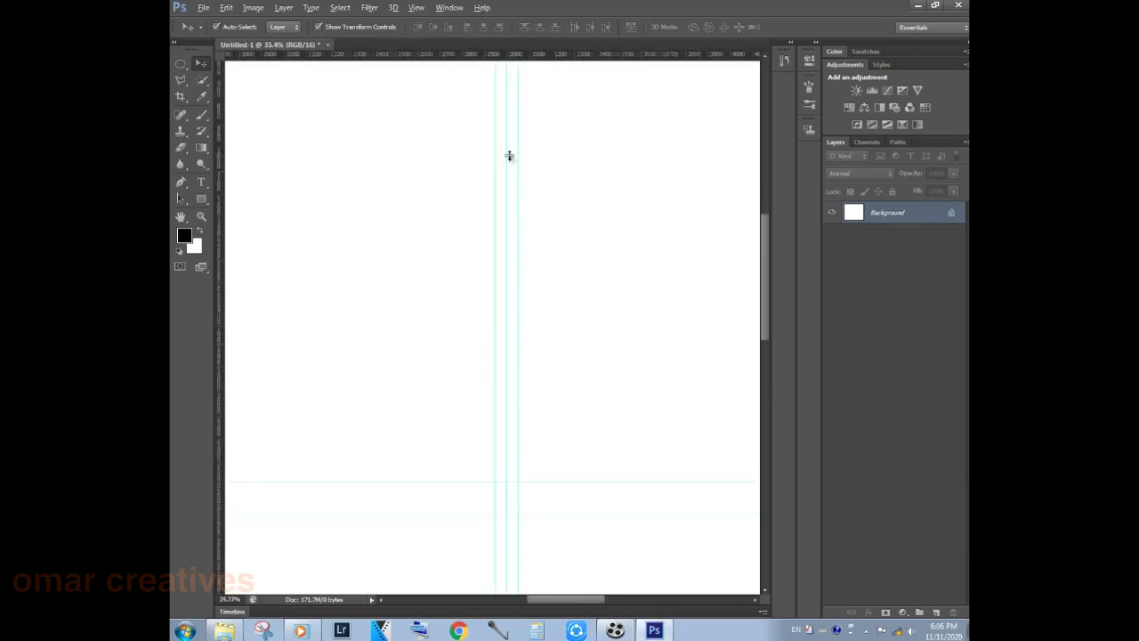
{"action": "scroll", "coordinate": [508, 156], "scroll_direction": "down", "scroll_amount": 2}
{"action": "scroll", "coordinate": [519, 164], "scroll_direction": "down", "scroll_amount": 1}
{"action": "scroll", "coordinate": [549, 208], "scroll_direction": "down", "scroll_amount": 1}
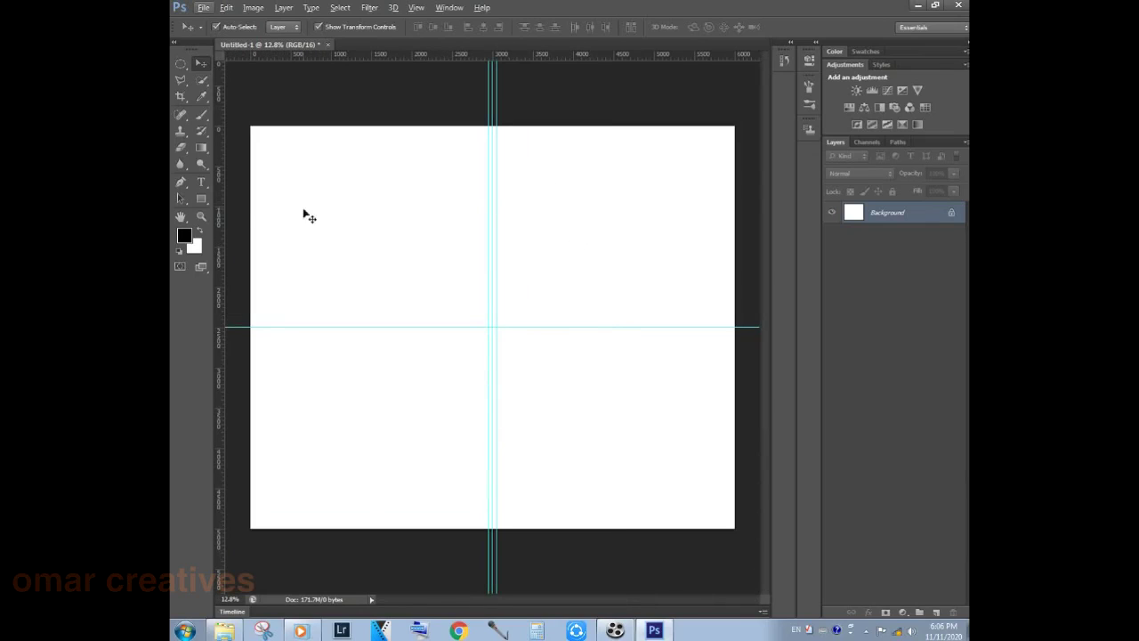
- Draw a tall thin rectangle along the centre guides and put it into Warp transform
{"action": "left_click", "coordinate": [205, 198]}
{"action": "left_click_drag", "start_coordinate": [486, 201], "coordinate": [498, 447]}
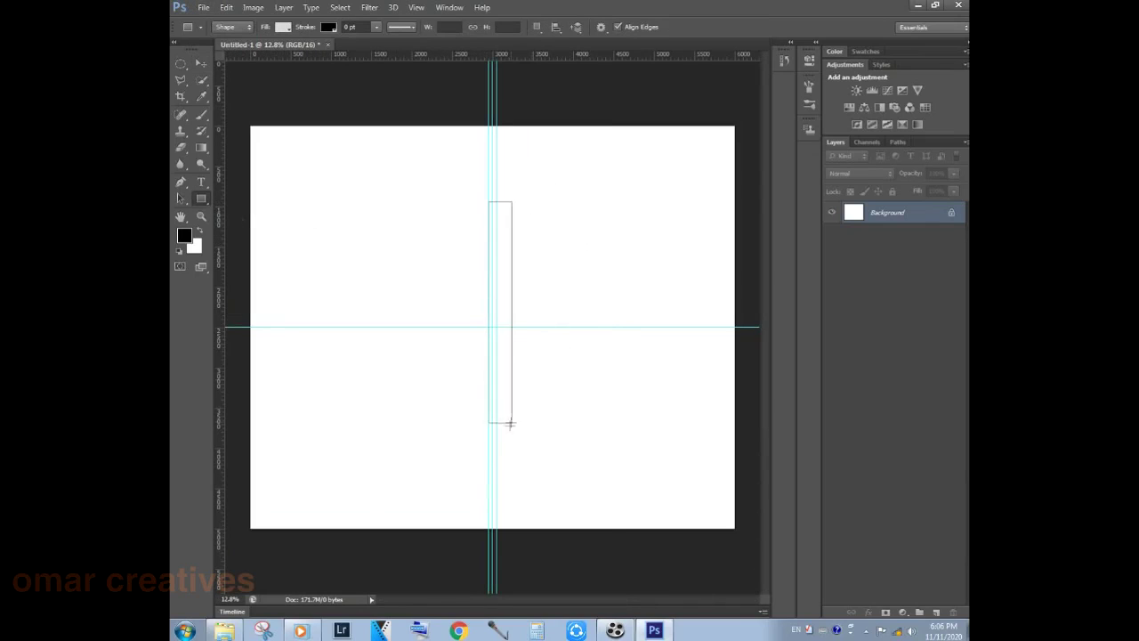
{"action": "left_click_drag", "start_coordinate": [497, 448], "coordinate": [499, 431]}
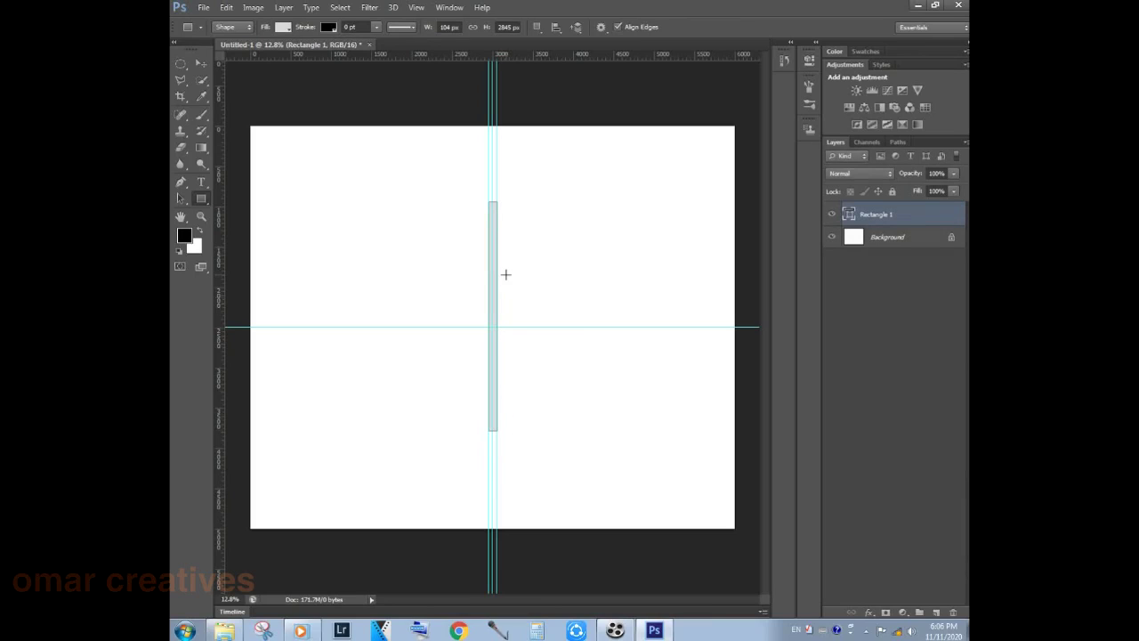
{"action": "key", "text": "ctrl+t"}
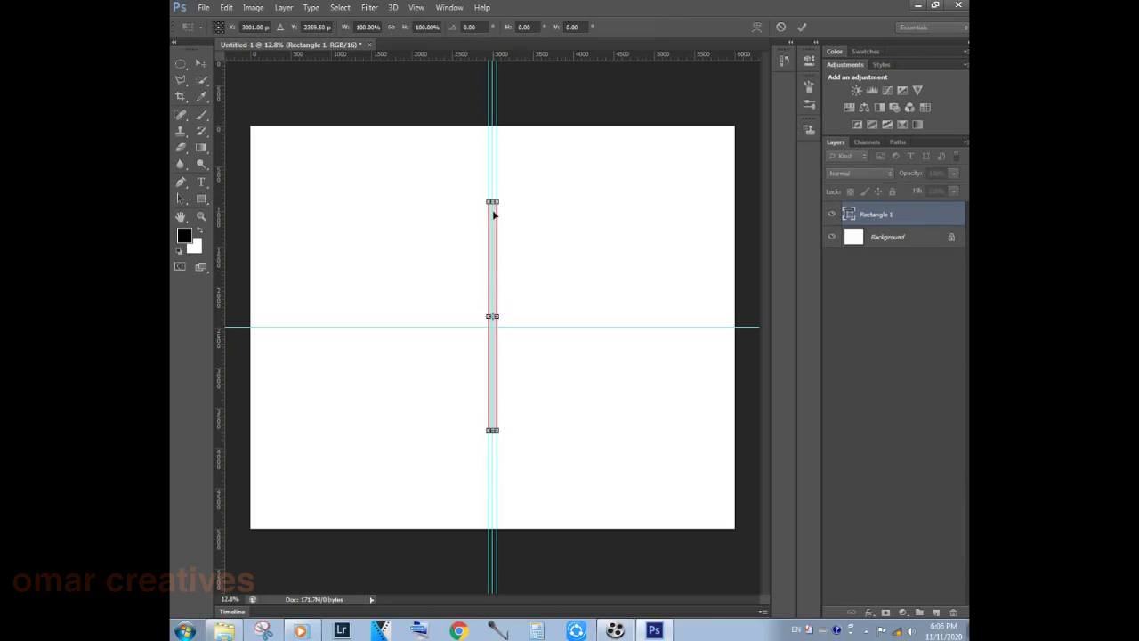
{"action": "right_click", "coordinate": [493, 214]}
{"action": "left_click", "coordinate": [514, 312]}
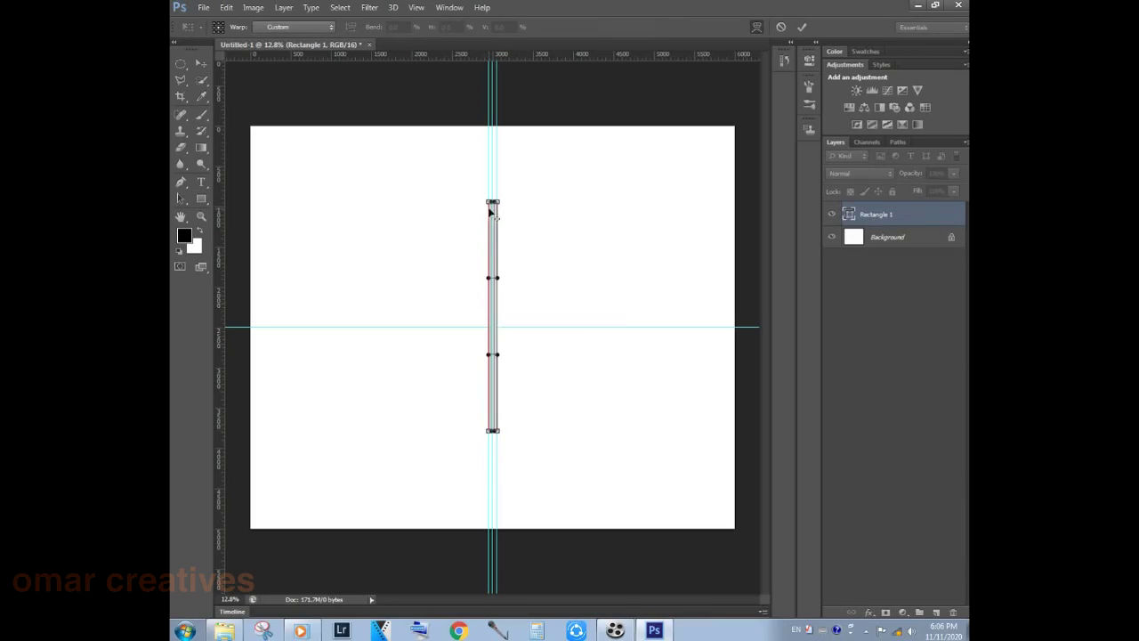
- Add a tip guide and pull the top warp corners and curves into a sharp point
{"action": "scroll", "coordinate": [493, 211], "scroll_direction": "up", "scroll_amount": 3}
{"action": "scroll", "coordinate": [495, 211], "scroll_direction": "up", "scroll_amount": 3}
{"action": "scroll", "coordinate": [534, 204], "scroll_direction": "up", "scroll_amount": 3}
{"action": "key", "text": "alt+space"}
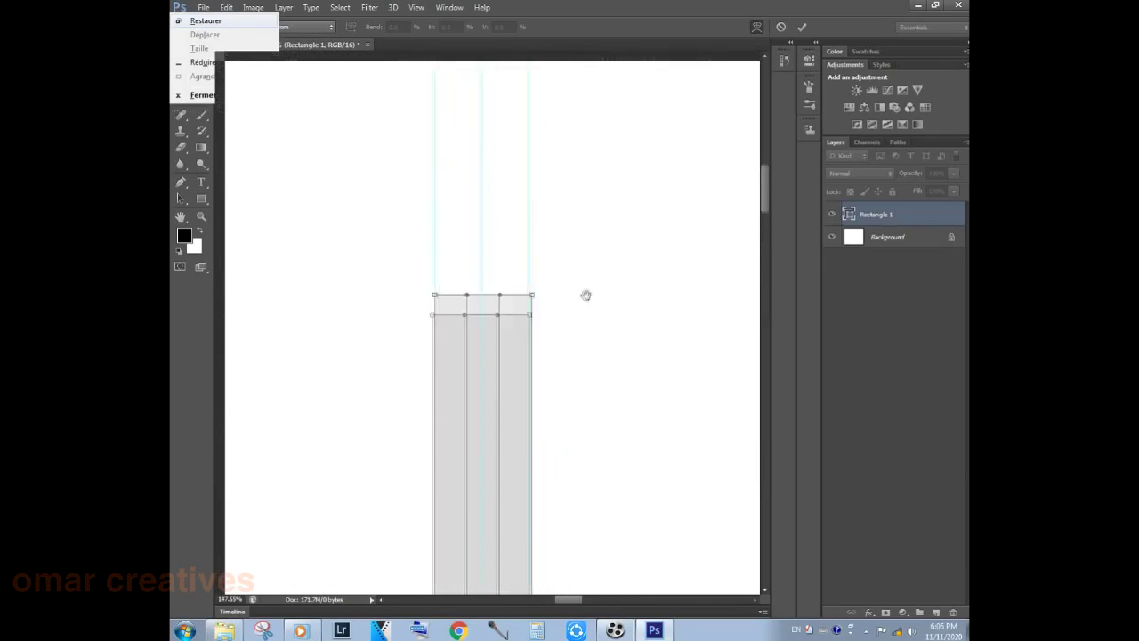
{"action": "key", "text": "Escape"}
{"action": "left_click_drag", "start_coordinate": [518, 57], "coordinate": [528, 312]}
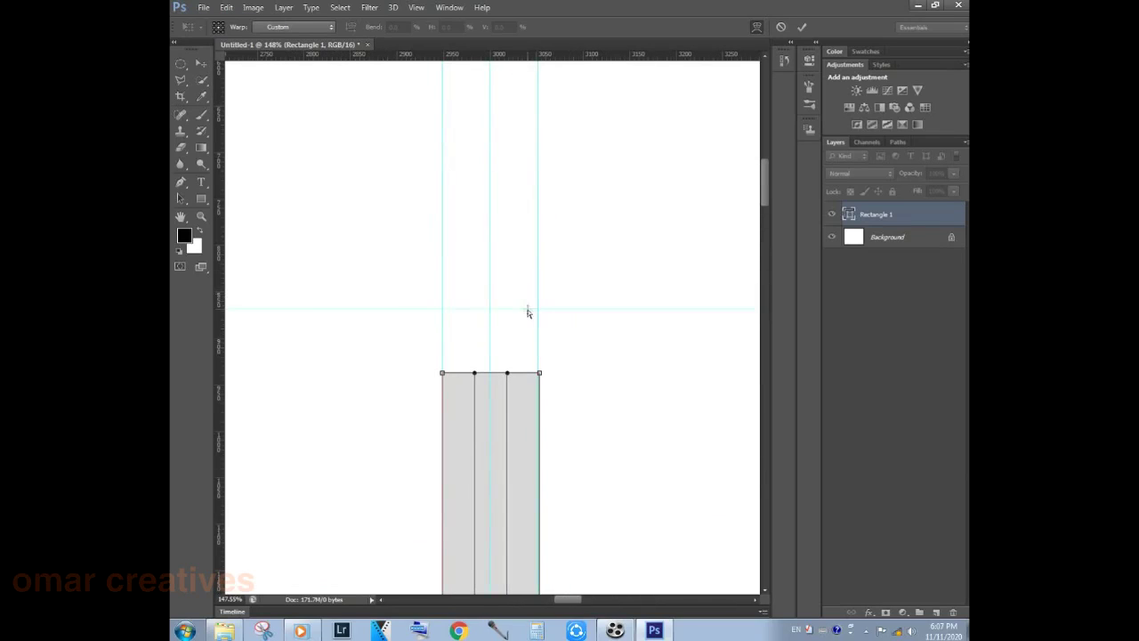
{"action": "left_click_drag", "start_coordinate": [539, 374], "coordinate": [490, 310]}
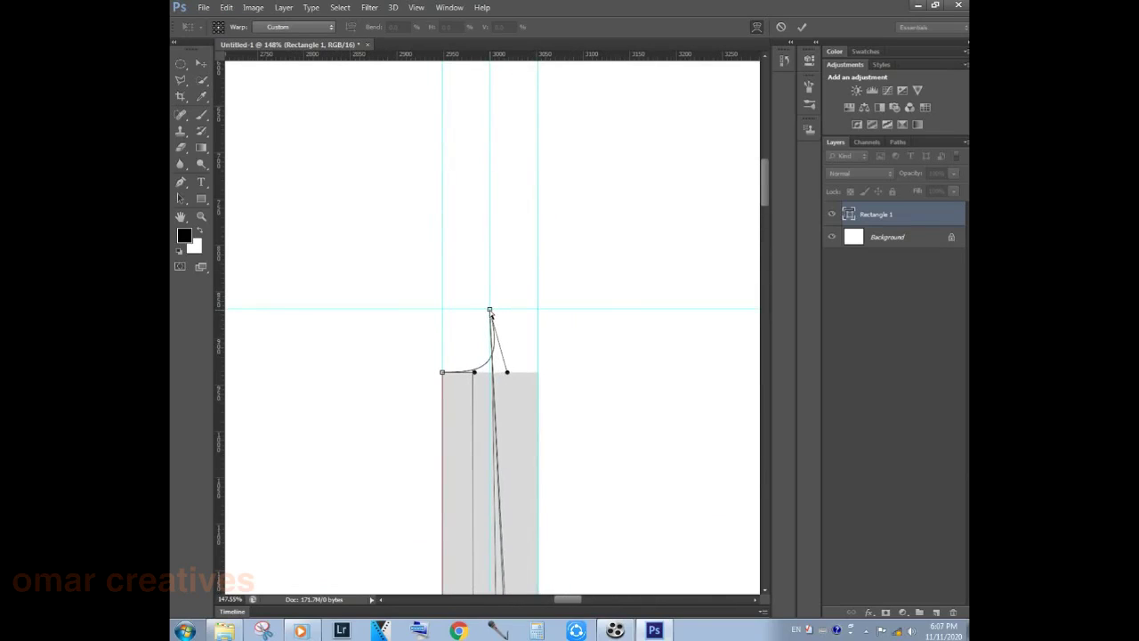
{"action": "scroll", "coordinate": [489, 310], "scroll_direction": "up", "scroll_amount": 1}
{"action": "scroll", "coordinate": [489, 310], "scroll_direction": "up", "scroll_amount": 1}
{"action": "scroll", "coordinate": [494, 321], "scroll_direction": "up", "scroll_amount": 2}
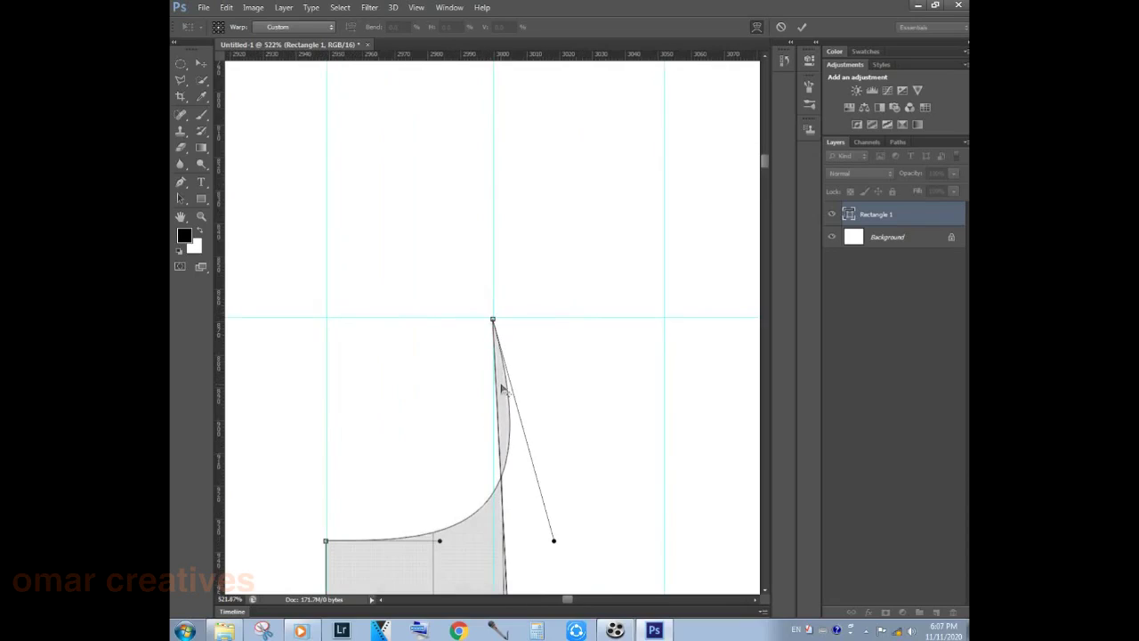
{"action": "left_click_drag", "start_coordinate": [326, 541], "coordinate": [495, 322]}
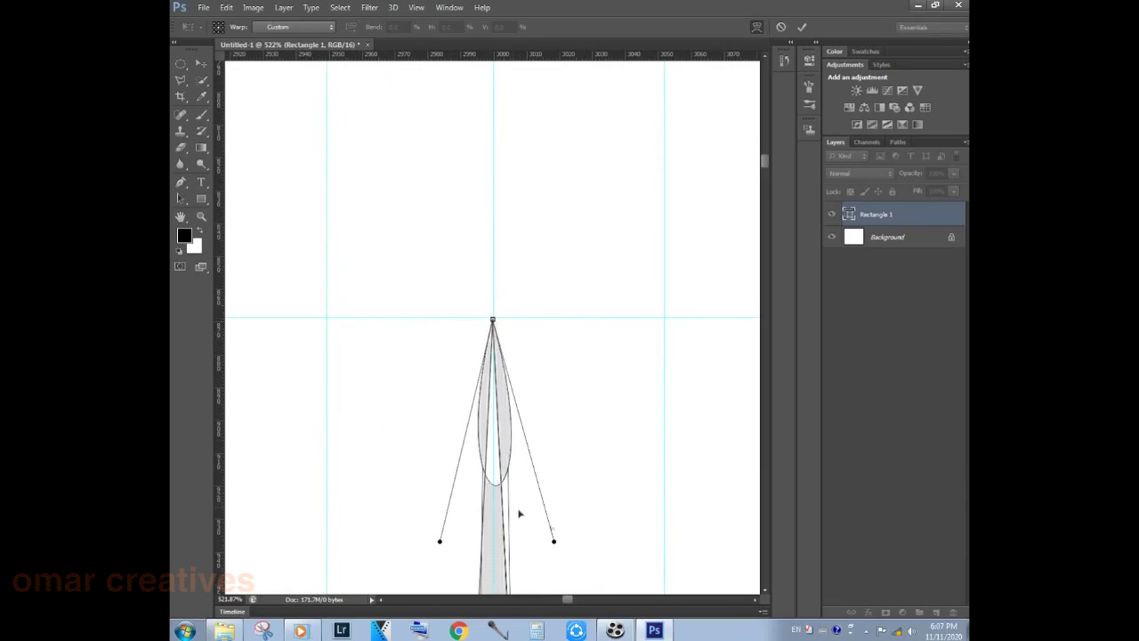
{"action": "mouse_move", "coordinate": [555, 543]}
{"action": "left_mouse_down"}
{"action": "mouse_move", "coordinate": [526, 473]}
{"action": "mouse_move", "coordinate": [494, 322]}
{"action": "left_mouse_up"}
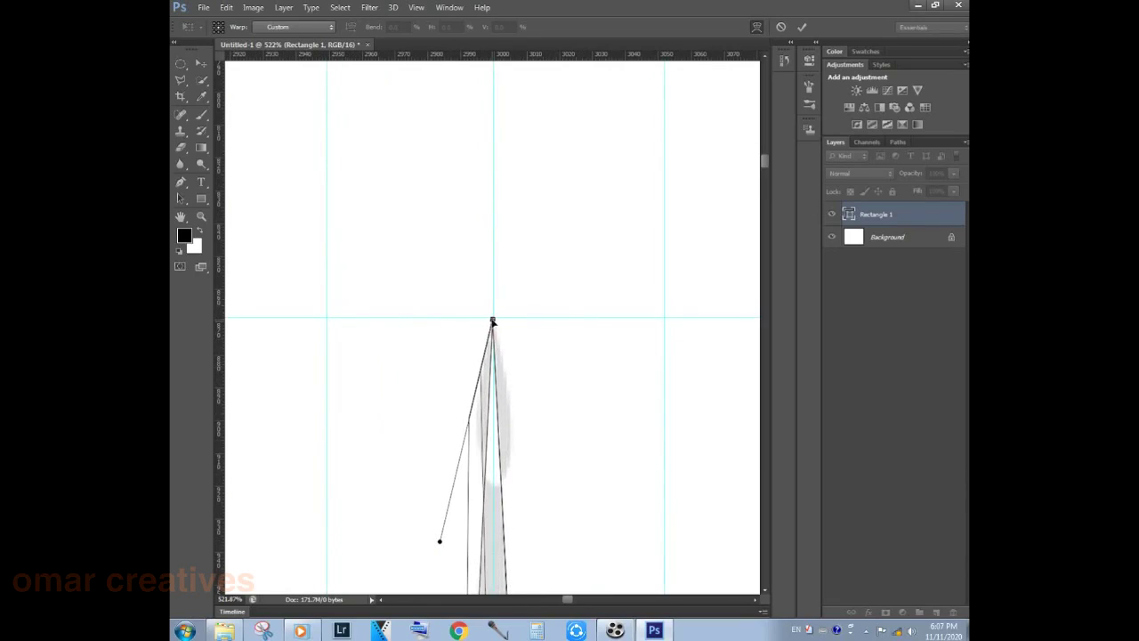
{"action": "left_click_drag", "start_coordinate": [440, 542], "coordinate": [494, 322]}
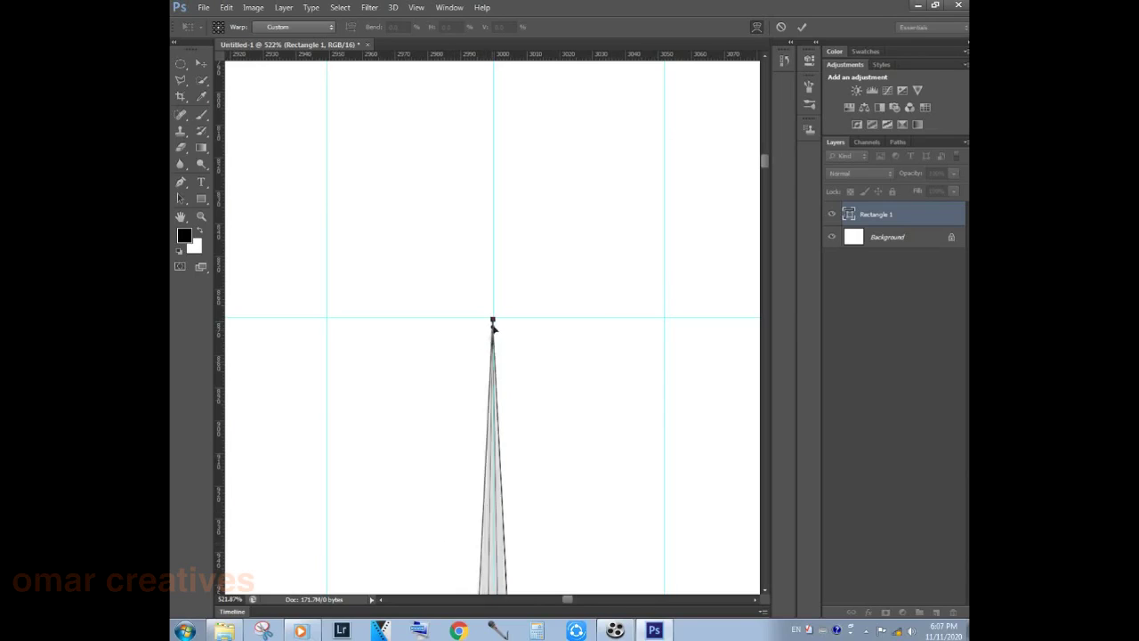
{"action": "scroll", "coordinate": [490, 409], "scroll_direction": "down", "scroll_amount": 3}
{"action": "scroll", "coordinate": [496, 376], "scroll_direction": "down", "scroll_amount": 3}
{"action": "scroll", "coordinate": [486, 422], "scroll_direction": "down", "scroll_amount": 3}
{"action": "scroll", "coordinate": [501, 465], "scroll_direction": "down", "scroll_amount": 3}
{"action": "scroll", "coordinate": [521, 371], "scroll_direction": "up", "scroll_amount": 1}
{"action": "scroll", "coordinate": [521, 371], "scroll_direction": "down", "scroll_amount": 2}
{"action": "scroll", "coordinate": [534, 371], "scroll_direction": "down", "scroll_amount": 2}
{"action": "scroll", "coordinate": [542, 373], "scroll_direction": "down", "scroll_amount": 1}
{"action": "scroll", "coordinate": [541, 374], "scroll_direction": "down", "scroll_amount": 2}
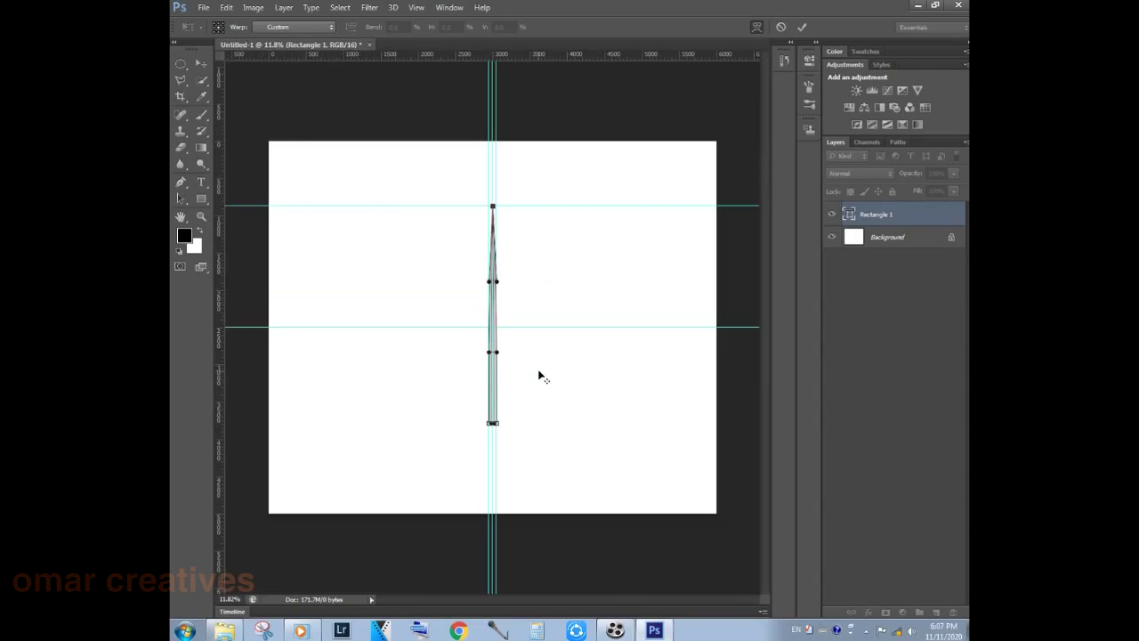
{"action": "scroll", "coordinate": [489, 391], "scroll_direction": "up", "scroll_amount": 2}
{"action": "scroll", "coordinate": [500, 427], "scroll_direction": "up", "scroll_amount": 1}
{"action": "scroll", "coordinate": [520, 338], "scroll_direction": "down", "scroll_amount": 2}
{"action": "scroll", "coordinate": [516, 316], "scroll_direction": "down", "scroll_amount": 1}
{"action": "scroll", "coordinate": [515, 319], "scroll_direction": "up", "scroll_amount": 2}
{"action": "scroll", "coordinate": [516, 356], "scroll_direction": "up", "scroll_amount": 2}
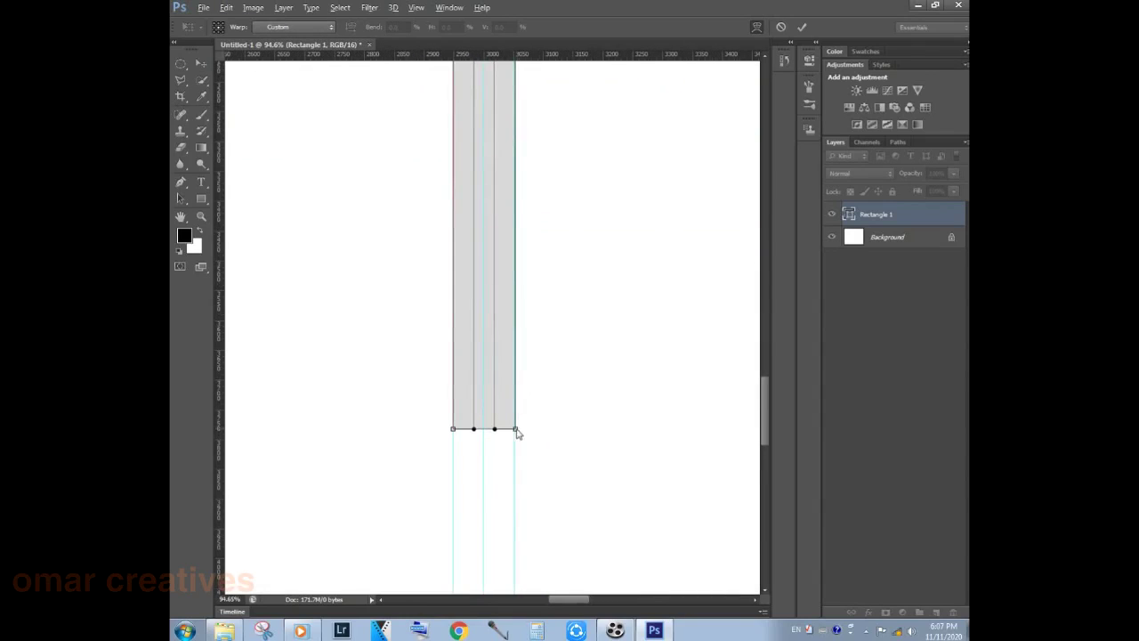
- Level and slightly narrow the blade's bottom corners, then commit the warp
{"action": "mouse_move", "coordinate": [529, 425]}
{"action": "left_mouse_down"}
{"action": "mouse_move", "coordinate": [532, 314]}
{"action": "mouse_move", "coordinate": [477, 320]}
{"action": "left_mouse_up"}
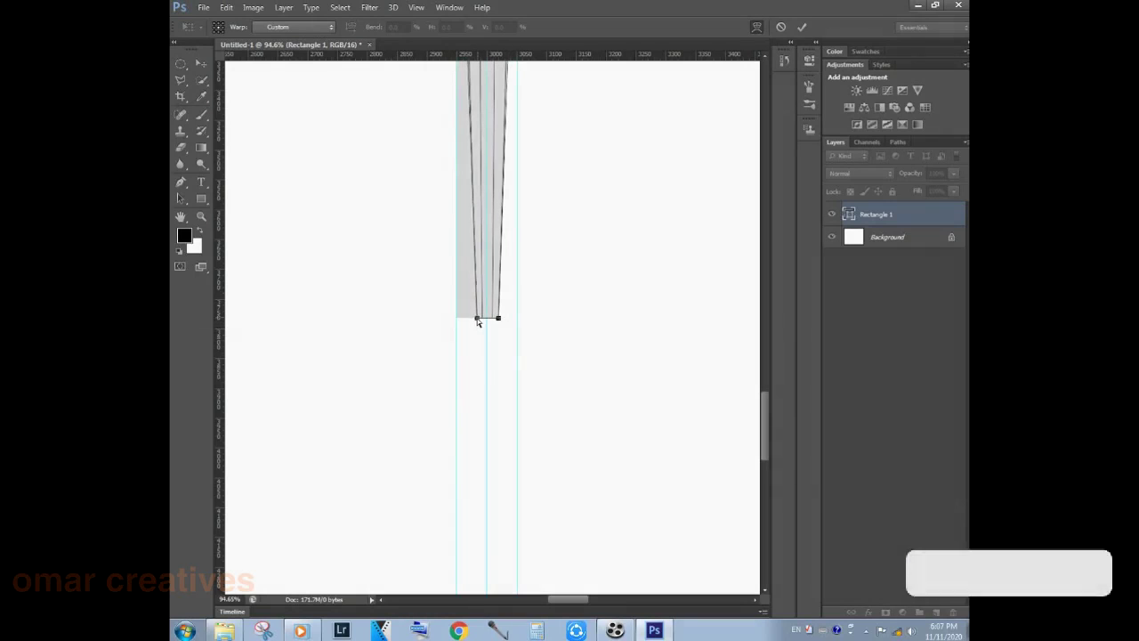
{"action": "scroll", "coordinate": [484, 347], "scroll_direction": "up", "scroll_amount": 2}
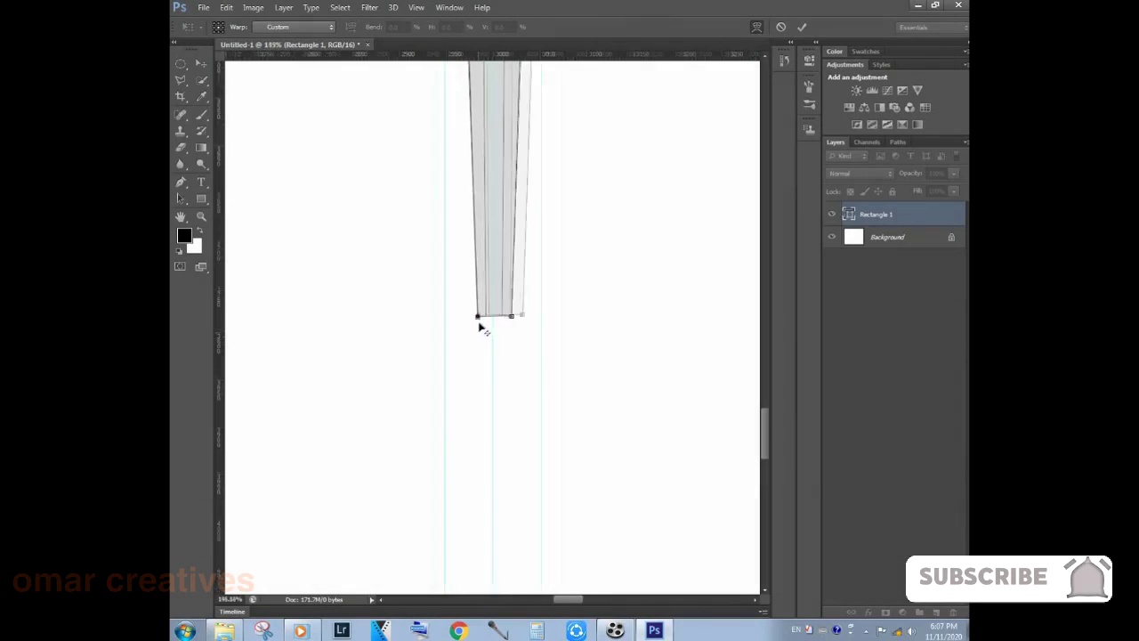
{"action": "scroll", "coordinate": [503, 323], "scroll_direction": "up", "scroll_amount": 3}
{"action": "scroll", "coordinate": [530, 327], "scroll_direction": "up", "scroll_amount": 3}
{"action": "left_click_drag", "start_coordinate": [420, 312], "coordinate": [422, 306]}
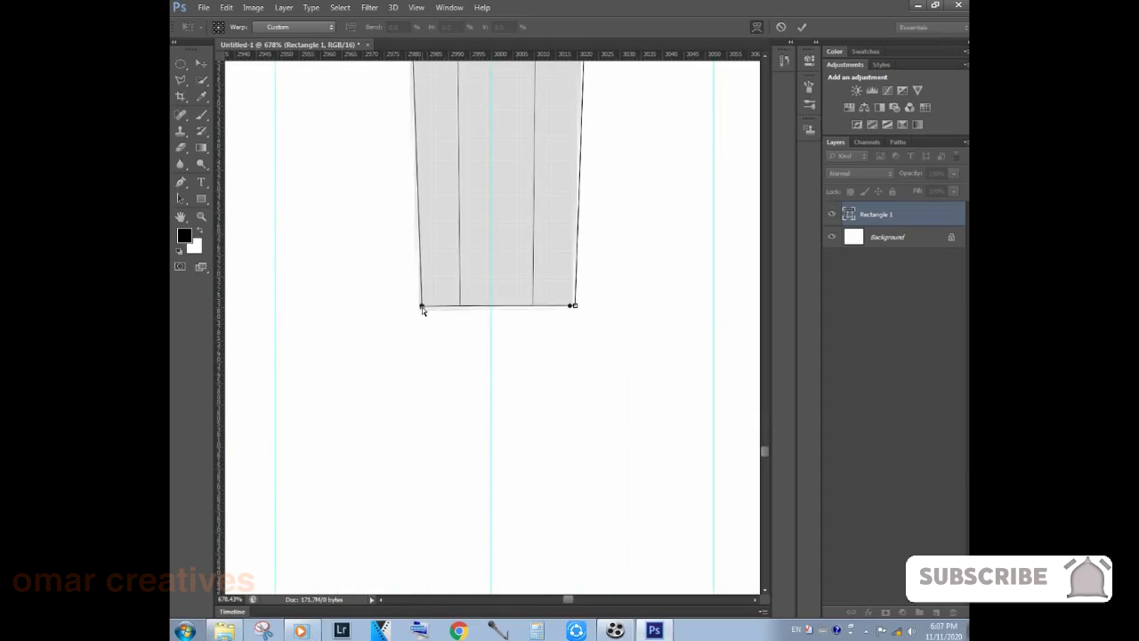
{"action": "left_click_drag", "start_coordinate": [575, 307], "coordinate": [571, 307]}
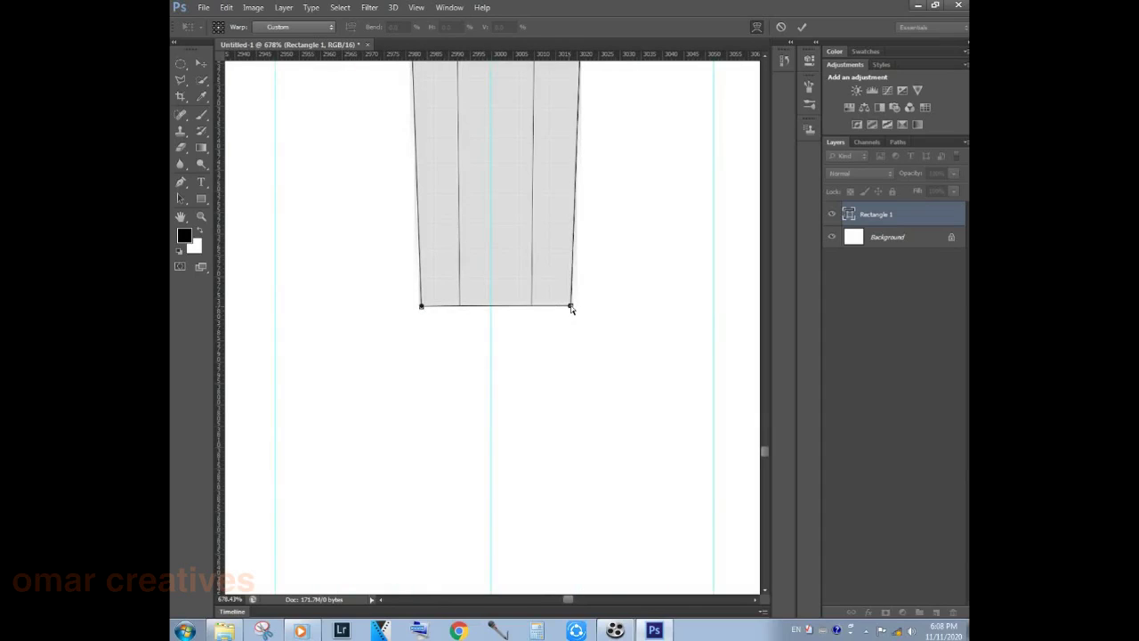
{"action": "scroll", "coordinate": [572, 308], "scroll_direction": "down", "scroll_amount": 3}
{"action": "scroll", "coordinate": [573, 309], "scroll_direction": "down", "scroll_amount": 3}
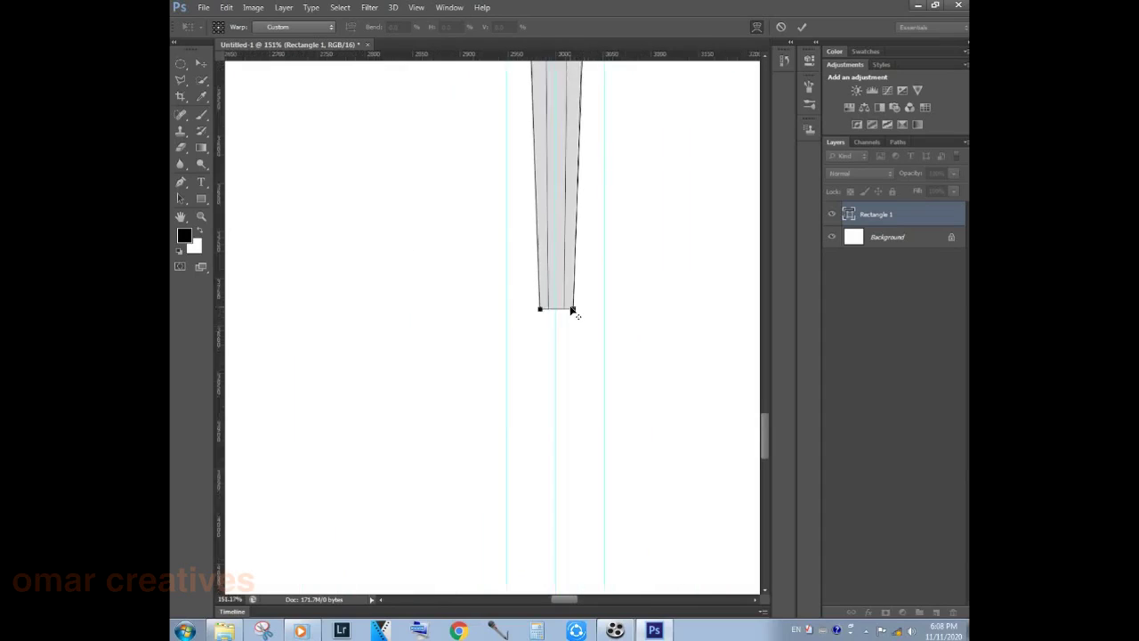
{"action": "scroll", "coordinate": [574, 312], "scroll_direction": "down", "scroll_amount": 2}
{"action": "scroll", "coordinate": [572, 310], "scroll_direction": "down", "scroll_amount": 1}
{"action": "scroll", "coordinate": [571, 311], "scroll_direction": "down", "scroll_amount": 3}
{"action": "scroll", "coordinate": [569, 310], "scroll_direction": "down", "scroll_amount": 3}
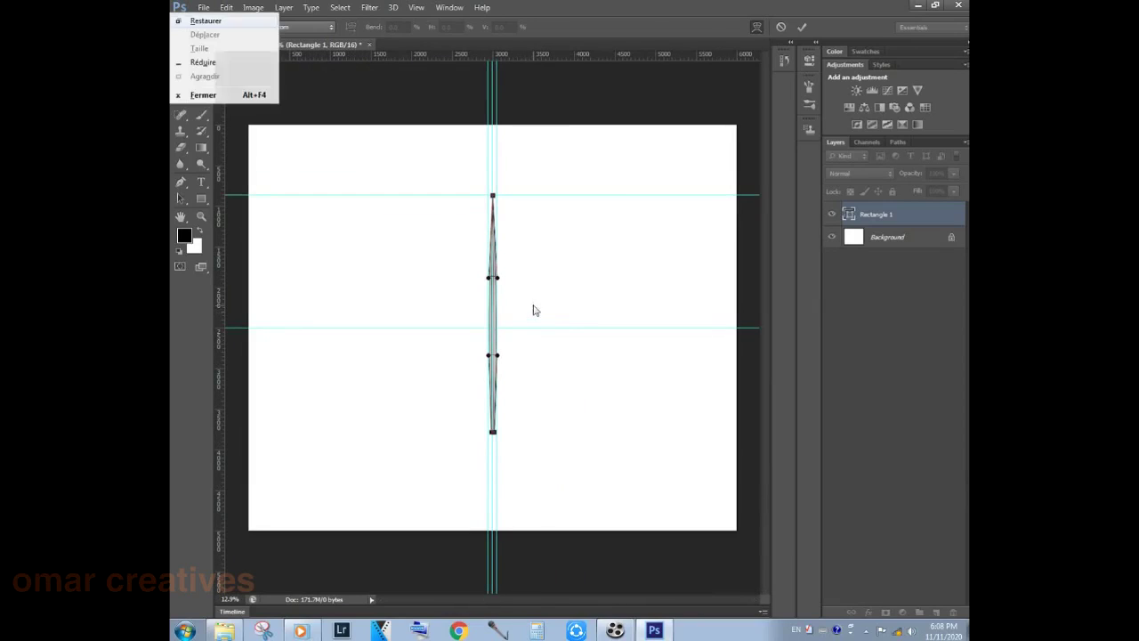
{"action": "key", "text": "Return"}
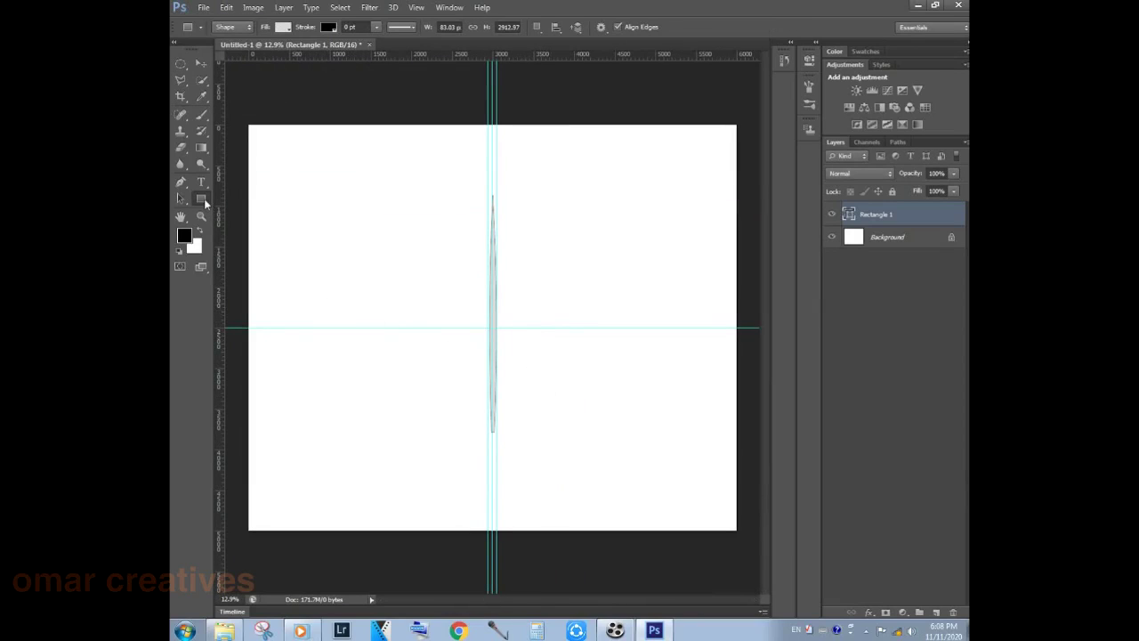
- Draw a small rectangle below the blade's base and start warping it
{"action": "left_click_drag", "start_coordinate": [487, 431], "coordinate": [498, 480]}
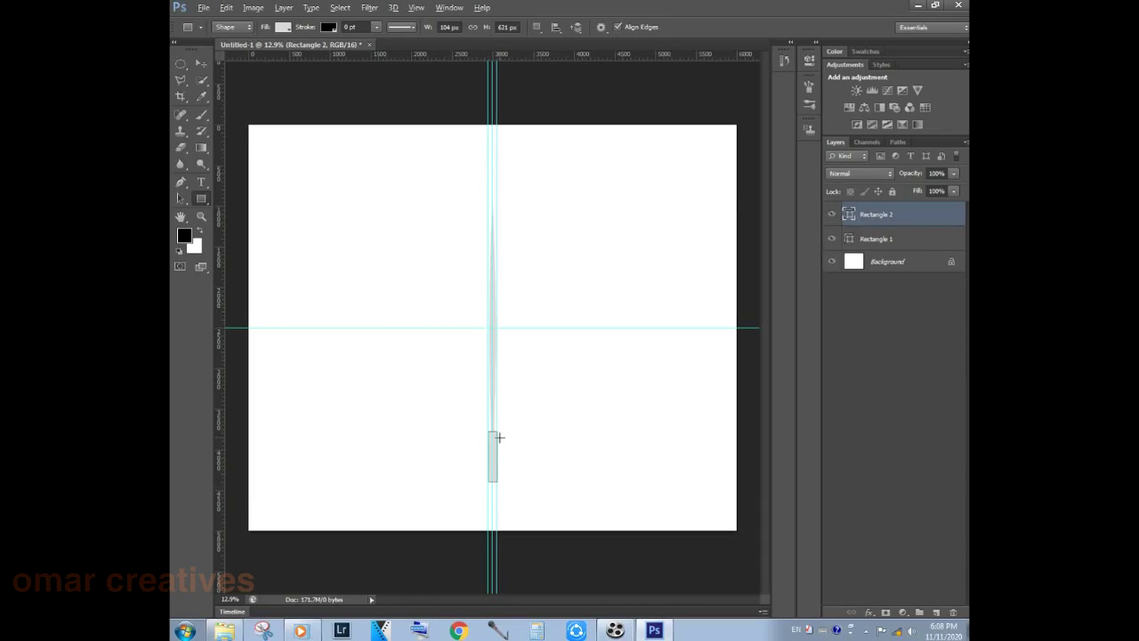
{"action": "scroll", "coordinate": [495, 437], "scroll_direction": "up", "scroll_amount": 2}
{"action": "scroll", "coordinate": [496, 437], "scroll_direction": "up", "scroll_amount": 2}
{"action": "scroll", "coordinate": [499, 436], "scroll_direction": "up", "scroll_amount": 1}
{"action": "scroll", "coordinate": [499, 436], "scroll_direction": "up", "scroll_amount": 1}
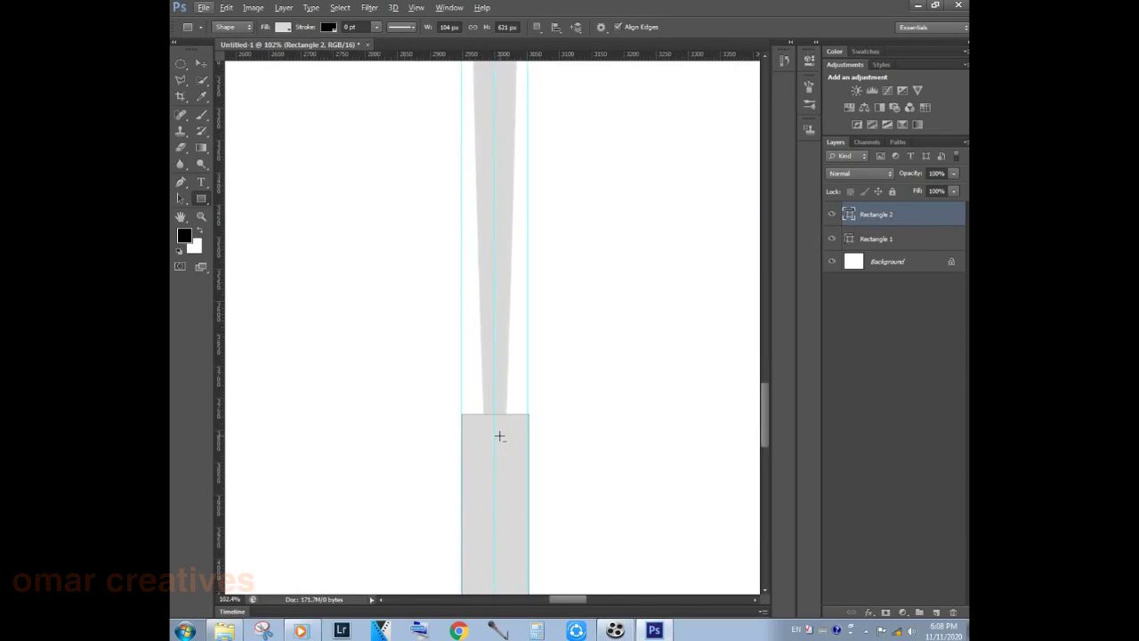
{"action": "key", "text": "ctrl+t"}
{"action": "right_click", "coordinate": [498, 434]}
{"action": "key", "text": "Escape"}
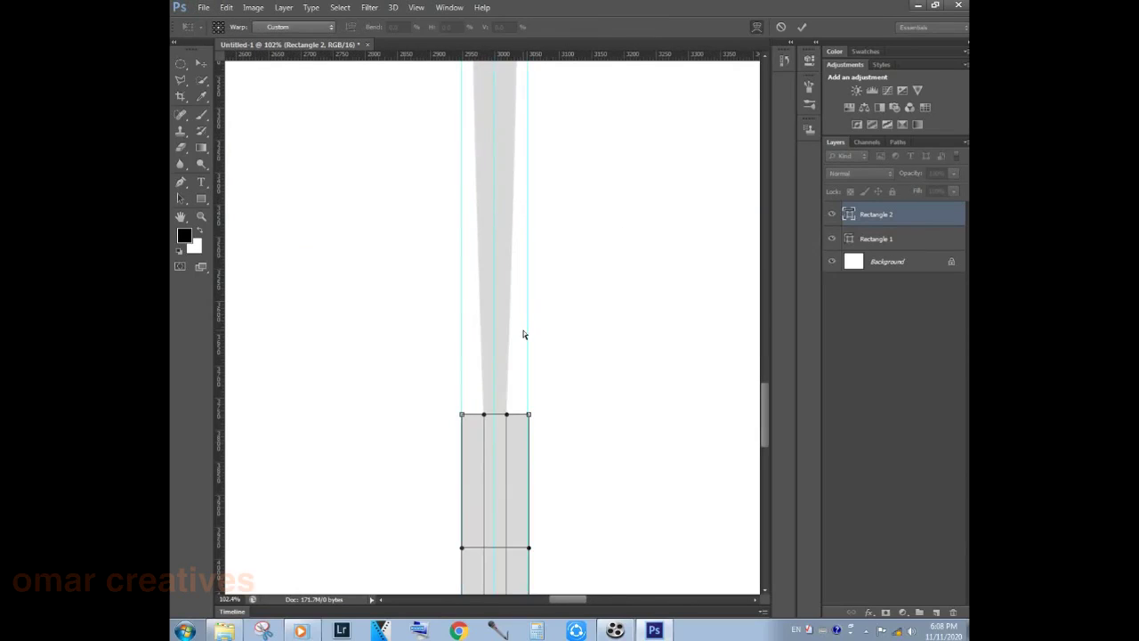
{"action": "scroll", "coordinate": [523, 330], "scroll_direction": "up", "scroll_amount": 2}
{"action": "scroll", "coordinate": [489, 462], "scroll_direction": "up", "scroll_amount": 1}
{"action": "key", "text": "alt+space"}
{"action": "key", "text": "Escape"}
{"action": "left_click_drag", "start_coordinate": [477, 454], "coordinate": [483, 322]}
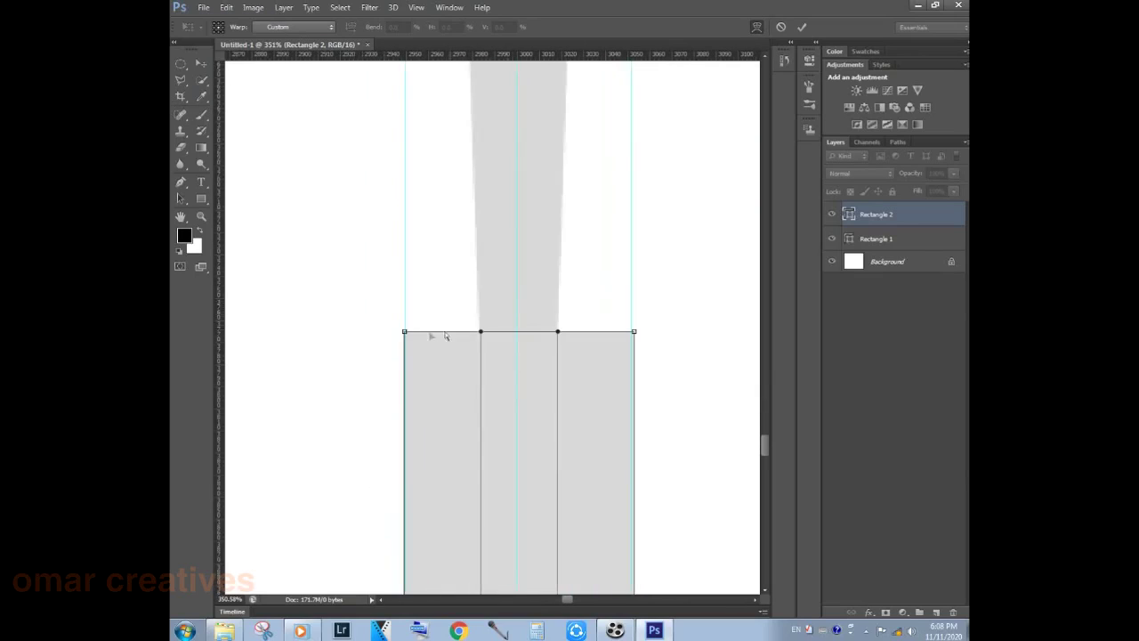
- Pull the top warp corners inward to taper and raise the middle warp points
{"action": "left_click_drag", "start_coordinate": [405, 332], "coordinate": [480, 332]}
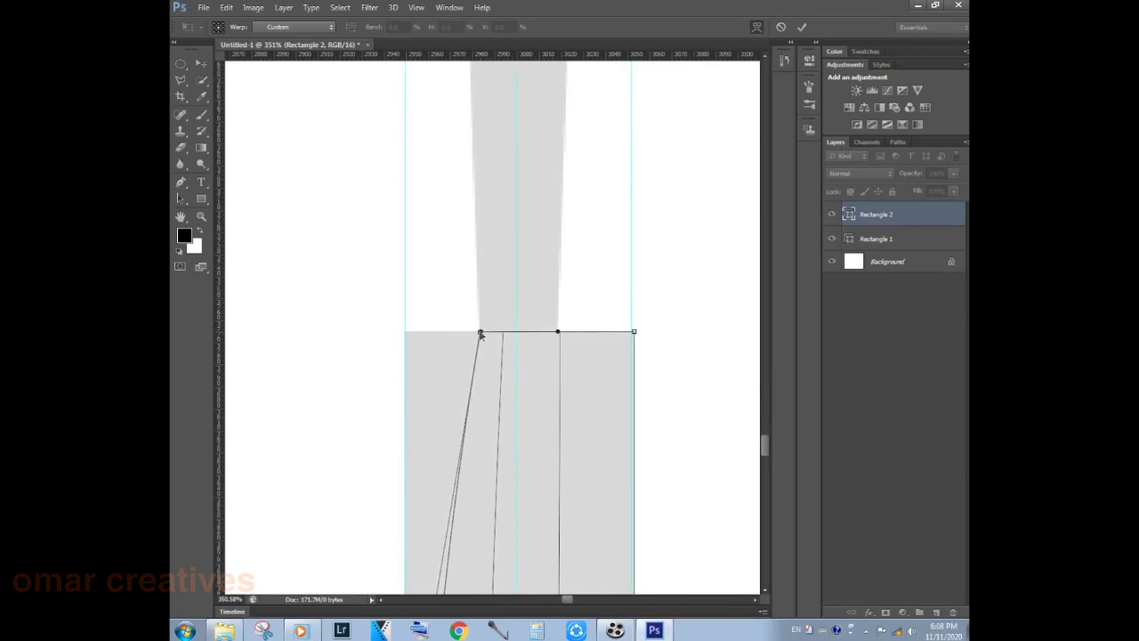
{"action": "left_click_drag", "start_coordinate": [633, 331], "coordinate": [558, 332]}
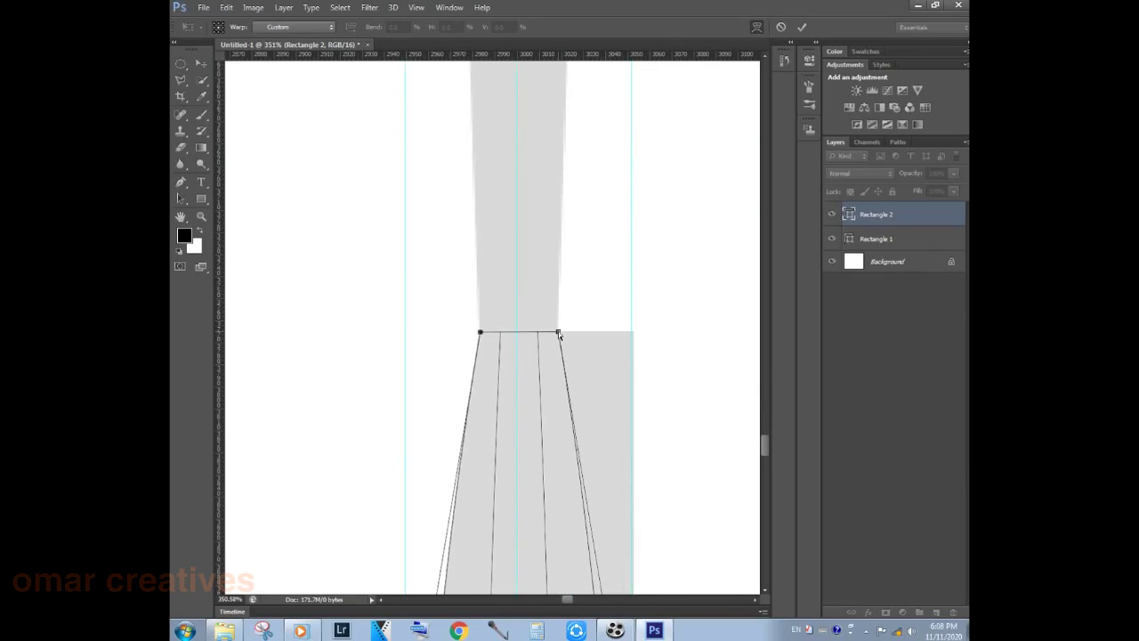
{"action": "scroll", "coordinate": [561, 343], "scroll_direction": "down", "scroll_amount": 5}
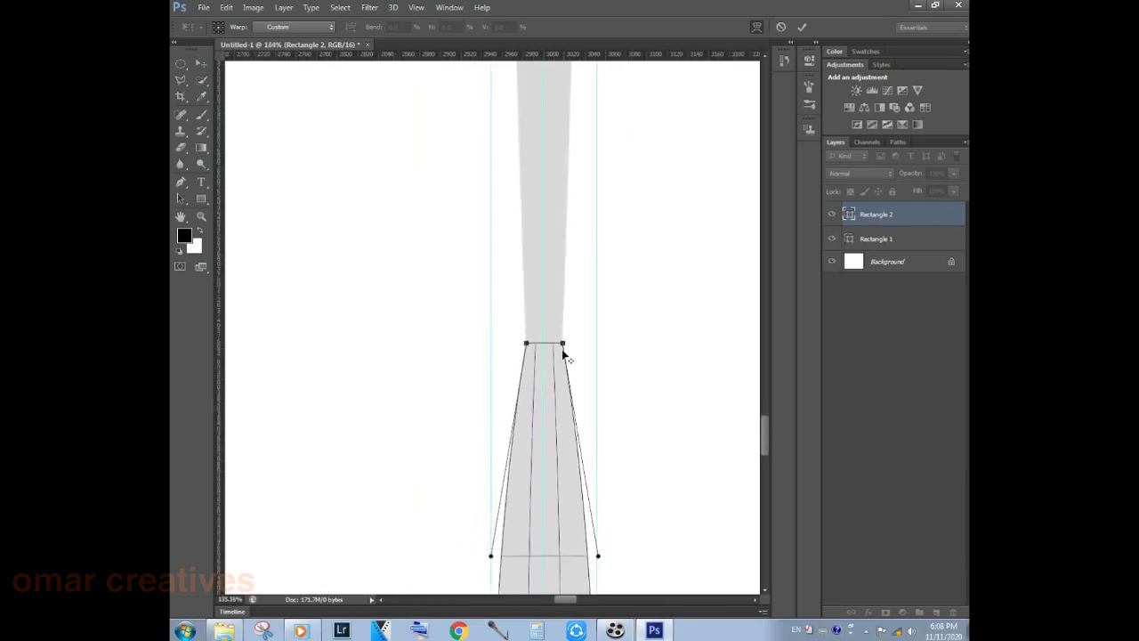
{"action": "scroll", "coordinate": [562, 353], "scroll_direction": "down", "scroll_amount": 2}
{"action": "scroll", "coordinate": [567, 368], "scroll_direction": "down", "scroll_amount": 2}
{"action": "scroll", "coordinate": [567, 368], "scroll_direction": "down", "scroll_amount": 1}
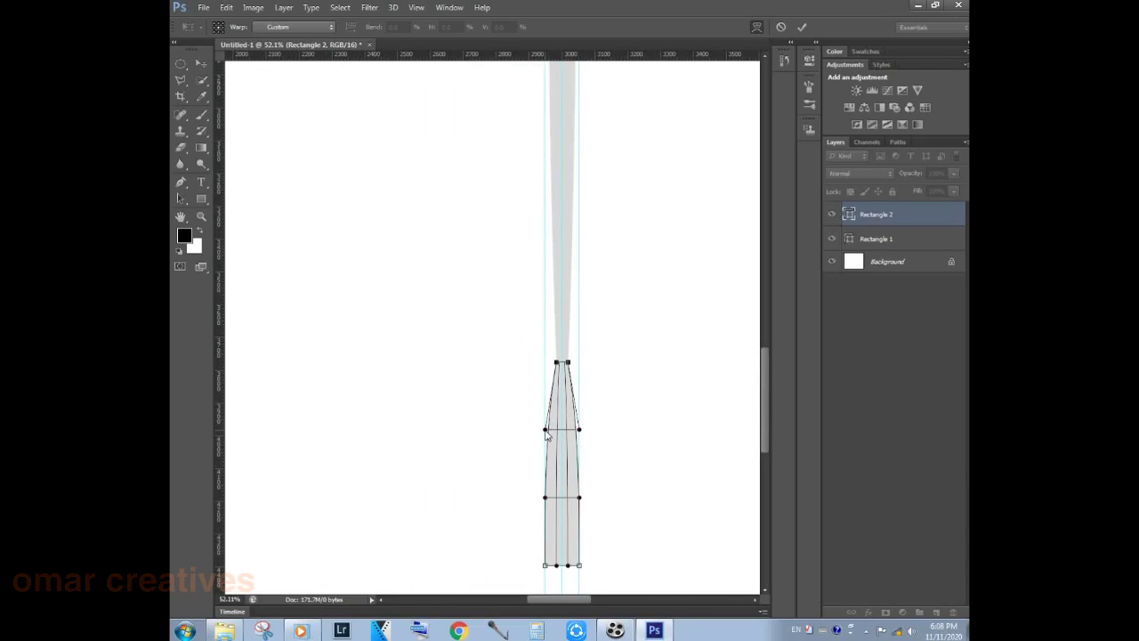
{"action": "left_click_drag", "start_coordinate": [544, 430], "coordinate": [545, 384]}
{"action": "left_click_drag", "start_coordinate": [578, 429], "coordinate": [579, 384]}
{"action": "scroll", "coordinate": [579, 385], "scroll_direction": "down", "scroll_amount": 5}
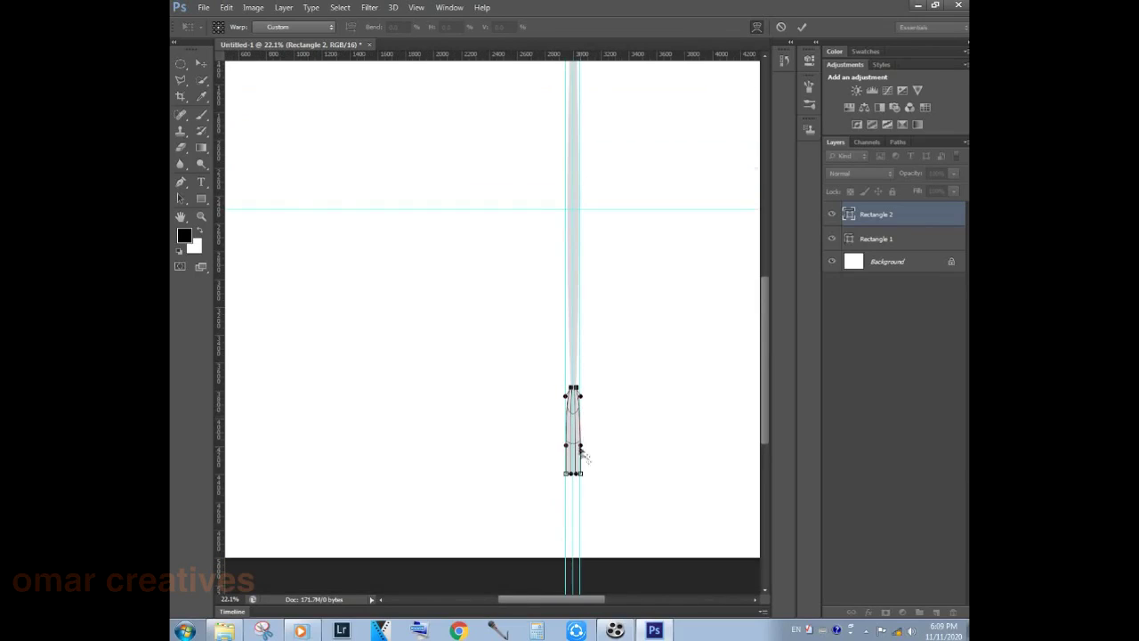
{"action": "scroll", "coordinate": [583, 456], "scroll_direction": "up", "scroll_amount": 3}
{"action": "scroll", "coordinate": [559, 541], "scroll_direction": "up", "scroll_amount": 2}
- Curve the lower sides inward and stretch the top into a pointed tip
{"action": "mouse_move", "coordinate": [554, 526]}
{"action": "left_mouse_down"}
{"action": "mouse_move", "coordinate": [581, 427]}
{"action": "mouse_move", "coordinate": [611, 416]}
{"action": "left_mouse_up"}
{"action": "scroll", "coordinate": [581, 427], "scroll_direction": "up", "scroll_amount": 4}
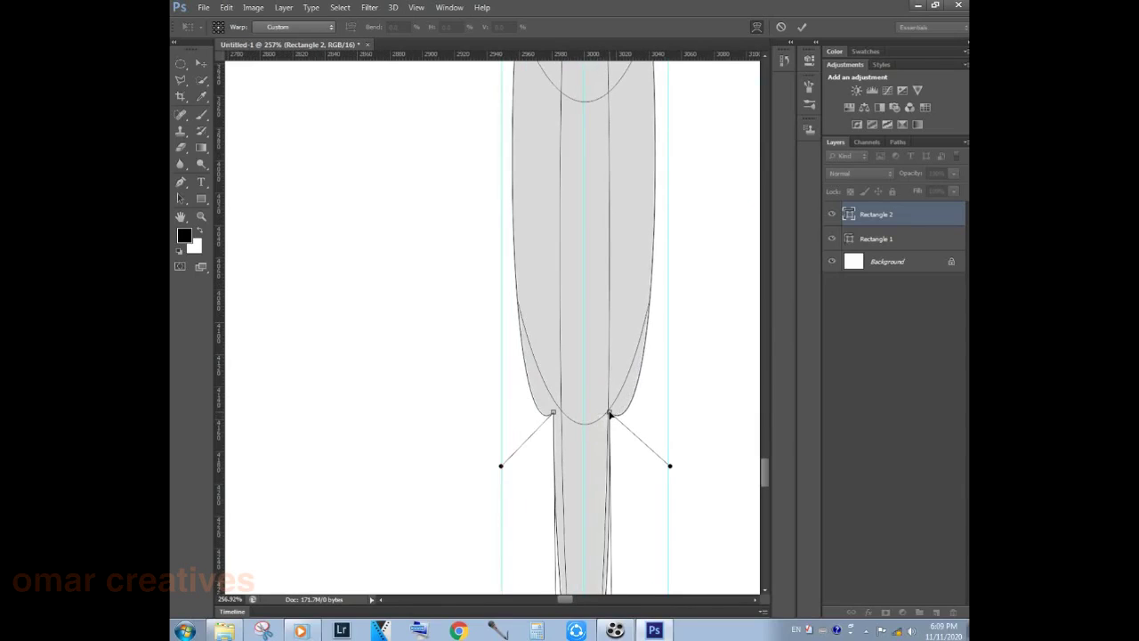
{"action": "scroll", "coordinate": [543, 452], "scroll_direction": "down", "scroll_amount": 3}
{"action": "mouse_move", "coordinate": [539, 542]}
{"action": "left_mouse_down"}
{"action": "mouse_move", "coordinate": [539, 437]}
{"action": "mouse_move", "coordinate": [554, 430]}
{"action": "left_mouse_up"}
{"action": "left_click_drag", "start_coordinate": [571, 585], "coordinate": [564, 418]}
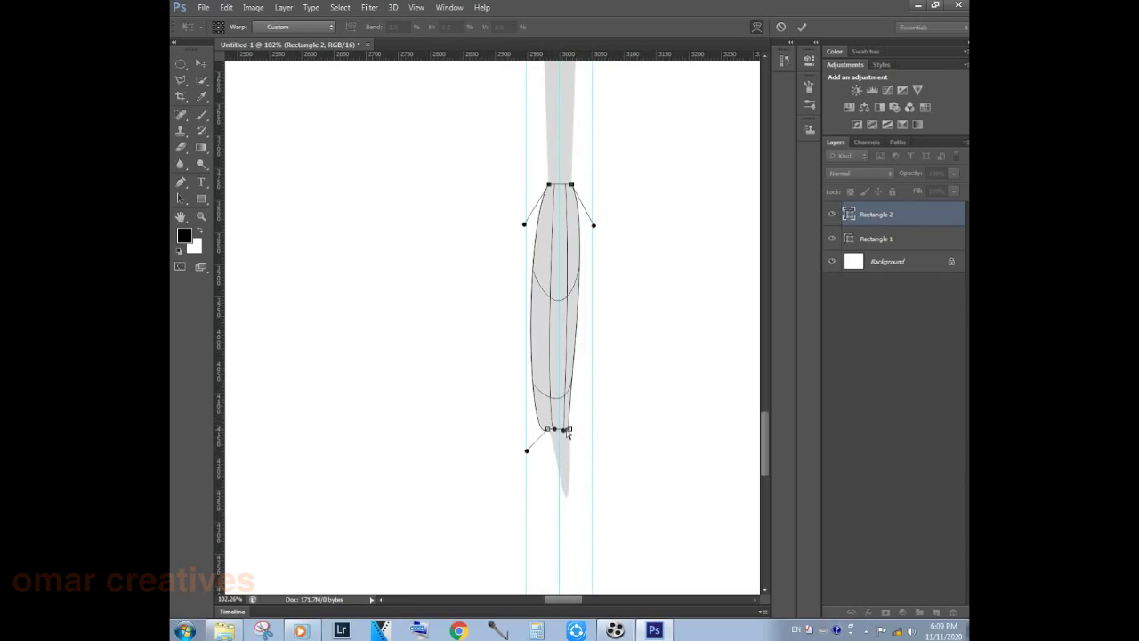
{"action": "mouse_move", "coordinate": [527, 450]}
{"action": "left_mouse_down"}
{"action": "mouse_move", "coordinate": [542, 416]}
{"action": "mouse_move", "coordinate": [540, 361]}
{"action": "left_mouse_up"}
{"action": "left_click_drag", "start_coordinate": [564, 414], "coordinate": [575, 363]}
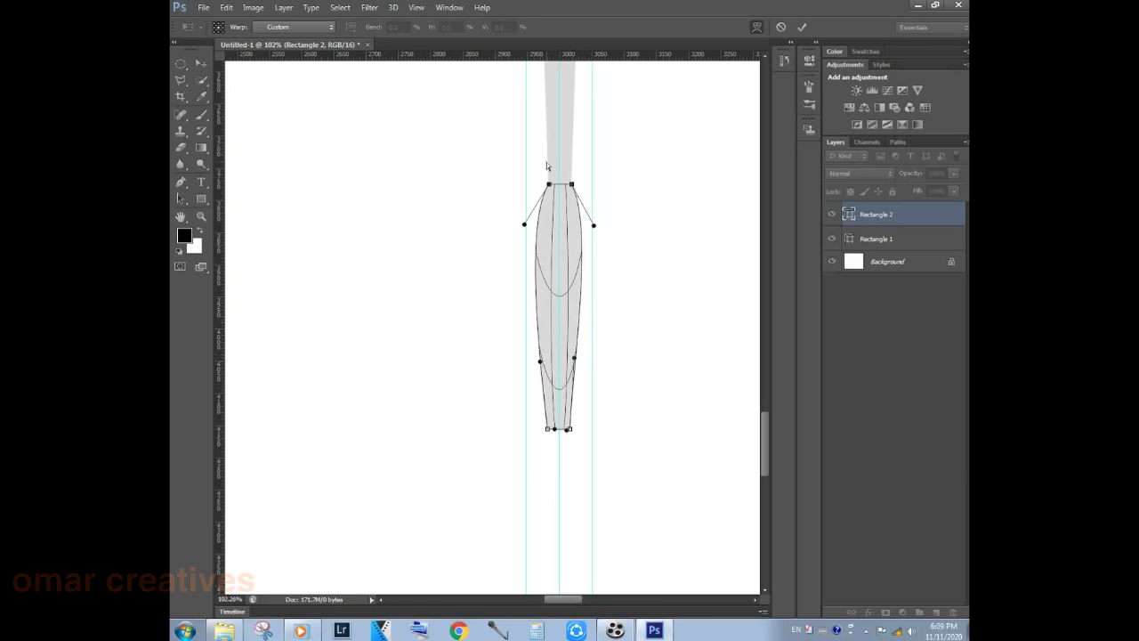
{"action": "left_click_drag", "start_coordinate": [549, 183], "coordinate": [546, 99]}
{"action": "scroll", "coordinate": [547, 94], "scroll_direction": "up", "scroll_amount": 5}
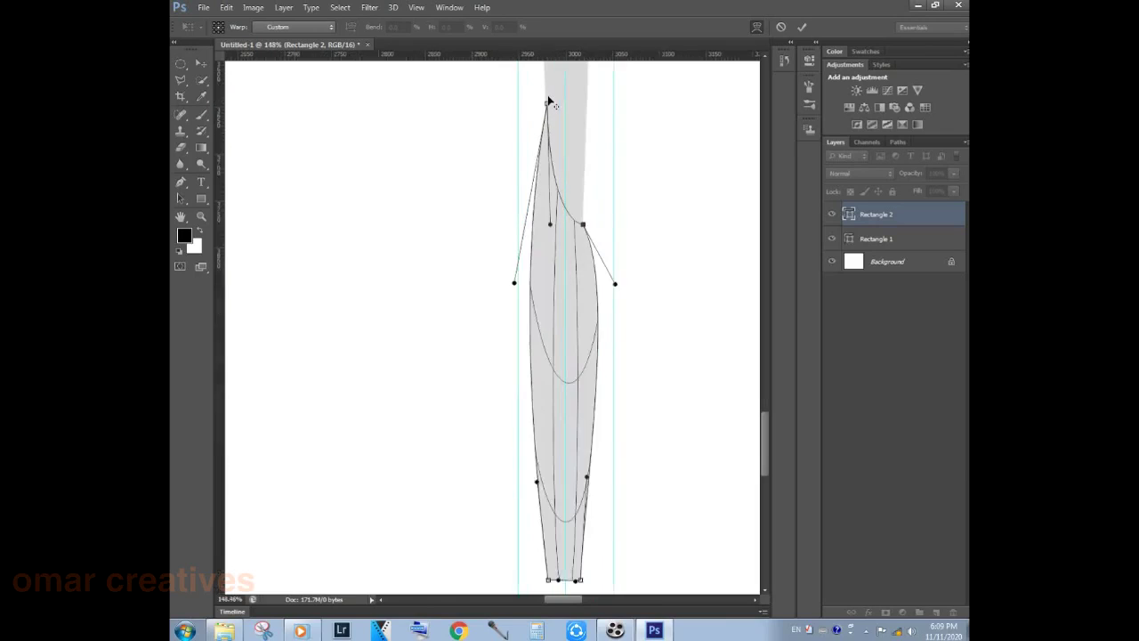
{"action": "scroll", "coordinate": [547, 97], "scroll_direction": "up", "scroll_amount": 1}
{"action": "left_click_drag", "start_coordinate": [551, 122], "coordinate": [547, 121]}
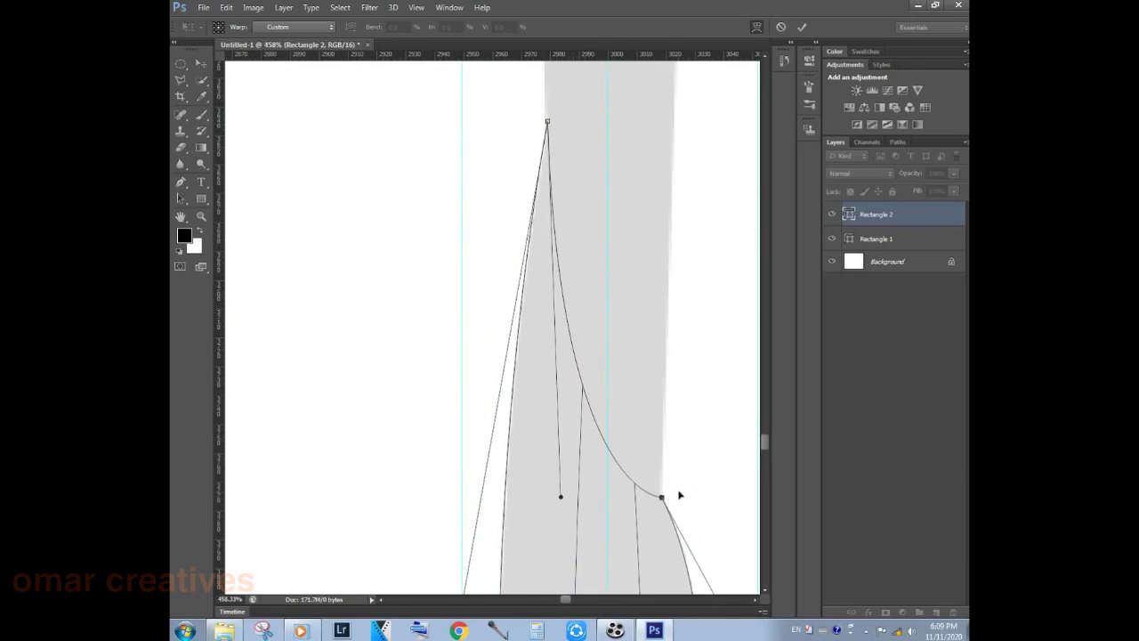
{"action": "left_click_drag", "start_coordinate": [662, 499], "coordinate": [674, 125]}
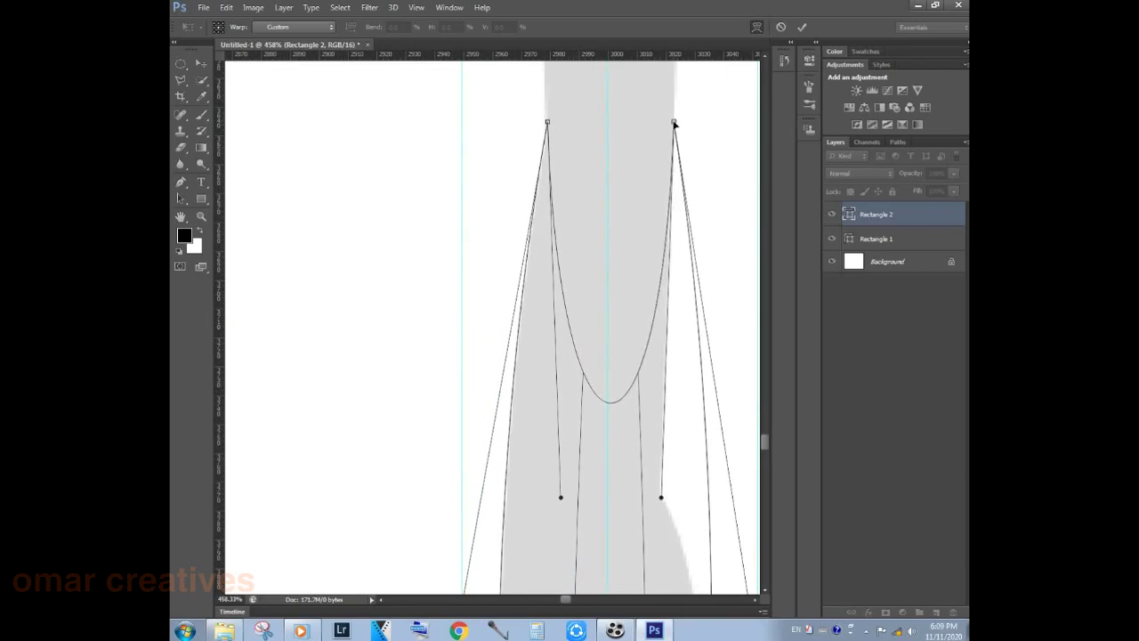
- Apply the warp to the tapered Rectangle 2 shape
{"action": "scroll", "coordinate": [672, 142], "scroll_direction": "down", "scroll_amount": 2}
{"action": "scroll", "coordinate": [669, 169], "scroll_direction": "down", "scroll_amount": 4}
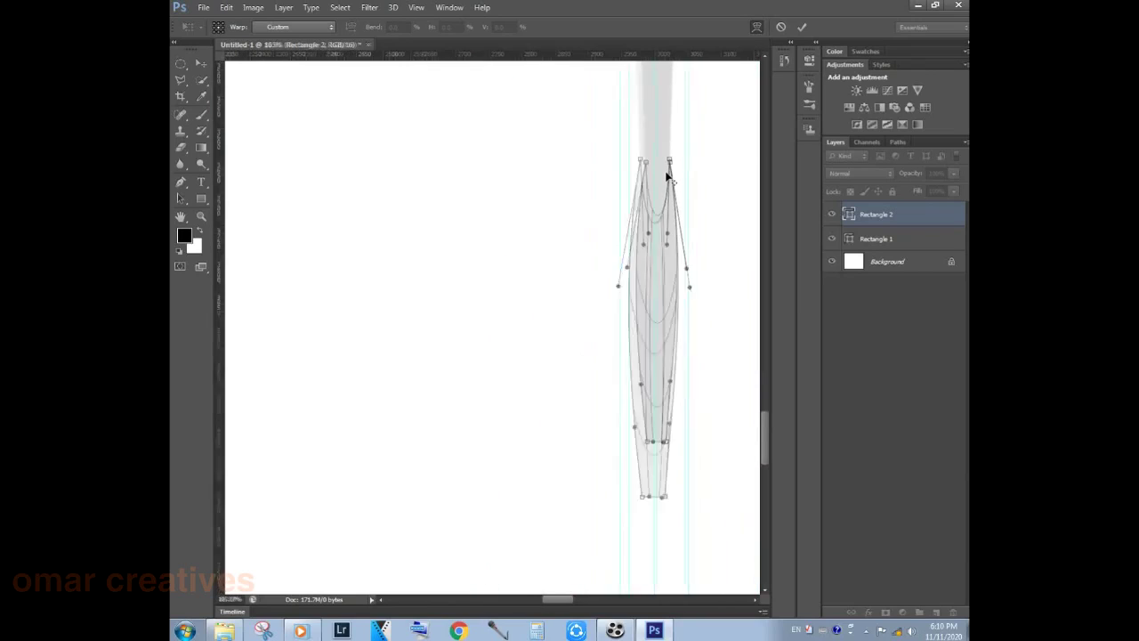
{"action": "scroll", "coordinate": [669, 176], "scroll_direction": "down", "scroll_amount": 2}
{"action": "scroll", "coordinate": [668, 178], "scroll_direction": "down", "scroll_amount": 1}
{"action": "scroll", "coordinate": [669, 196], "scroll_direction": "down", "scroll_amount": 2}
{"action": "scroll", "coordinate": [670, 214], "scroll_direction": "down", "scroll_amount": 1}
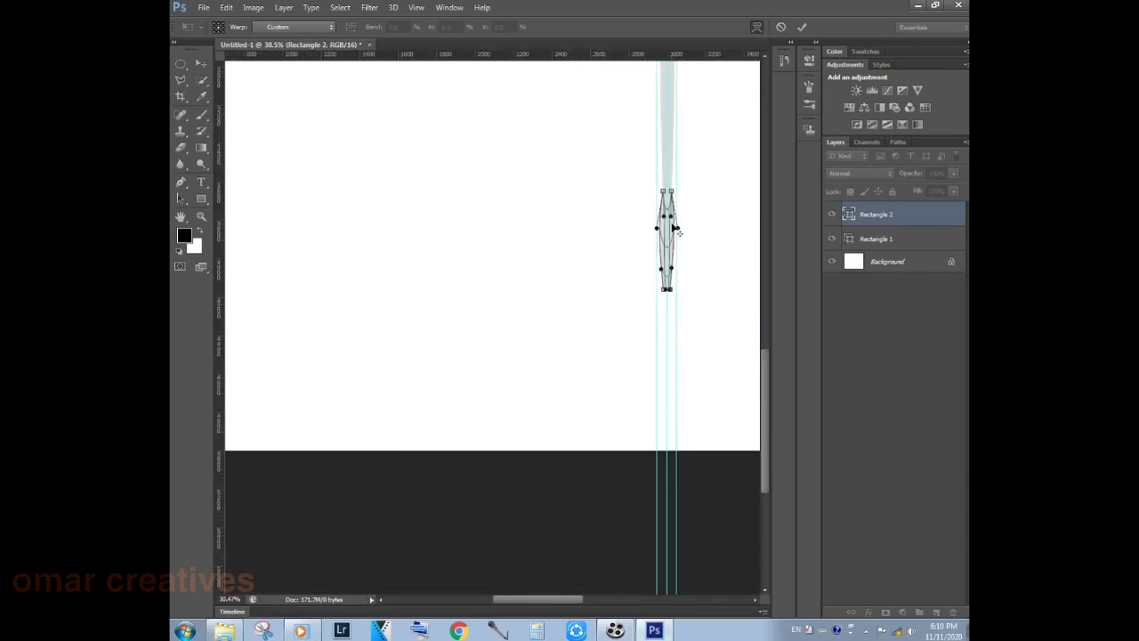
{"action": "scroll", "coordinate": [673, 230], "scroll_direction": "down", "scroll_amount": 1}
{"action": "scroll", "coordinate": [673, 230], "scroll_direction": "down", "scroll_amount": 2}
{"action": "scroll", "coordinate": [671, 223], "scroll_direction": "down", "scroll_amount": 1}
{"action": "key", "text": "alt+space"}
{"action": "key", "text": "Escape"}
{"action": "key", "text": "Return"}
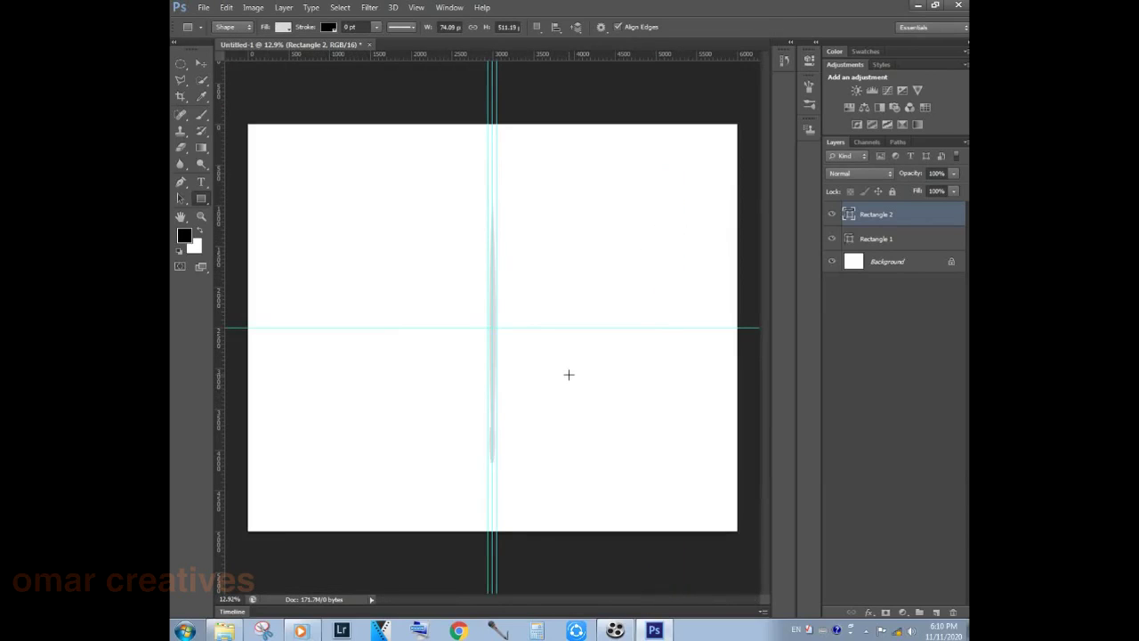
- Select both the Rectangle 1 and Rectangle 2 layers and open their layer context menu
{"action": "scroll", "coordinate": [498, 392], "scroll_direction": "up", "scroll_amount": 3}
{"action": "scroll", "coordinate": [465, 435], "scroll_direction": "up", "scroll_amount": 2}
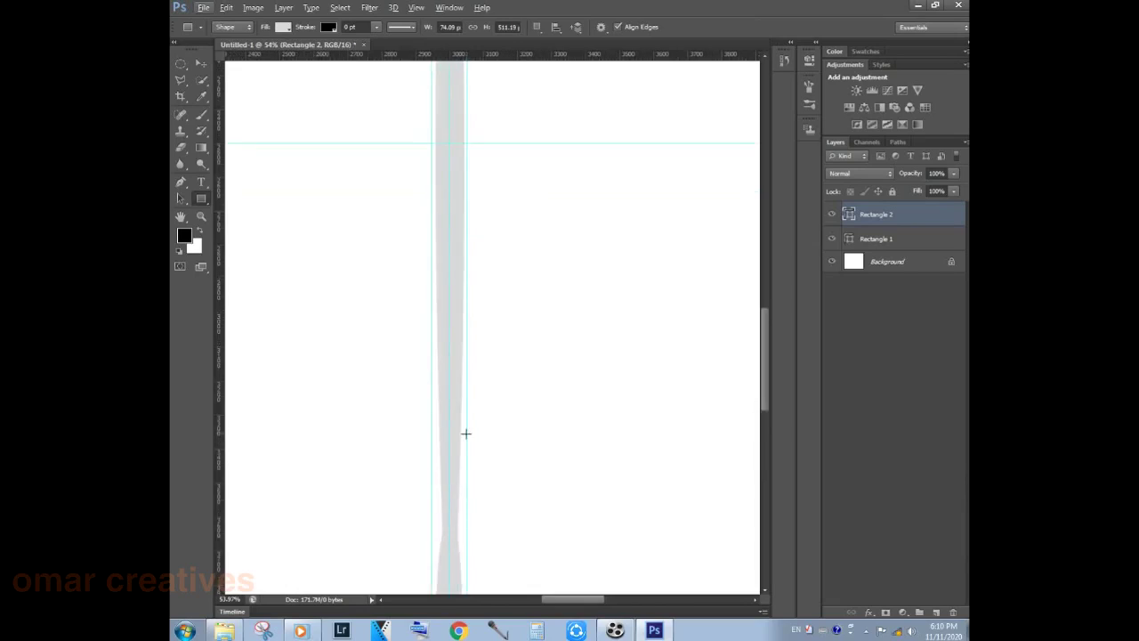
{"action": "left_click_drag", "start_coordinate": [465, 435], "coordinate": [582, 286]}
{"action": "scroll", "coordinate": [587, 283], "scroll_direction": "down", "scroll_amount": 2}
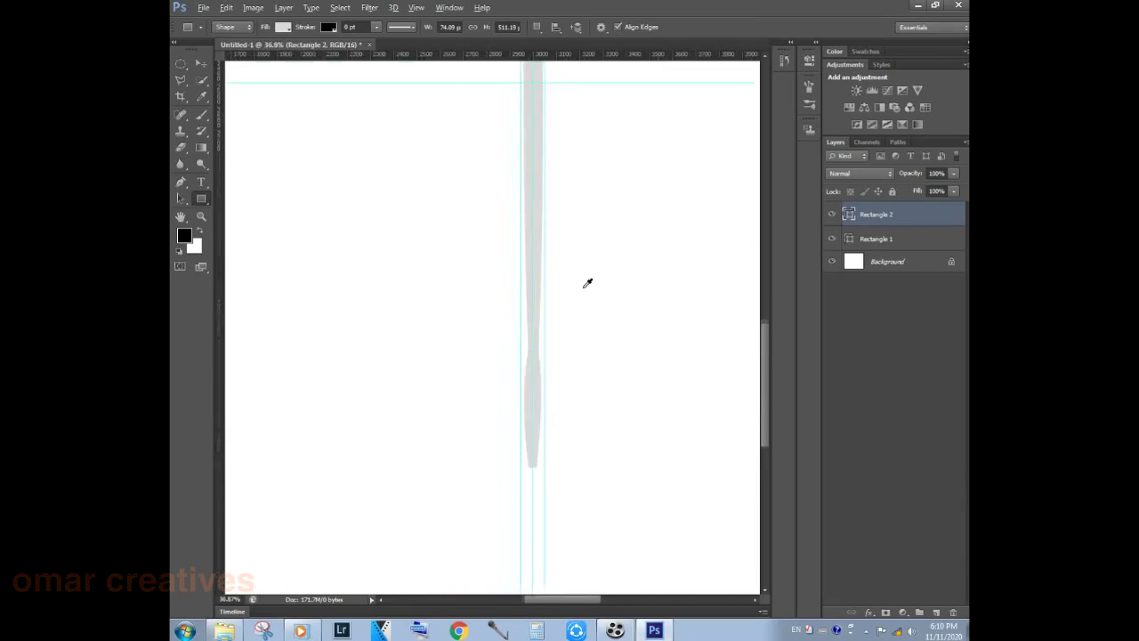
{"action": "scroll", "coordinate": [587, 283], "scroll_direction": "down", "scroll_amount": 1}
{"action": "scroll", "coordinate": [587, 283], "scroll_direction": "down", "scroll_amount": 1}
{"action": "scroll", "coordinate": [587, 283], "scroll_direction": "down", "scroll_amount": 1}
{"action": "scroll", "coordinate": [587, 283], "scroll_direction": "down", "scroll_amount": 1}
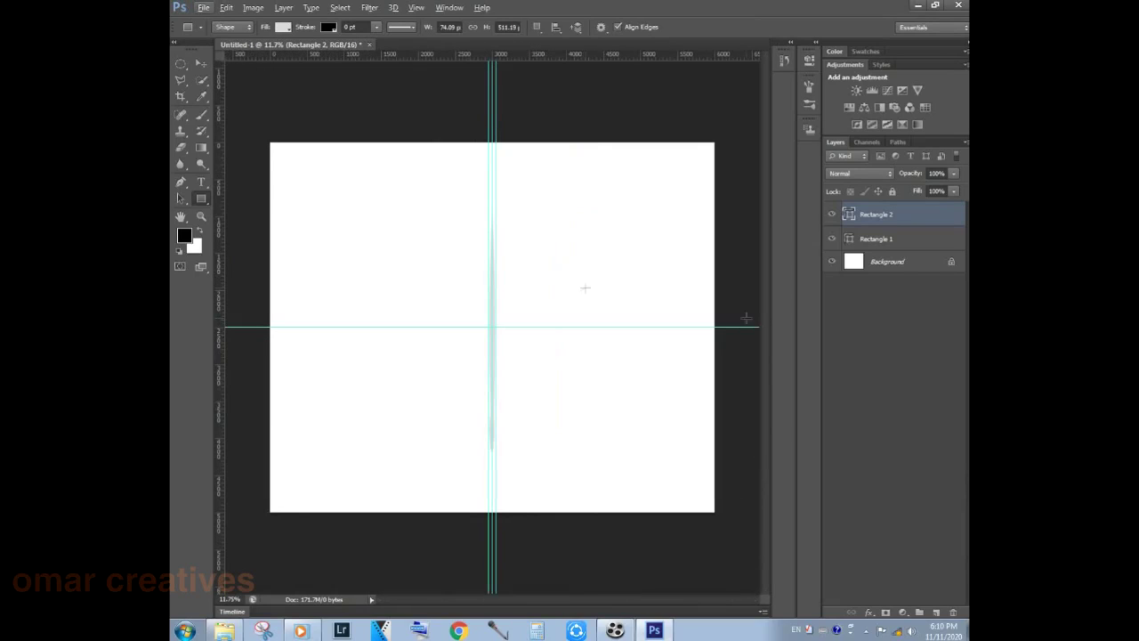
{"action": "left_click", "coordinate": [904, 241]}
{"action": "left_click", "coordinate": [916, 220], "text": "shift"}
{"action": "right_click", "coordinate": [941, 213]}
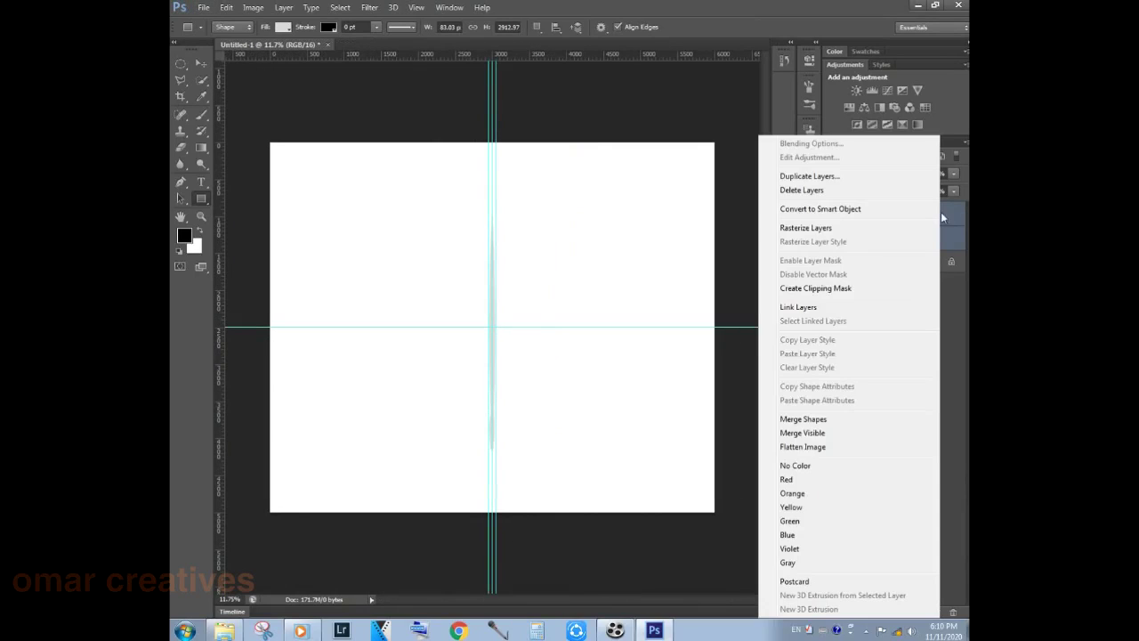
- Merge the two rectangle shapes into one layer and add a Gradient Overlay style
{"action": "left_click", "coordinate": [833, 422]}
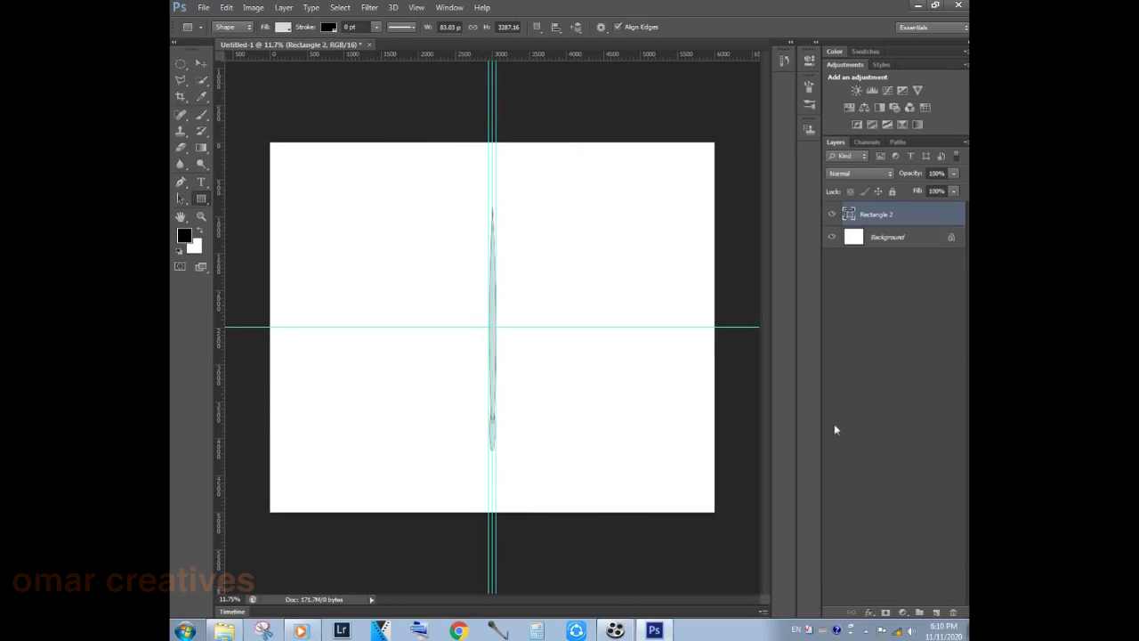
{"action": "double_click", "coordinate": [960, 217]}
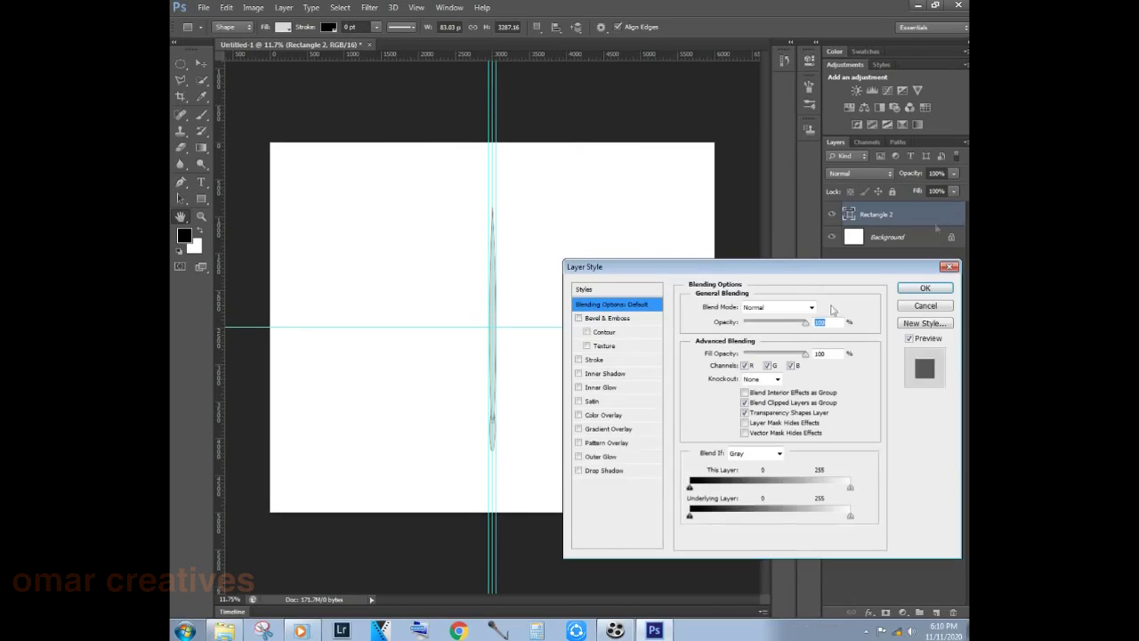
{"action": "left_click", "coordinate": [617, 415]}
{"action": "left_click", "coordinate": [625, 430]}
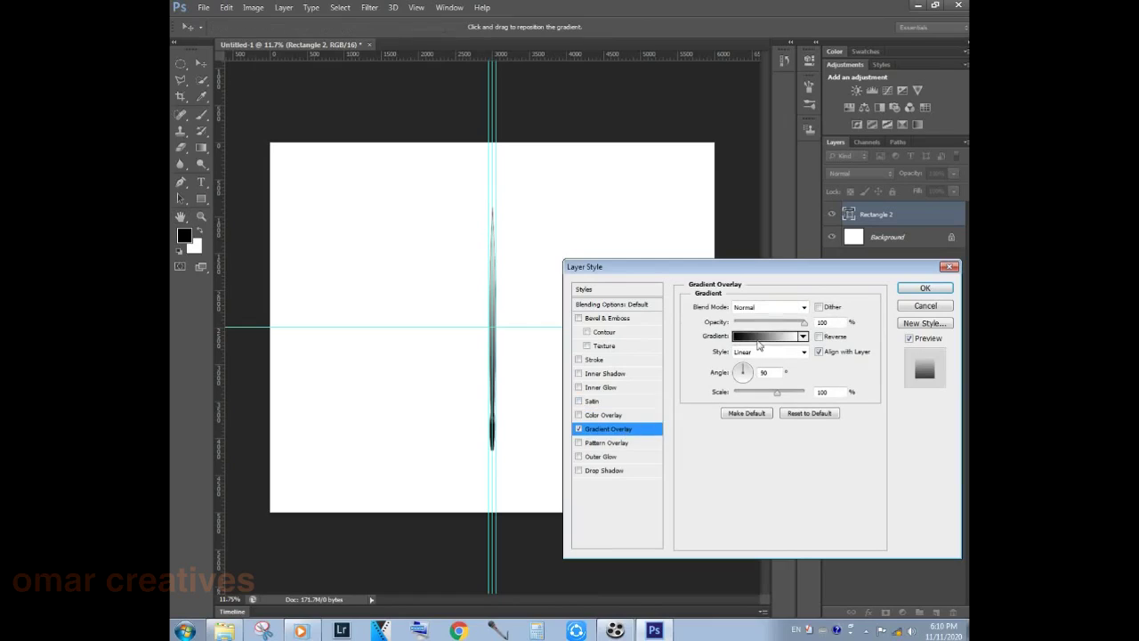
- Move the white gradient stop to the middle, make the right end mid-grey, add a stop
{"action": "left_click", "coordinate": [760, 336]}
{"action": "left_click_drag", "start_coordinate": [891, 256], "coordinate": [774, 255]}
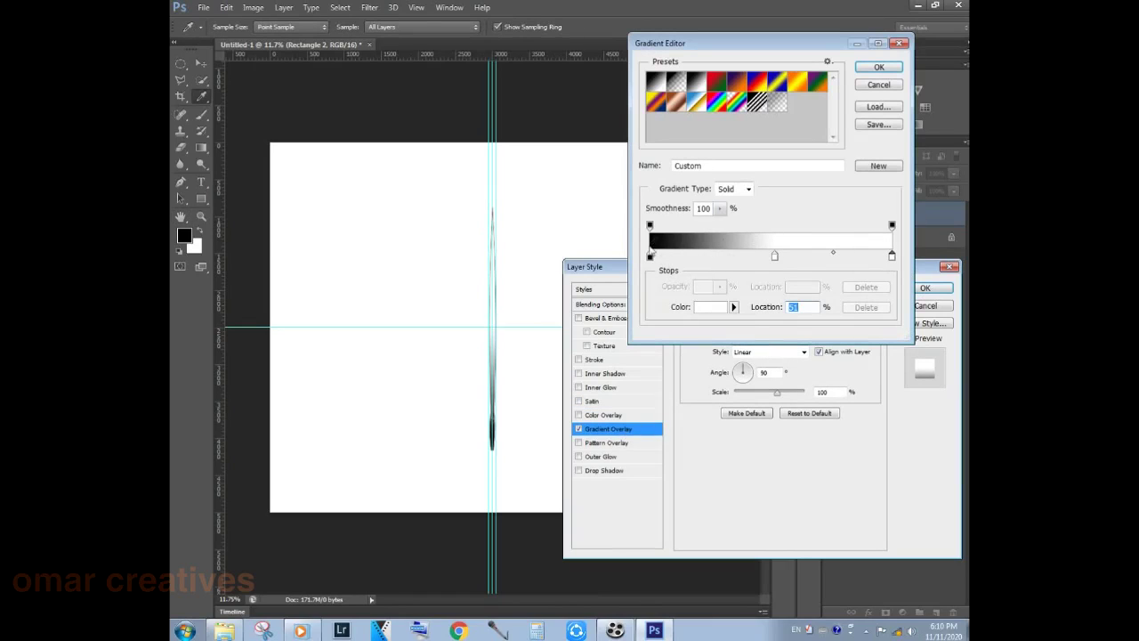
{"action": "left_click", "coordinate": [656, 238]}
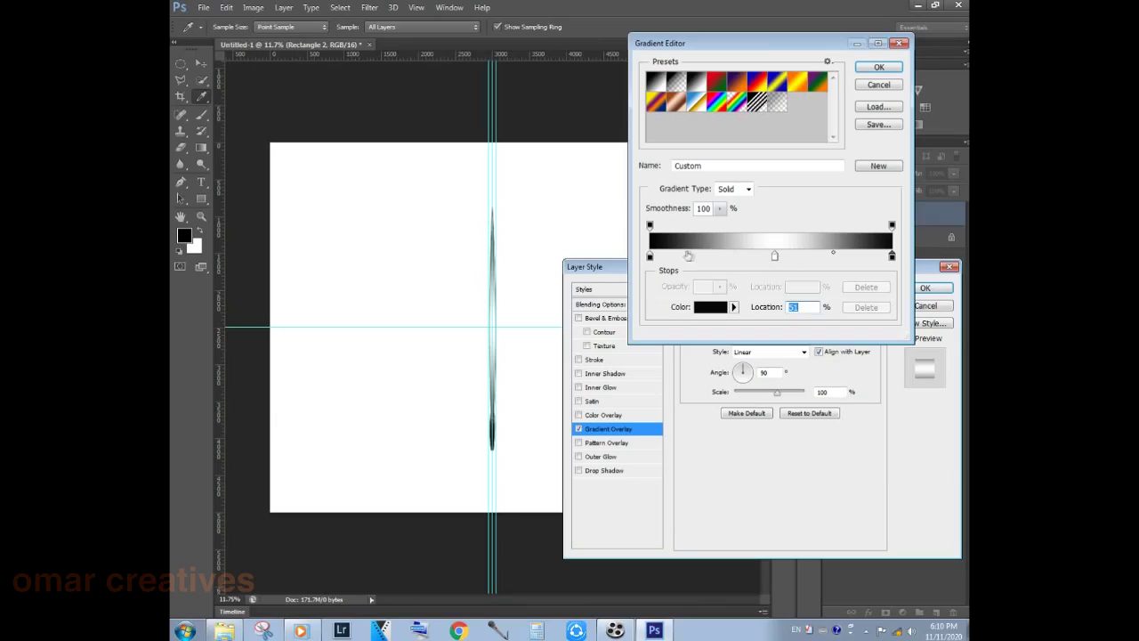
{"action": "left_click", "coordinate": [720, 238]}
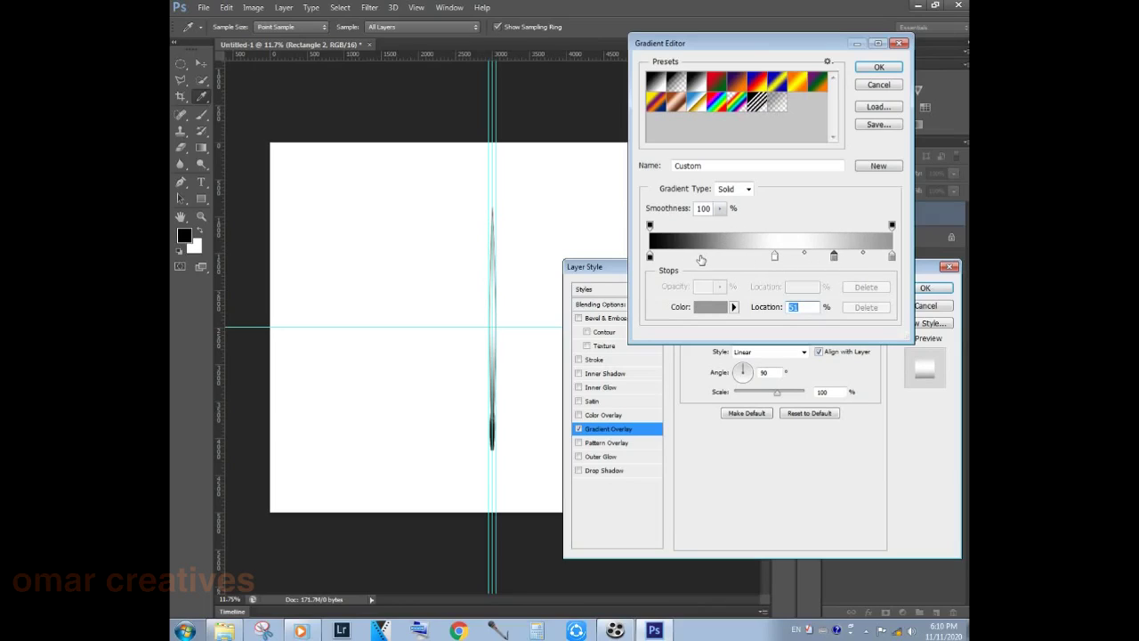
{"action": "left_click", "coordinate": [767, 239]}
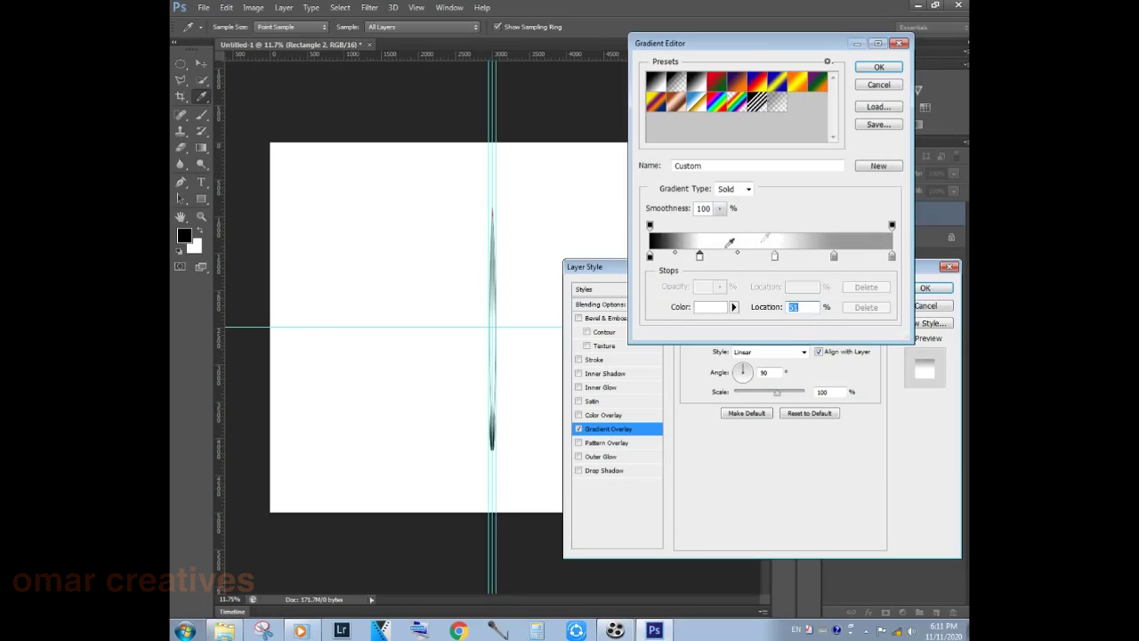
{"action": "left_click", "coordinate": [774, 256]}
- Set the remaining stops to alternating white and grey bands and apply the overlay
{"action": "left_click", "coordinate": [650, 257]}
{"action": "left_click", "coordinate": [737, 235]}
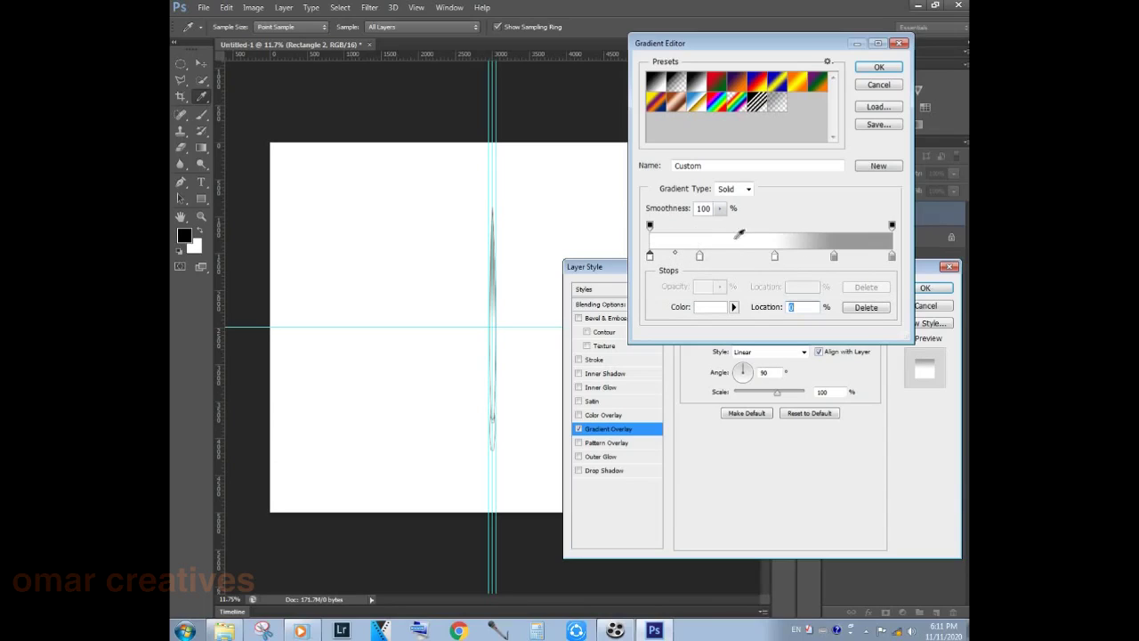
{"action": "left_click", "coordinate": [857, 235]}
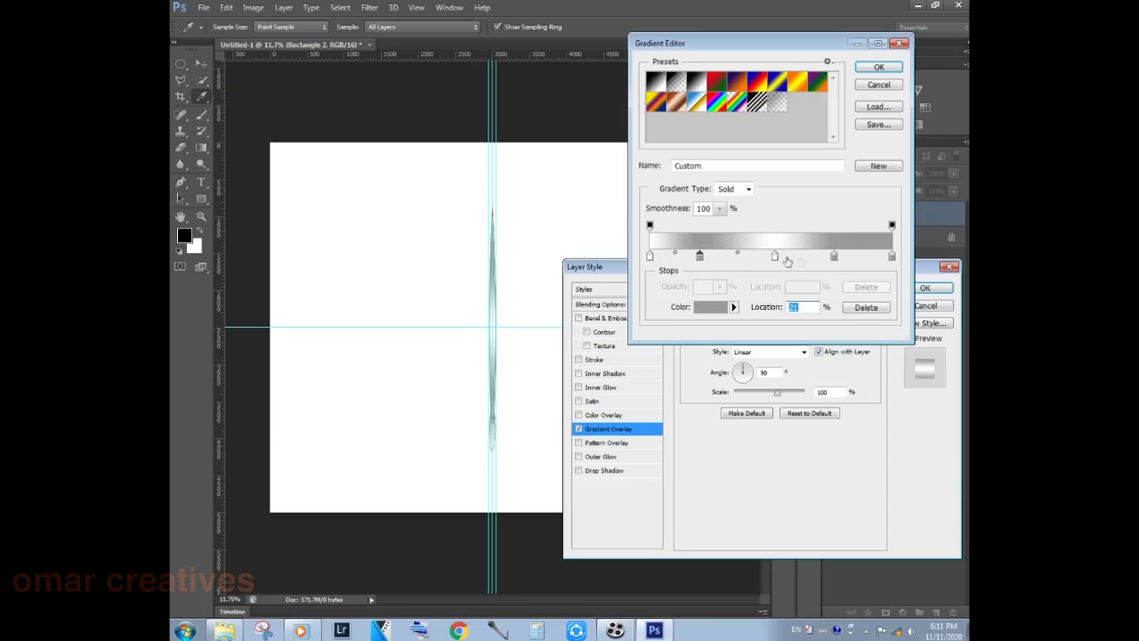
{"action": "left_click", "coordinate": [780, 235]}
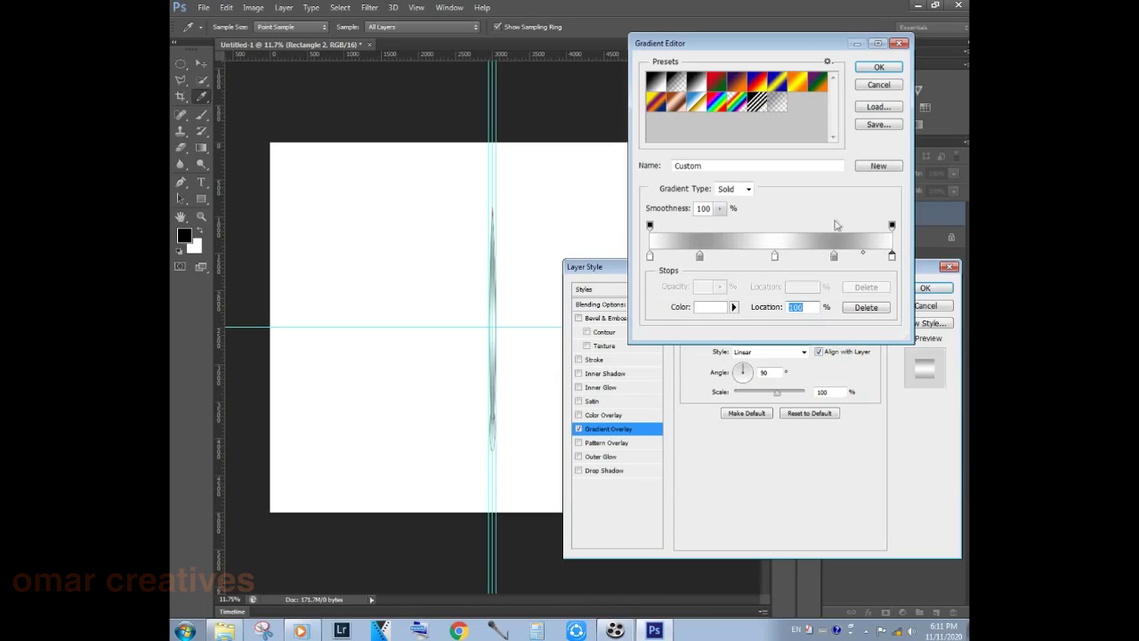
{"action": "left_click", "coordinate": [878, 68]}
{"action": "left_click", "coordinate": [924, 288]}
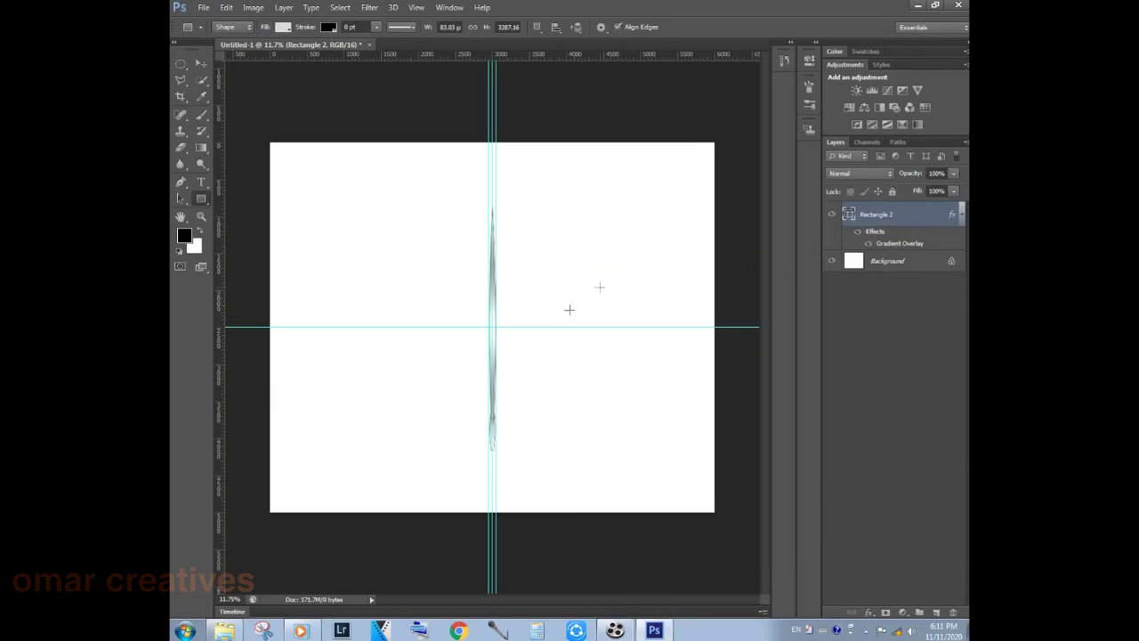
{"action": "scroll", "coordinate": [516, 315], "scroll_direction": "up", "scroll_amount": 2}
{"action": "scroll", "coordinate": [487, 320], "scroll_direction": "up", "scroll_amount": 2}
- Collapse Rectangle 2's effects list and pan the view to show the whole blade
{"action": "scroll", "coordinate": [488, 319], "scroll_direction": "up", "scroll_amount": 1}
{"action": "scroll", "coordinate": [546, 226], "scroll_direction": "up", "scroll_amount": 1}
{"action": "left_click_drag", "start_coordinate": [564, 262], "coordinate": [562, 216]}
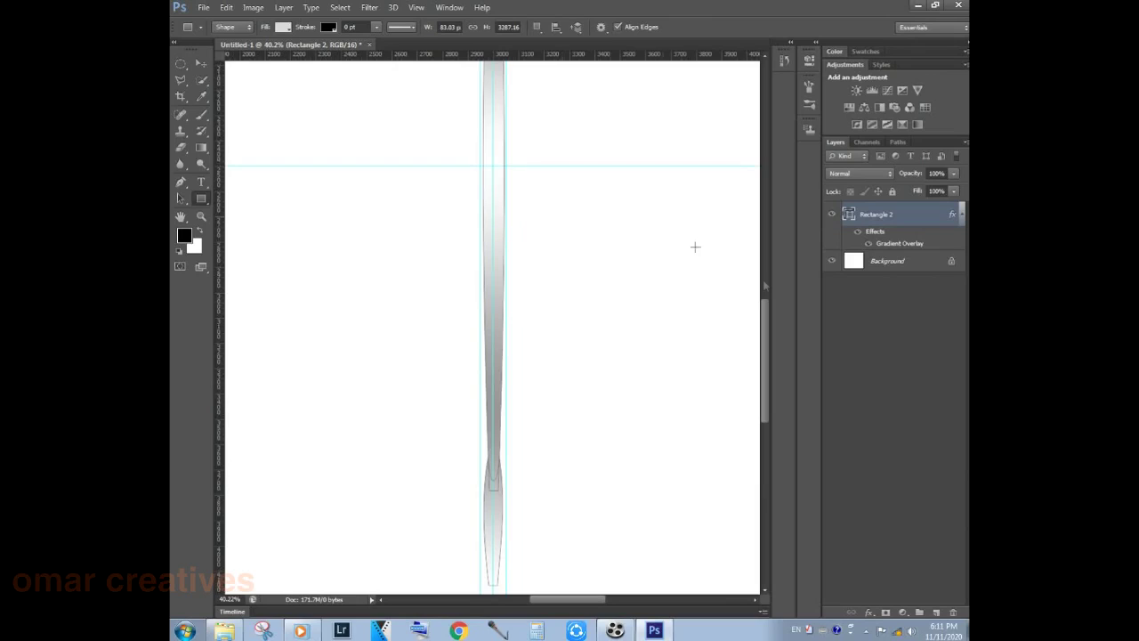
{"action": "left_click", "coordinate": [961, 214]}
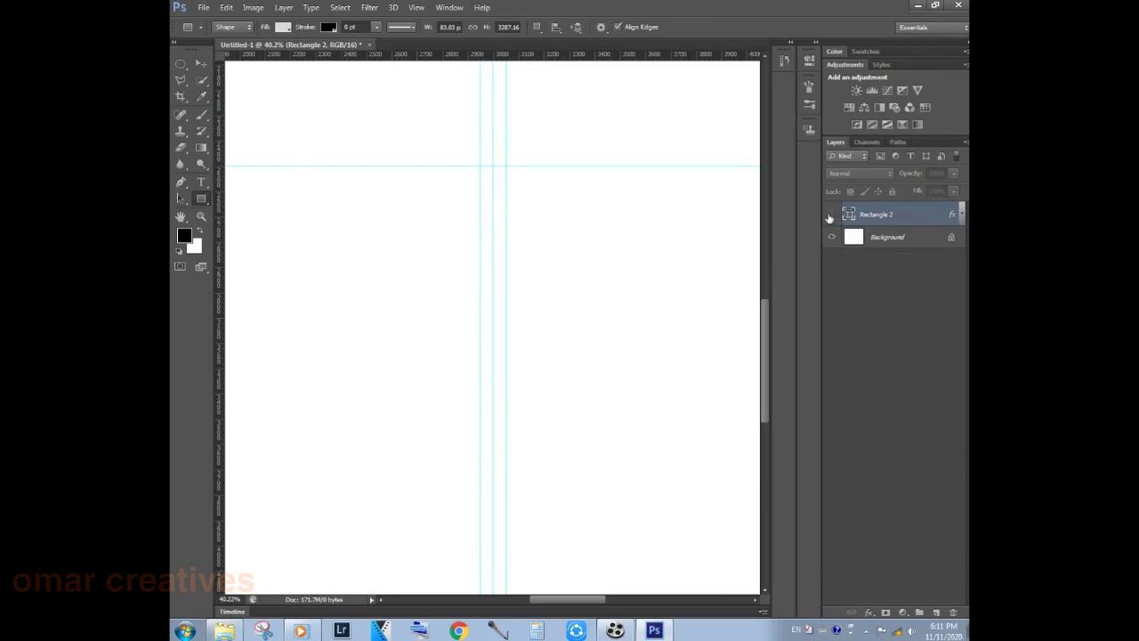
{"action": "scroll", "coordinate": [687, 247], "scroll_direction": "down", "scroll_amount": 2}
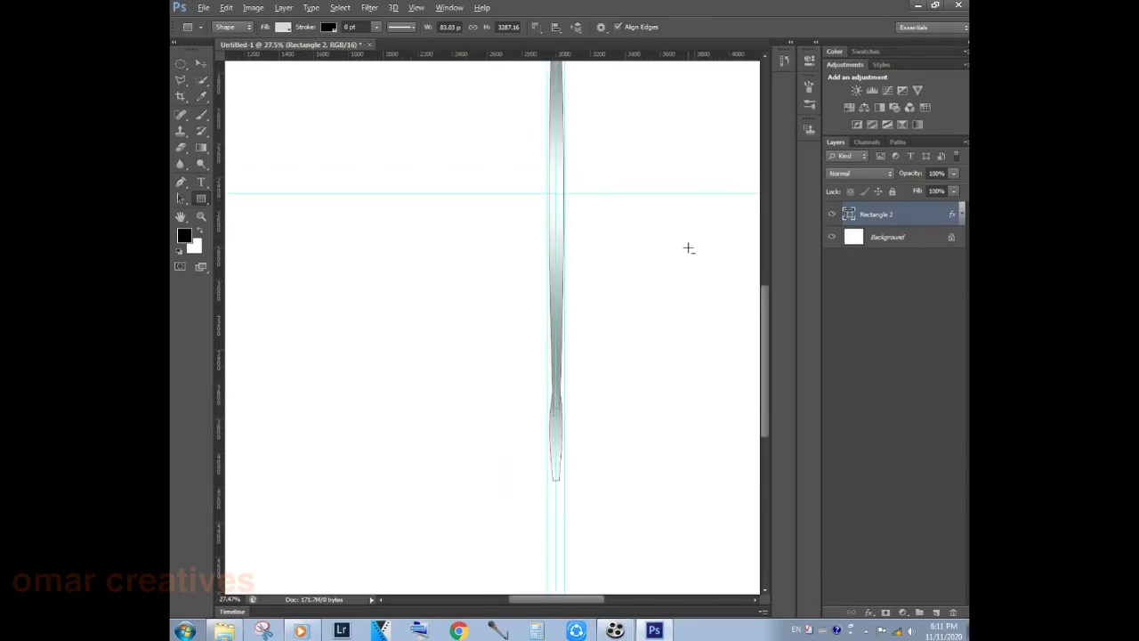
{"action": "scroll", "coordinate": [687, 247], "scroll_direction": "up", "scroll_amount": 1}
{"action": "scroll", "coordinate": [658, 240], "scroll_direction": "up", "scroll_amount": 1}
{"action": "left_click_drag", "start_coordinate": [648, 237], "coordinate": [667, 409]}
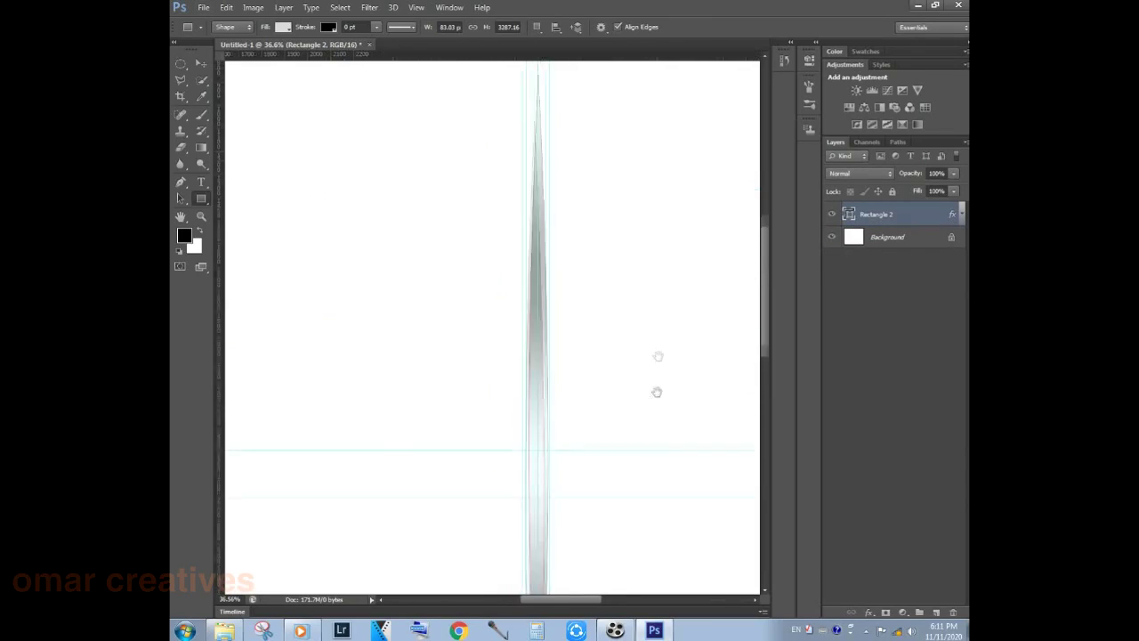
{"action": "left_click_drag", "start_coordinate": [658, 356], "coordinate": [661, 300]}
{"action": "scroll", "coordinate": [661, 297], "scroll_direction": "down", "scroll_amount": 2}
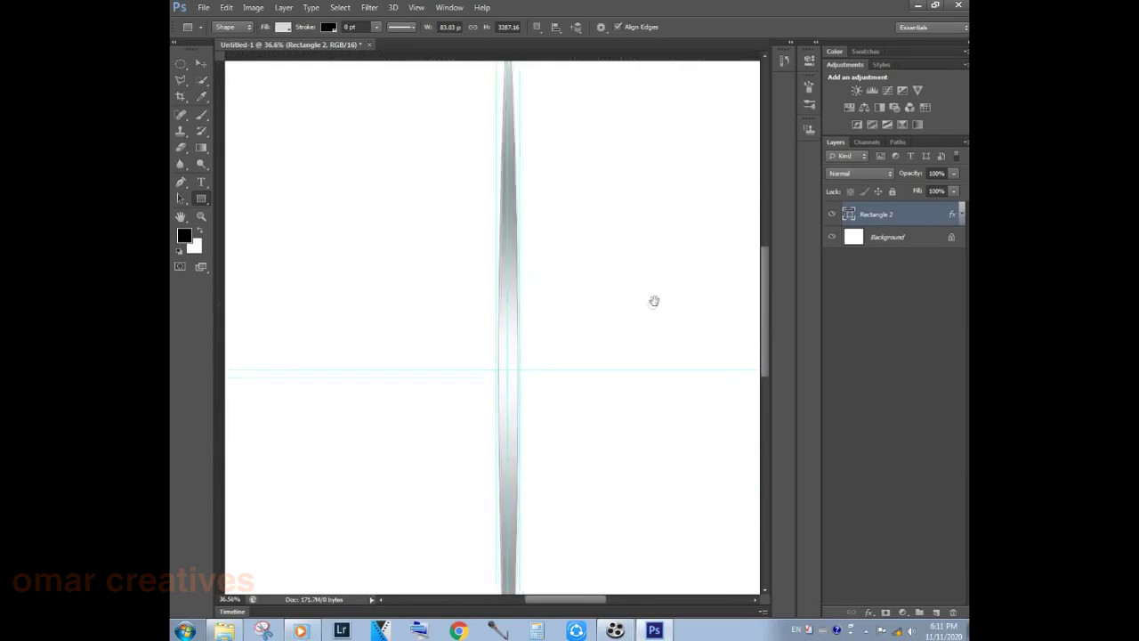
{"action": "scroll", "coordinate": [653, 305], "scroll_direction": "down", "scroll_amount": 3}
{"action": "scroll", "coordinate": [668, 285], "scroll_direction": "down", "scroll_amount": 2}
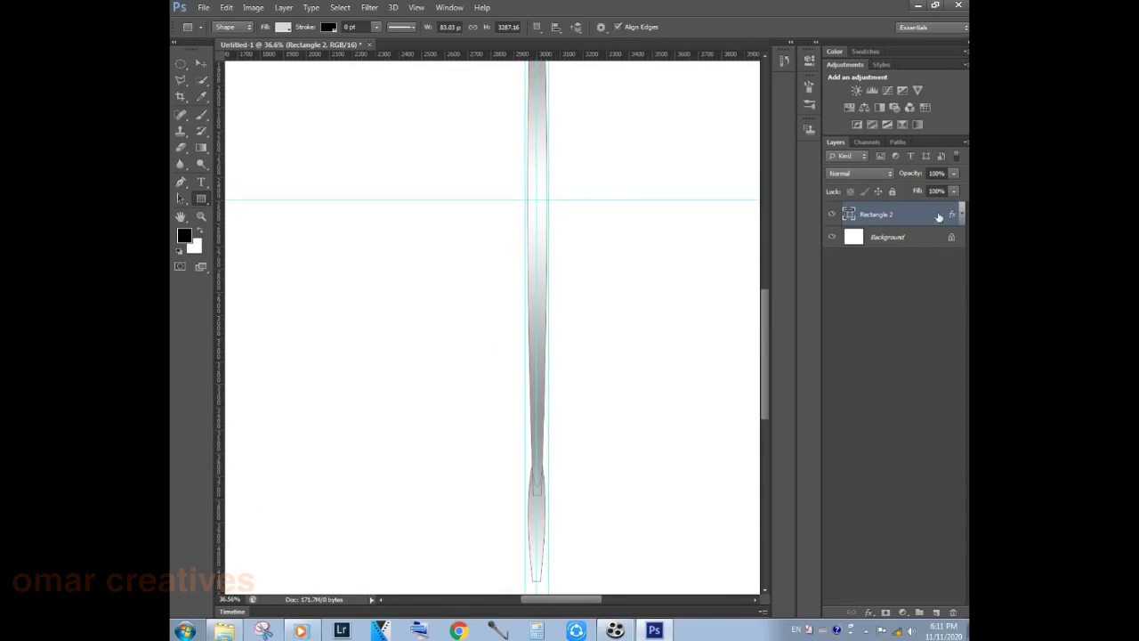
- Duplicate Rectangle 2 to create Rectangle 2 copy above it
{"action": "left_click_drag", "start_coordinate": [937, 612], "coordinate": [935, 612]}
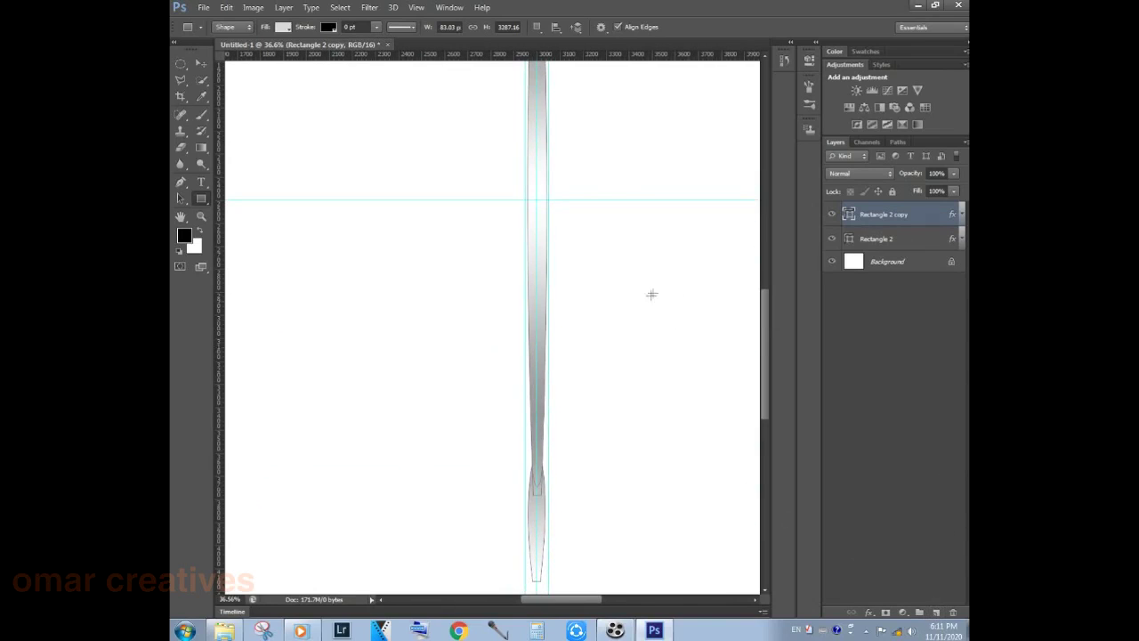
{"action": "scroll", "coordinate": [610, 285], "scroll_direction": "down", "scroll_amount": 1}
{"action": "scroll", "coordinate": [598, 275], "scroll_direction": "down", "scroll_amount": 1}
{"action": "scroll", "coordinate": [627, 240], "scroll_direction": "down", "scroll_amount": 1}
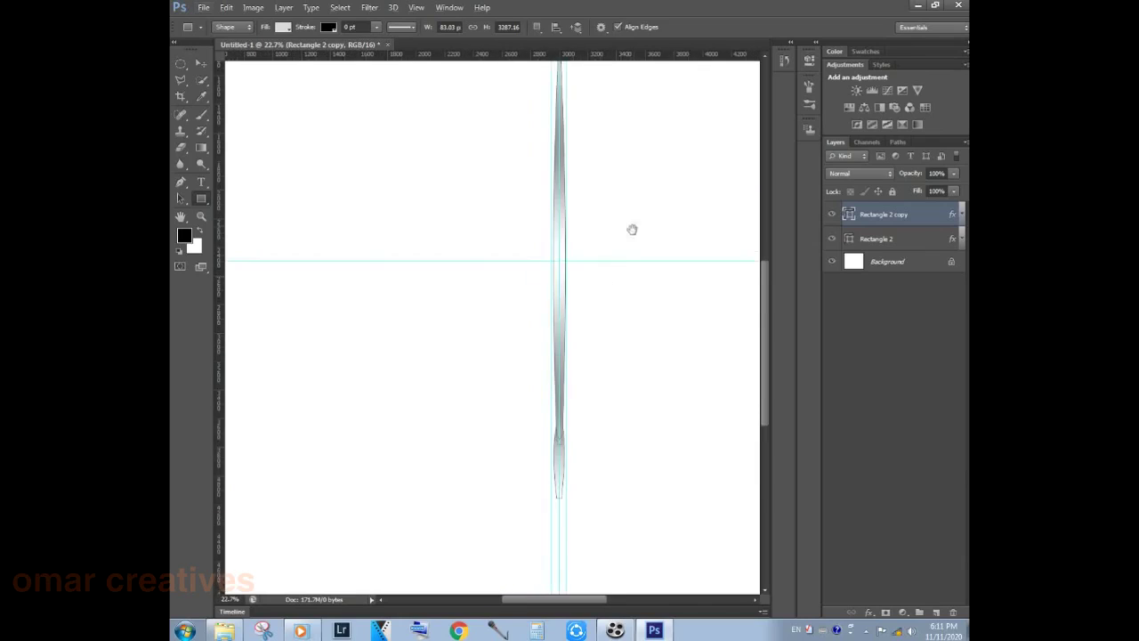
{"action": "left_click_drag", "start_coordinate": [633, 226], "coordinate": [590, 297]}
{"action": "left_click", "coordinate": [185, 80]}
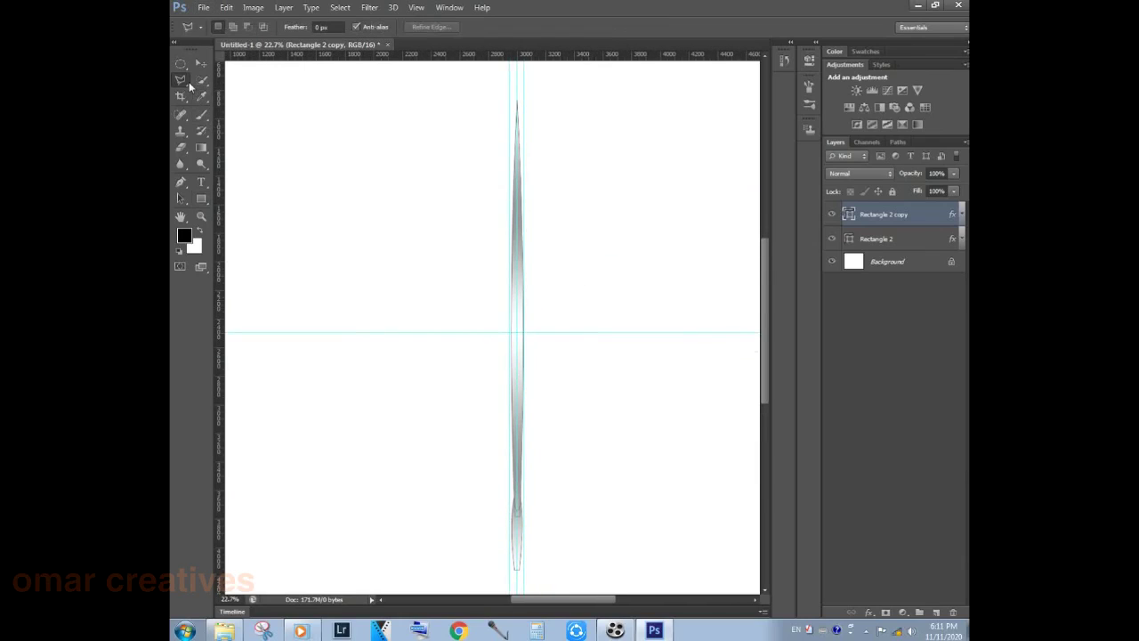
- Rasterize Rectangle 2 copy and erase its right half inside a lasso selection, then deselect
{"action": "left_click", "coordinate": [516, 92]}
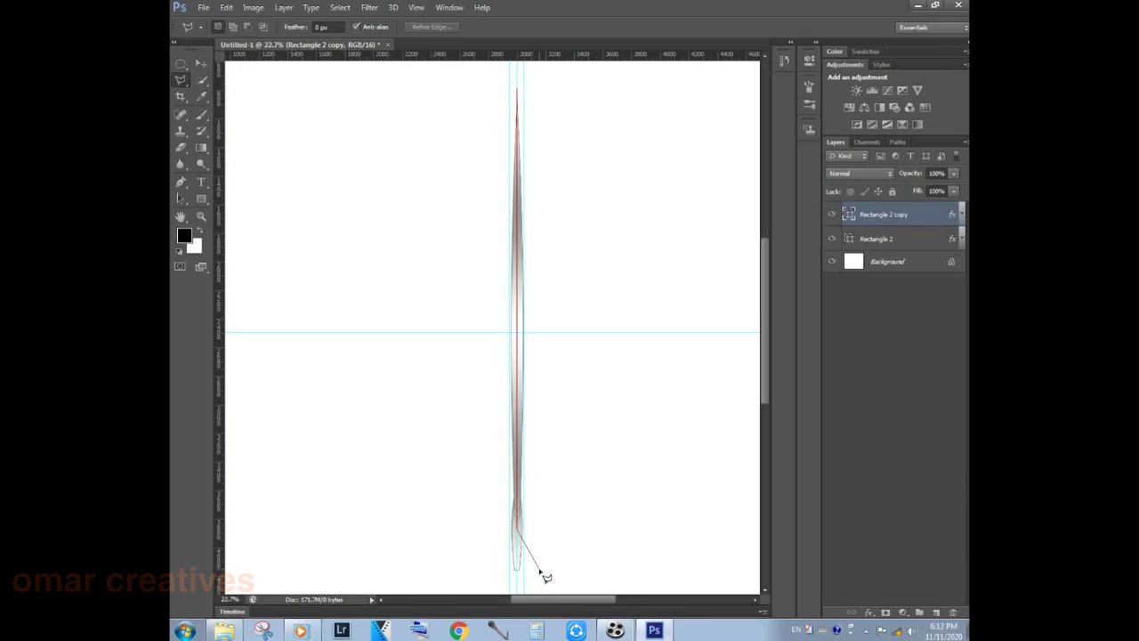
{"action": "double_click", "coordinate": [534, 68]}
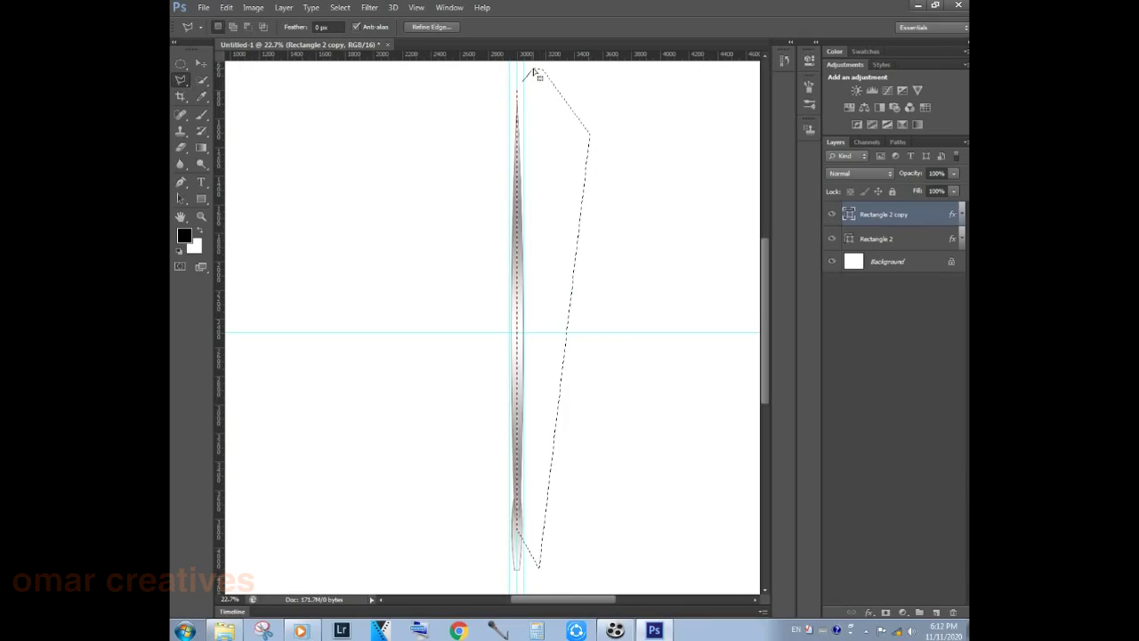
{"action": "left_click", "coordinate": [182, 148]}
{"action": "left_click", "coordinate": [532, 222]}
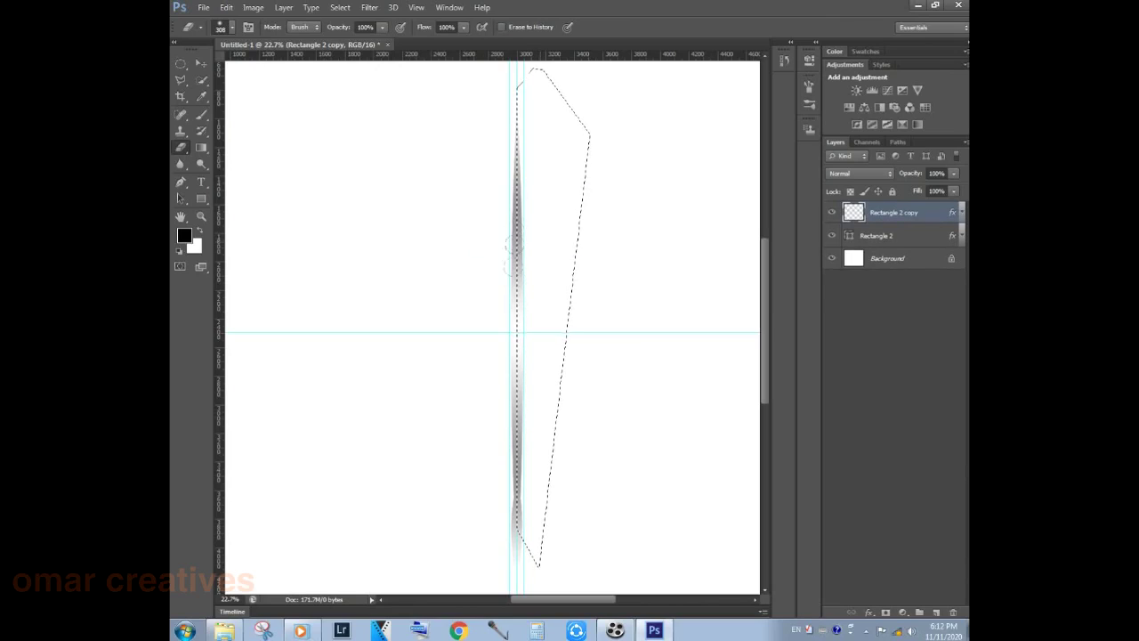
{"action": "left_click_drag", "start_coordinate": [516, 586], "coordinate": [514, 182]}
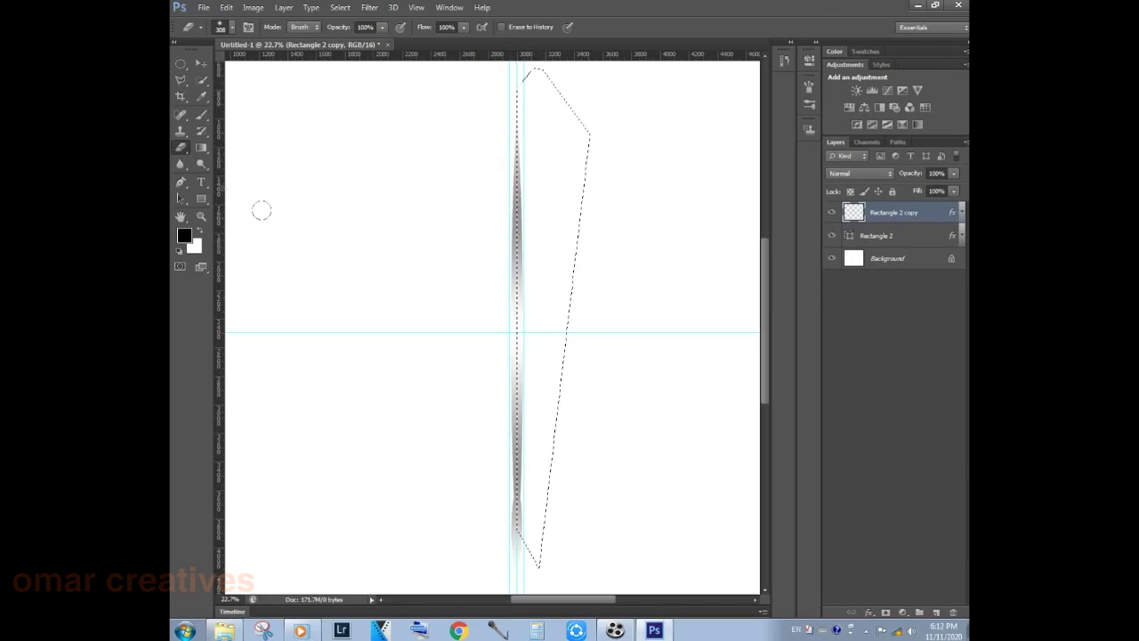
{"action": "key", "text": "m"}
{"action": "left_click", "coordinate": [368, 128]}
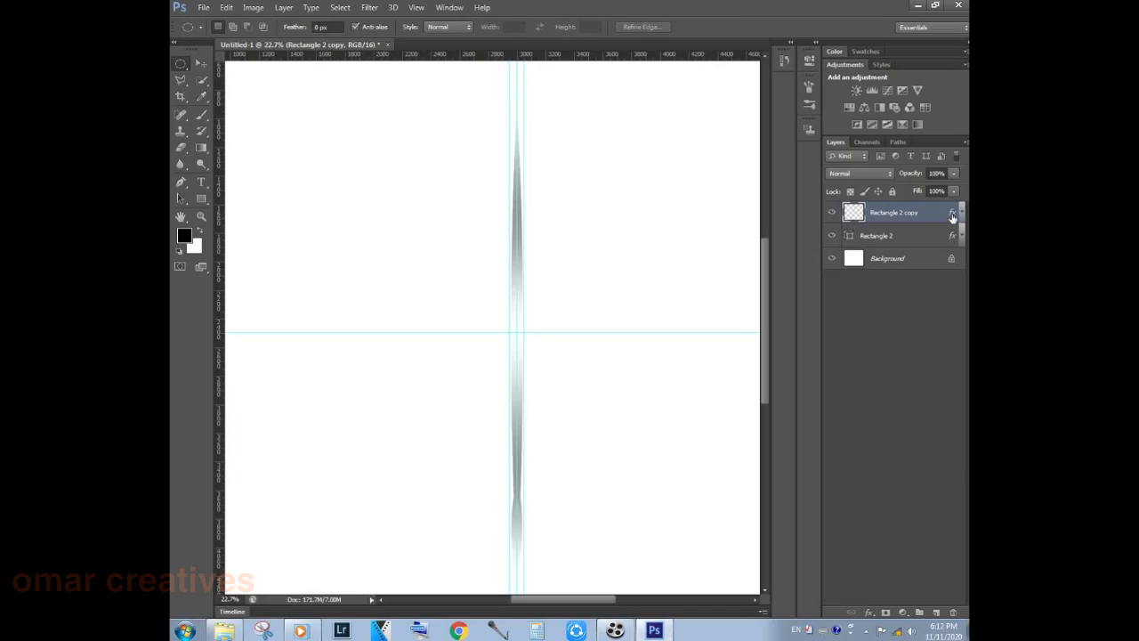
- Give Rectangle 2 copy a Drop Shadow with Distance 0
{"action": "double_click", "coordinate": [952, 214]}
{"action": "left_click", "coordinate": [605, 471]}
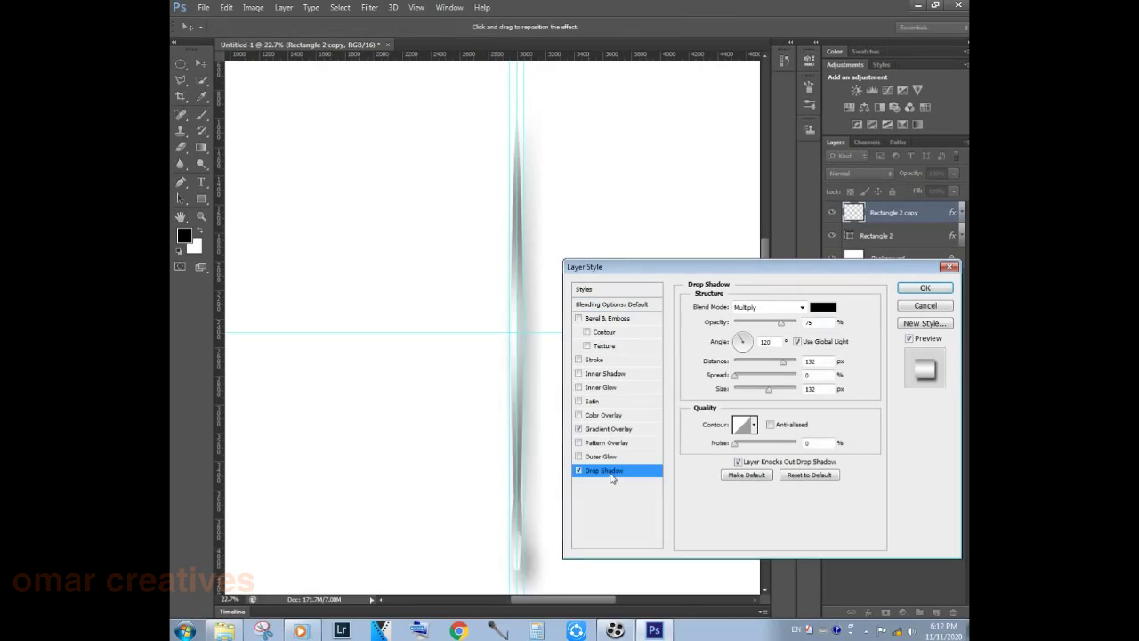
{"action": "mouse_move", "coordinate": [765, 365]}
{"action": "left_mouse_down"}
{"action": "mouse_move", "coordinate": [725, 363]}
{"action": "mouse_move", "coordinate": [725, 394]}
{"action": "mouse_move", "coordinate": [741, 393]}
{"action": "left_mouse_up"}
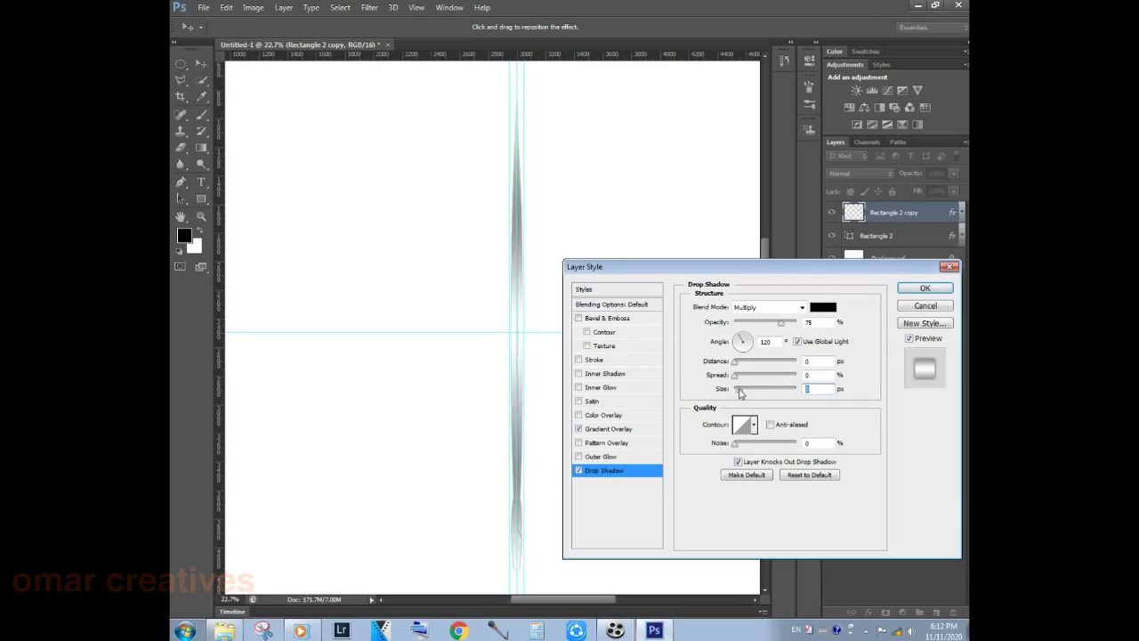
{"action": "left_click", "coordinate": [922, 290]}
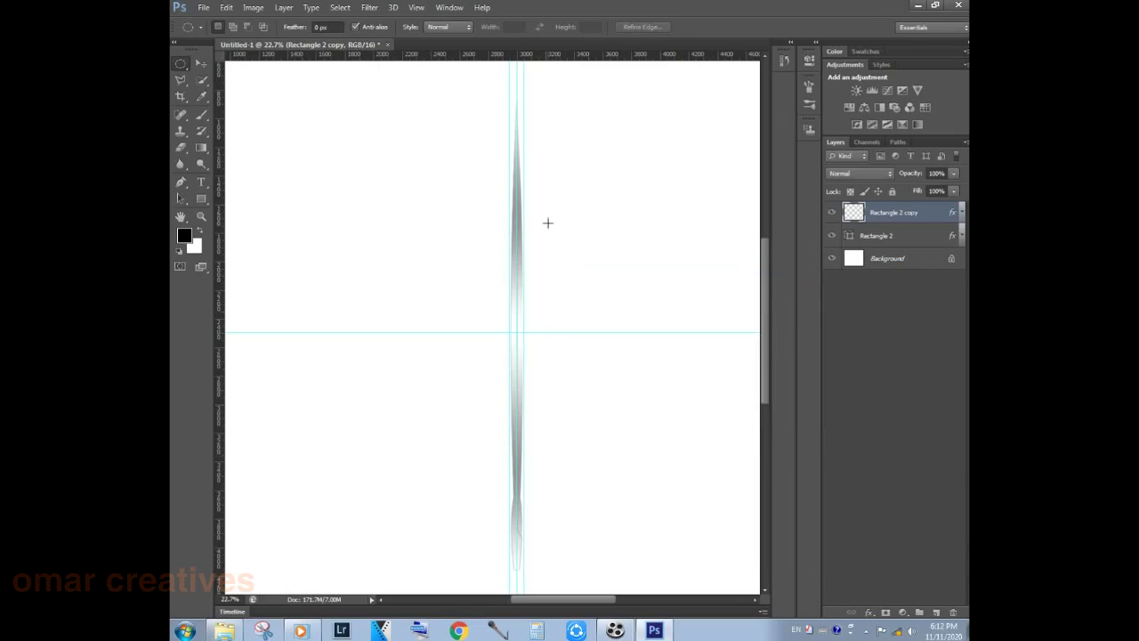
- Duplicate Rectangle 2 copy and flip the new Rectangle 2 copy 2 horizontally
{"action": "scroll", "coordinate": [529, 438], "scroll_direction": "up", "scroll_amount": 5}
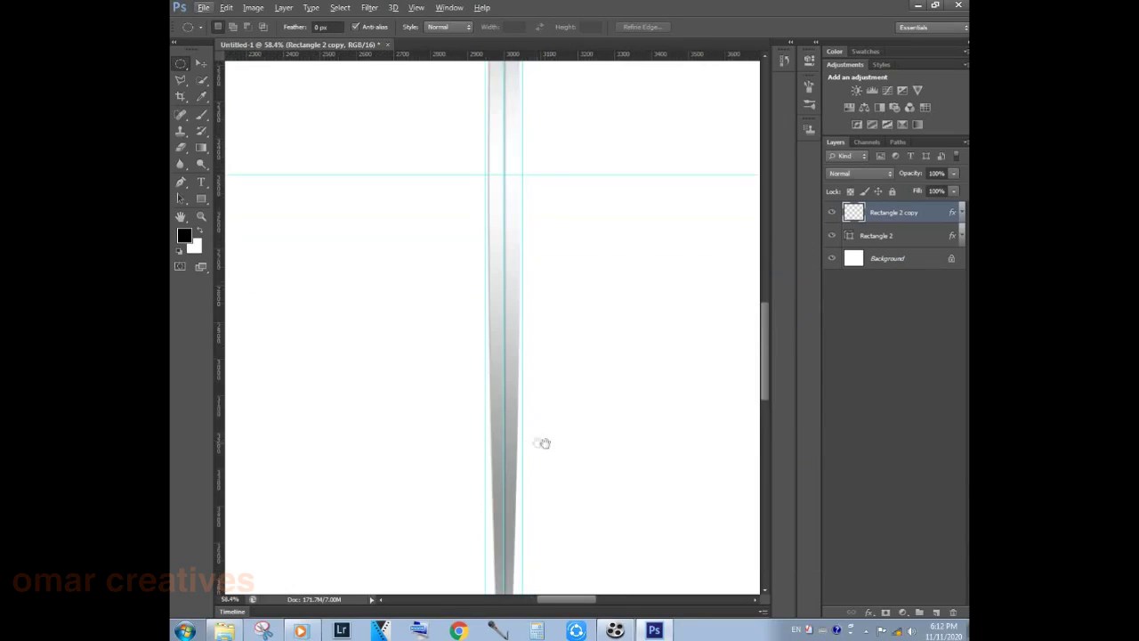
{"action": "mouse_move", "coordinate": [567, 290]}
{"action": "left_mouse_down"}
{"action": "mouse_move", "coordinate": [569, 231]}
{"action": "mouse_move", "coordinate": [591, 294]}
{"action": "left_mouse_up"}
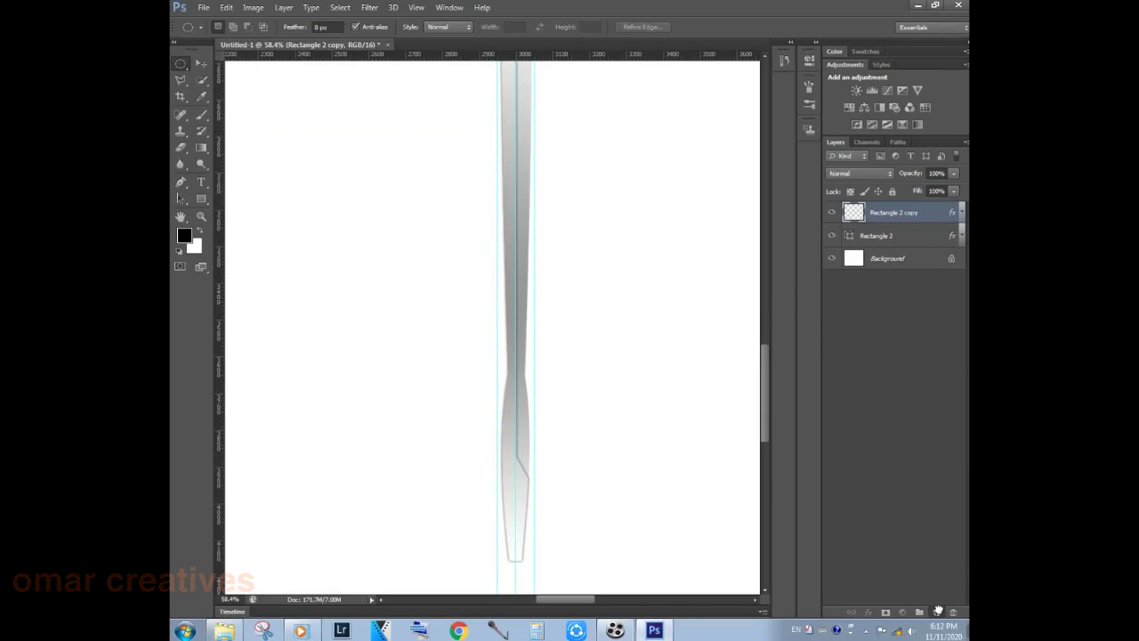
{"action": "left_click_drag", "start_coordinate": [937, 611], "coordinate": [938, 611]}
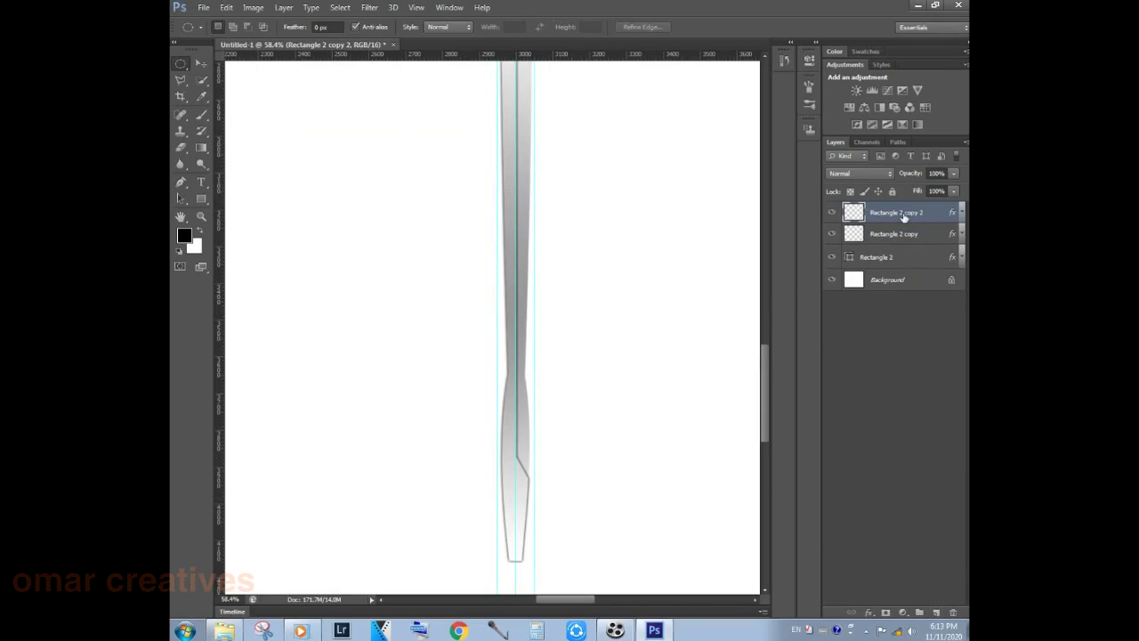
{"action": "key", "text": "ctrl+t"}
{"action": "right_click", "coordinate": [523, 254]}
{"action": "left_click", "coordinate": [566, 442]}
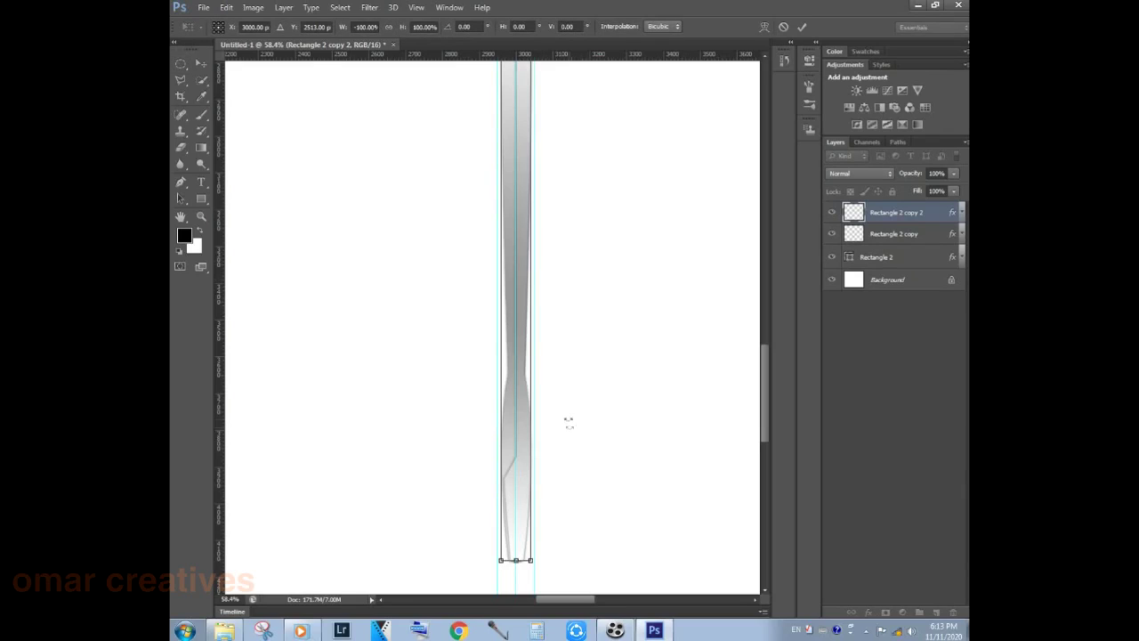
{"action": "key", "text": "Return"}
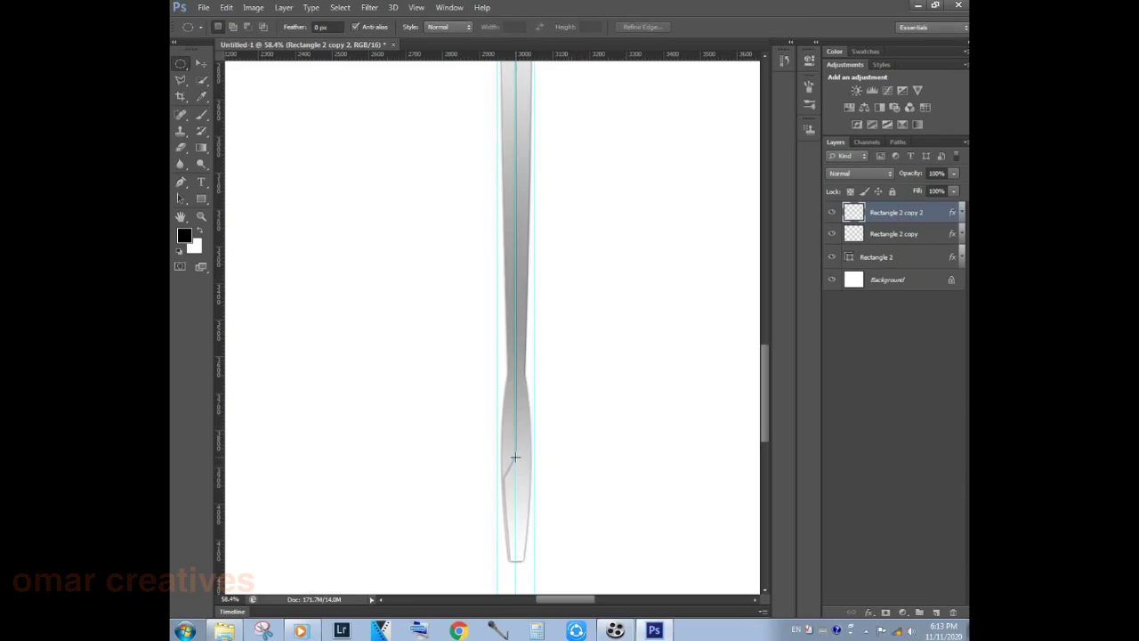
- Erase the right side of Rectangle 2 copy 2 inside a polygonal selection
{"action": "left_click", "coordinate": [180, 79]}
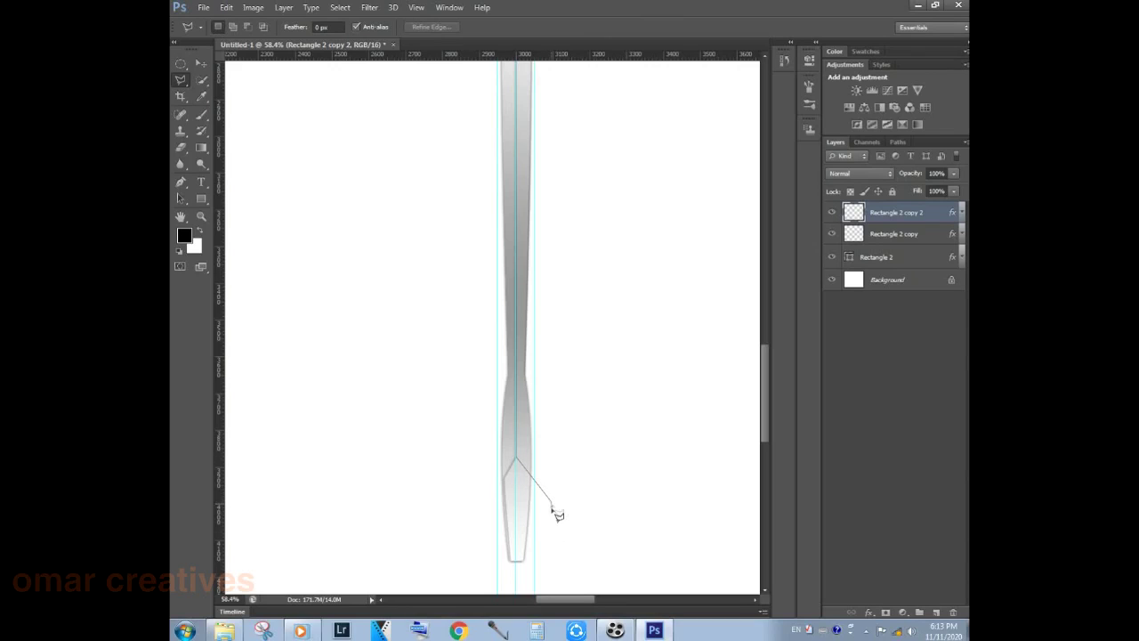
{"action": "left_click", "coordinate": [631, 105]}
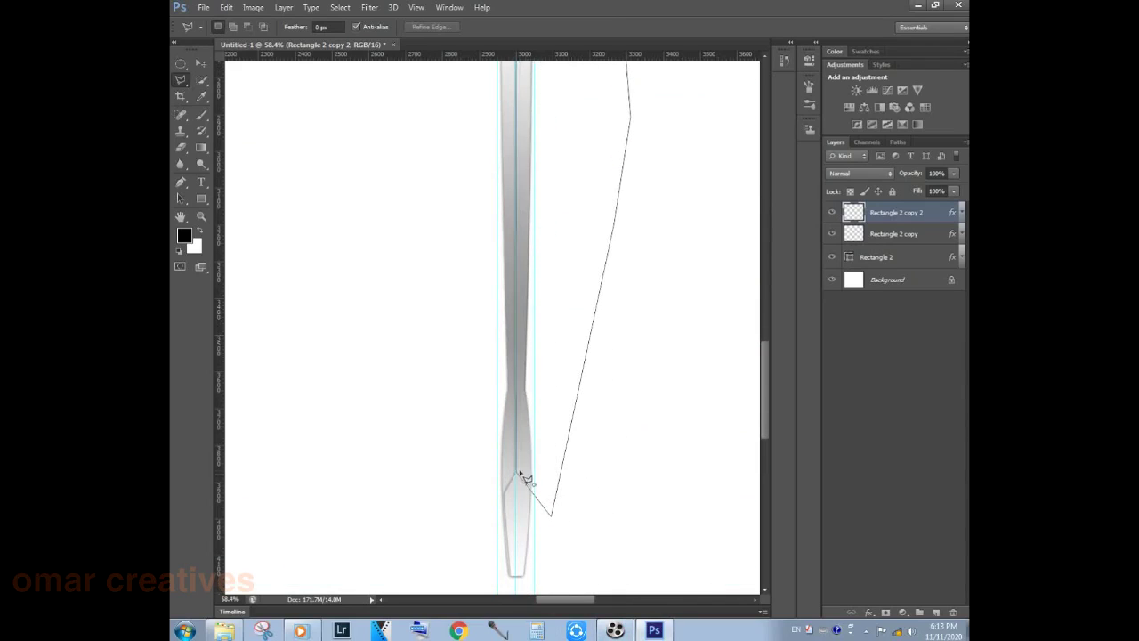
{"action": "left_click", "coordinate": [524, 478]}
{"action": "left_click", "coordinate": [181, 148]}
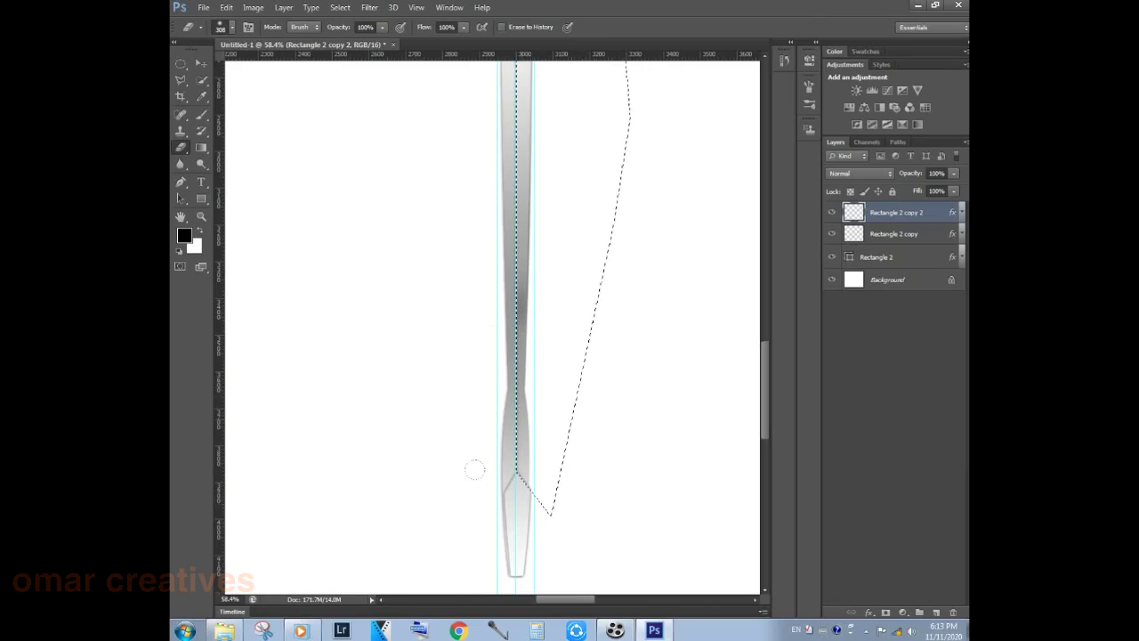
{"action": "scroll", "coordinate": [534, 287], "scroll_direction": "down", "scroll_amount": 3}
{"action": "scroll", "coordinate": [522, 277], "scroll_direction": "down", "scroll_amount": 1}
{"action": "scroll", "coordinate": [521, 277], "scroll_direction": "down", "scroll_amount": 2}
{"action": "scroll", "coordinate": [534, 267], "scroll_direction": "down", "scroll_amount": 1}
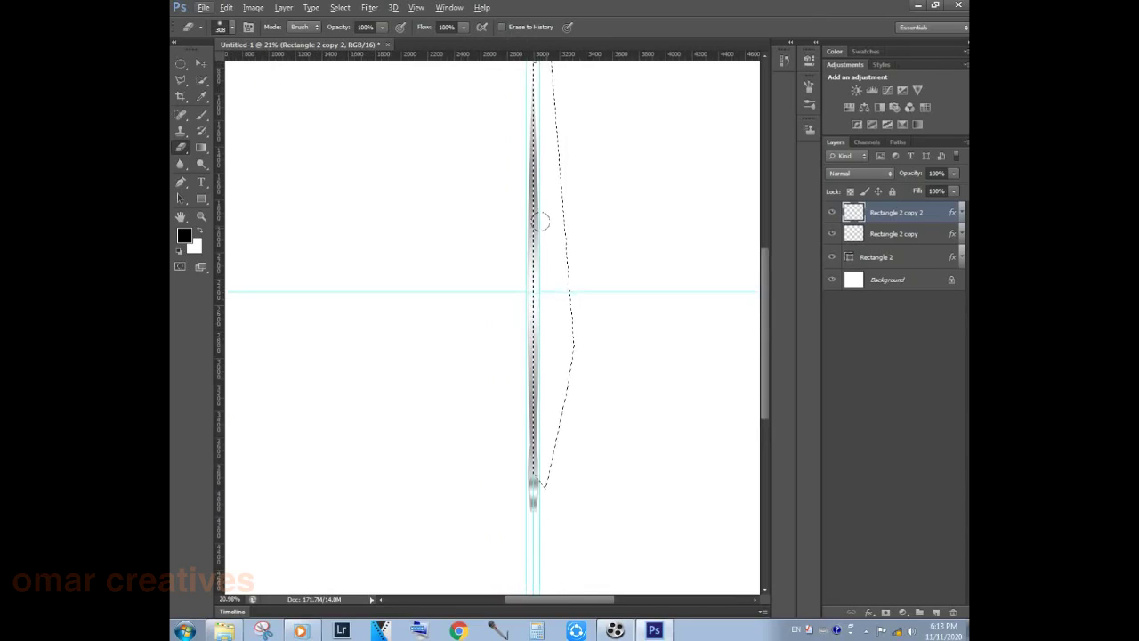
{"action": "left_click_drag", "start_coordinate": [522, 387], "coordinate": [523, 260]}
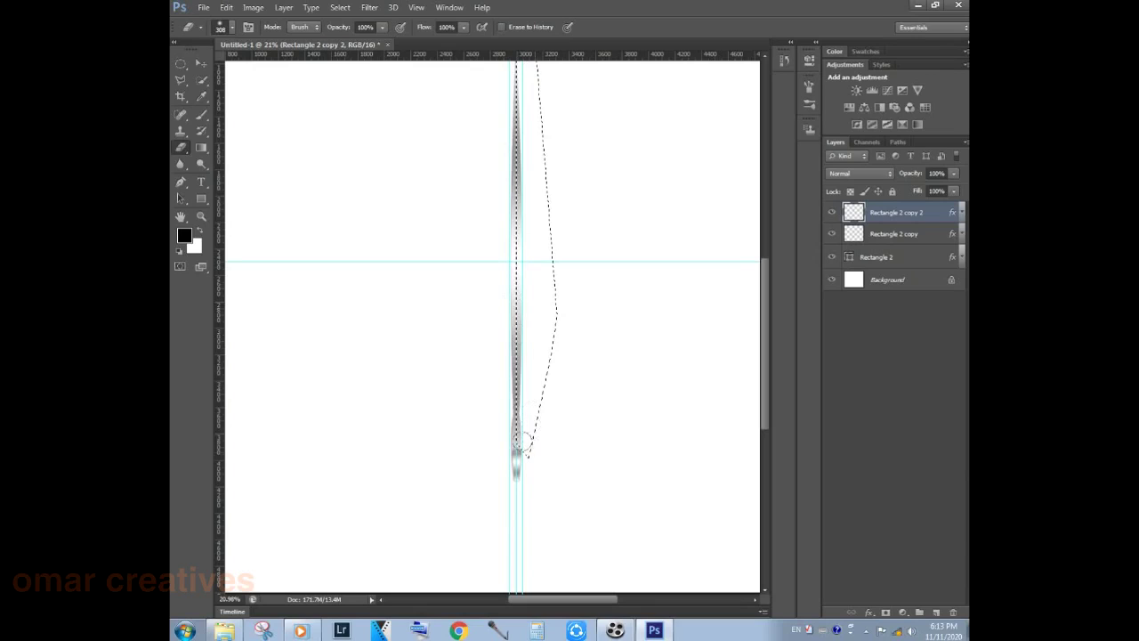
- Deselect and nudge Rectangle 2 copy 2 left to form the blade's central ridge
{"action": "key", "text": "m"}
{"action": "left_click", "coordinate": [424, 225]}
{"action": "scroll", "coordinate": [512, 441], "scroll_direction": "up", "scroll_amount": 2}
{"action": "scroll", "coordinate": [516, 445], "scroll_direction": "up", "scroll_amount": 2}
{"action": "scroll", "coordinate": [516, 440], "scroll_direction": "up", "scroll_amount": 2}
{"action": "scroll", "coordinate": [534, 392], "scroll_direction": "up", "scroll_amount": 1}
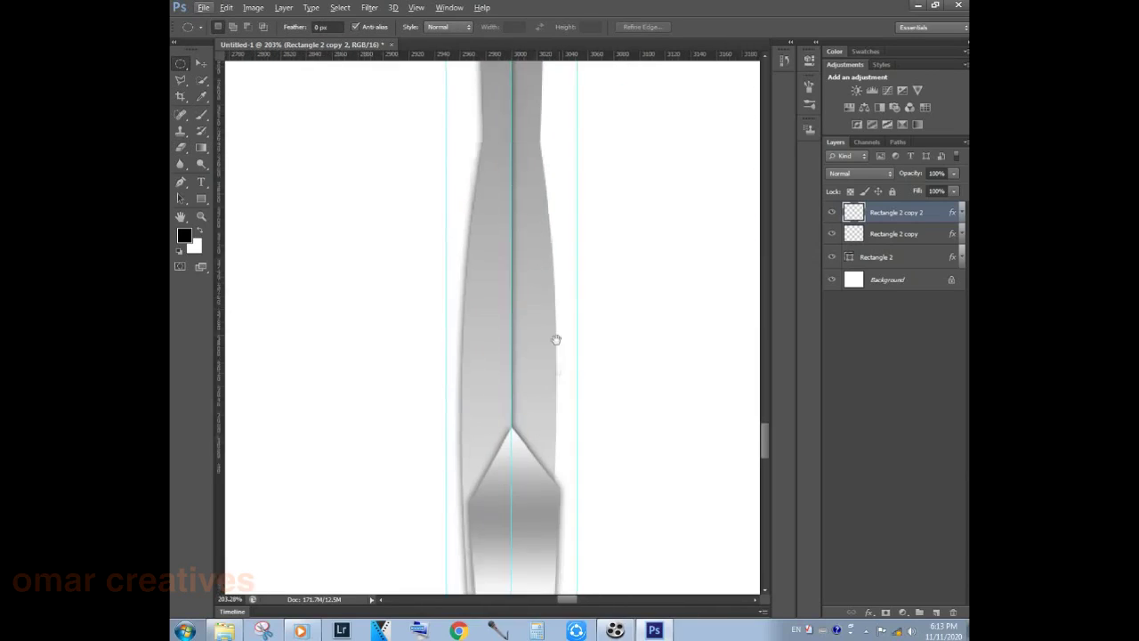
{"action": "left_click_drag", "start_coordinate": [555, 339], "coordinate": [558, 270]}
{"action": "scroll", "coordinate": [557, 284], "scroll_direction": "up", "scroll_amount": 1}
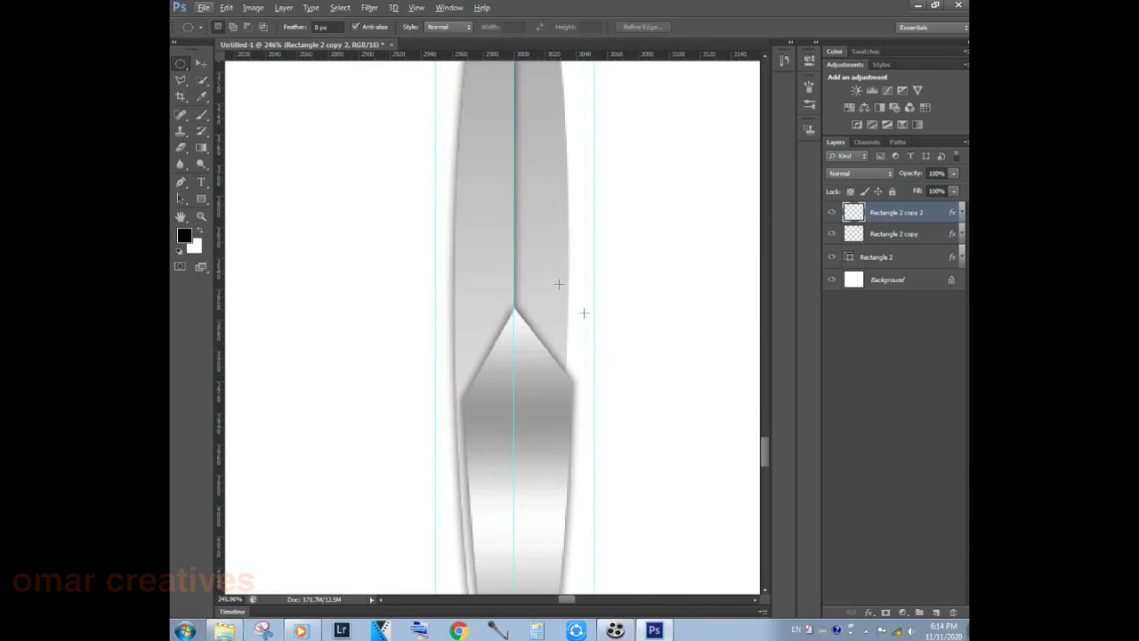
{"action": "left_click", "coordinate": [201, 63]}
{"action": "key", "text": "Left"}
{"action": "key", "text": "Left"}
{"action": "key", "text": "Left"}
{"action": "key", "text": "Left"}
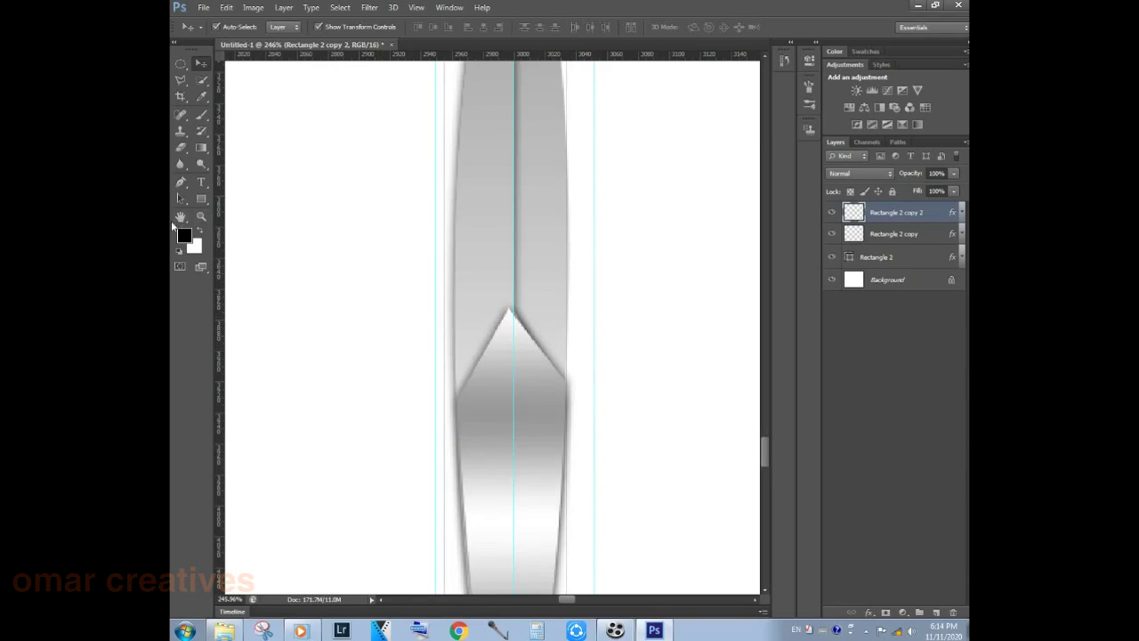
{"action": "left_click", "coordinate": [181, 80]}
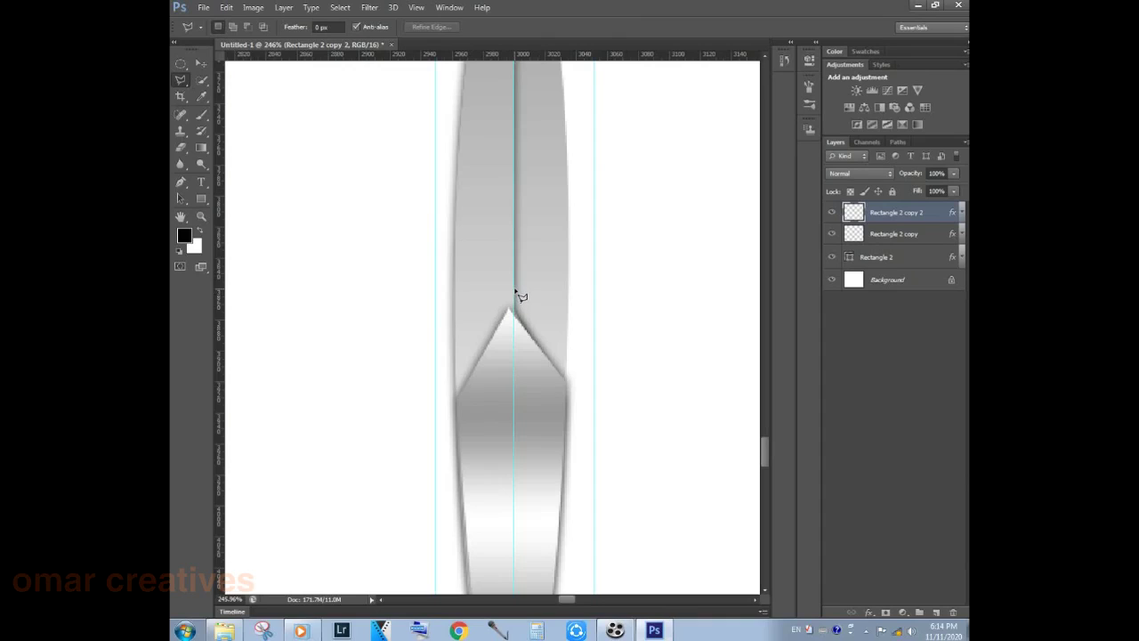
- Select the area around the blade's pointed apex and switch to the Eraser
{"action": "left_click_drag", "start_coordinate": [520, 56], "coordinate": [557, 410]}
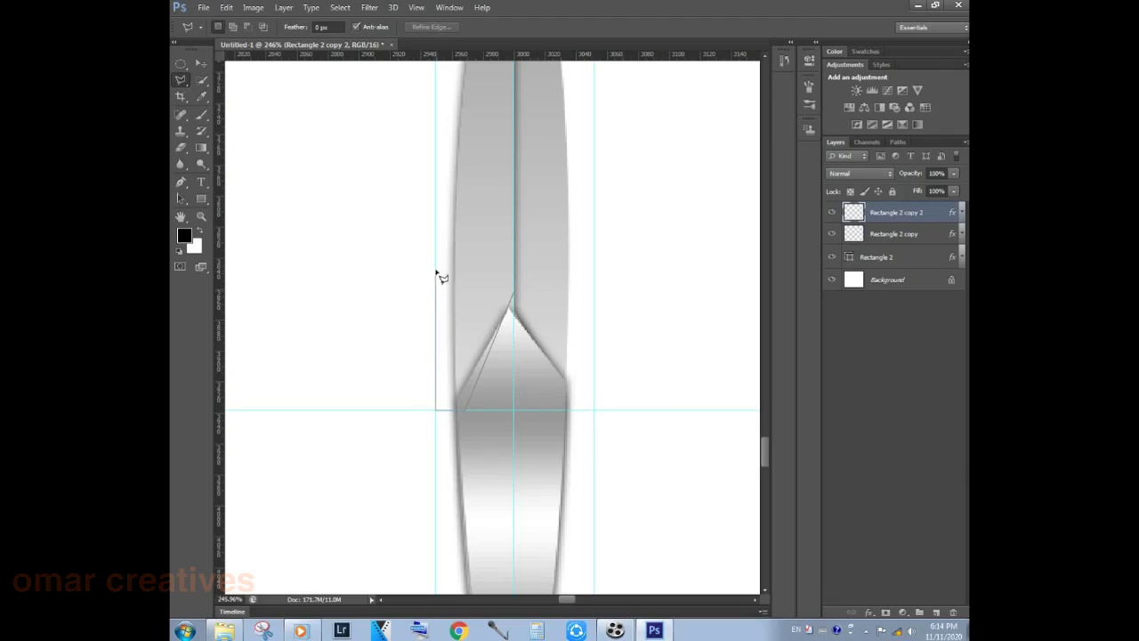
{"action": "left_click", "coordinate": [594, 265]}
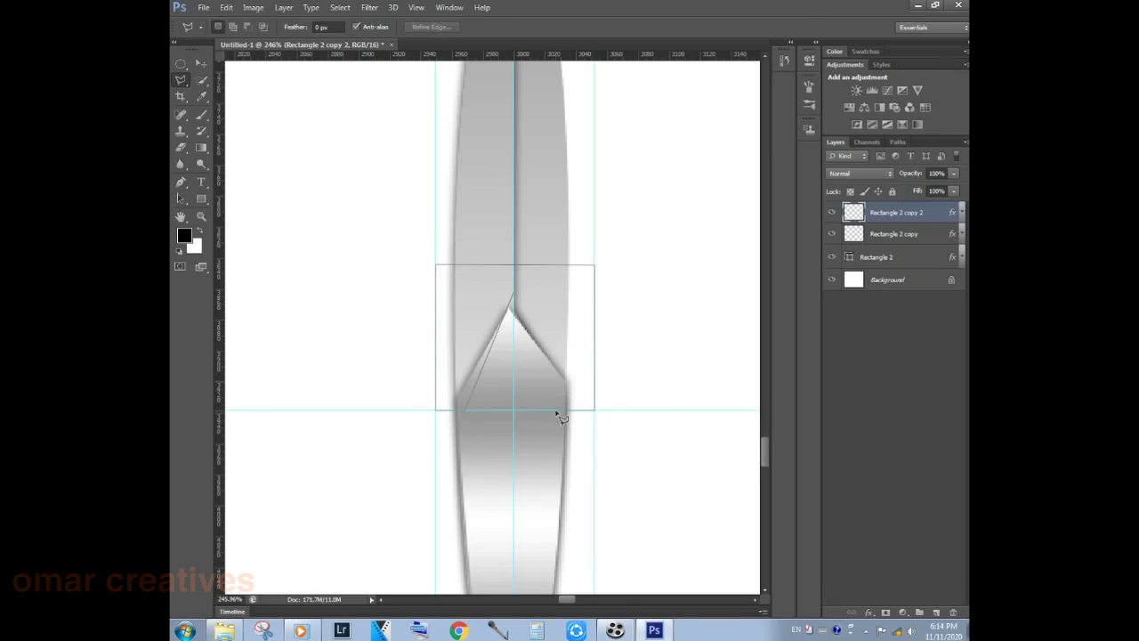
{"action": "left_click", "coordinate": [516, 295]}
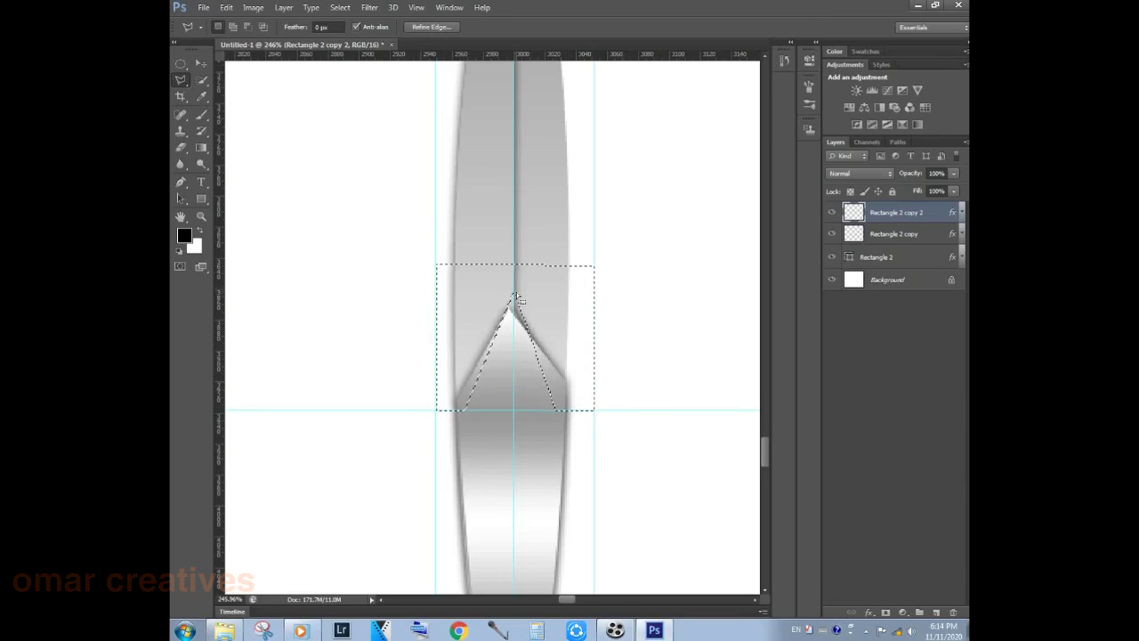
{"action": "left_click", "coordinate": [184, 152]}
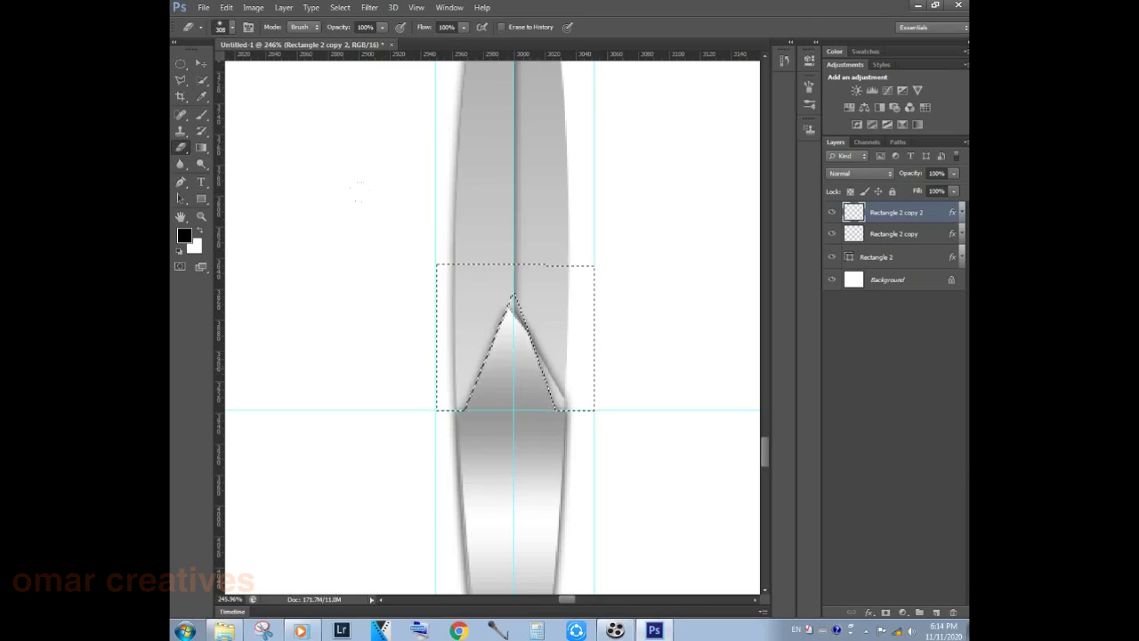
{"action": "key", "text": "alt+bracketleft"}
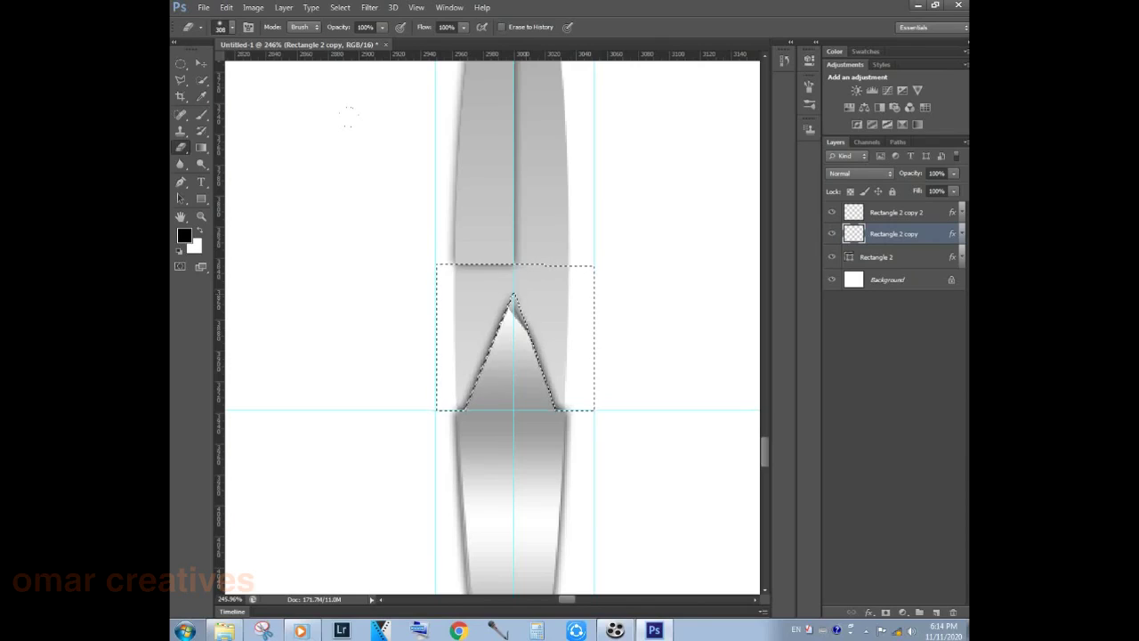
{"action": "left_click", "coordinate": [550, 309], "text": "ctrl"}
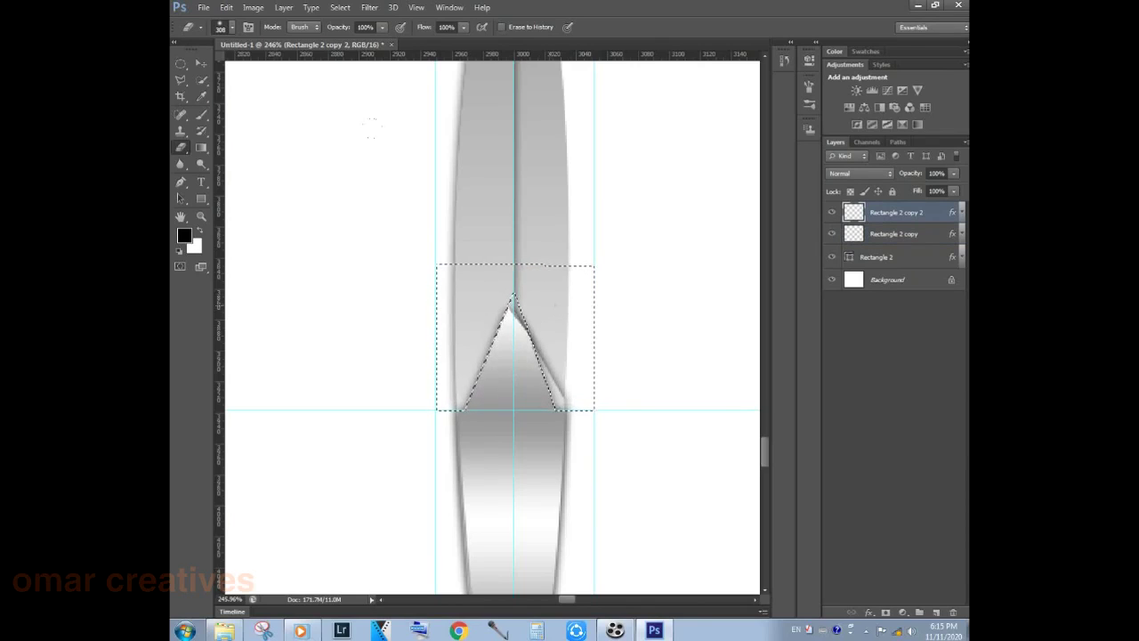
{"action": "right_click", "coordinate": [552, 305]}
{"action": "left_click", "coordinate": [527, 283]}
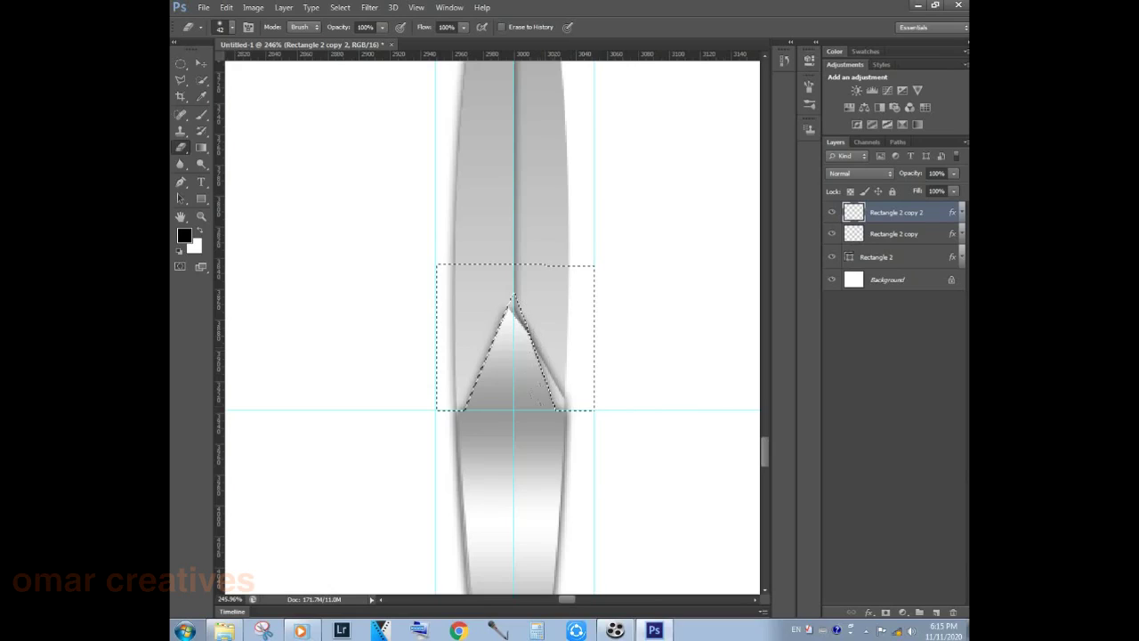
- Erase the stray grey shading near the apex on Rectangle 2 copy and Rectangle 2 copy 2
{"action": "left_click", "coordinate": [866, 233]}
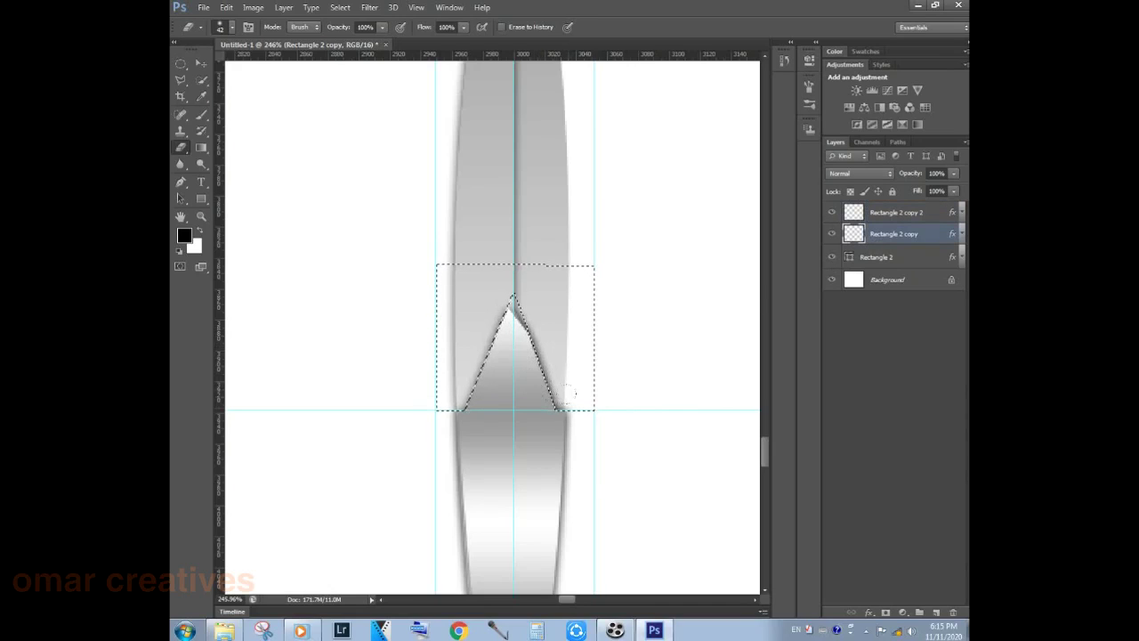
{"action": "left_click_drag", "start_coordinate": [538, 313], "coordinate": [524, 290]}
{"action": "key", "text": "m"}
{"action": "key", "text": "shift+Down"}
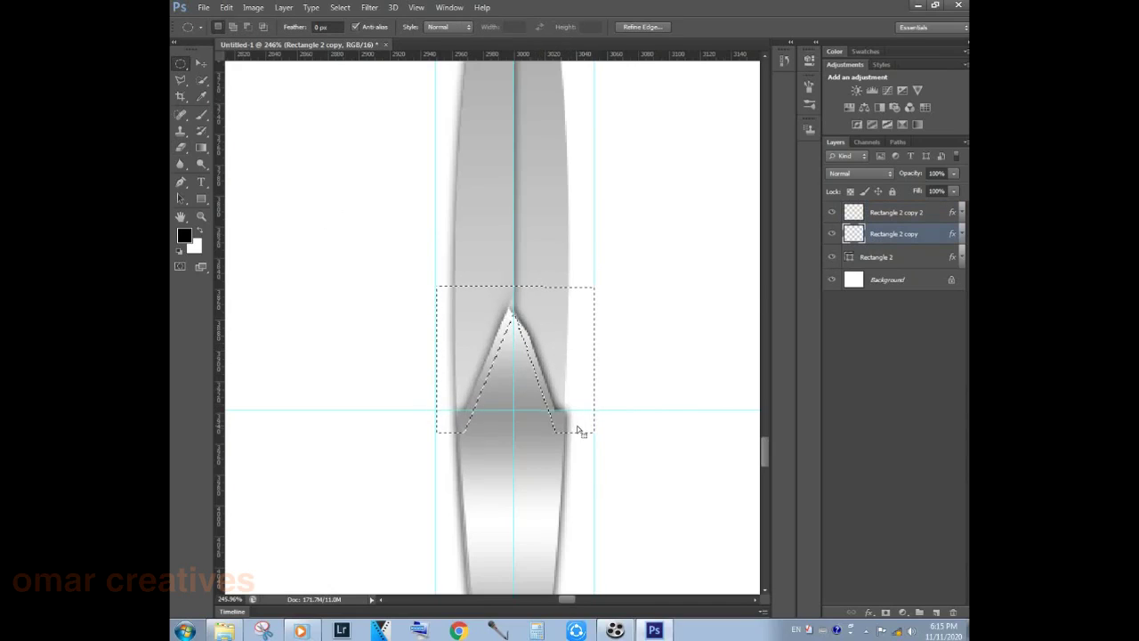
{"action": "key", "text": "e"}
{"action": "mouse_move", "coordinate": [534, 374]}
{"action": "left_mouse_down"}
{"action": "mouse_move", "coordinate": [475, 353]}
{"action": "mouse_move", "coordinate": [447, 394]}
{"action": "left_mouse_up"}
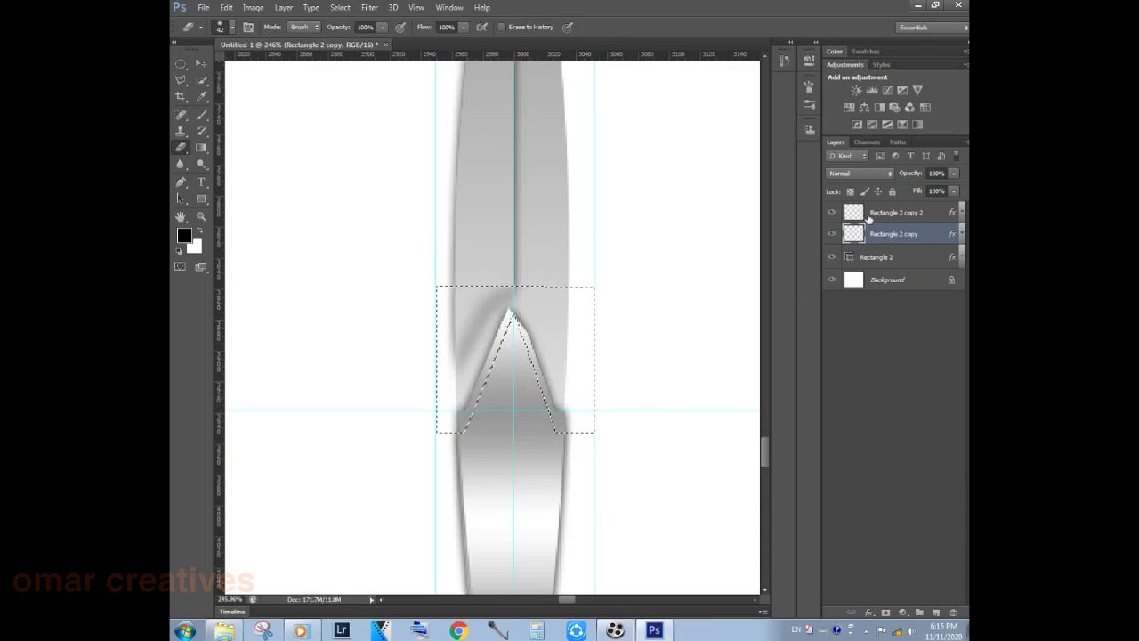
{"action": "key", "text": "alt+bracketright"}
{"action": "left_click_drag", "start_coordinate": [440, 431], "coordinate": [491, 312]}
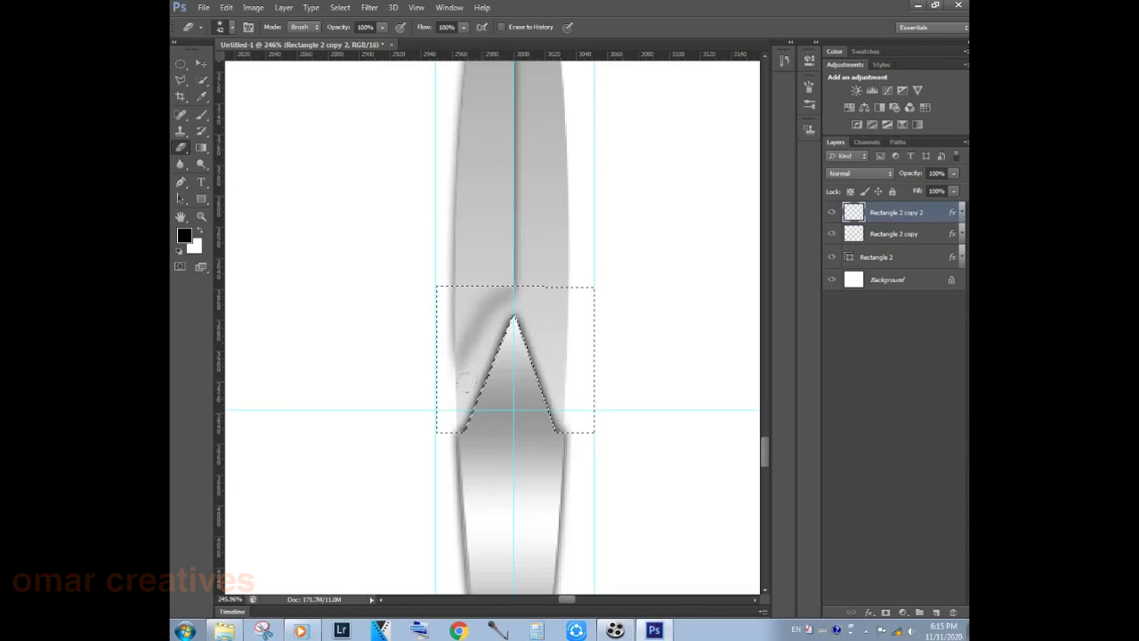
- Deselect and hide the Rectangle 2 copy layer
{"action": "left_click", "coordinate": [180, 64]}
{"action": "left_click", "coordinate": [373, 223]}
{"action": "left_click", "coordinate": [832, 212]}
{"action": "left_click", "coordinate": [832, 233]}
{"action": "left_click", "coordinate": [832, 234]}
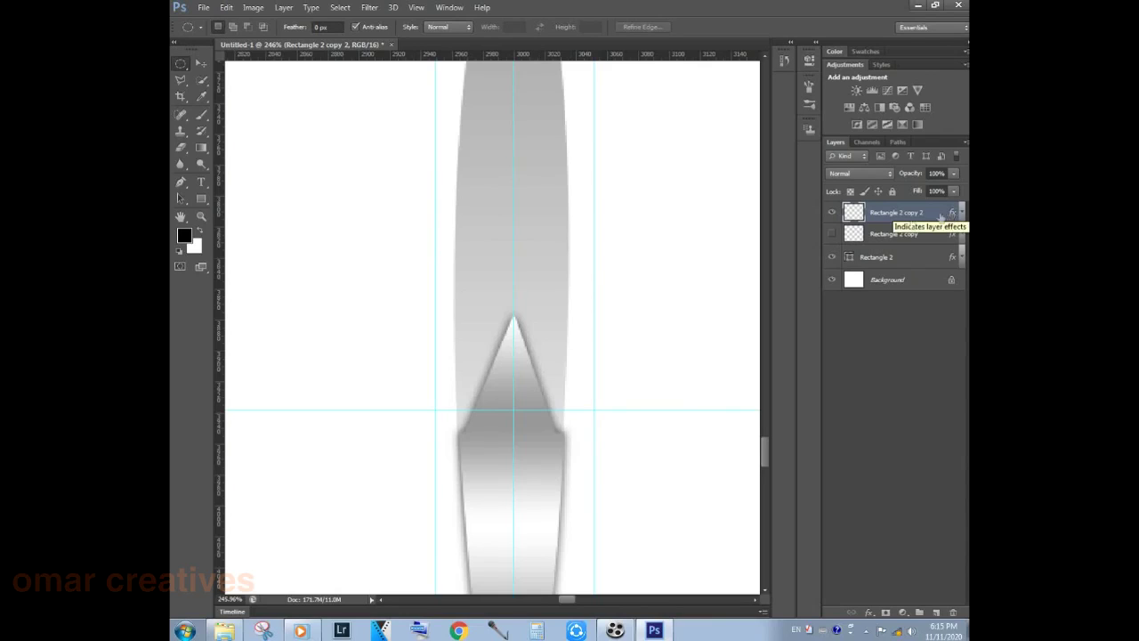
- Delete Rectangle 2 copy and make a fresh duplicate of Rectangle 2
{"action": "left_click", "coordinate": [831, 234]}
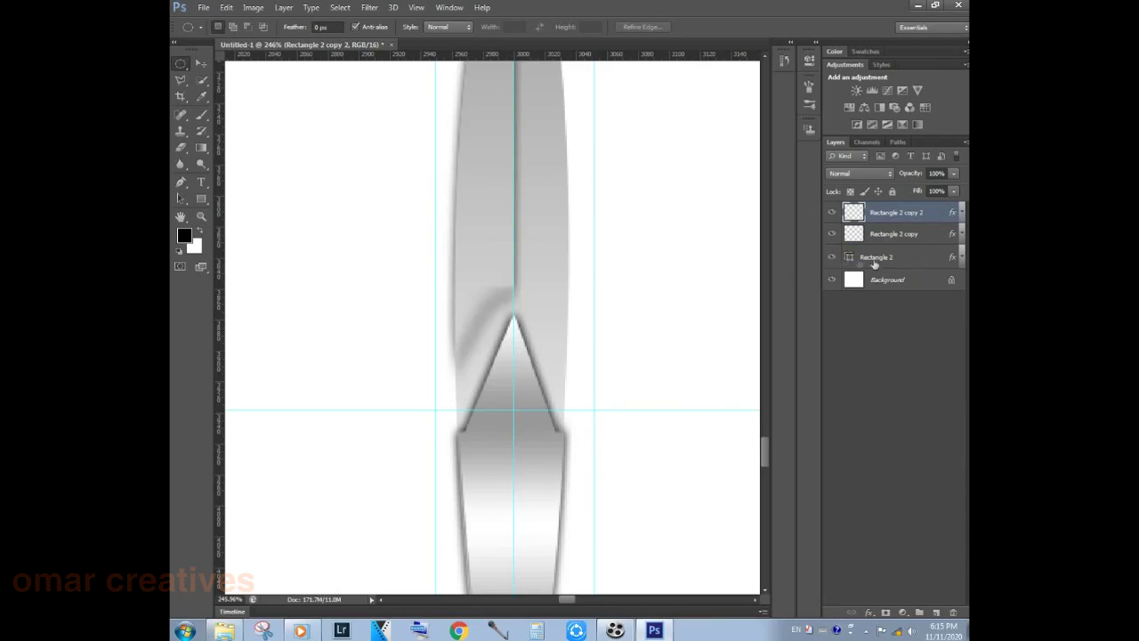
{"action": "left_click", "coordinate": [894, 234]}
{"action": "key", "text": "Delete"}
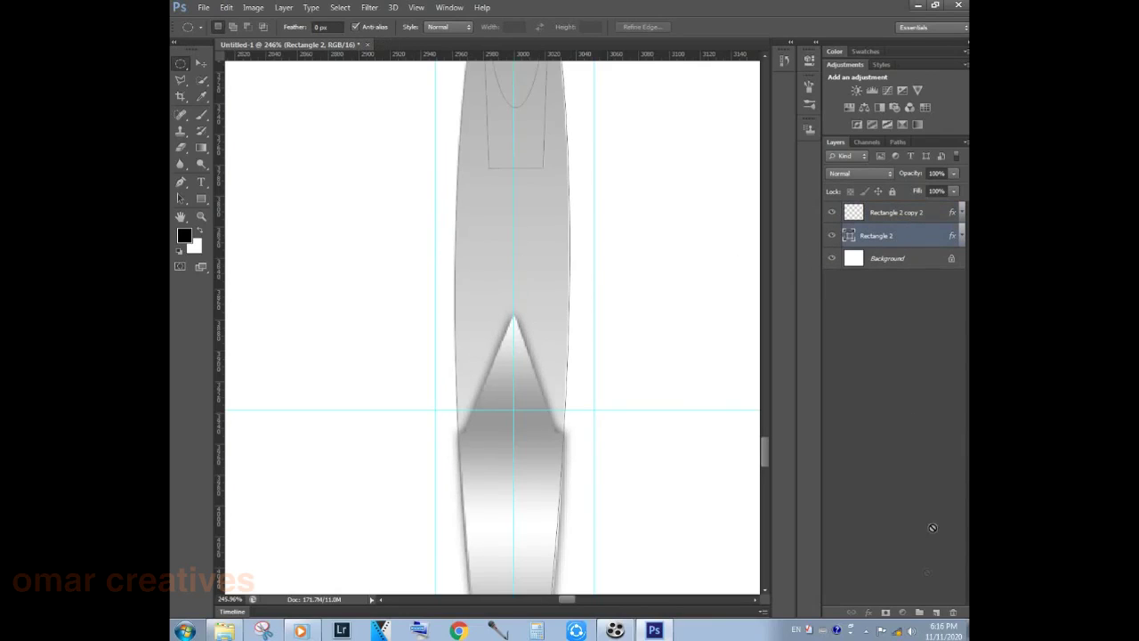
{"action": "left_click_drag", "start_coordinate": [876, 235], "coordinate": [932, 612]}
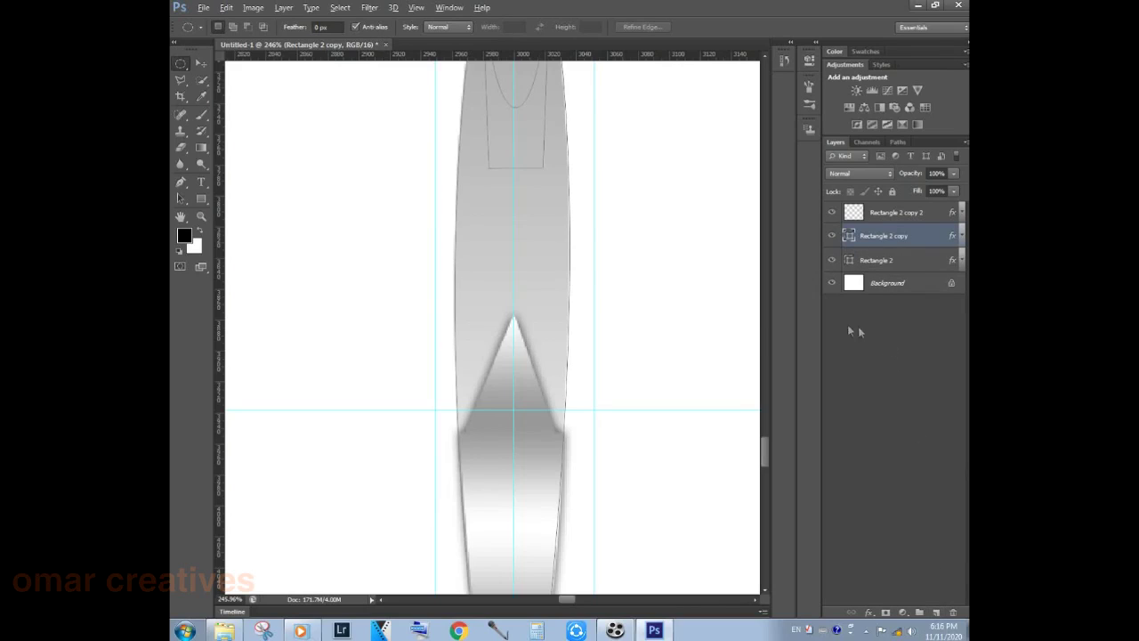
{"action": "scroll", "coordinate": [509, 258], "scroll_direction": "down", "scroll_amount": 5}
{"action": "scroll", "coordinate": [563, 370], "scroll_direction": "up", "scroll_amount": 3}
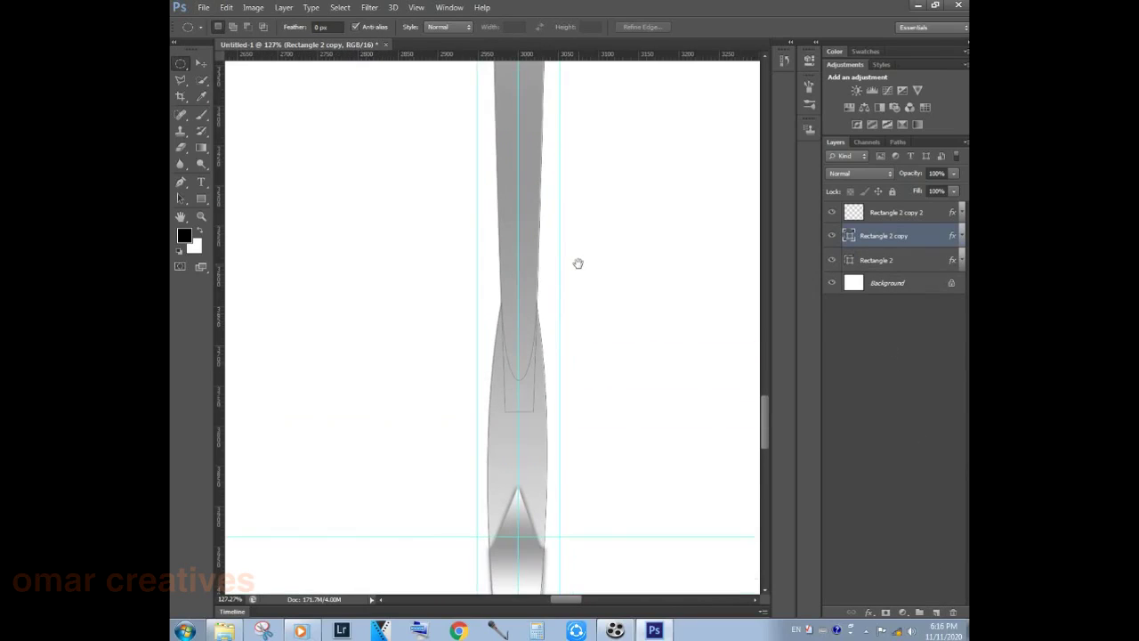
- Draw a thin polygonal selection strip down the blade's centre
{"action": "left_click", "coordinate": [181, 81]}
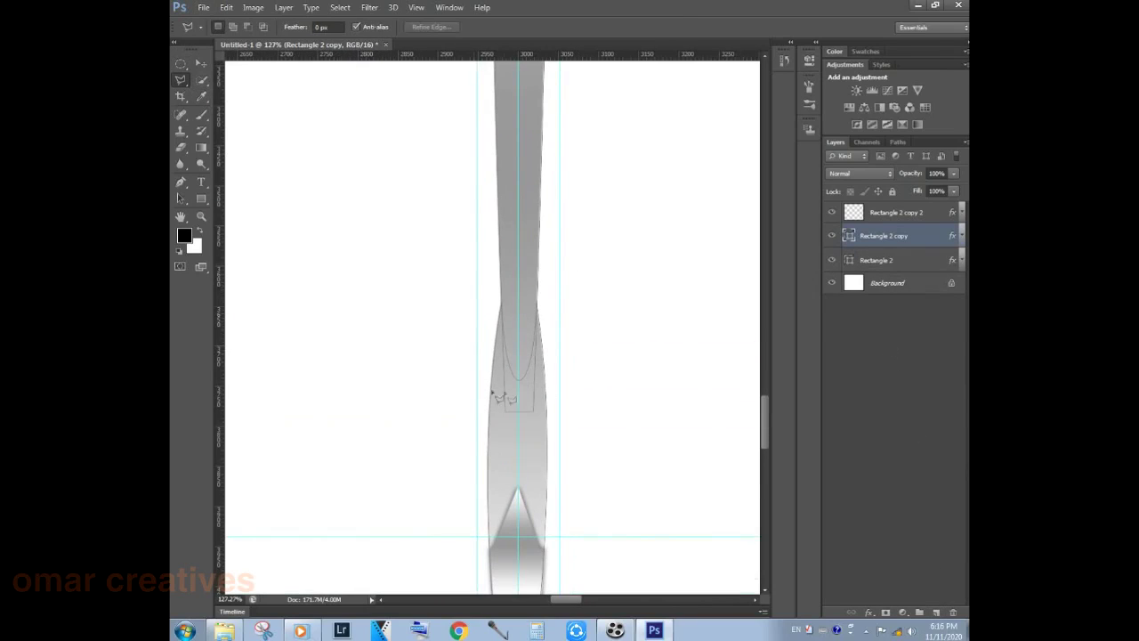
{"action": "scroll", "coordinate": [537, 481], "scroll_direction": "up", "scroll_amount": 4}
{"action": "scroll", "coordinate": [534, 501], "scroll_direction": "up", "scroll_amount": 1}
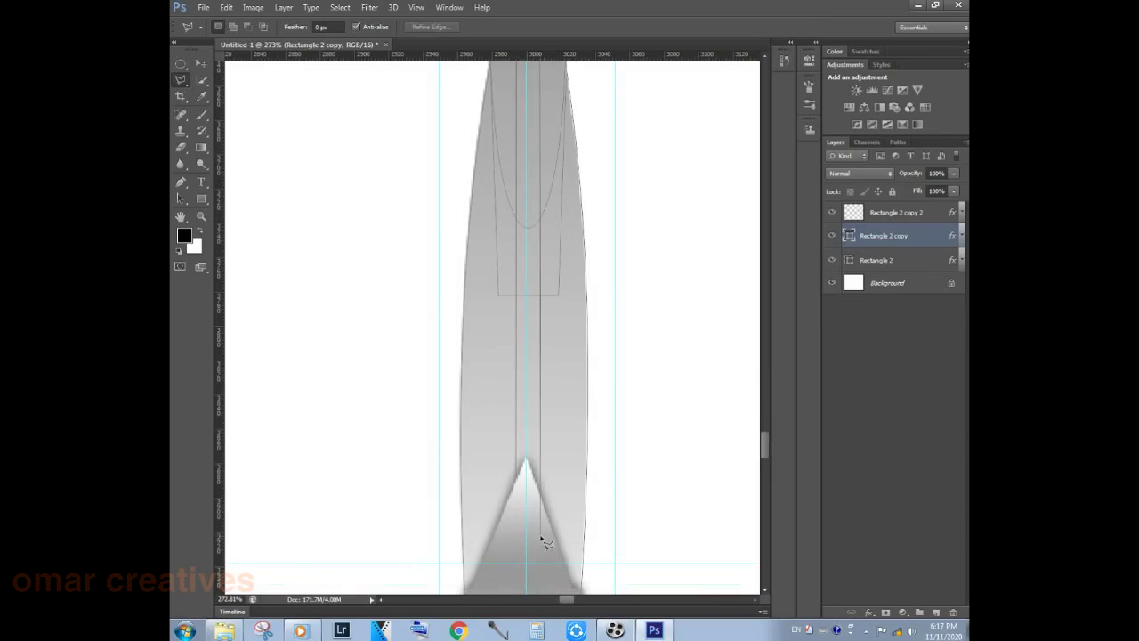
{"action": "left_click", "coordinate": [520, 541]}
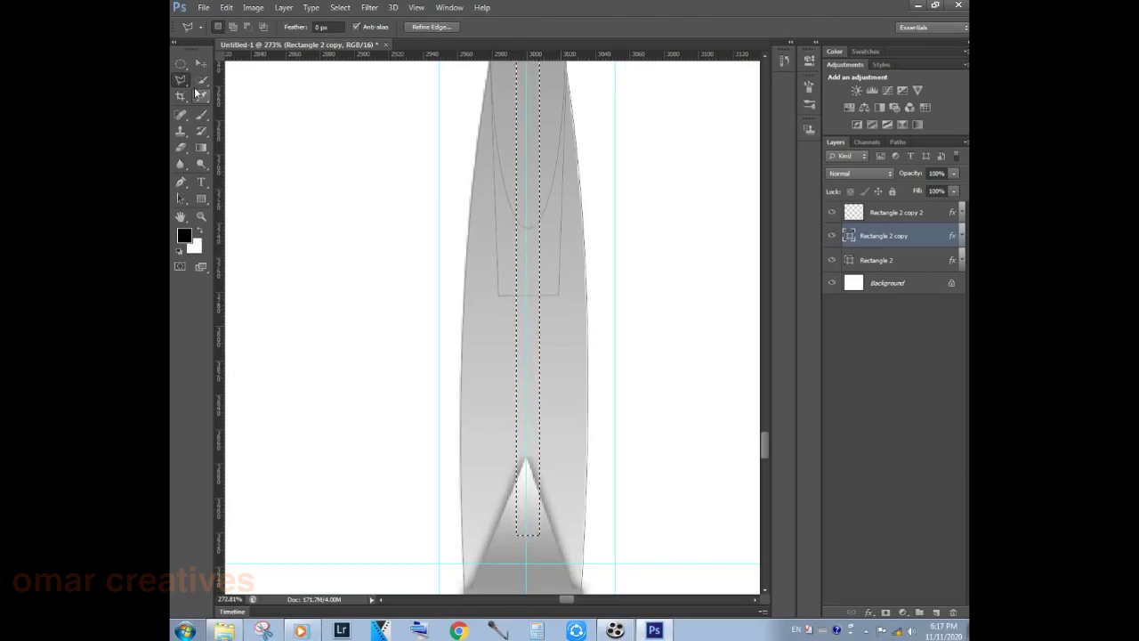
- Invert the selection to cover everything outside the central strip and zoom out
{"action": "left_click", "coordinate": [180, 63]}
{"action": "right_click", "coordinate": [523, 203]}
{"action": "left_click", "coordinate": [544, 225]}
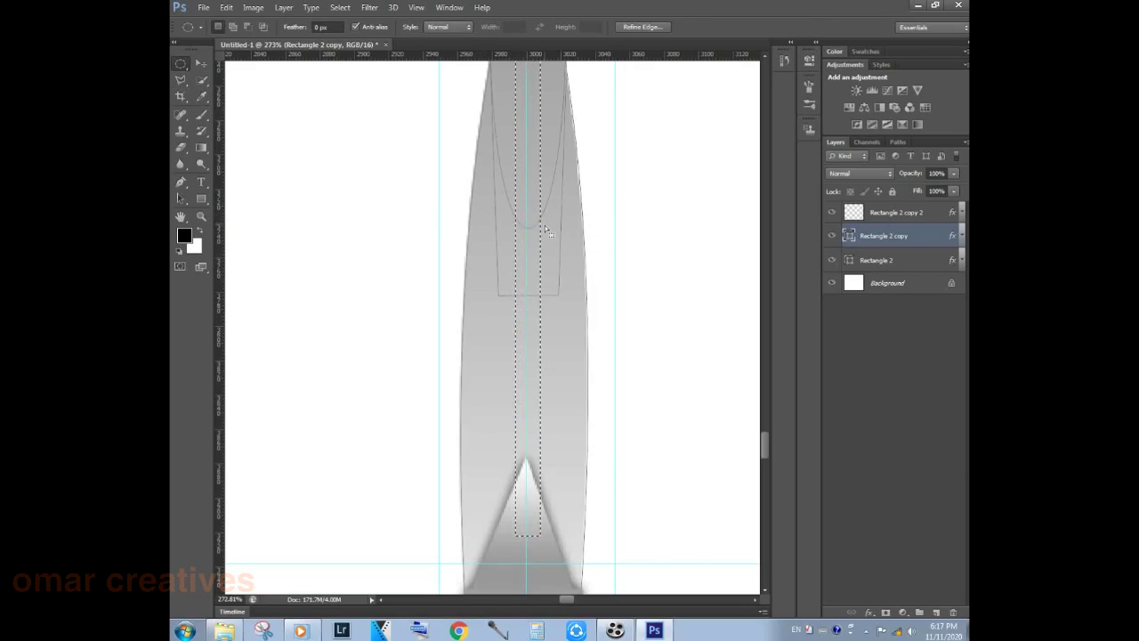
{"action": "scroll", "coordinate": [545, 226], "scroll_direction": "down", "scroll_amount": 3}
{"action": "scroll", "coordinate": [534, 224], "scroll_direction": "down", "scroll_amount": 2}
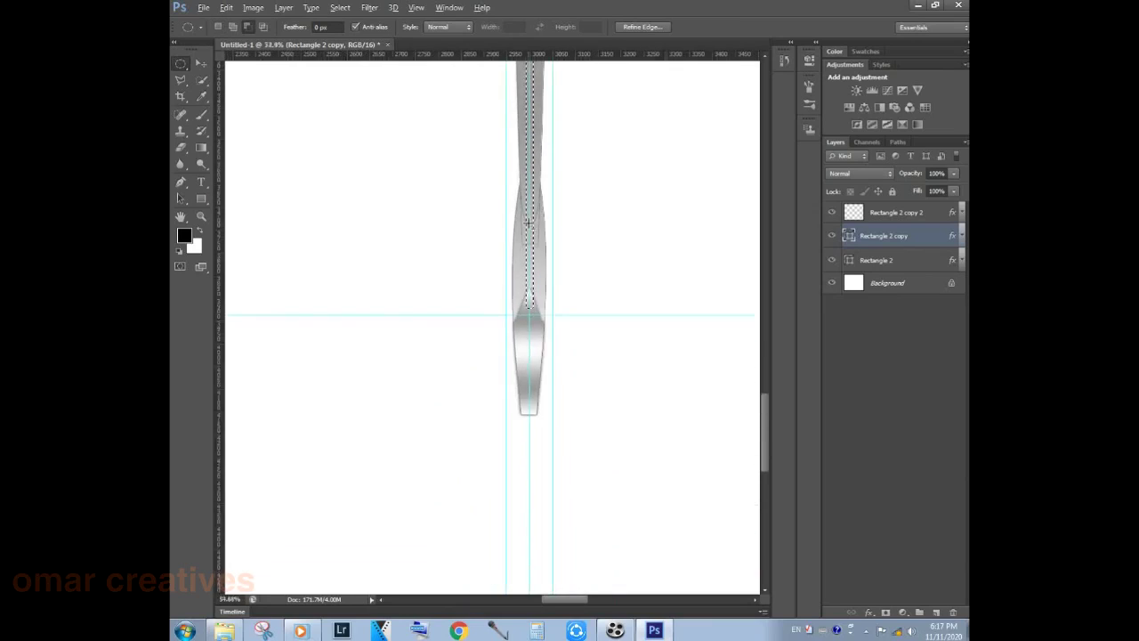
{"action": "scroll", "coordinate": [542, 214], "scroll_direction": "down", "scroll_amount": 1}
{"action": "scroll", "coordinate": [546, 396], "scroll_direction": "down", "scroll_amount": 2}
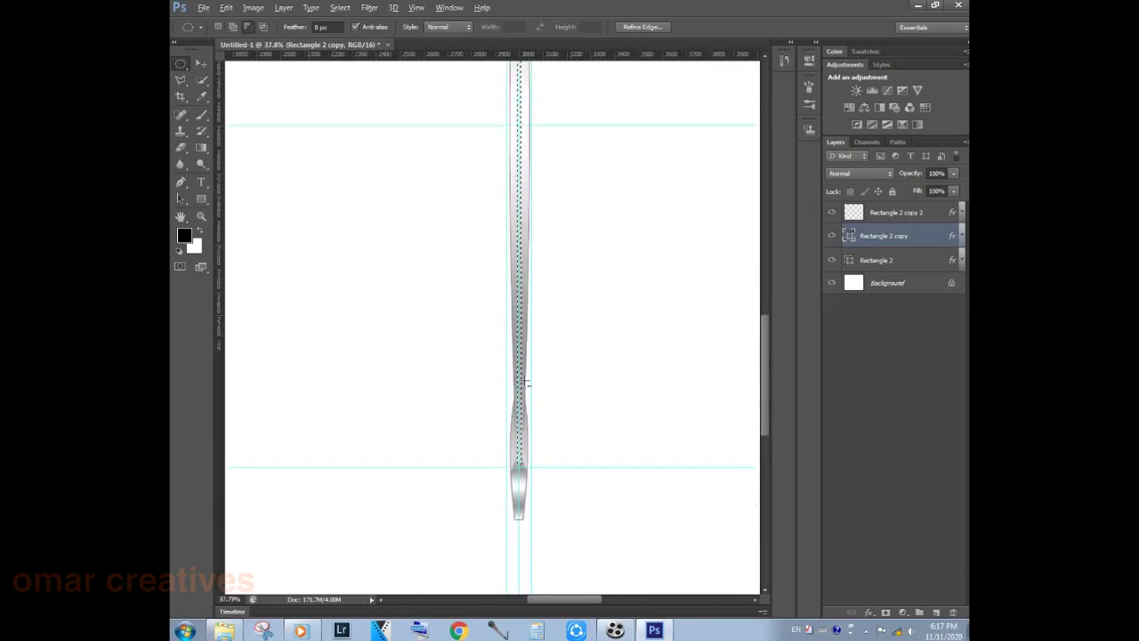
{"action": "scroll", "coordinate": [527, 382], "scroll_direction": "down", "scroll_amount": 1}
{"action": "scroll", "coordinate": [534, 387], "scroll_direction": "down", "scroll_amount": 1}
{"action": "scroll", "coordinate": [546, 409], "scroll_direction": "down", "scroll_amount": 1}
- Rasterize the new copy and erase everything outside the central strip
{"action": "key", "text": "e"}
{"action": "left_click", "coordinate": [468, 326]}
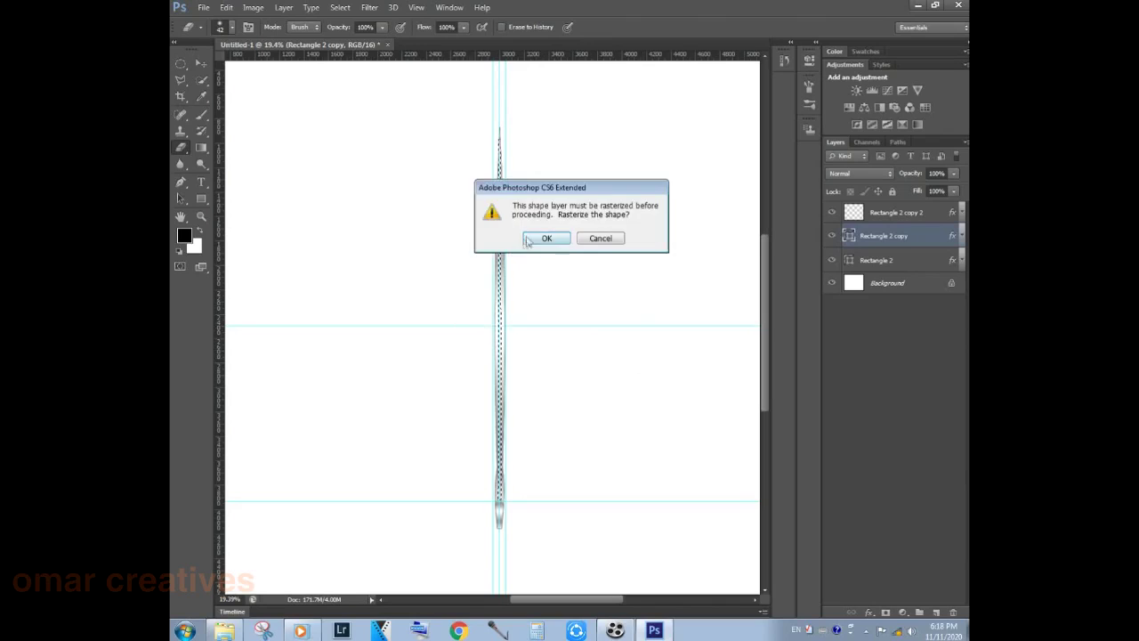
{"action": "left_click", "coordinate": [525, 240]}
{"action": "right_click", "coordinate": [501, 272]}
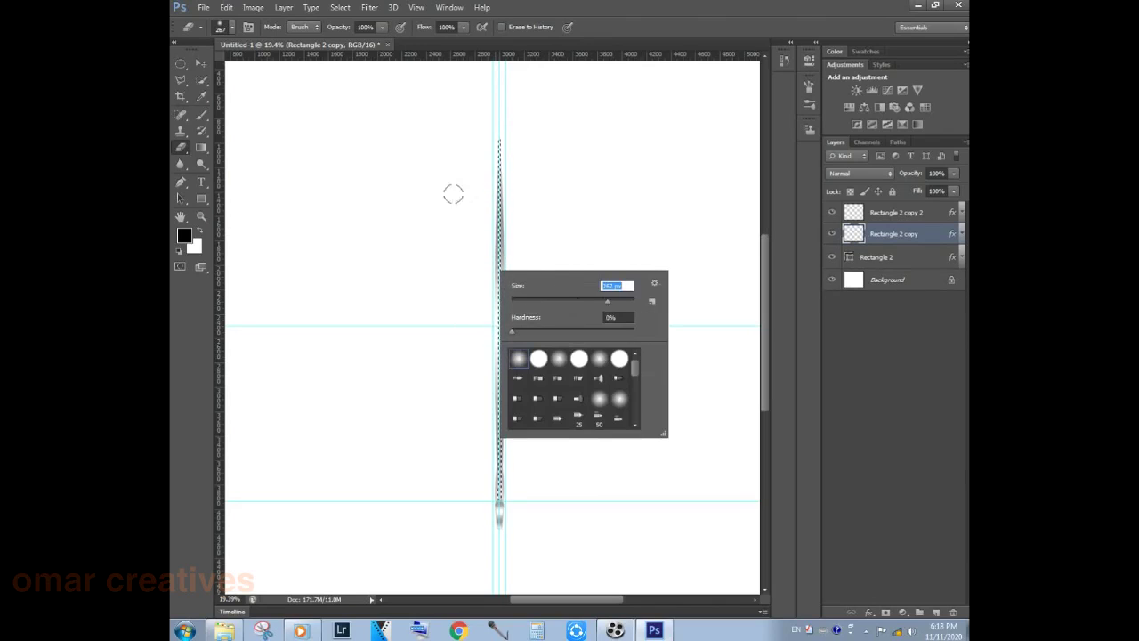
{"action": "key", "text": "Return"}
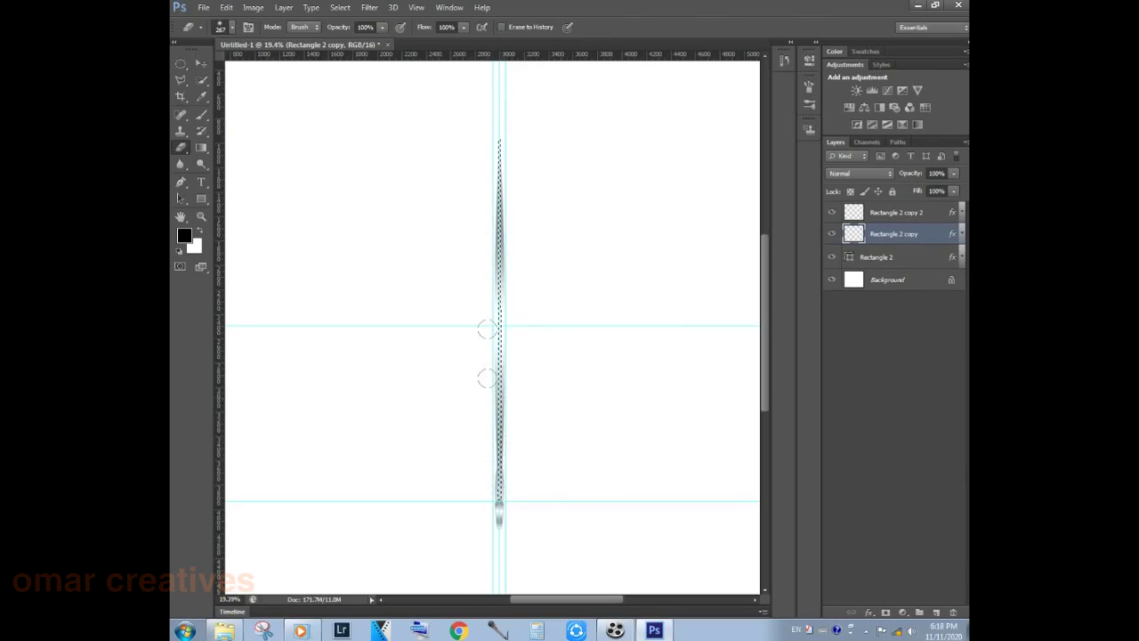
- Add a Drop Shadow to the strip with 14% opacity and 15 px distance
{"action": "double_click", "coordinate": [953, 235]}
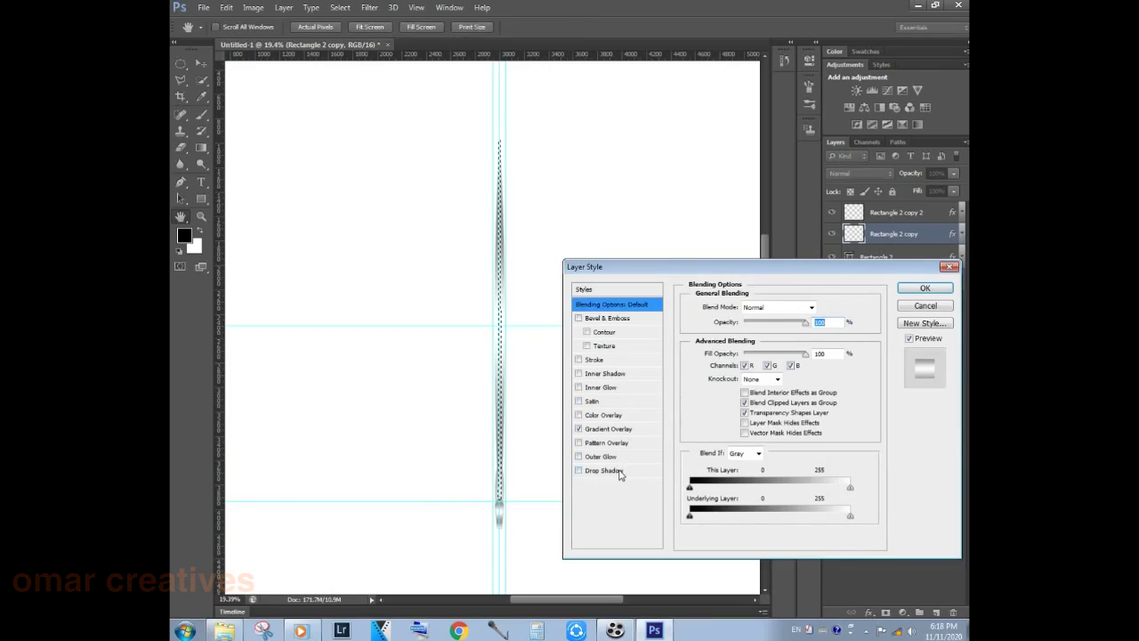
{"action": "left_click", "coordinate": [620, 472]}
{"action": "left_click_drag", "start_coordinate": [781, 322], "coordinate": [734, 322]}
{"action": "left_click_drag", "start_coordinate": [782, 361], "coordinate": [734, 362]}
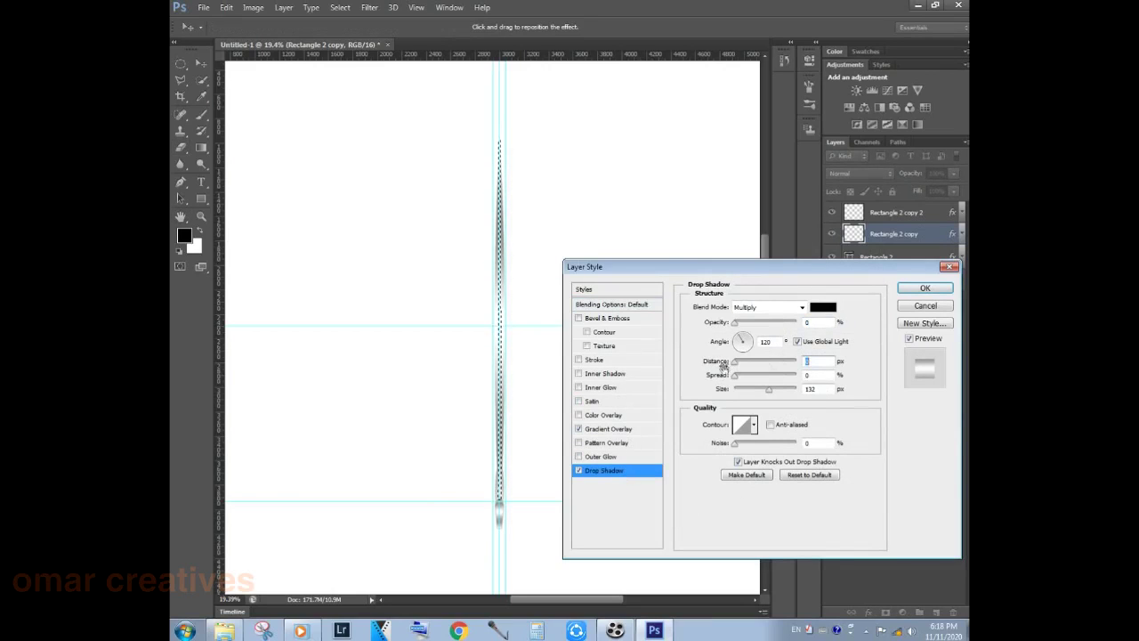
{"action": "mouse_move", "coordinate": [735, 362]}
{"action": "left_mouse_down"}
{"action": "mouse_move", "coordinate": [775, 389]}
{"action": "mouse_move", "coordinate": [763, 362]}
{"action": "left_mouse_up"}
{"action": "left_click_drag", "start_coordinate": [734, 322], "coordinate": [749, 392]}
{"action": "left_click", "coordinate": [735, 376]}
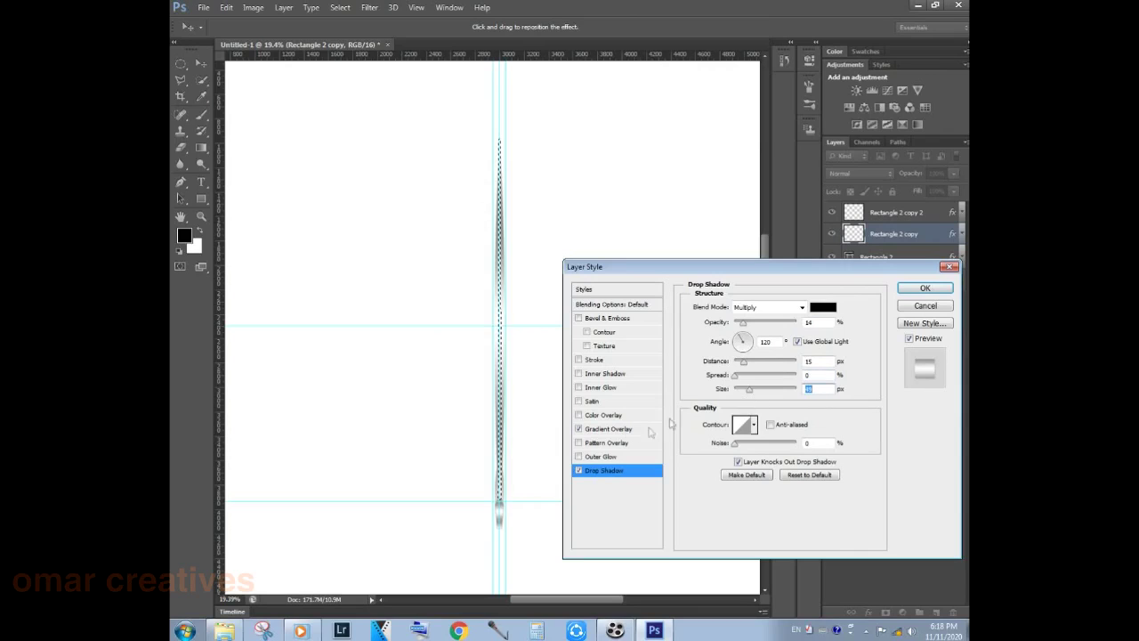
{"action": "left_click", "coordinate": [923, 289]}
- Clear the selection and move the view back to the blade's lower end
{"action": "key", "text": "e"}
{"action": "left_click", "coordinate": [178, 66]}
{"action": "left_click", "coordinate": [392, 181]}
{"action": "scroll", "coordinate": [519, 300], "scroll_direction": "up", "scroll_amount": 2}
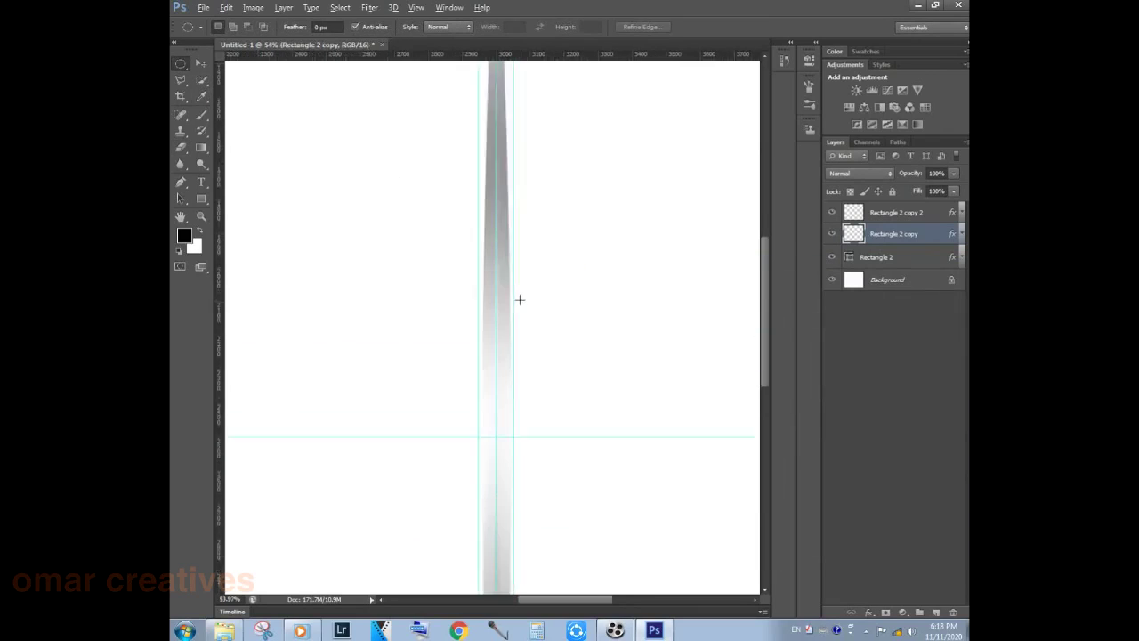
{"action": "scroll", "coordinate": [506, 310], "scroll_direction": "up", "scroll_amount": 2}
{"action": "scroll", "coordinate": [552, 285], "scroll_direction": "up", "scroll_amount": 2}
{"action": "scroll", "coordinate": [613, 398], "scroll_direction": "up", "scroll_amount": 1}
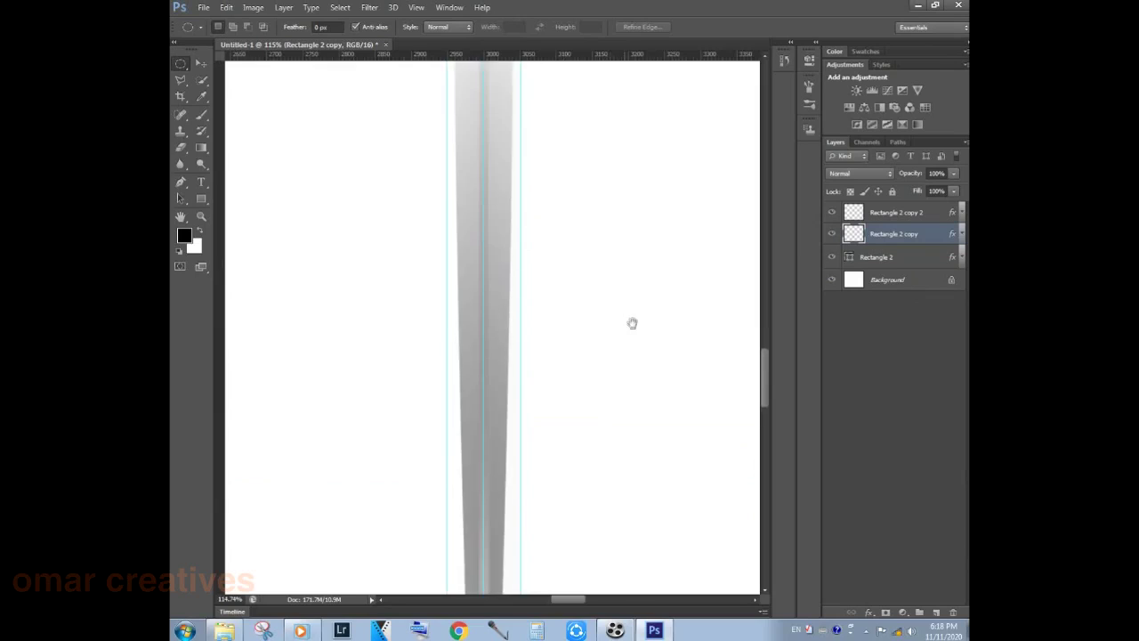
{"action": "scroll", "coordinate": [635, 267], "scroll_direction": "down", "scroll_amount": 3}
{"action": "scroll", "coordinate": [645, 320], "scroll_direction": "down", "scroll_amount": 3}
{"action": "key", "text": "ctrl+r"}
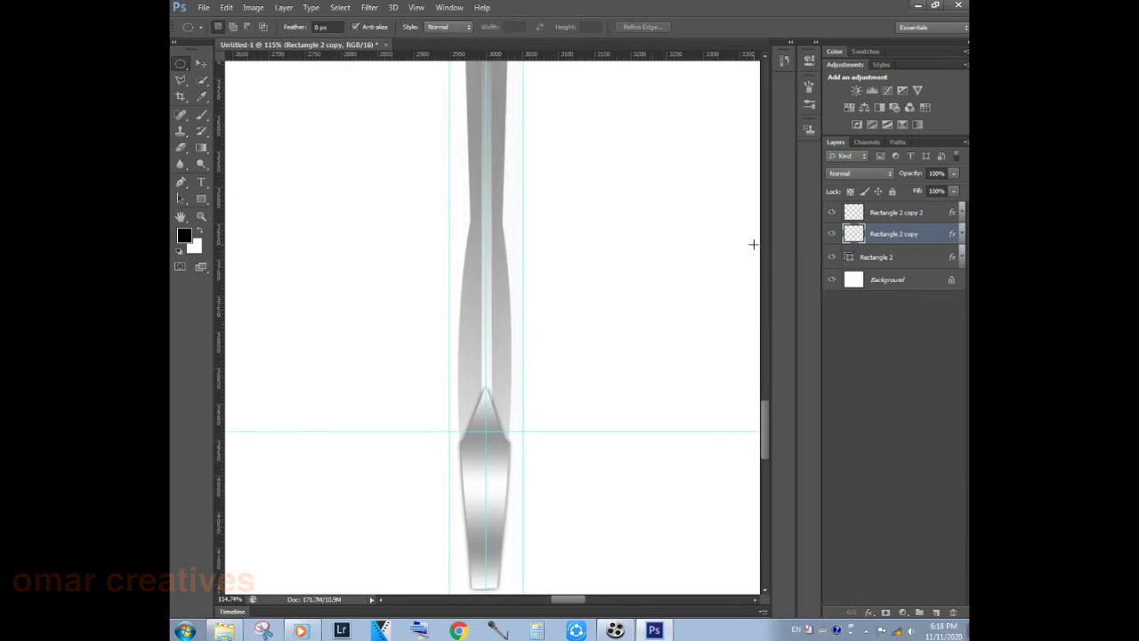
- Add a Gradient Overlay to Rectangle 2 copy and make its first inner stop near-black
{"action": "double_click", "coordinate": [952, 234]}
{"action": "left_click_drag", "start_coordinate": [640, 263], "coordinate": [669, 197]}
{"action": "left_click", "coordinate": [637, 368]}
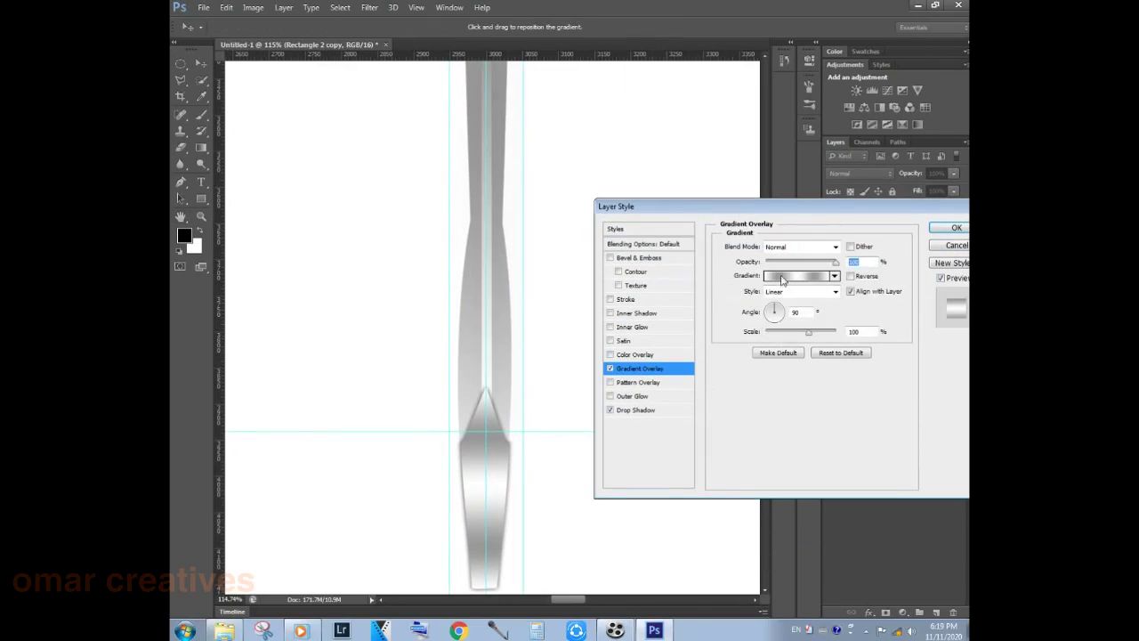
{"action": "left_click", "coordinate": [782, 276]}
{"action": "left_click", "coordinate": [699, 256]}
{"action": "left_click", "coordinate": [710, 307]}
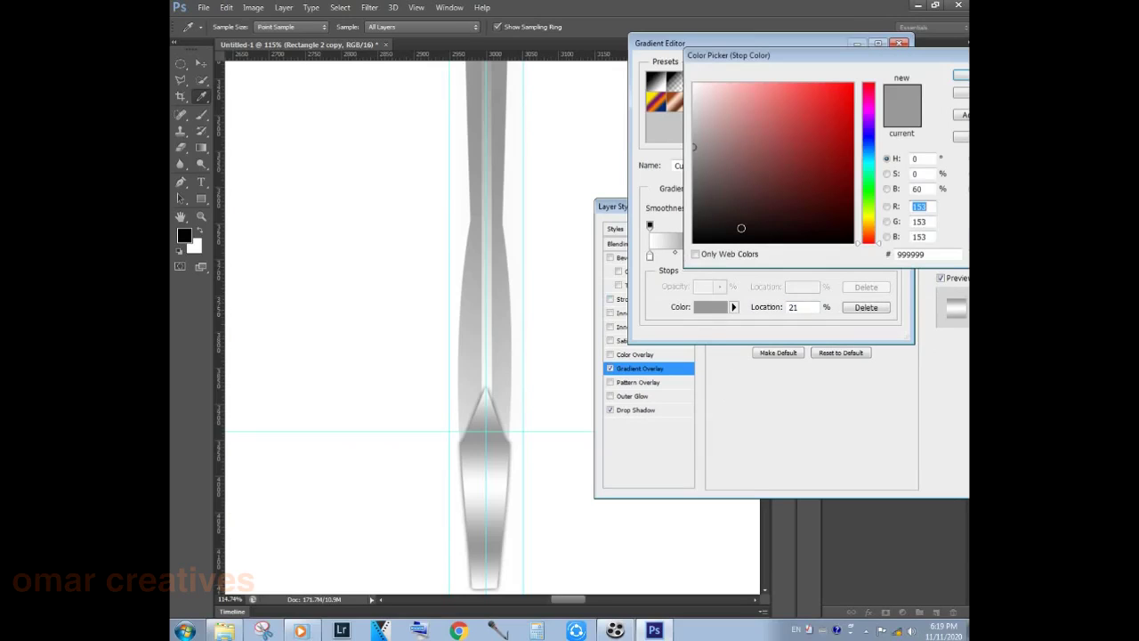
{"action": "left_click", "coordinate": [740, 228]}
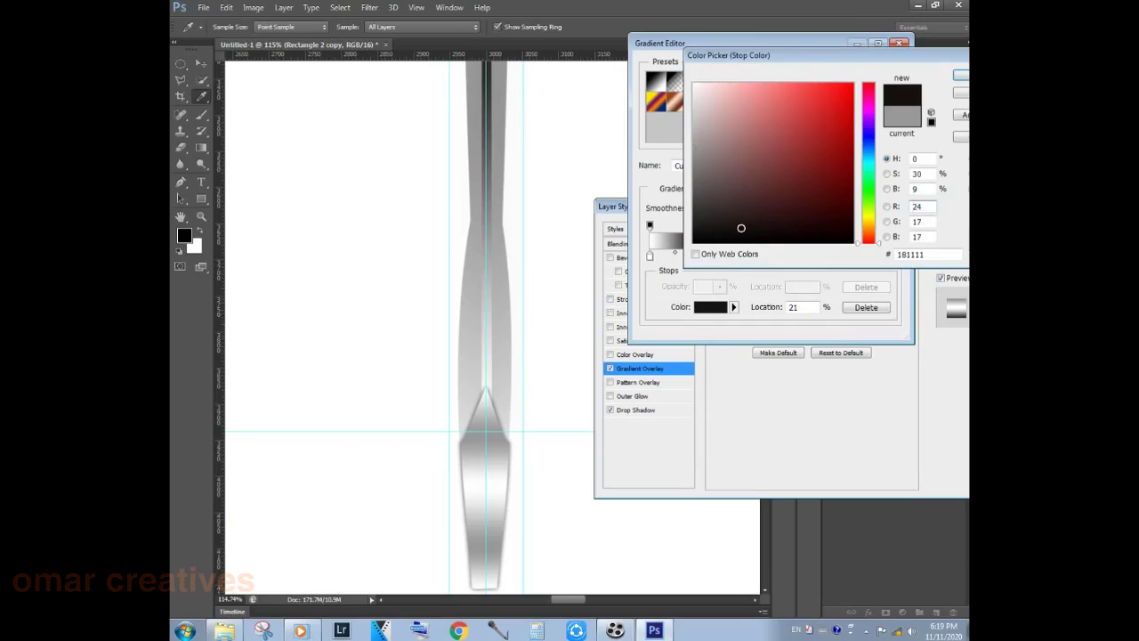
{"action": "left_click", "coordinate": [959, 78]}
- Make the 76% gradient stop black and apply the edited gradient
{"action": "left_click", "coordinate": [775, 258]}
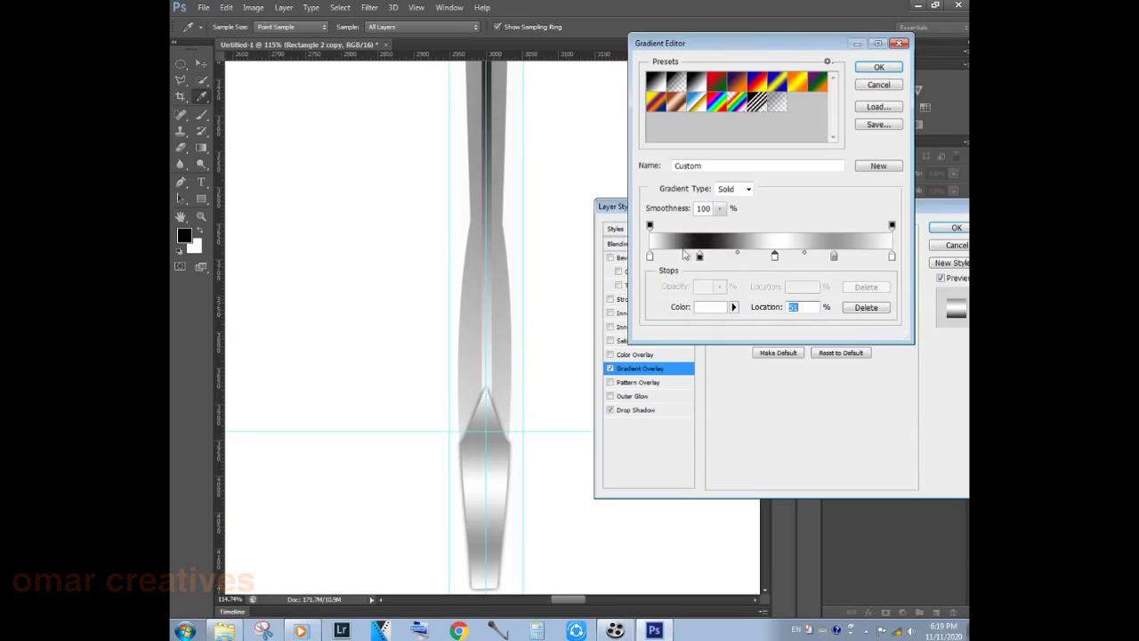
{"action": "left_click", "coordinate": [834, 257]}
{"action": "left_click", "coordinate": [705, 238]}
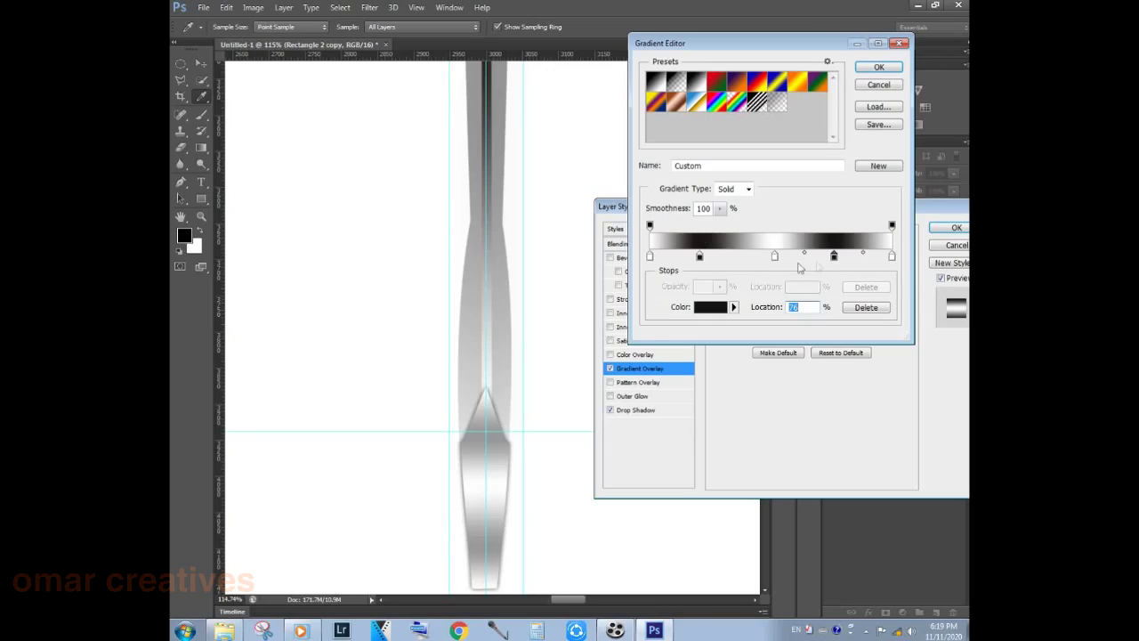
{"action": "left_click", "coordinate": [891, 257]}
{"action": "left_click", "coordinate": [878, 67]}
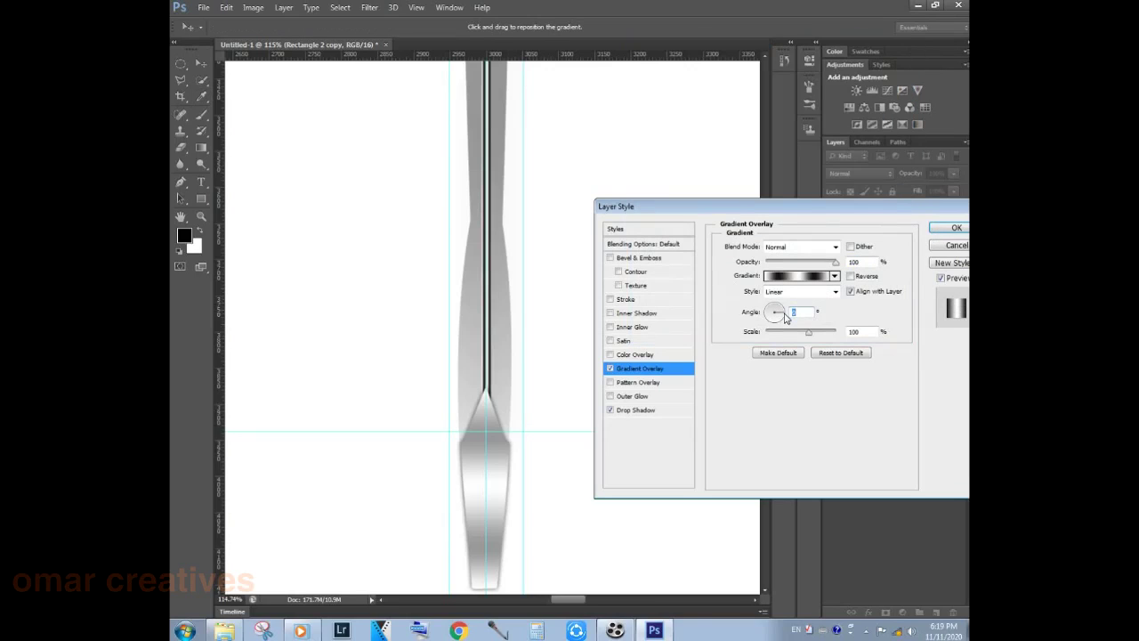
- Delete the extra inner and black colour stops from the overlay gradient
{"action": "left_click", "coordinate": [798, 277]}
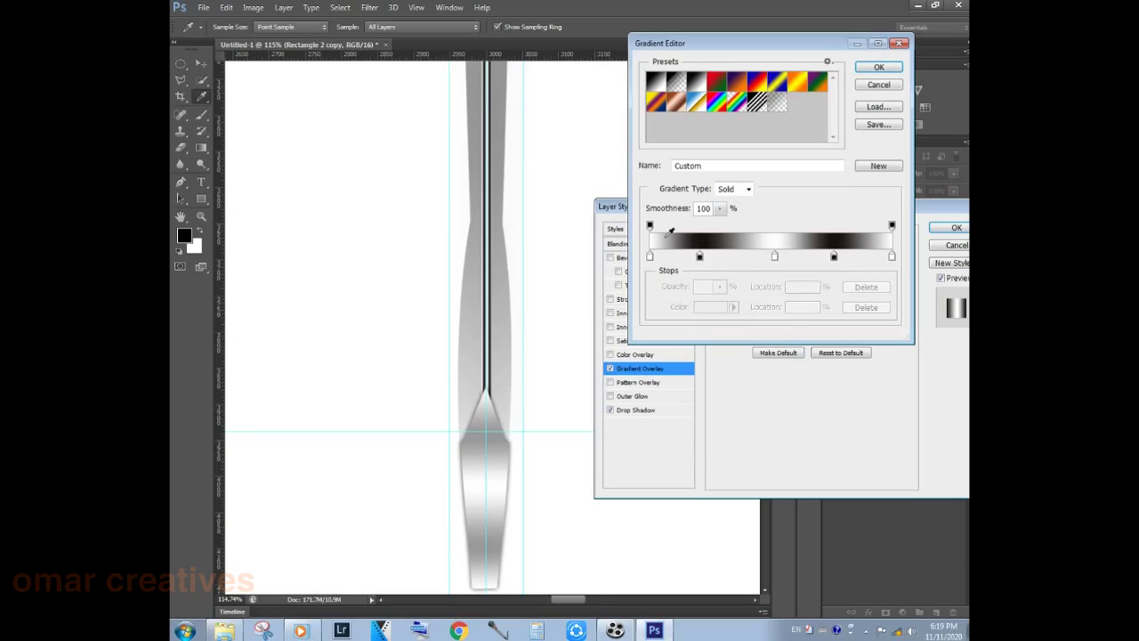
{"action": "left_click", "coordinate": [699, 257]}
{"action": "left_click", "coordinate": [862, 306]}
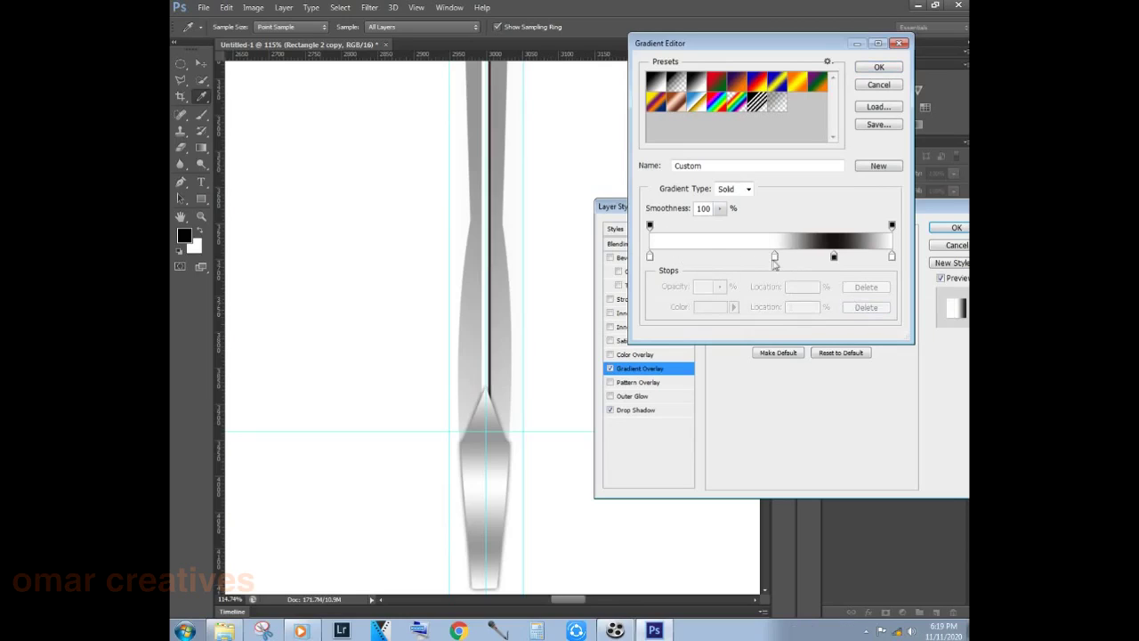
{"action": "left_click", "coordinate": [863, 307]}
{"action": "left_click", "coordinate": [833, 257]}
{"action": "left_click", "coordinate": [855, 307]}
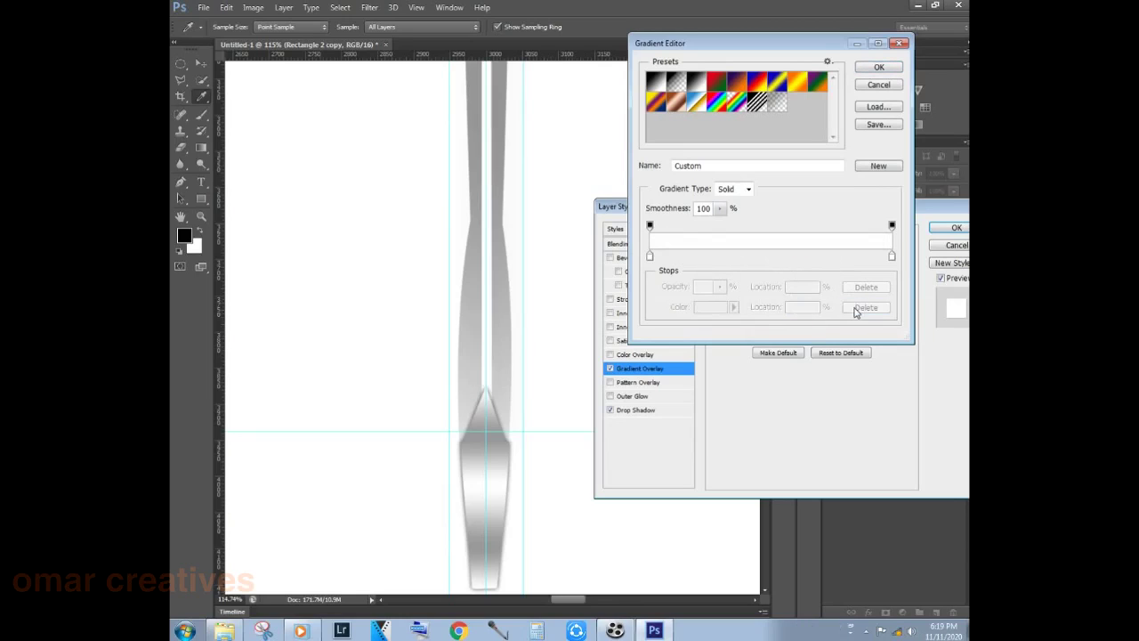
{"action": "left_click", "coordinate": [652, 257]}
{"action": "left_click", "coordinate": [883, 311]}
{"action": "left_click", "coordinate": [650, 256]}
- Set the left gradient stop to grey a4a4a4 and the right stop to white, then apply the style
{"action": "left_click", "coordinate": [710, 306]}
{"action": "left_click", "coordinate": [523, 435]}
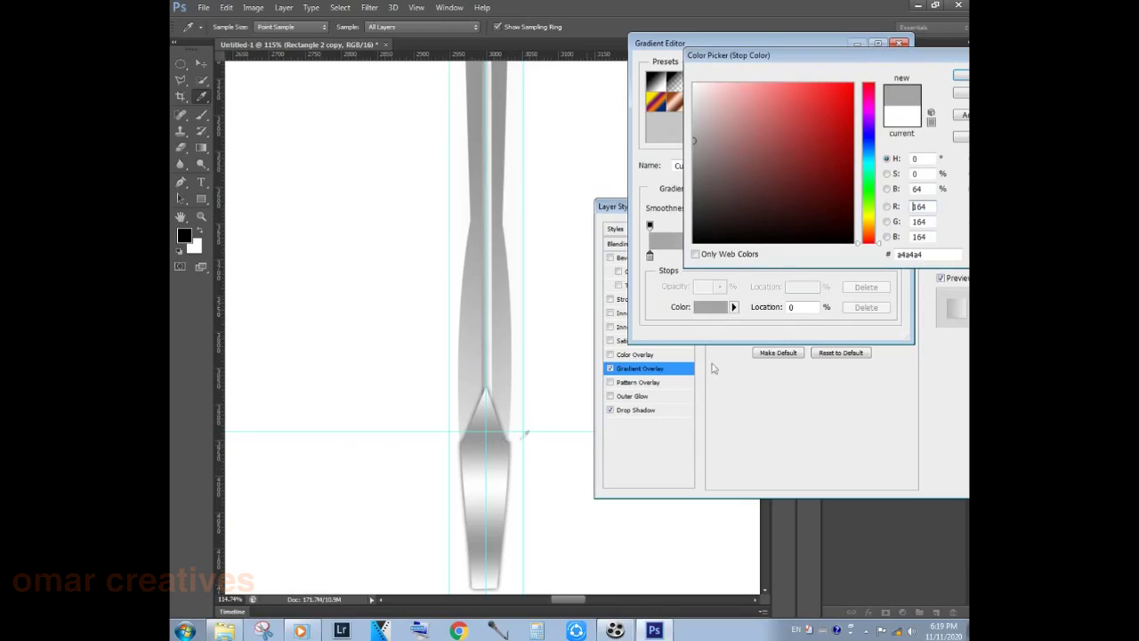
{"action": "left_click", "coordinate": [960, 79]}
{"action": "left_click", "coordinate": [892, 257]}
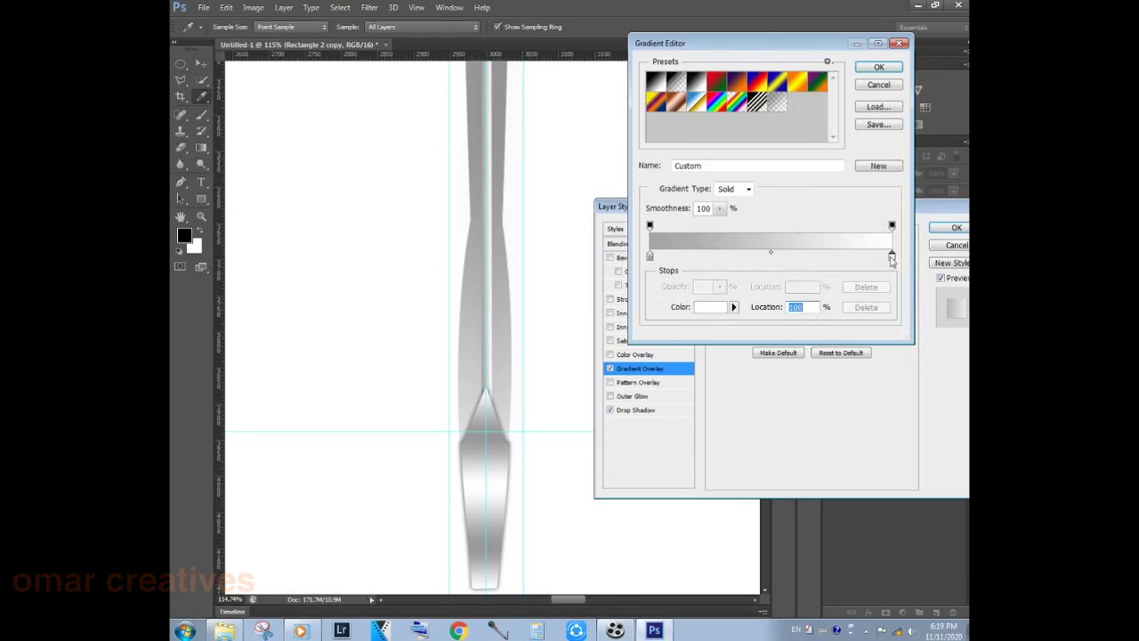
{"action": "left_click", "coordinate": [477, 429]}
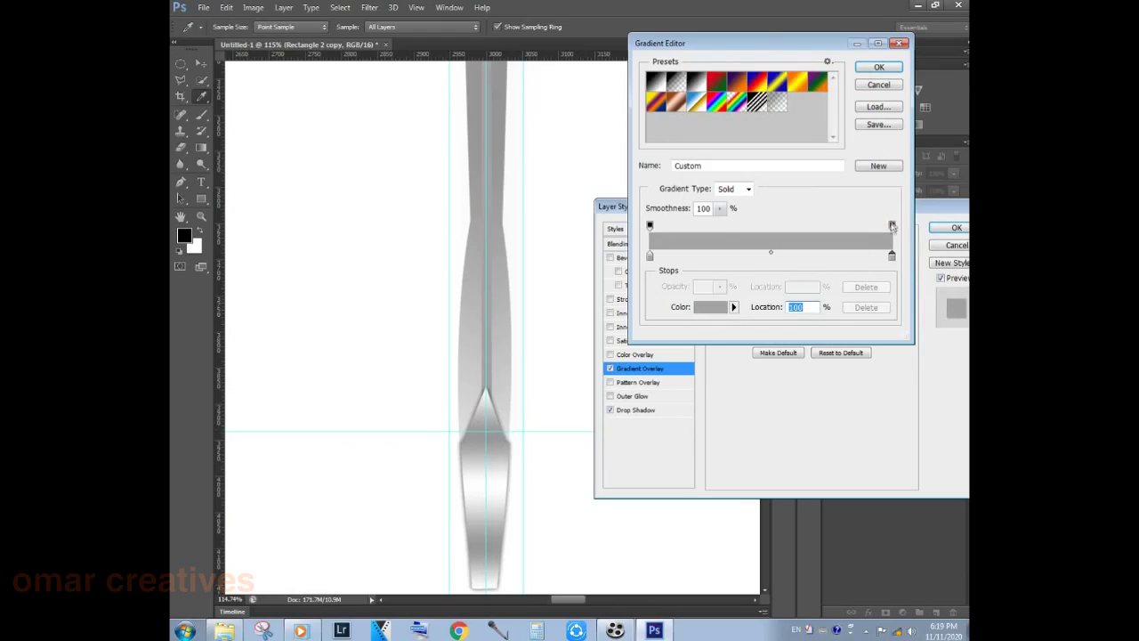
{"action": "left_click", "coordinate": [499, 476]}
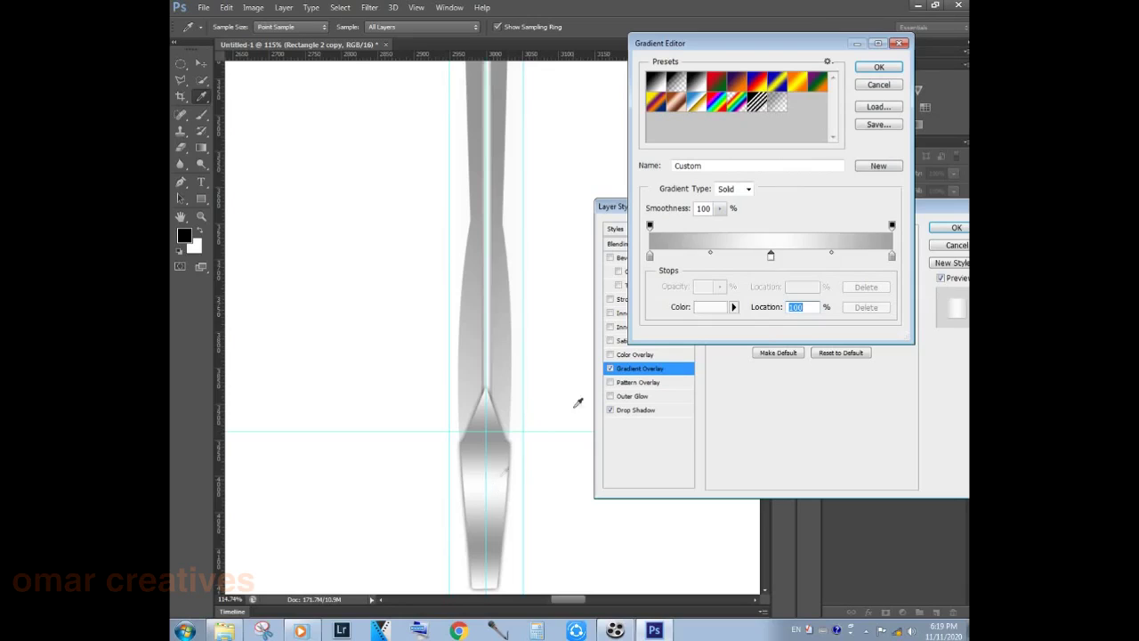
{"action": "left_click", "coordinate": [877, 69]}
{"action": "left_click", "coordinate": [956, 227]}
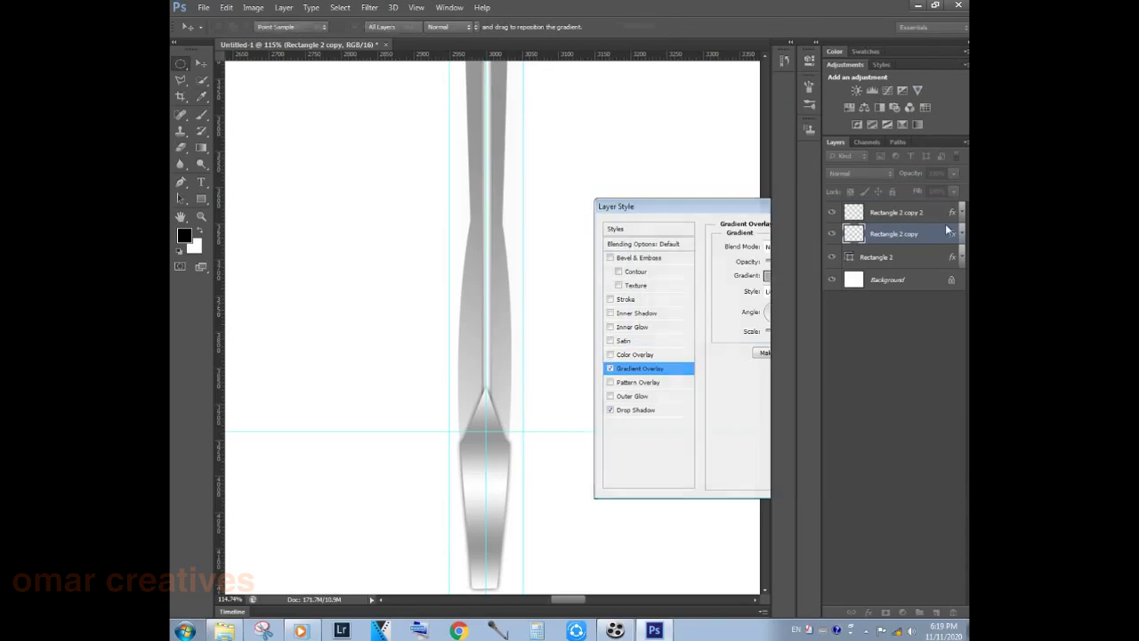
- Scroll around the canvas and reopen Rectangle 2 copy's layer style settings
{"action": "scroll", "coordinate": [483, 374], "scroll_direction": "down", "scroll_amount": 1}
{"action": "scroll", "coordinate": [500, 358], "scroll_direction": "down", "scroll_amount": 1}
{"action": "scroll", "coordinate": [501, 358], "scroll_direction": "down", "scroll_amount": 1}
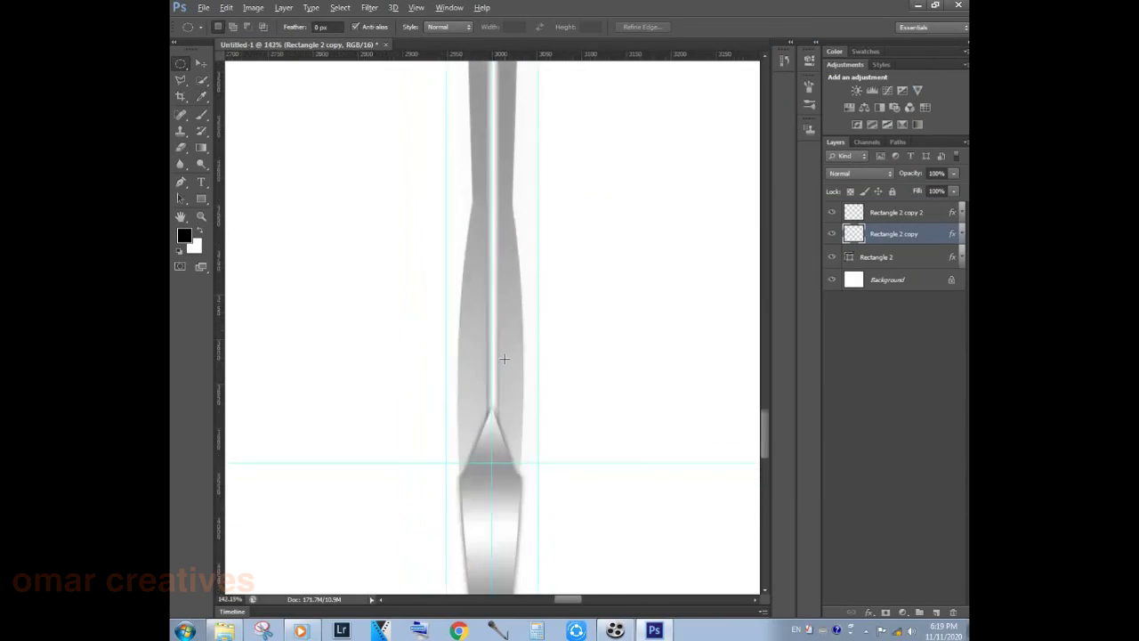
{"action": "scroll", "coordinate": [504, 358], "scroll_direction": "down", "scroll_amount": 1}
{"action": "scroll", "coordinate": [503, 359], "scroll_direction": "down", "scroll_amount": 1}
{"action": "scroll", "coordinate": [504, 358], "scroll_direction": "down", "scroll_amount": 1}
{"action": "scroll", "coordinate": [503, 358], "scroll_direction": "down", "scroll_amount": 1}
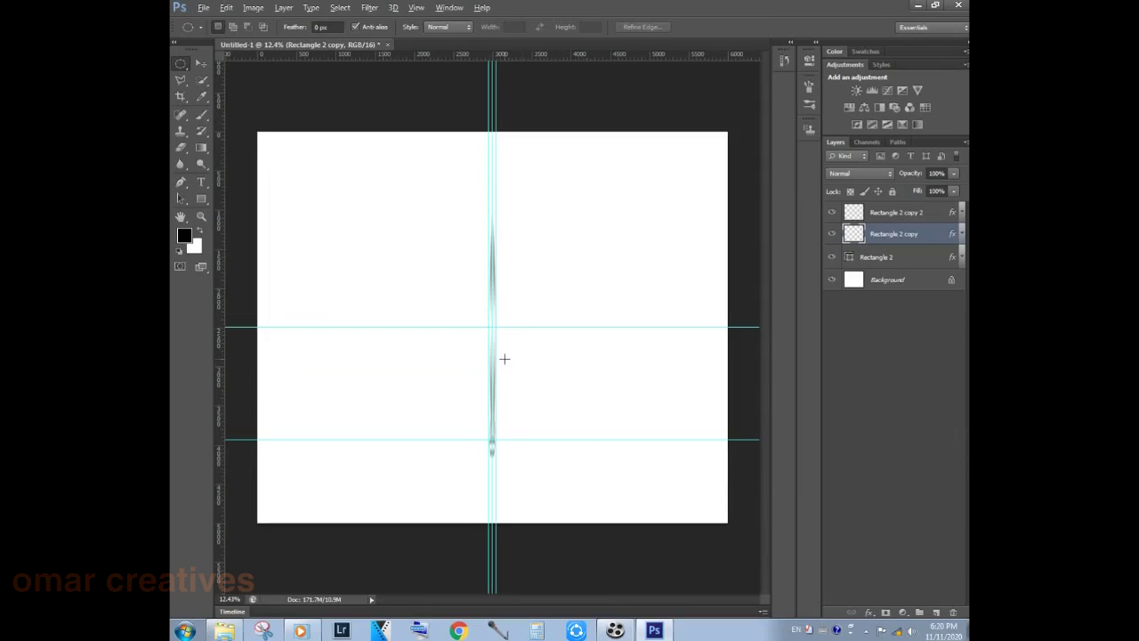
{"action": "scroll", "coordinate": [507, 291], "scroll_direction": "up", "scroll_amount": 1}
{"action": "scroll", "coordinate": [498, 284], "scroll_direction": "up", "scroll_amount": 4}
{"action": "scroll", "coordinate": [493, 282], "scroll_direction": "up", "scroll_amount": 2}
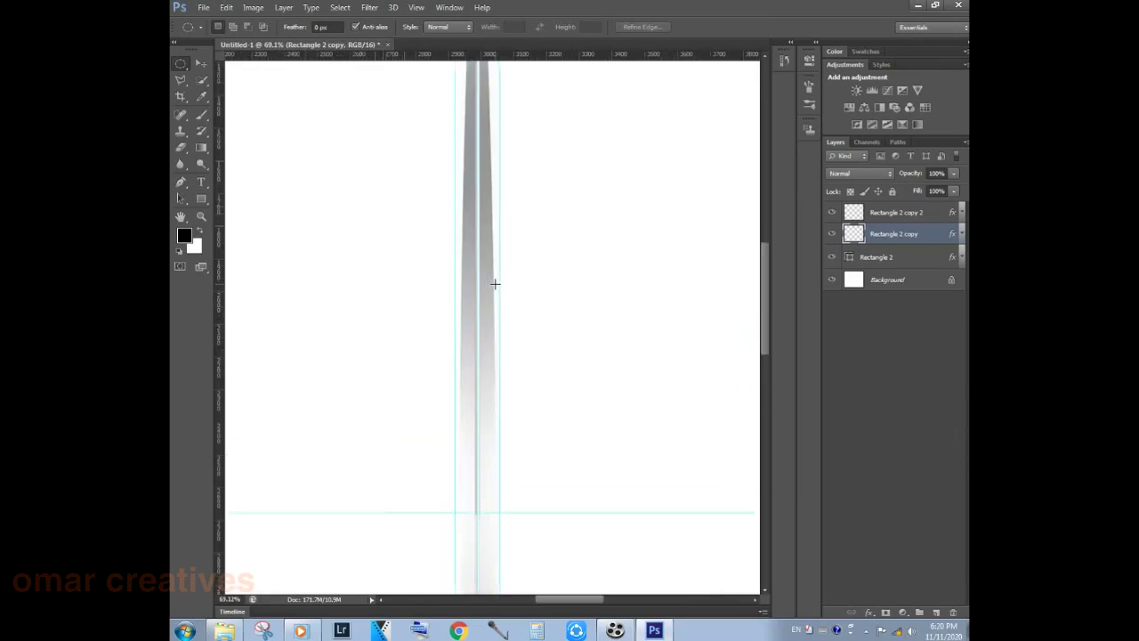
{"action": "scroll", "coordinate": [491, 283], "scroll_direction": "up", "scroll_amount": 1}
{"action": "scroll", "coordinate": [507, 258], "scroll_direction": "left", "scroll_amount": 1}
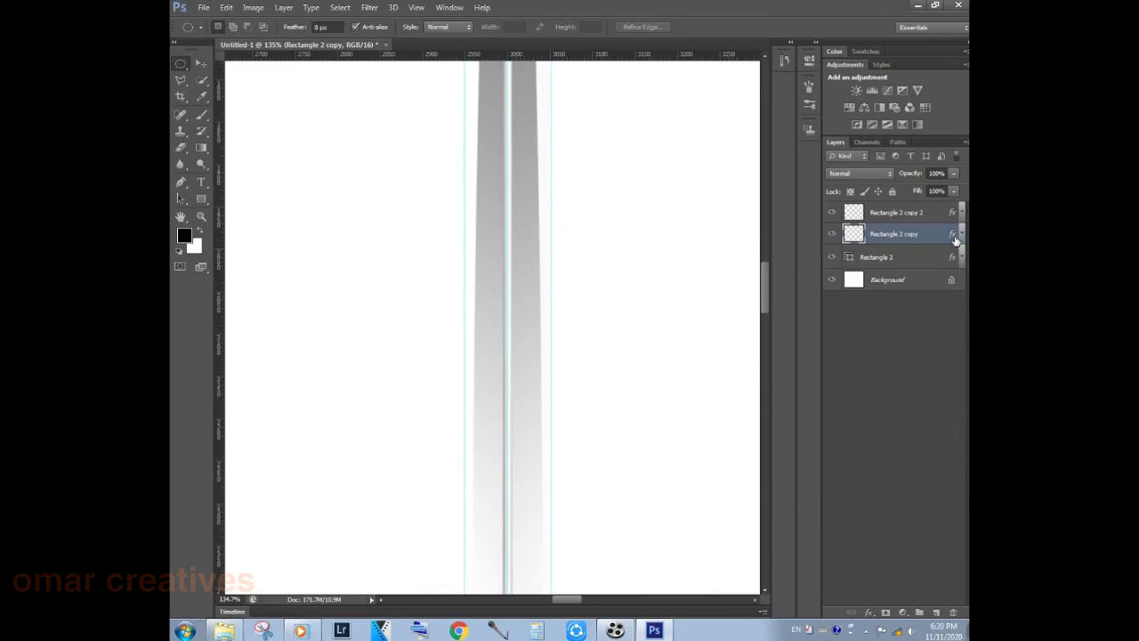
{"action": "double_click", "coordinate": [953, 236]}
- Tighten the ridge's drop shadow to 0 px distance, 0 spread and 13 px size, tuning its opacity
{"action": "left_click", "coordinate": [636, 410]}
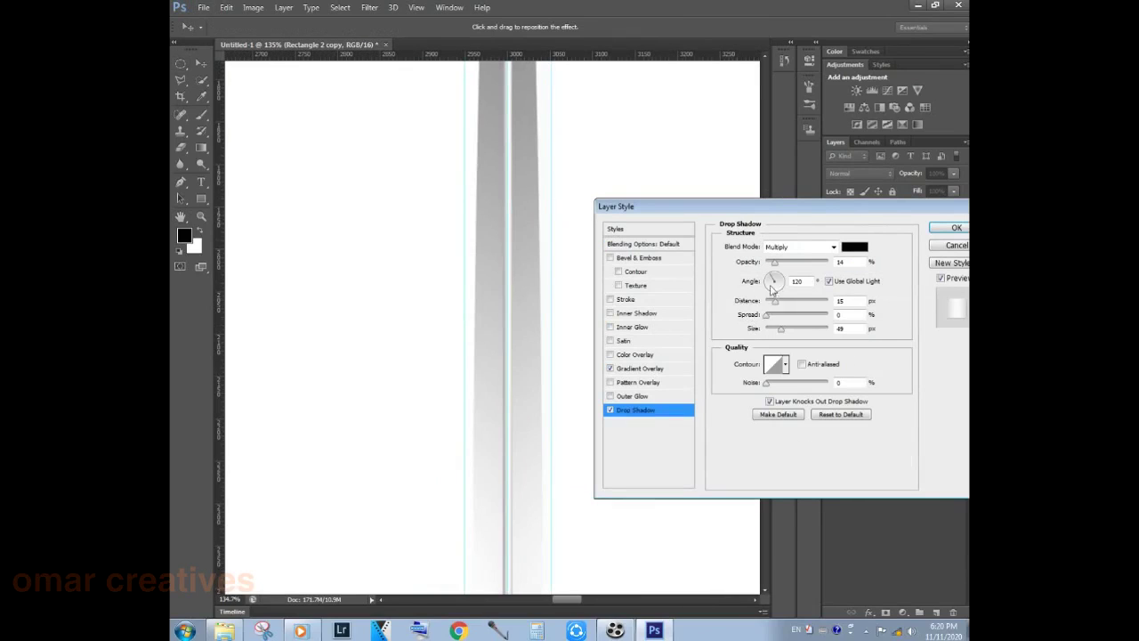
{"action": "left_click_drag", "start_coordinate": [774, 262], "coordinate": [771, 261]}
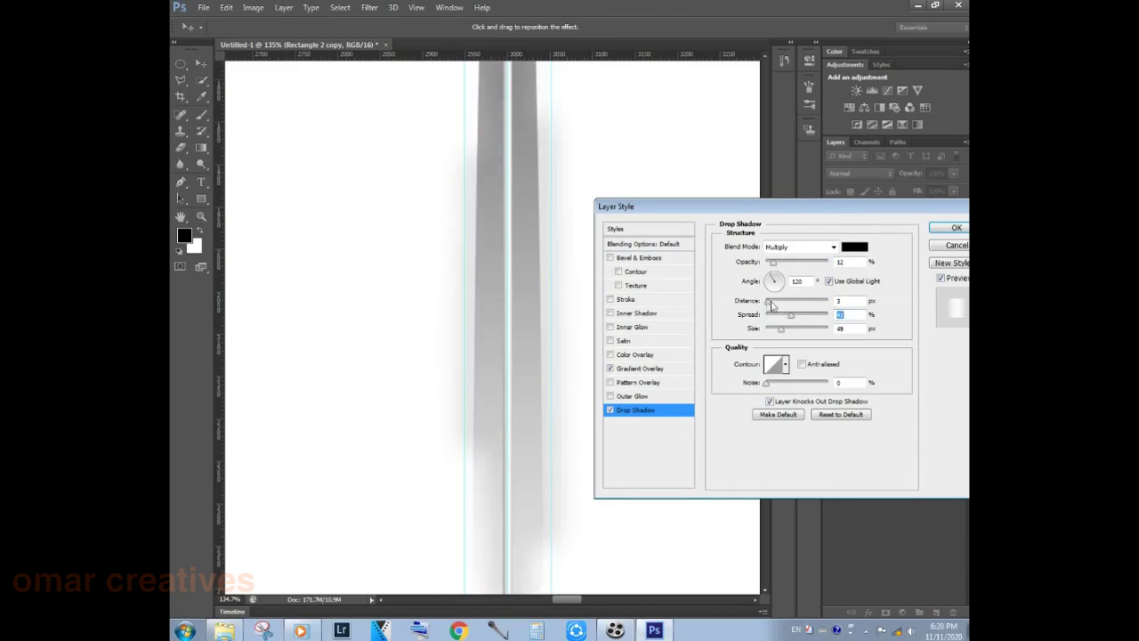
{"action": "left_click_drag", "start_coordinate": [767, 300], "coordinate": [789, 301]}
{"action": "left_click", "coordinate": [779, 302]}
{"action": "left_click_drag", "start_coordinate": [773, 262], "coordinate": [802, 268]}
{"action": "mouse_move", "coordinate": [779, 331]}
{"action": "left_mouse_down"}
{"action": "mouse_move", "coordinate": [761, 338]}
{"action": "mouse_move", "coordinate": [765, 302]}
{"action": "mouse_move", "coordinate": [772, 331]}
{"action": "left_mouse_up"}
{"action": "left_click_drag", "start_coordinate": [801, 262], "coordinate": [808, 265]}
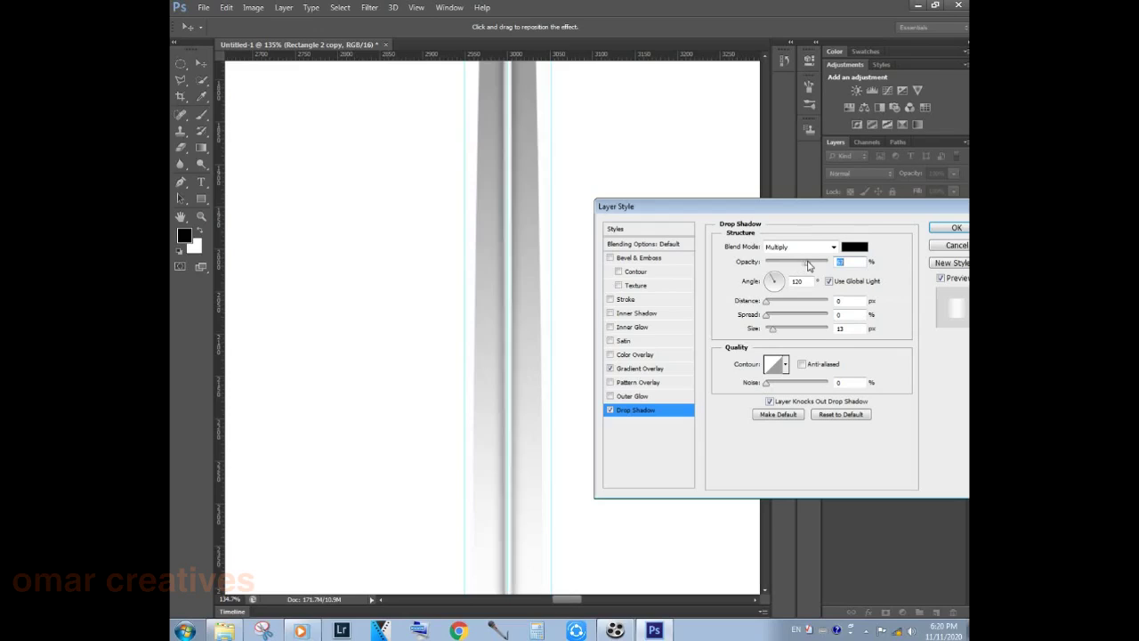
{"action": "left_click", "coordinate": [945, 228]}
- Pan the view to centre the blade's guard and hilt area
{"action": "key", "text": "m"}
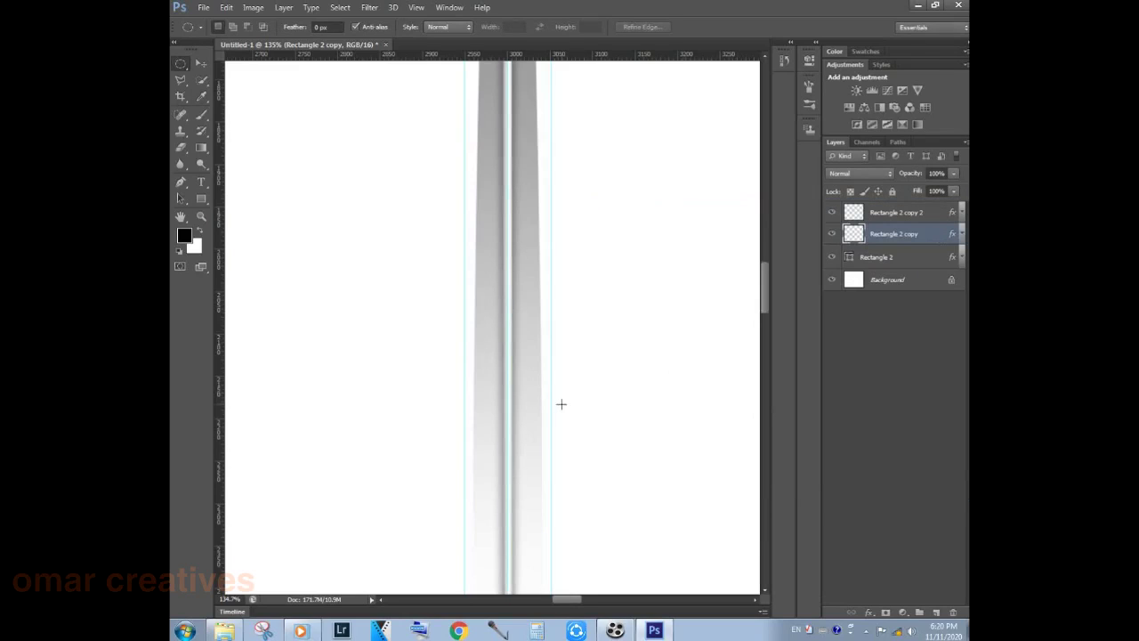
{"action": "scroll", "coordinate": [569, 401], "scroll_direction": "down", "scroll_amount": 3}
{"action": "scroll", "coordinate": [477, 452], "scroll_direction": "down", "scroll_amount": 3}
{"action": "scroll", "coordinate": [514, 441], "scroll_direction": "down", "scroll_amount": 1}
{"action": "scroll", "coordinate": [512, 442], "scroll_direction": "down", "scroll_amount": 2}
{"action": "scroll", "coordinate": [502, 454], "scroll_direction": "down", "scroll_amount": 2}
{"action": "scroll", "coordinate": [498, 458], "scroll_direction": "up", "scroll_amount": 2}
{"action": "scroll", "coordinate": [496, 455], "scroll_direction": "up", "scroll_amount": 2}
{"action": "scroll", "coordinate": [495, 449], "scroll_direction": "up", "scroll_amount": 2}
{"action": "scroll", "coordinate": [495, 441], "scroll_direction": "up", "scroll_amount": 2}
{"action": "scroll", "coordinate": [522, 439], "scroll_direction": "up", "scroll_amount": 2}
{"action": "left_click_drag", "start_coordinate": [522, 439], "coordinate": [515, 406]}
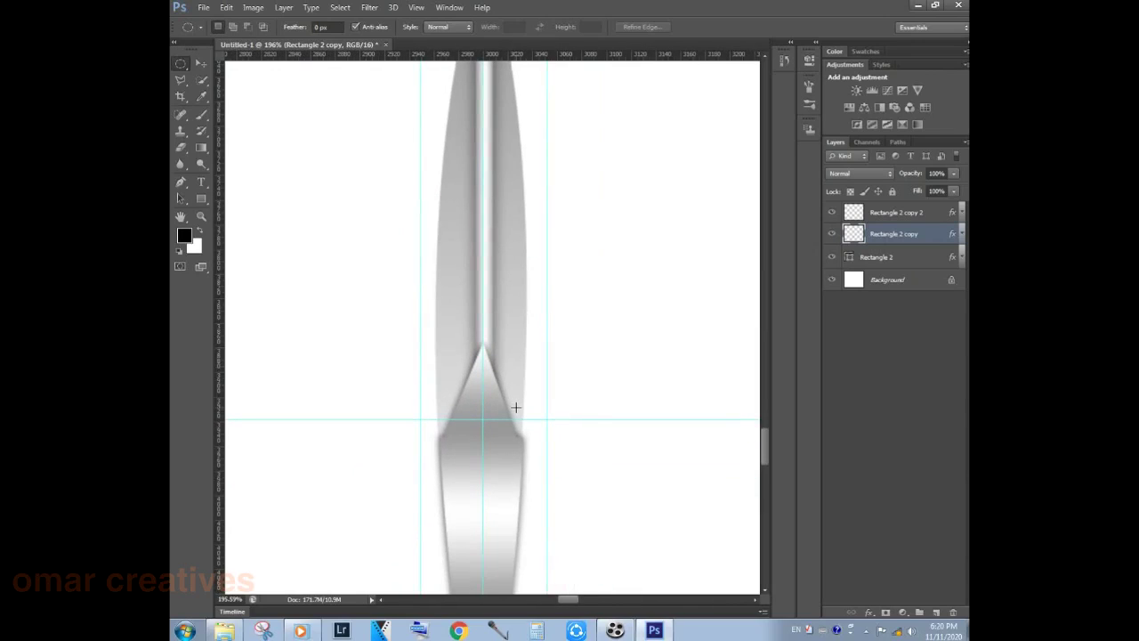
{"action": "mouse_move", "coordinate": [476, 488]}
{"action": "left_mouse_down"}
{"action": "mouse_move", "coordinate": [490, 350]}
{"action": "mouse_move", "coordinate": [313, 452]}
{"action": "left_mouse_up"}
- Draw a rectangle shape left of the guard and put it into Warp transform
{"action": "left_click", "coordinate": [201, 199]}
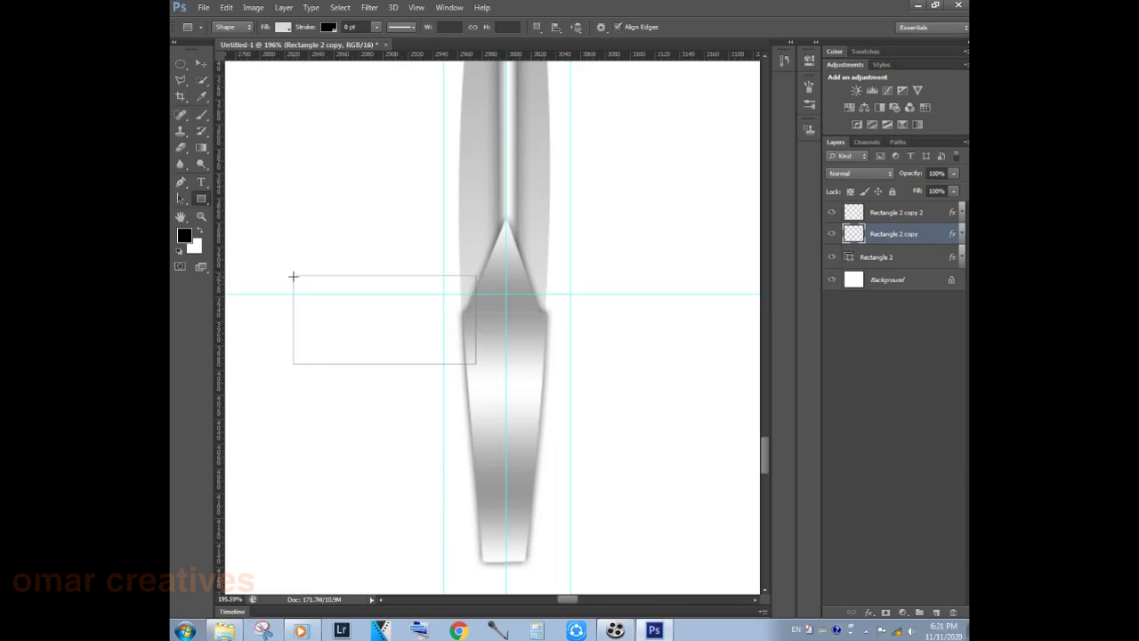
{"action": "left_click_drag", "start_coordinate": [312, 453], "coordinate": [289, 290]}
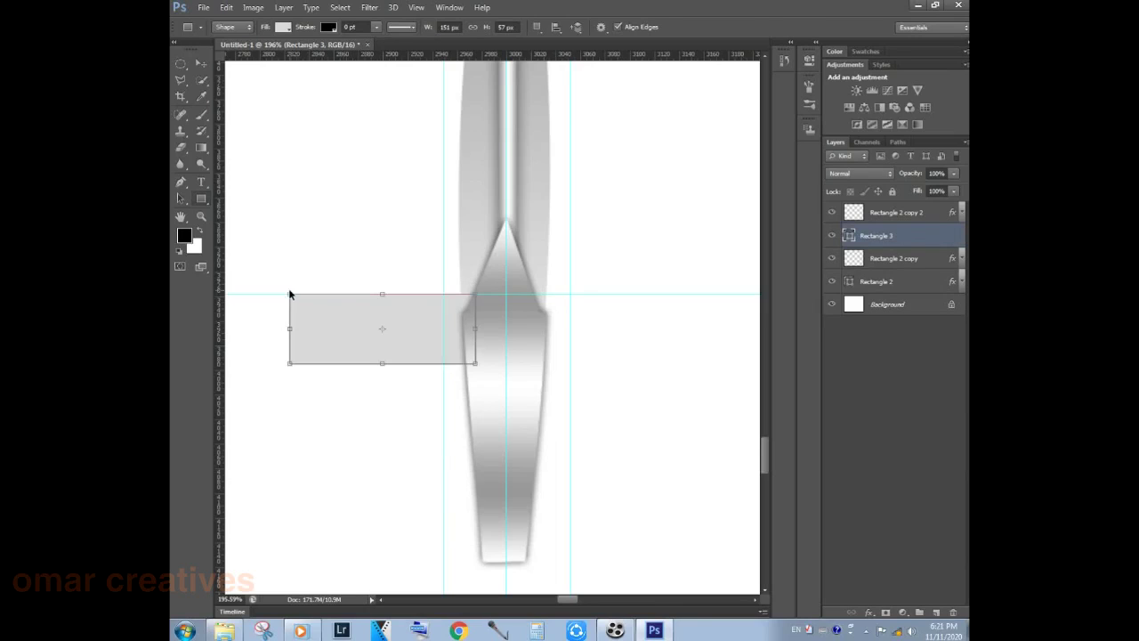
{"action": "key", "text": "ctrl+t"}
{"action": "right_click", "coordinate": [320, 313]}
{"action": "left_click", "coordinate": [365, 412]}
- Warp the rectangle's left corners and handles up into a curved arm with a sharp tip
{"action": "mouse_move", "coordinate": [290, 294]}
{"action": "left_mouse_down"}
{"action": "mouse_move", "coordinate": [291, 253]}
{"action": "mouse_move", "coordinate": [335, 143]}
{"action": "left_mouse_up"}
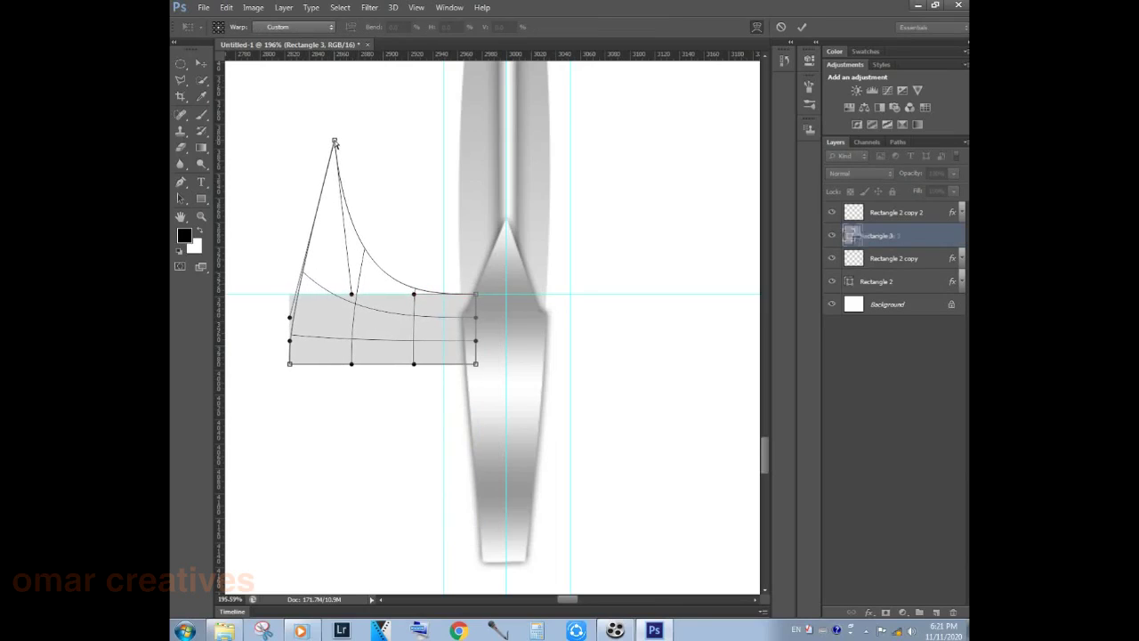
{"action": "left_click_drag", "start_coordinate": [291, 364], "coordinate": [335, 142]}
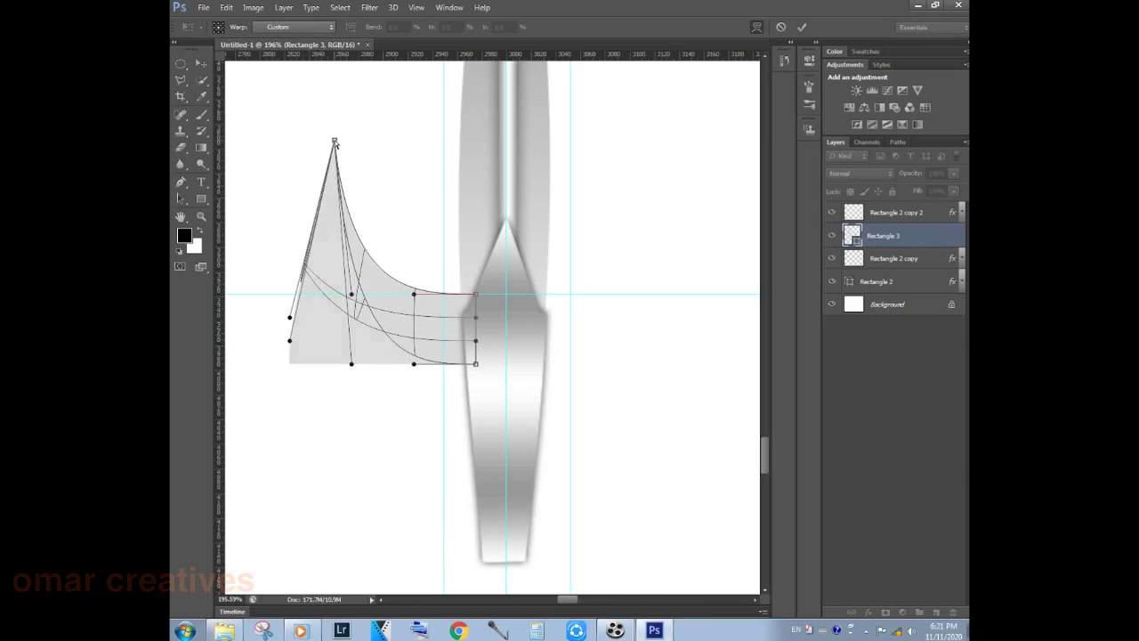
{"action": "left_click_drag", "start_coordinate": [290, 319], "coordinate": [334, 143]}
{"action": "mouse_move", "coordinate": [290, 340]}
{"action": "left_mouse_down"}
{"action": "mouse_move", "coordinate": [303, 237]}
{"action": "mouse_move", "coordinate": [335, 143]}
{"action": "left_mouse_up"}
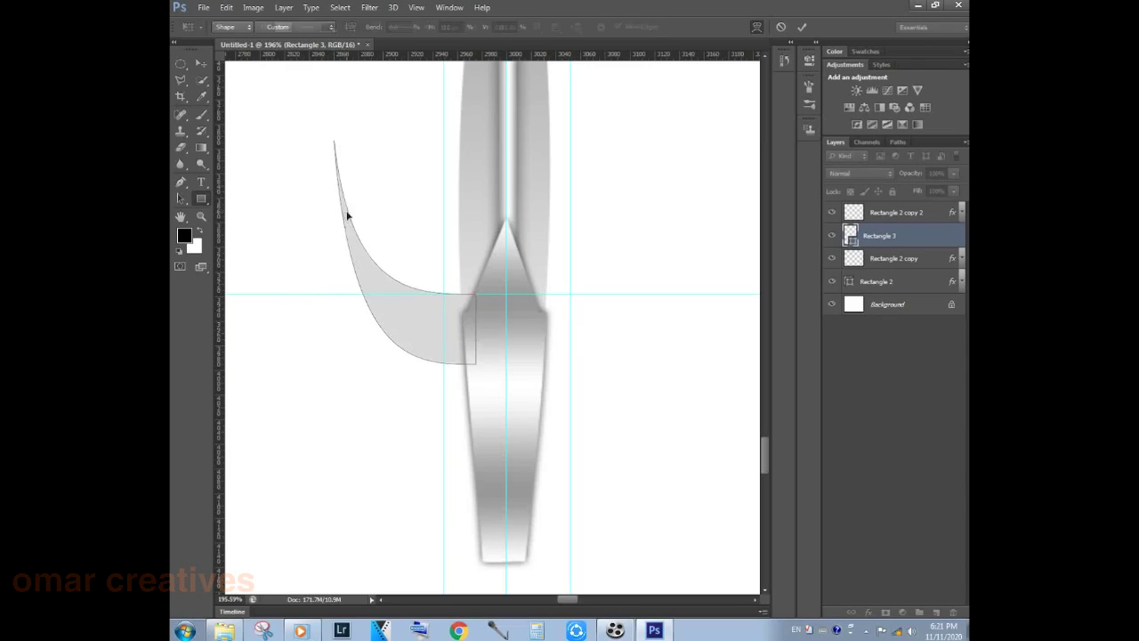
{"action": "key", "text": "Return"}
{"action": "double_click", "coordinate": [958, 236]}
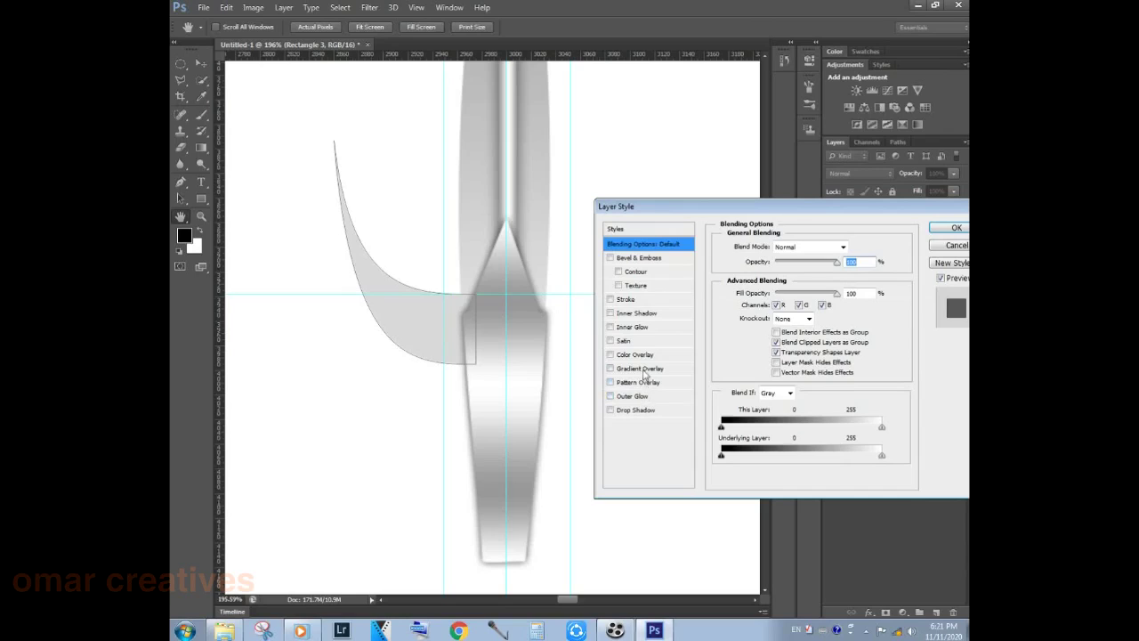
- Give Rectangle 3 a three-stop grey–white–grey Gradient Overlay and adjust its Scale
{"action": "left_click", "coordinate": [643, 368]}
{"action": "left_click", "coordinate": [815, 277]}
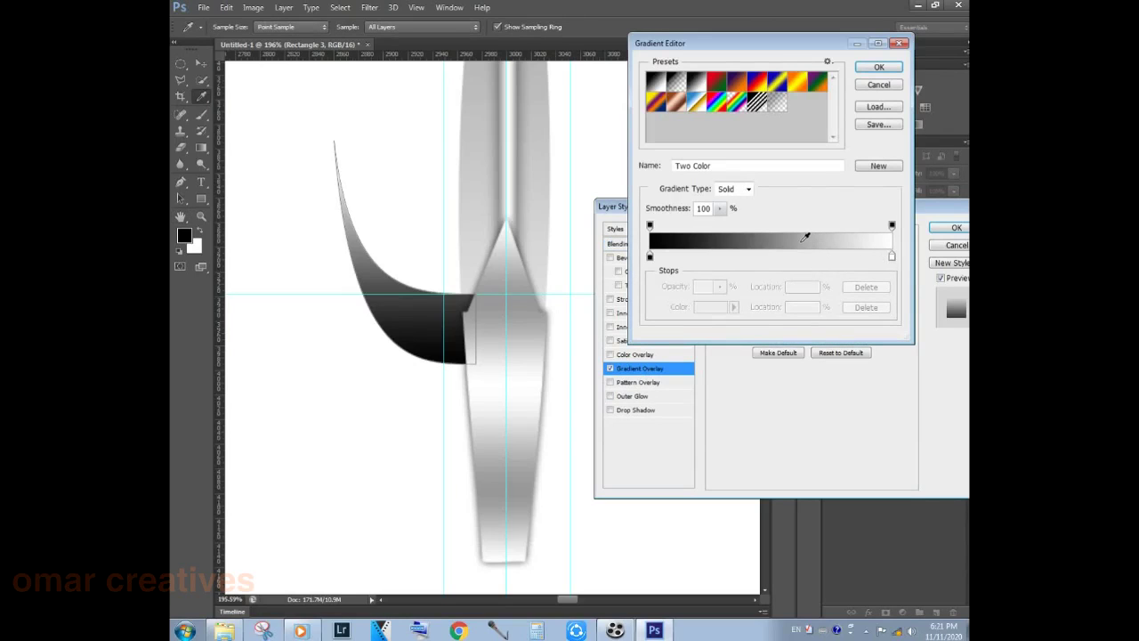
{"action": "left_click", "coordinate": [768, 257]}
{"action": "left_click_drag", "start_coordinate": [769, 260], "coordinate": [772, 260]}
{"action": "left_click", "coordinate": [851, 238]}
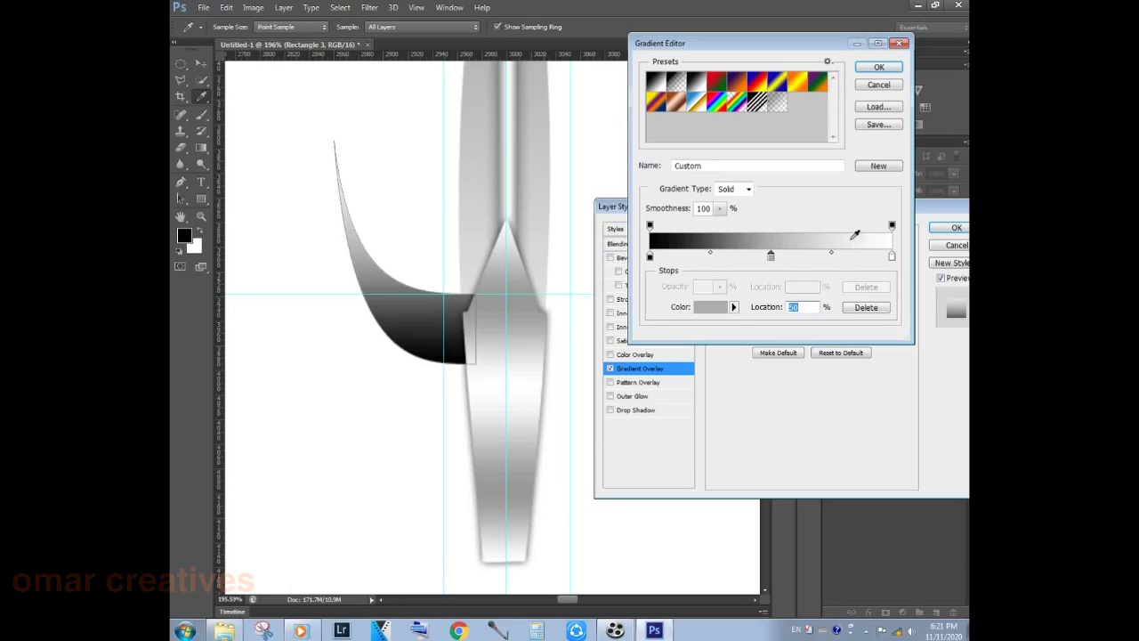
{"action": "left_click", "coordinate": [649, 257]}
{"action": "left_click", "coordinate": [776, 238]}
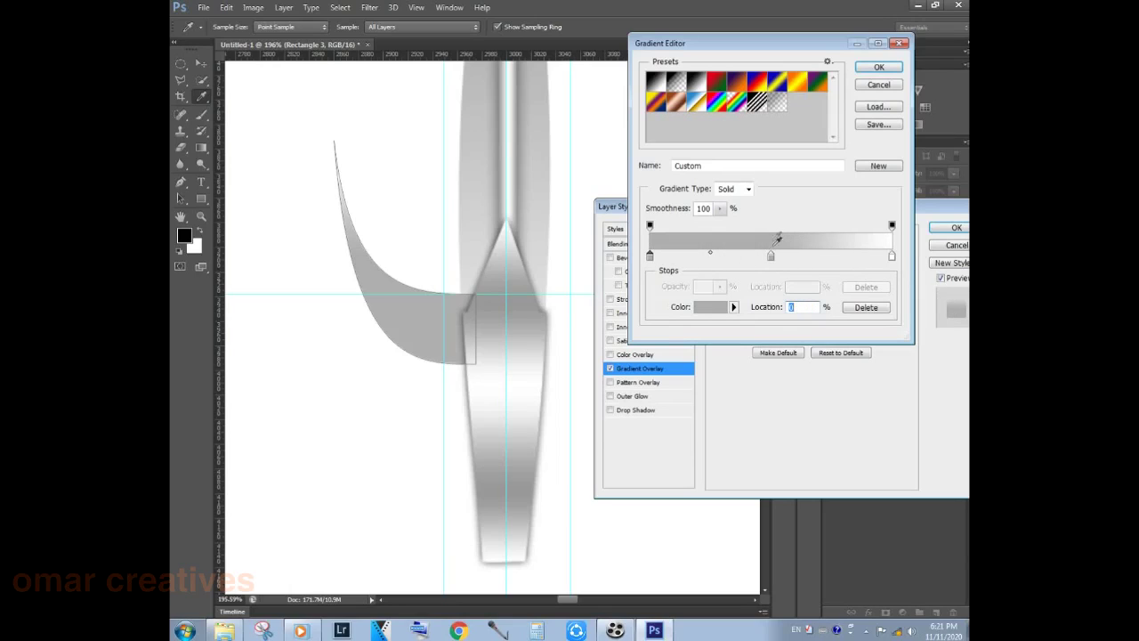
{"action": "left_click", "coordinate": [890, 240]}
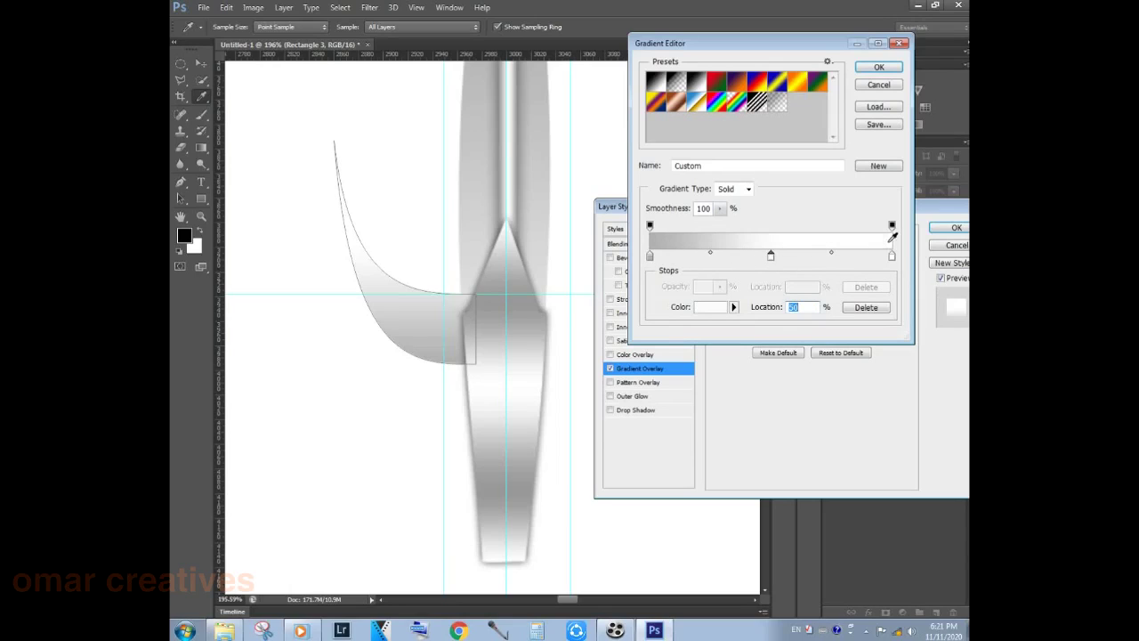
{"action": "left_click", "coordinate": [659, 237]}
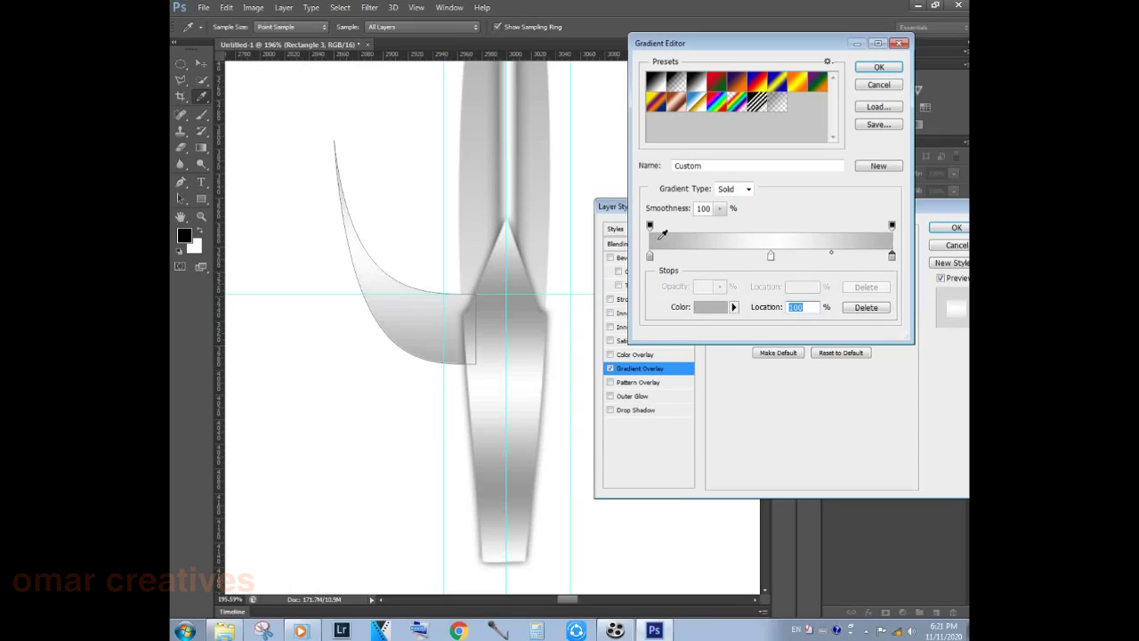
{"action": "left_click", "coordinate": [877, 68]}
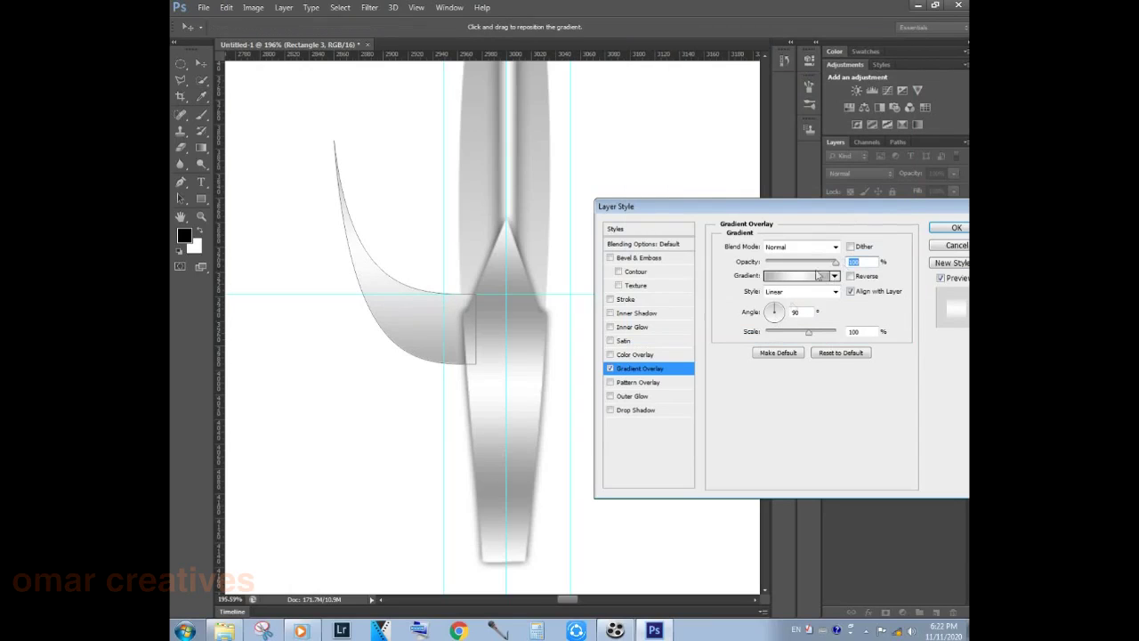
{"action": "mouse_move", "coordinate": [808, 332]}
{"action": "left_mouse_down"}
{"action": "mouse_move", "coordinate": [815, 338]}
{"action": "mouse_move", "coordinate": [795, 336]}
{"action": "left_mouse_up"}
{"action": "left_click", "coordinate": [955, 230]}
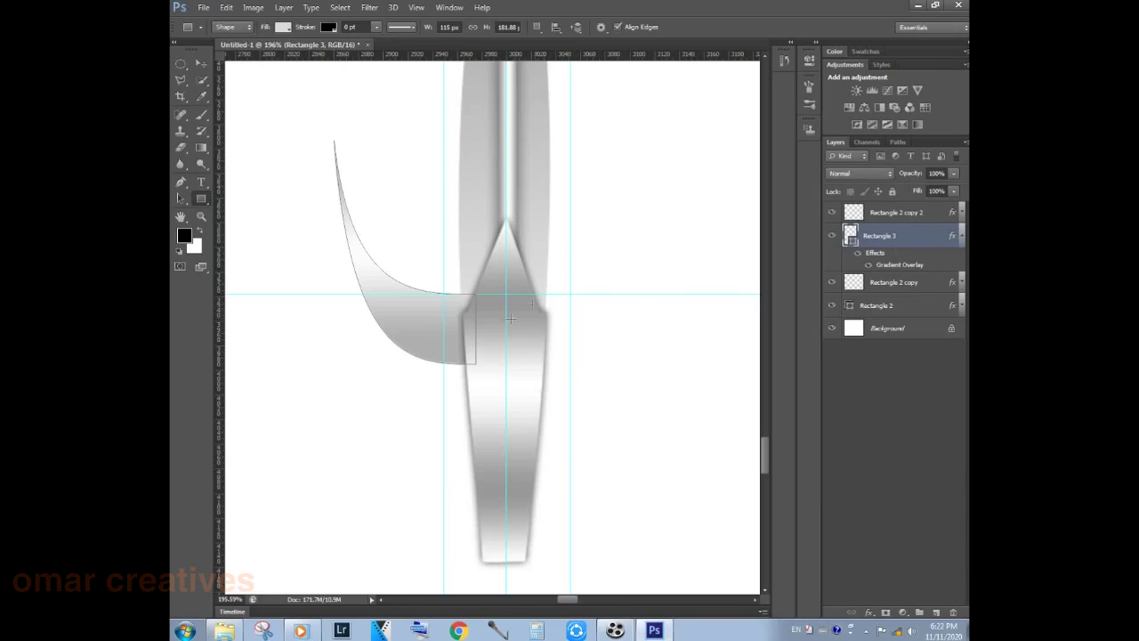
- Move Rectangle 3 to the top of the layer stack and check layers by toggling visibility
{"action": "left_click", "coordinate": [962, 236]}
{"action": "left_click_drag", "start_coordinate": [939, 236], "coordinate": [936, 212]}
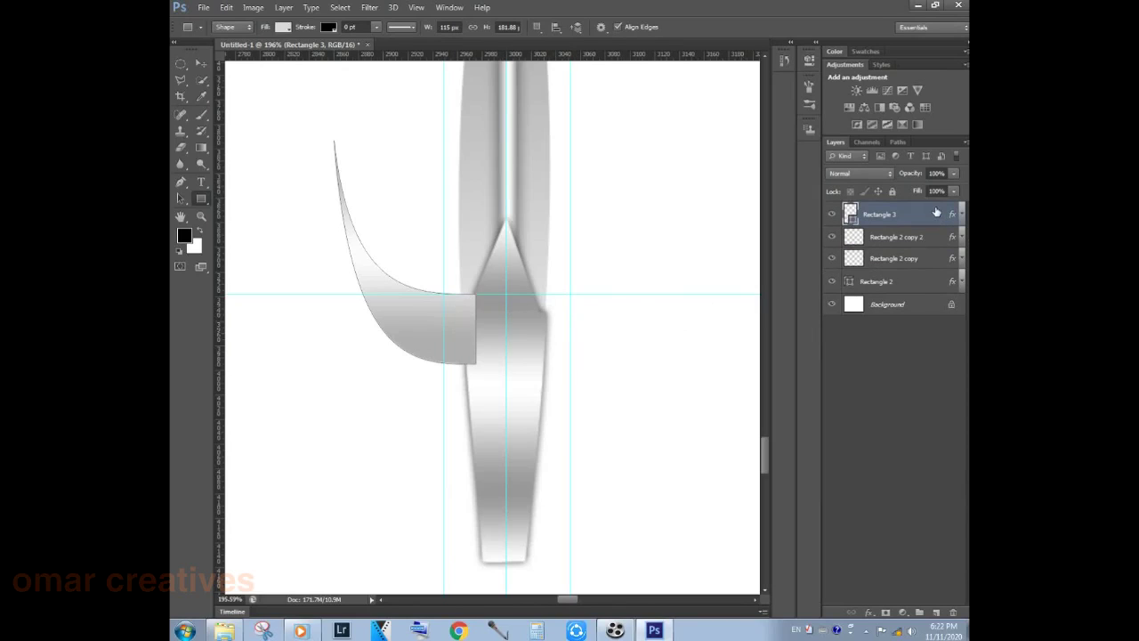
{"action": "left_click", "coordinate": [887, 237], "text": "shift"}
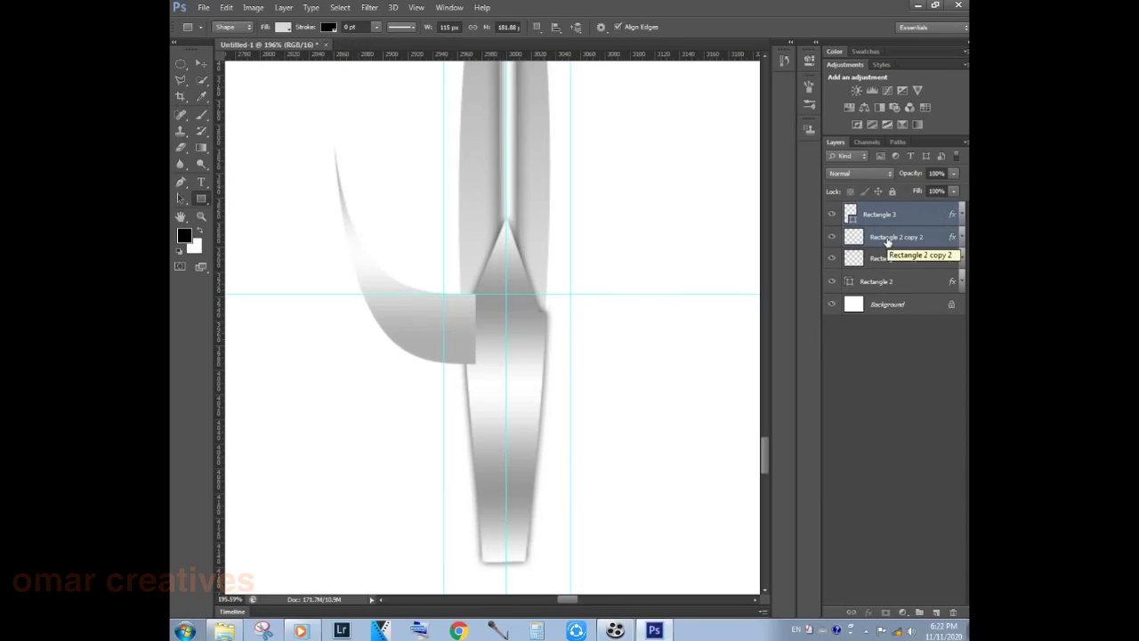
{"action": "left_click", "coordinate": [887, 239]}
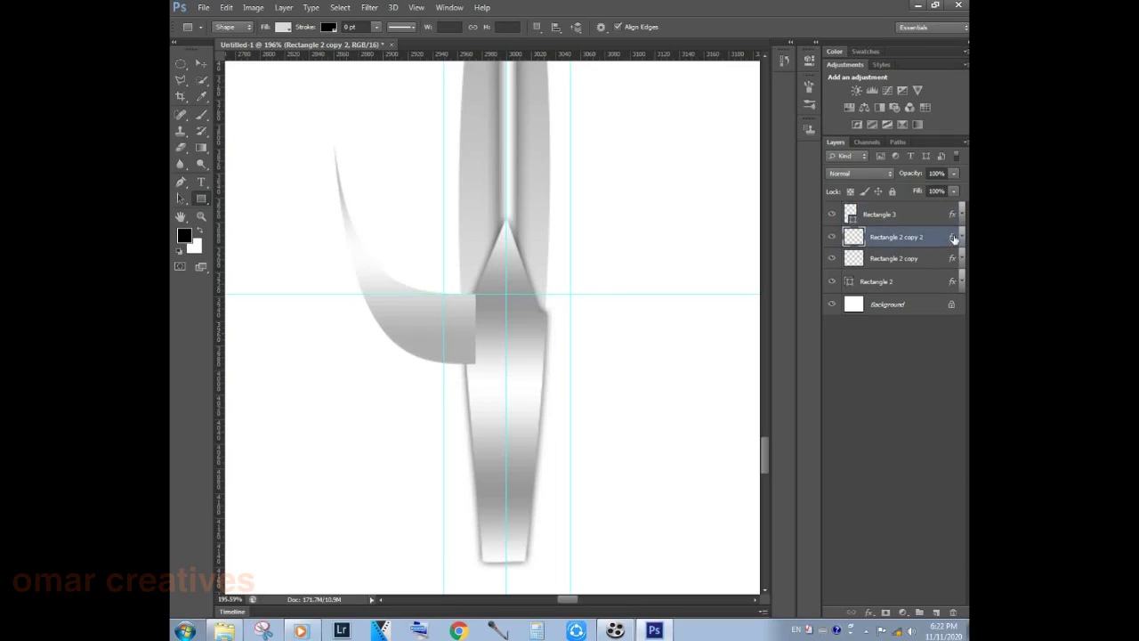
{"action": "left_click", "coordinate": [833, 238]}
{"action": "left_click", "coordinate": [952, 216]}
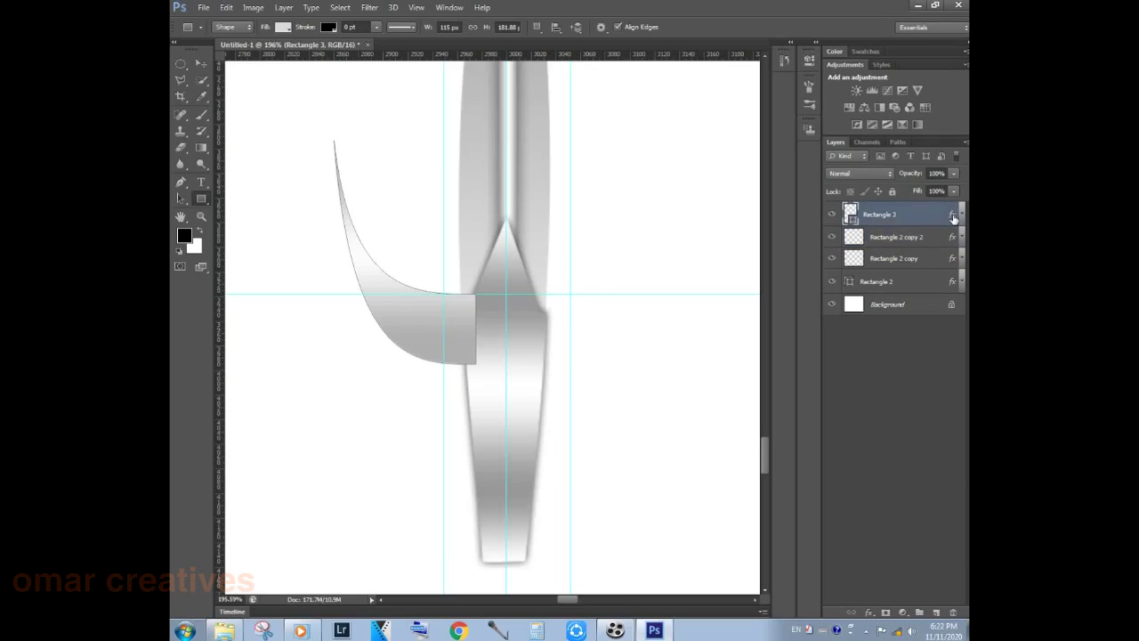
{"action": "left_click", "coordinate": [832, 215]}
{"action": "left_click", "coordinate": [833, 216]}
{"action": "left_click", "coordinate": [833, 238]}
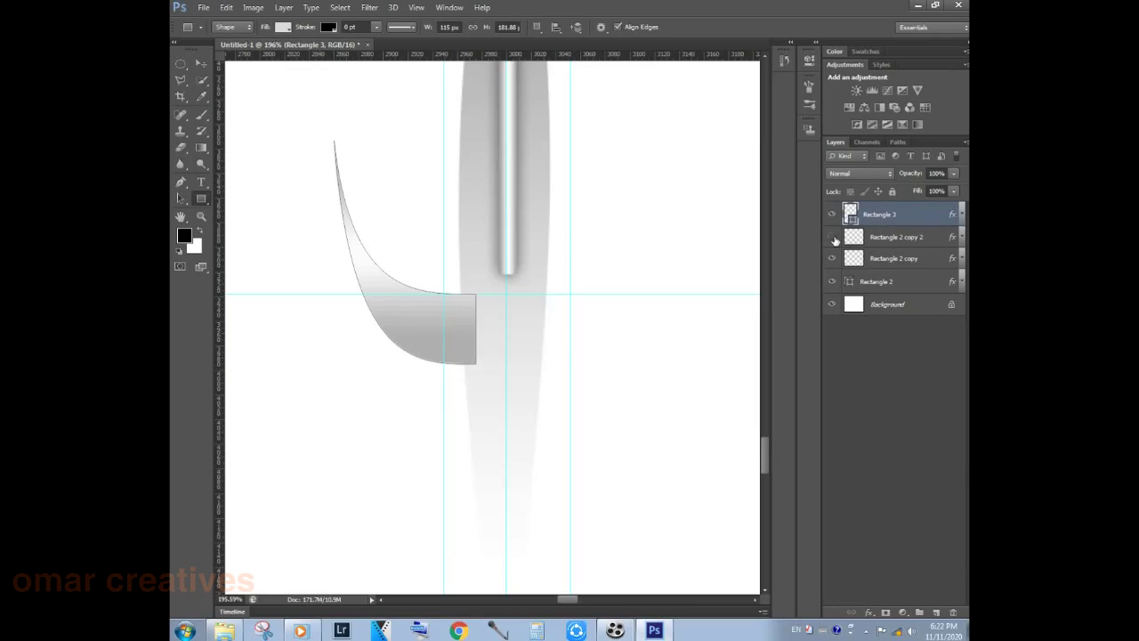
- Duplicate the curved guard piece, flip it horizontally and nudge it right of the blade
{"action": "left_click", "coordinate": [201, 65]}
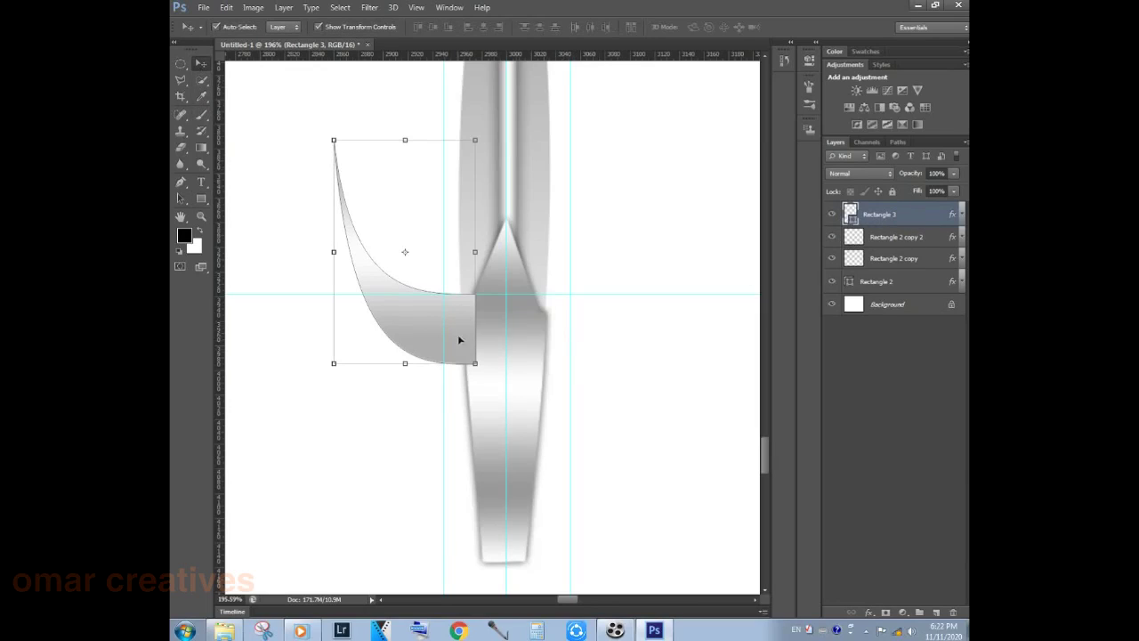
{"action": "left_click_drag", "start_coordinate": [950, 606], "coordinate": [936, 612]}
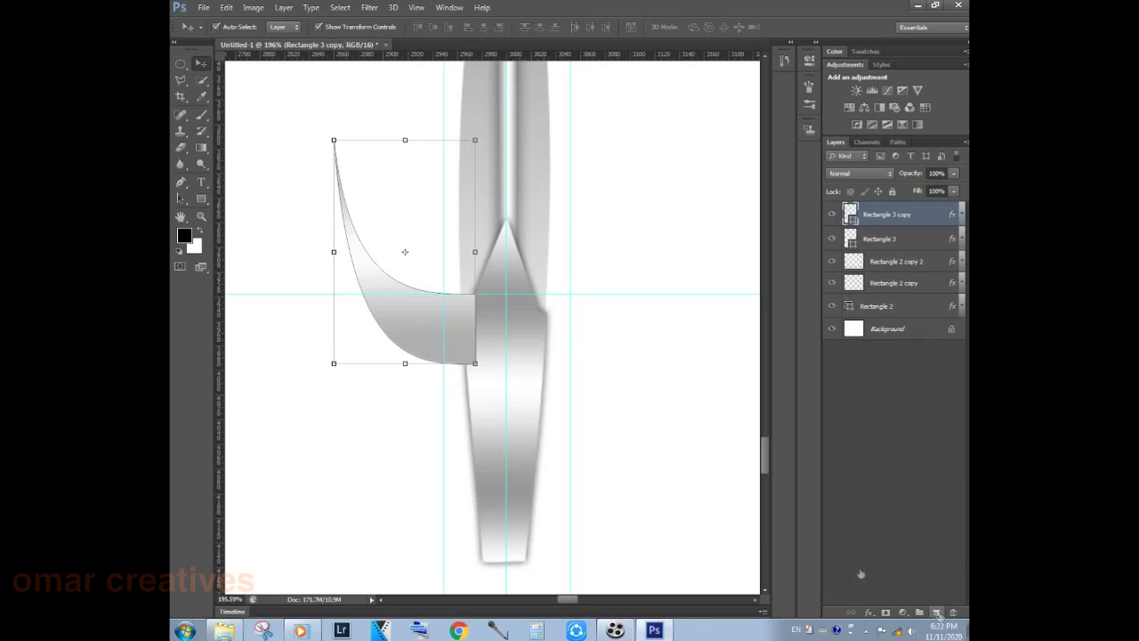
{"action": "right_click", "coordinate": [424, 318]}
{"action": "key", "text": "ctrl+t"}
{"action": "right_click", "coordinate": [418, 313]}
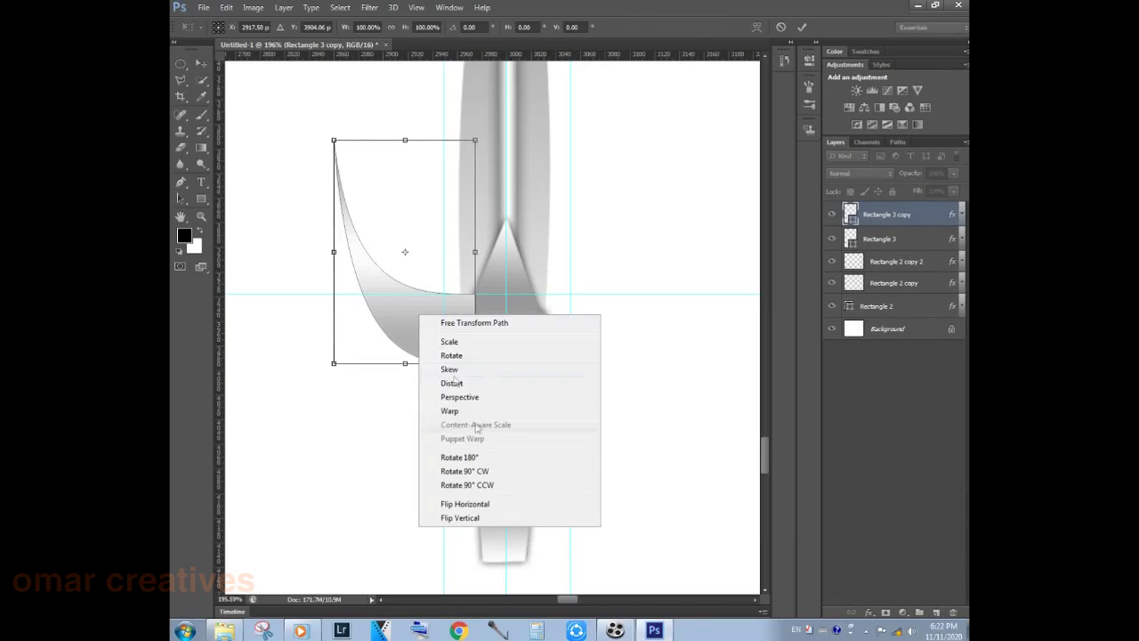
{"action": "left_click", "coordinate": [464, 504]}
{"action": "key", "text": "shift+Right"}
{"action": "key", "text": "shift+Right"}
{"action": "key", "text": "shift+Right"}
{"action": "key", "text": "shift+Right"}
{"action": "key", "text": "shift+Right"}
{"action": "key", "text": "Right"}
{"action": "key", "text": "Right"}
{"action": "key", "text": "Right"}
{"action": "key", "text": "Right"}
{"action": "key", "text": "Right"}
{"action": "key", "text": "Right"}
{"action": "key", "text": "Right"}
{"action": "key", "text": "Right"}
{"action": "key", "text": "Right"}
{"action": "key", "text": "Right"}
{"action": "key", "text": "Right"}
{"action": "key", "text": "Right"}
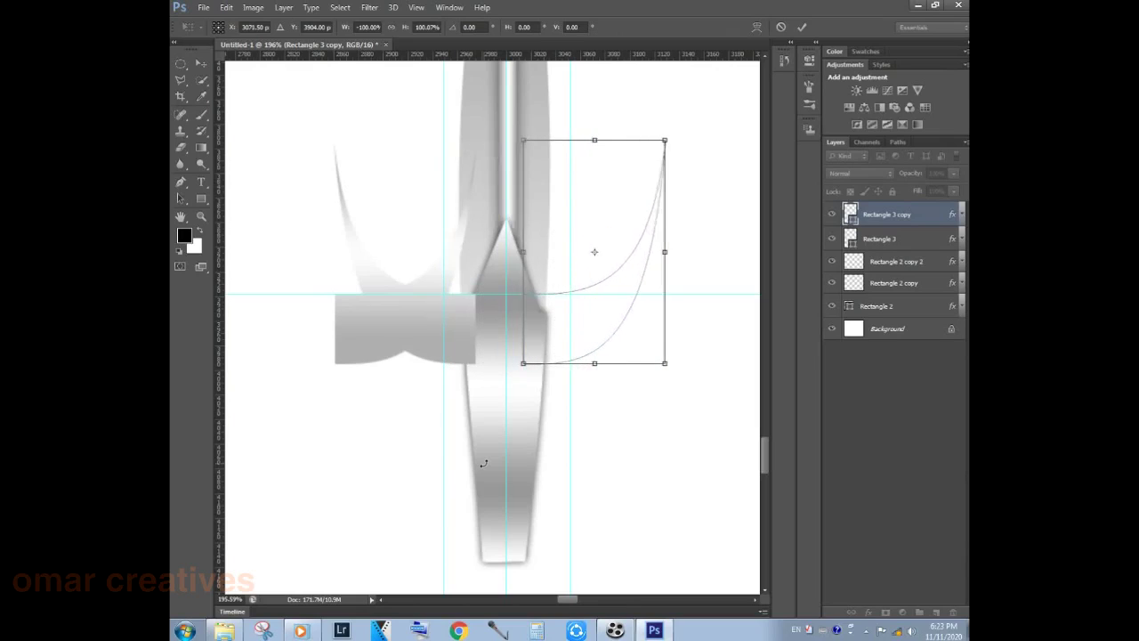
{"action": "key", "text": "Right"}
{"action": "key", "text": "Right"}
{"action": "key", "text": "Right"}
{"action": "key", "text": "Right"}
{"action": "key", "text": "Right"}
{"action": "key", "text": "Right"}
{"action": "key", "text": "Right"}
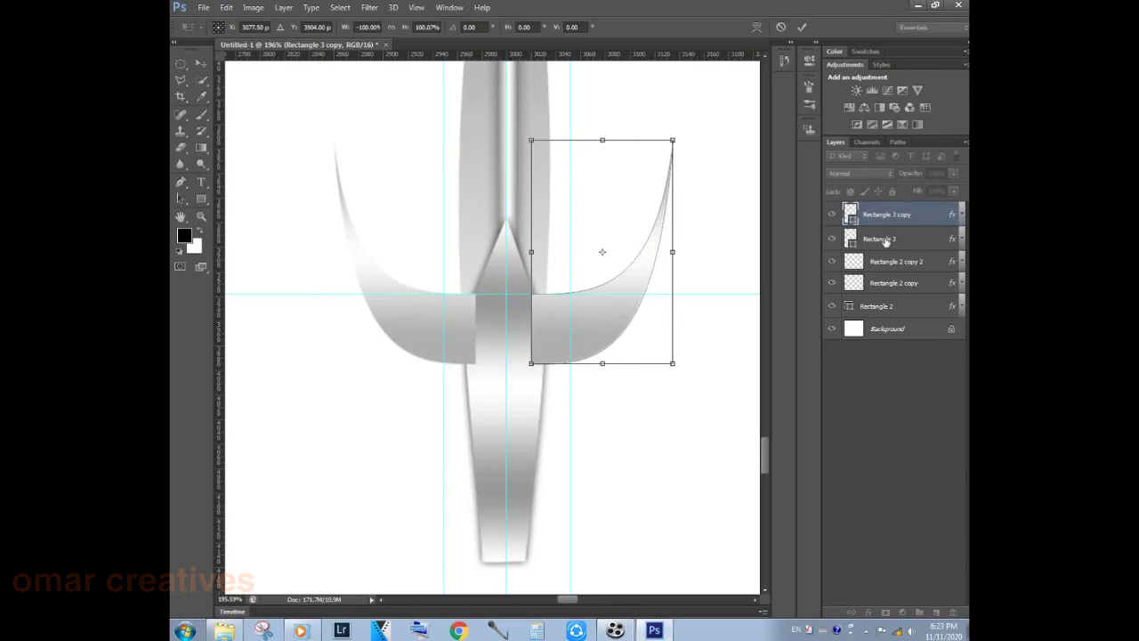
{"action": "key", "text": "Return"}
- Select Rectangle 3, Rectangle 3 copy and Rectangle 2 copy 2, briefly toggling blade layer visibility
{"action": "left_click", "coordinate": [885, 240]}
{"action": "left_click", "coordinate": [888, 216], "text": "ctrl"}
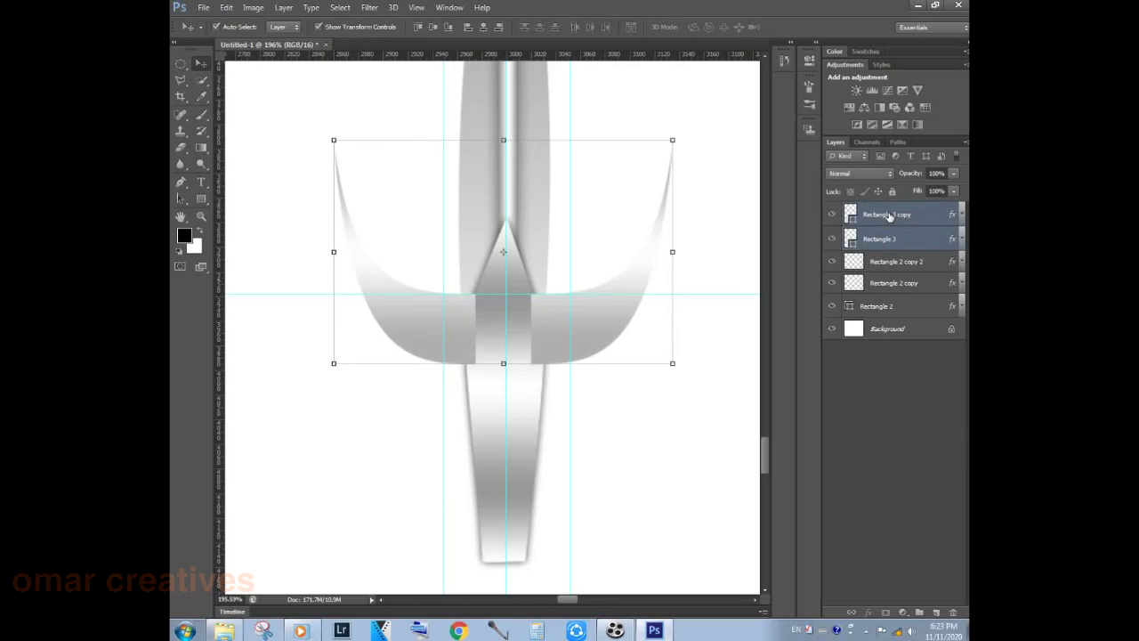
{"action": "left_click", "coordinate": [885, 262], "text": "ctrl"}
{"action": "left_click", "coordinate": [832, 262]}
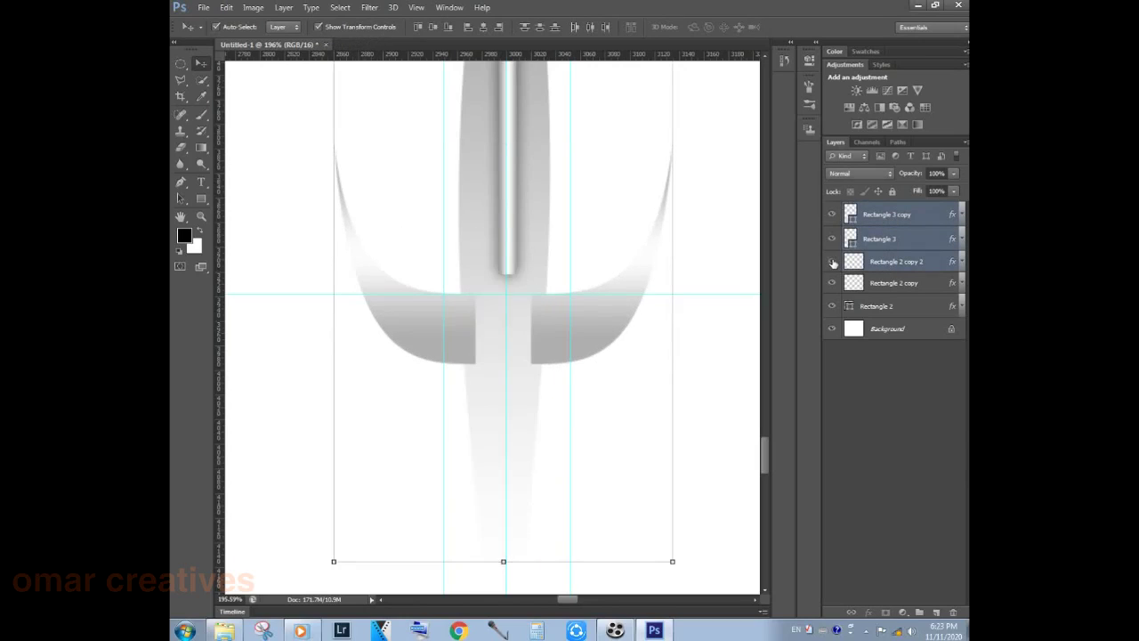
{"action": "left_click", "coordinate": [832, 283]}
- Add Rectangle 2 copy to the selection, trial a merge and smart object conversion, undoing both
{"action": "left_click", "coordinate": [893, 283], "text": "ctrl"}
{"action": "right_click", "coordinate": [925, 285]}
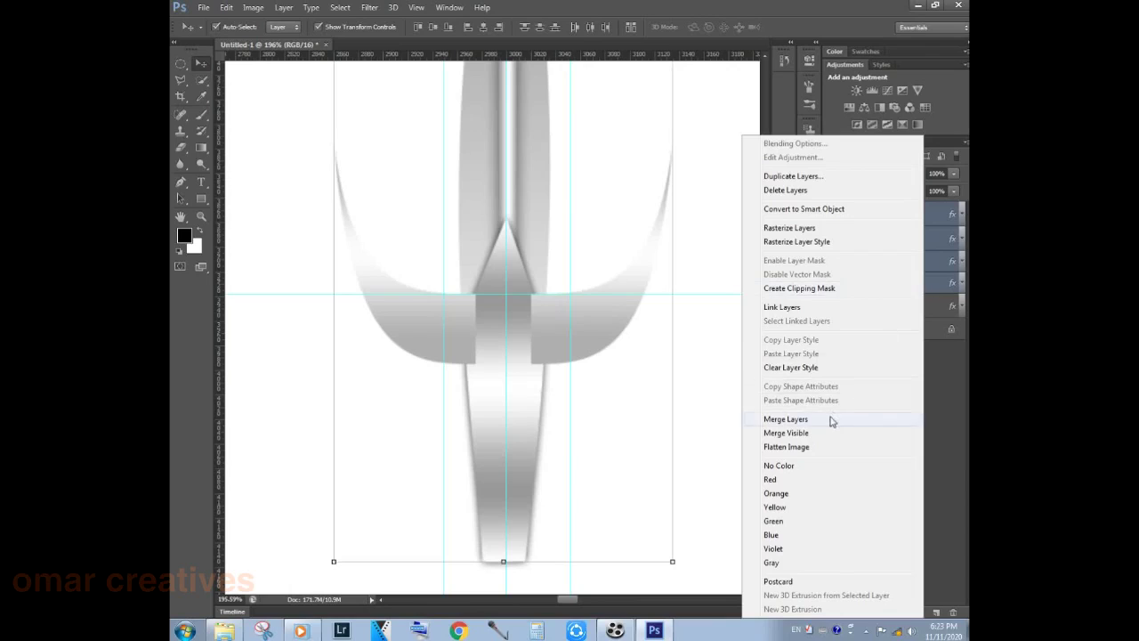
{"action": "left_click", "coordinate": [831, 419]}
{"action": "key", "text": "ctrl+z"}
{"action": "right_click", "coordinate": [903, 235]}
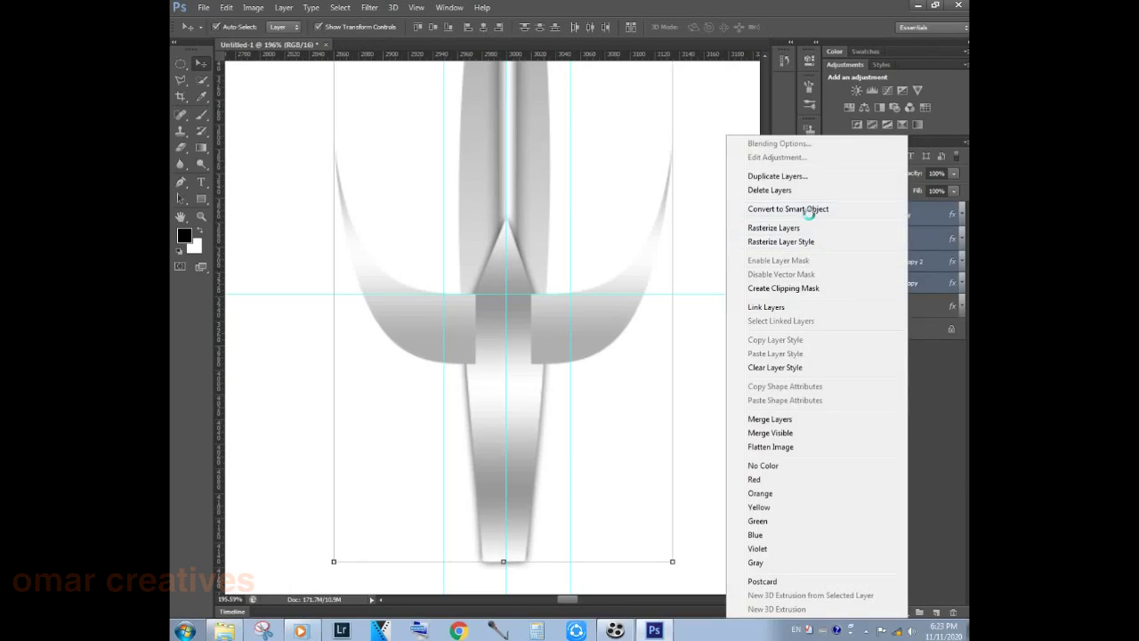
{"action": "left_click", "coordinate": [808, 212]}
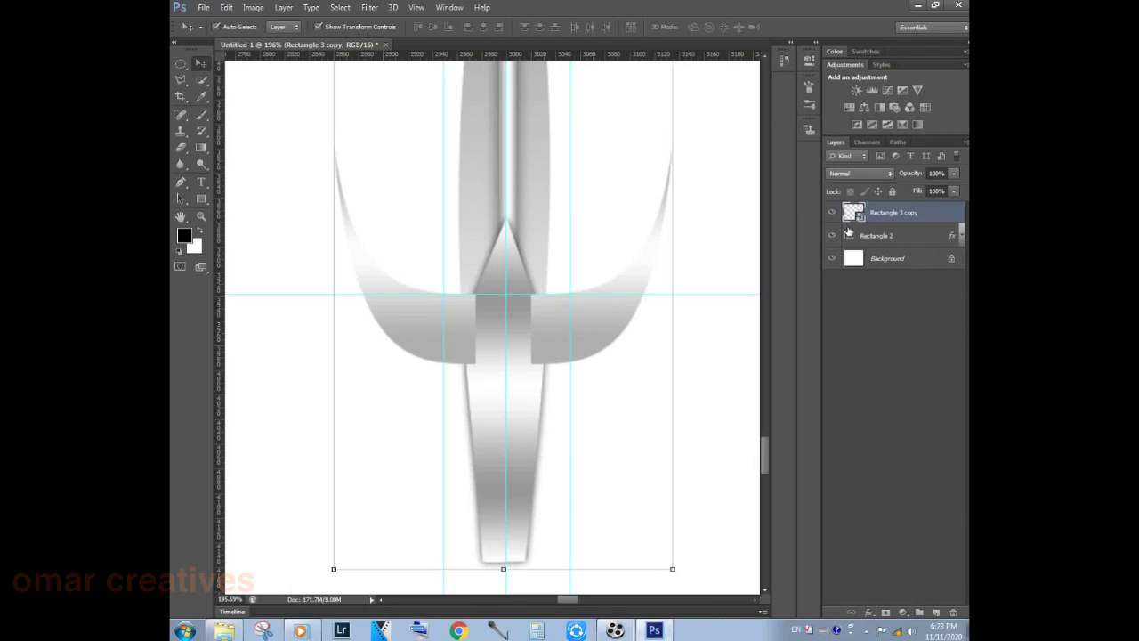
{"action": "key", "text": "ctrl+z"}
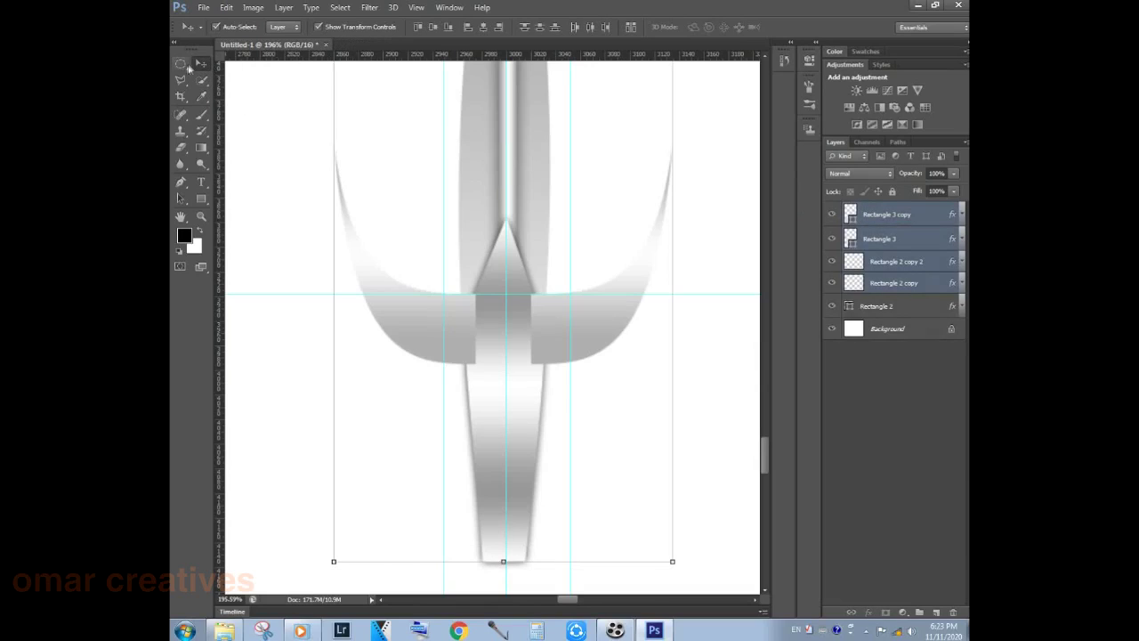
- Try and undo a merge and Flatten Image, then convert the selected sword layers to a smart object
{"action": "left_click", "coordinate": [181, 64]}
{"action": "right_click", "coordinate": [870, 264]}
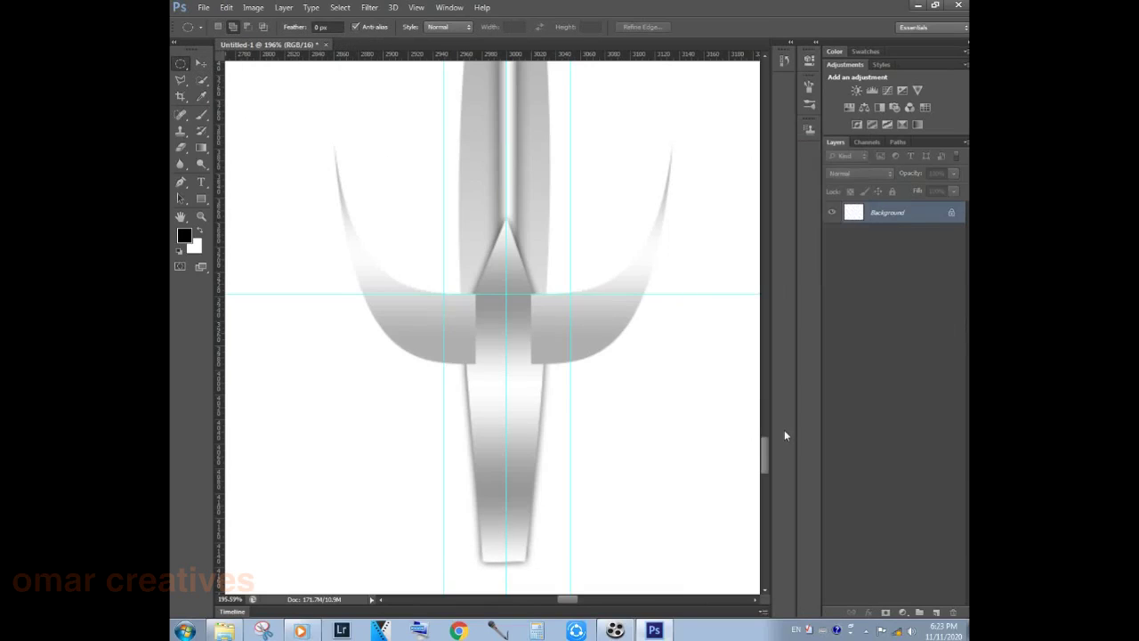
{"action": "key", "text": "ctrl+z"}
{"action": "right_click", "coordinate": [879, 256]}
{"action": "left_click", "coordinate": [788, 442]}
{"action": "key", "text": "ctrl+z"}
{"action": "right_click", "coordinate": [894, 260]}
{"action": "left_click", "coordinate": [801, 208]}
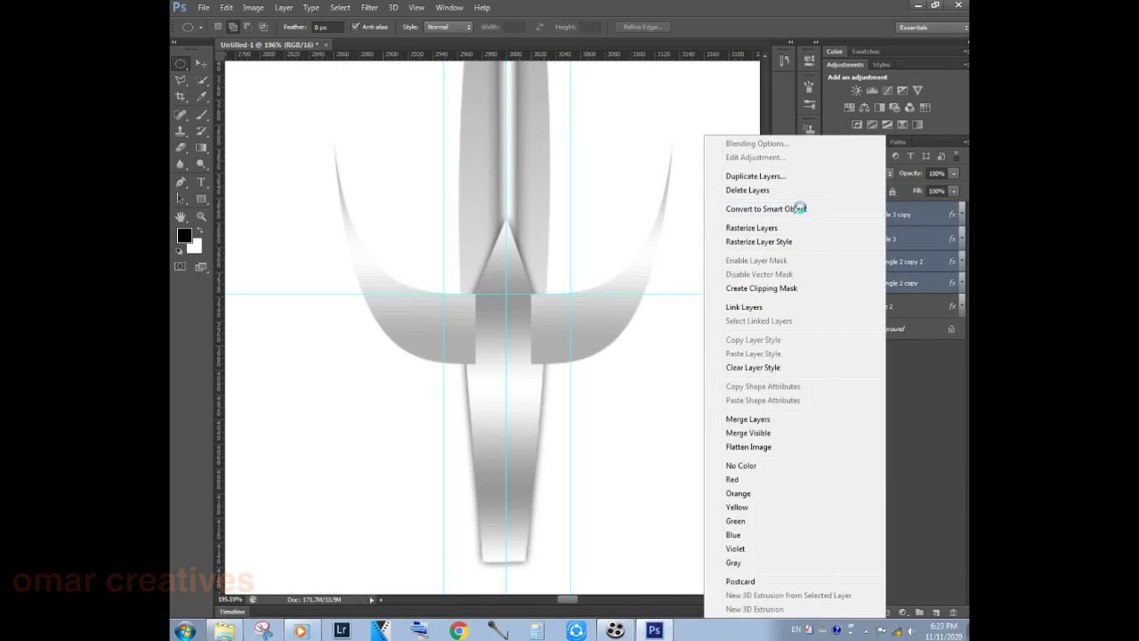
- Open the hilt's layer style and enable Gradient Overlay, leaving Pattern Overlay off
{"action": "double_click", "coordinate": [930, 217]}
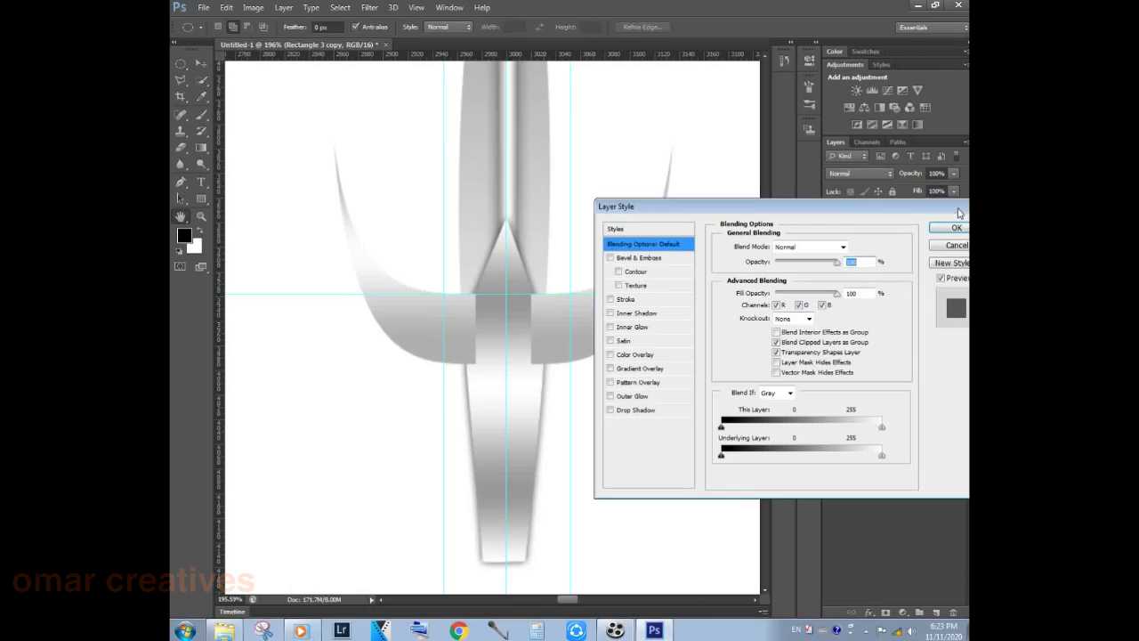
{"action": "left_click", "coordinate": [638, 368]}
{"action": "left_click", "coordinate": [611, 368]}
{"action": "left_click", "coordinate": [638, 382]}
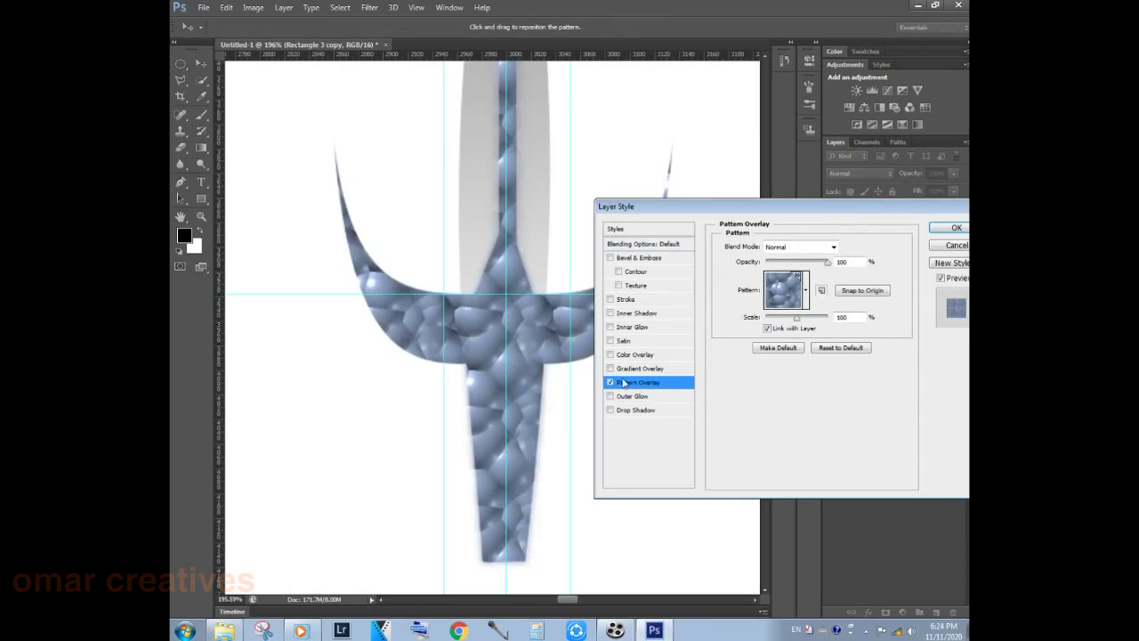
{"action": "left_click", "coordinate": [610, 381]}
{"action": "left_click", "coordinate": [638, 368]}
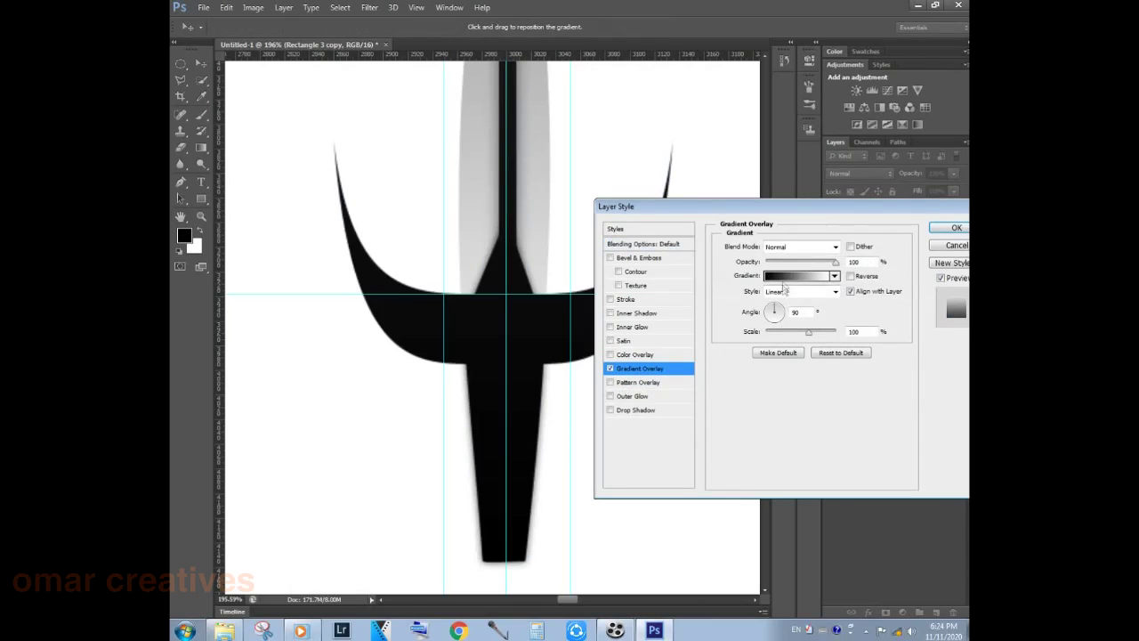
- Set the overlay gradient to light grey, white and grey stops
{"action": "left_click", "coordinate": [783, 277]}
{"action": "left_click", "coordinate": [774, 258]}
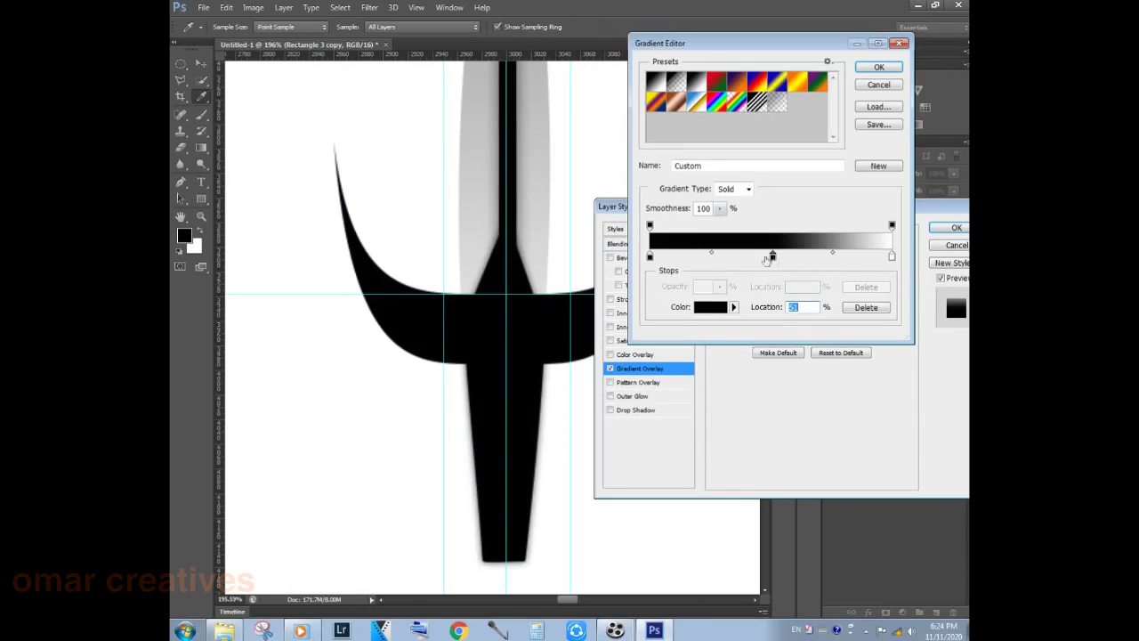
{"action": "left_click", "coordinate": [650, 257]}
{"action": "left_click", "coordinate": [860, 236]}
{"action": "left_click", "coordinate": [773, 257]}
{"action": "left_click", "coordinate": [888, 236]}
{"action": "left_click", "coordinate": [892, 257]}
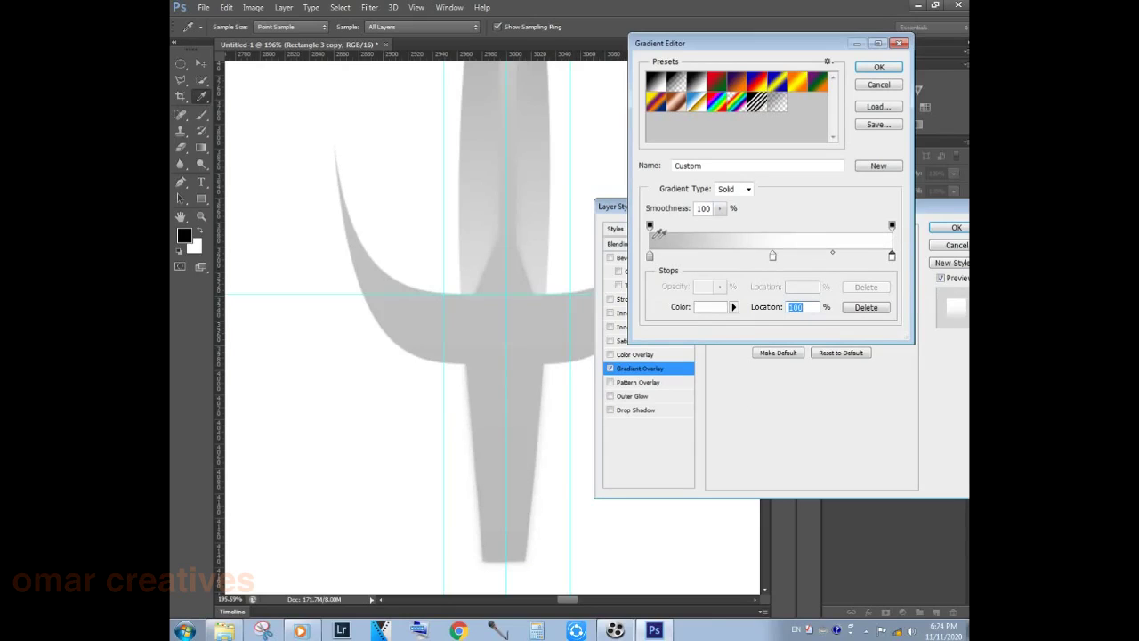
{"action": "left_click", "coordinate": [655, 231]}
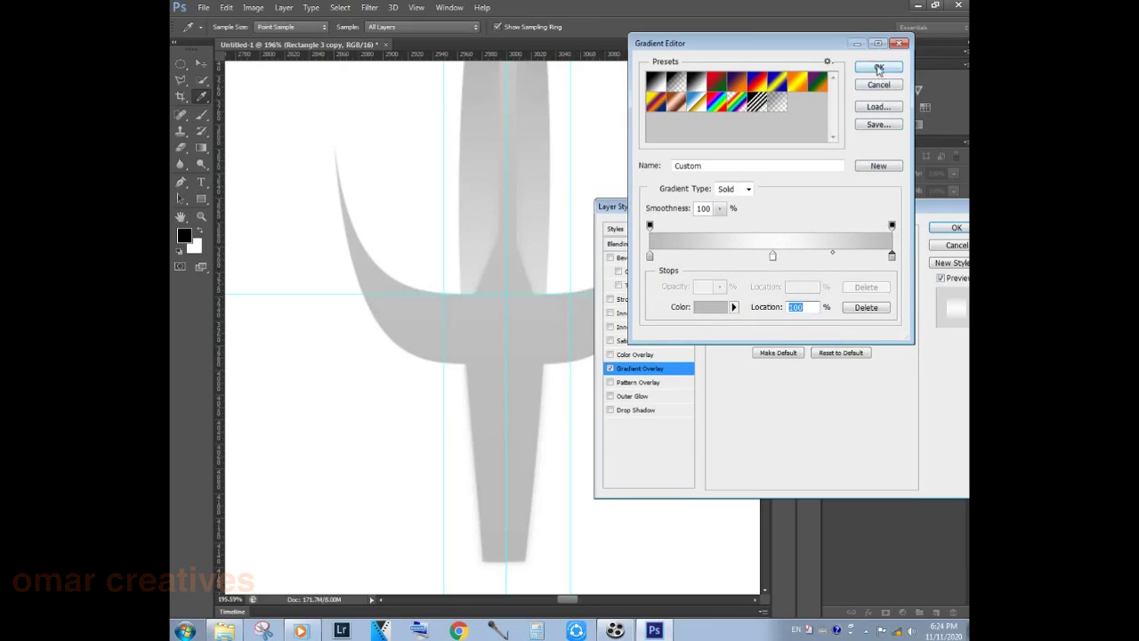
{"action": "left_click", "coordinate": [878, 66]}
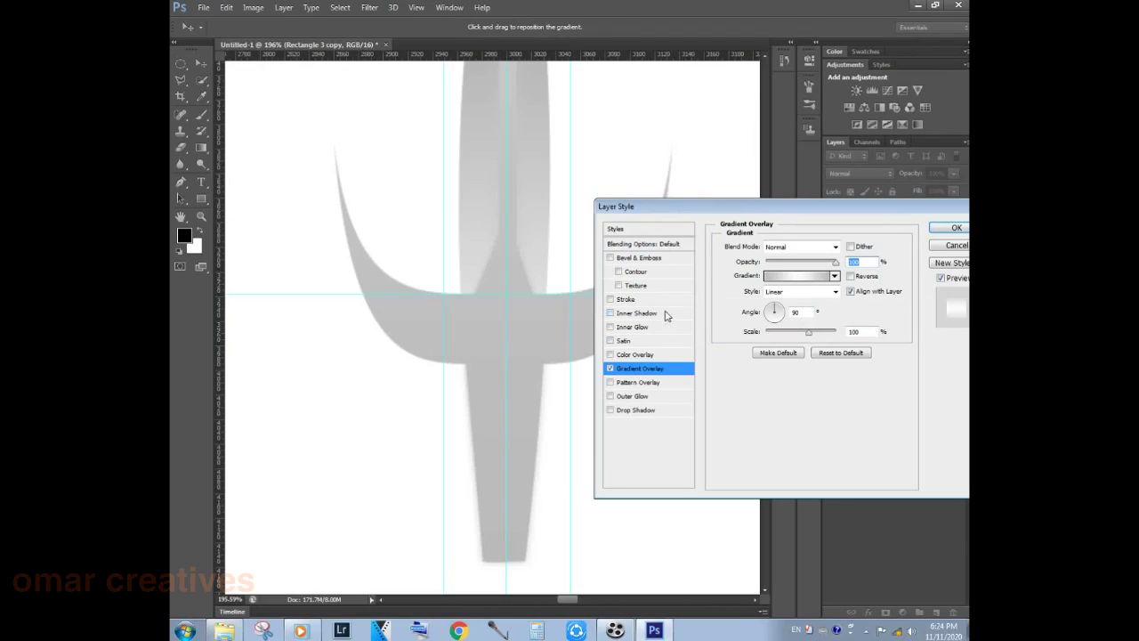
- Add a drop shadow with 0 px distance and spread, 1 px size, and 82% opacity
{"action": "left_click", "coordinate": [644, 384]}
{"action": "left_click", "coordinate": [610, 382]}
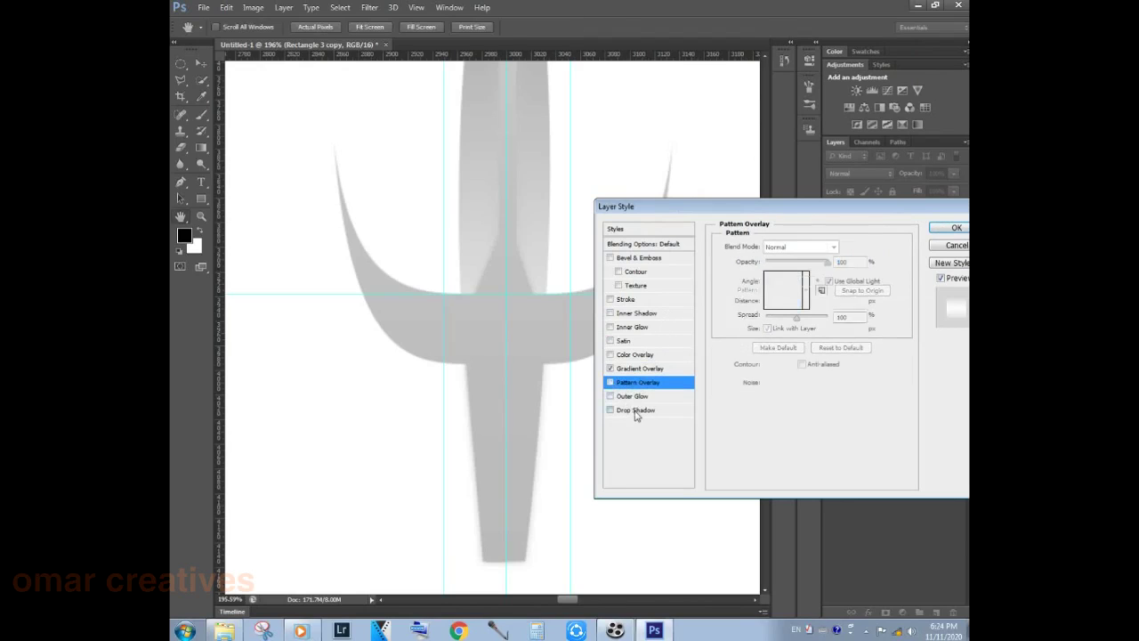
{"action": "left_click", "coordinate": [620, 410]}
{"action": "mouse_move", "coordinate": [813, 302]}
{"action": "left_mouse_down"}
{"action": "mouse_move", "coordinate": [725, 307]}
{"action": "mouse_move", "coordinate": [794, 316]}
{"action": "mouse_move", "coordinate": [766, 317]}
{"action": "mouse_move", "coordinate": [767, 331]}
{"action": "left_mouse_up"}
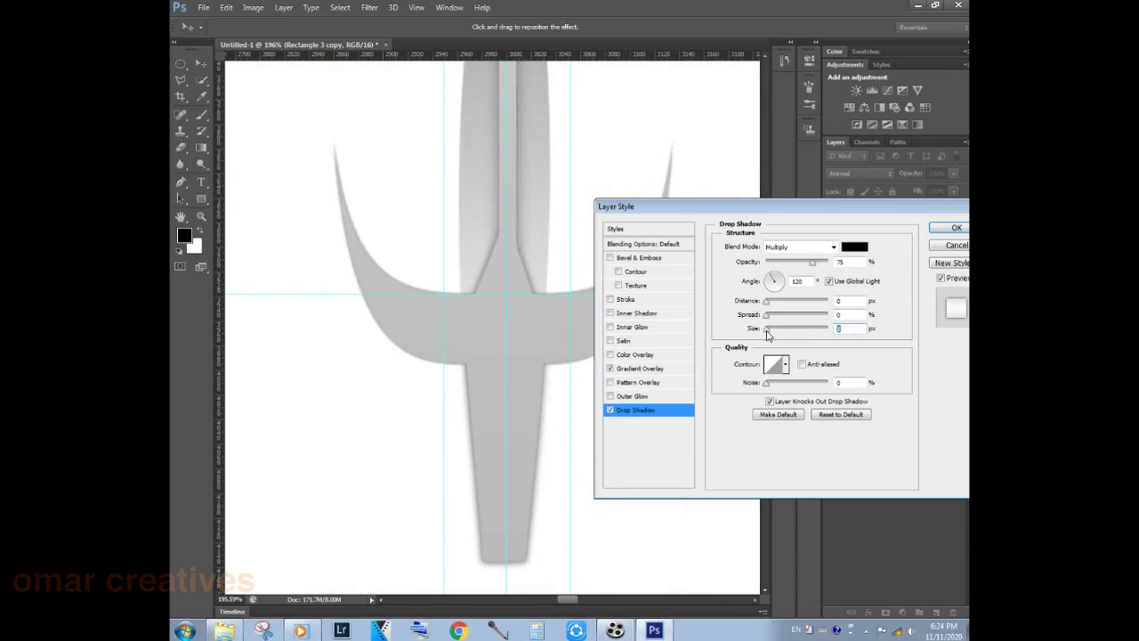
{"action": "left_click_drag", "start_coordinate": [812, 264], "coordinate": [821, 269]}
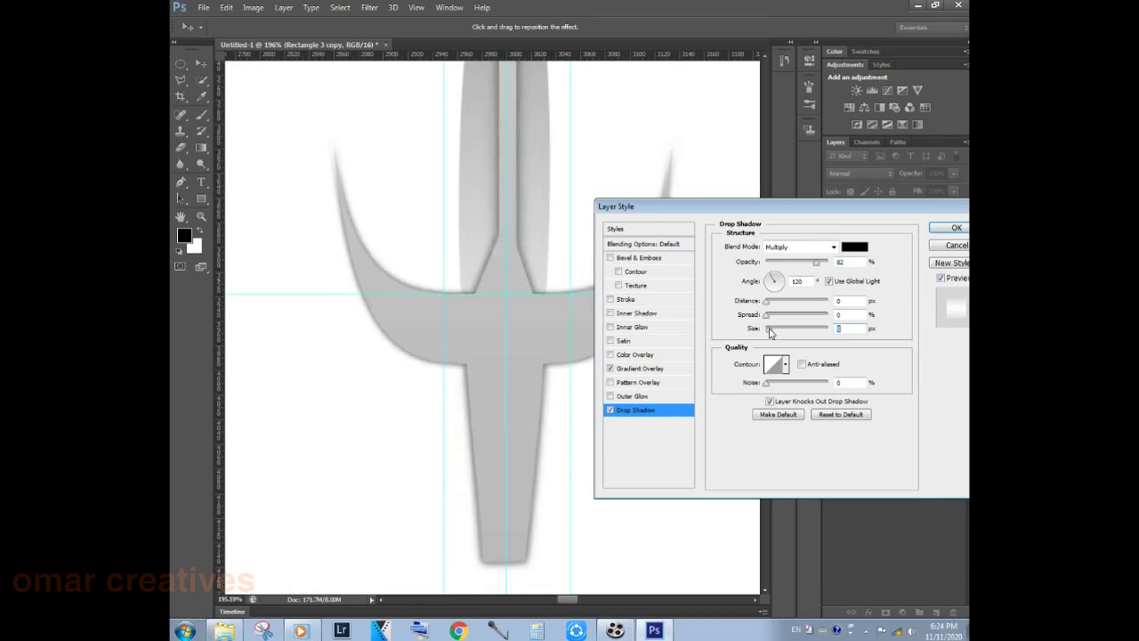
{"action": "left_click", "coordinate": [657, 368]}
- Add gradient stops at 25%, 50% and 75%, alternating white and grey, for banded metal
{"action": "left_click", "coordinate": [787, 275]}
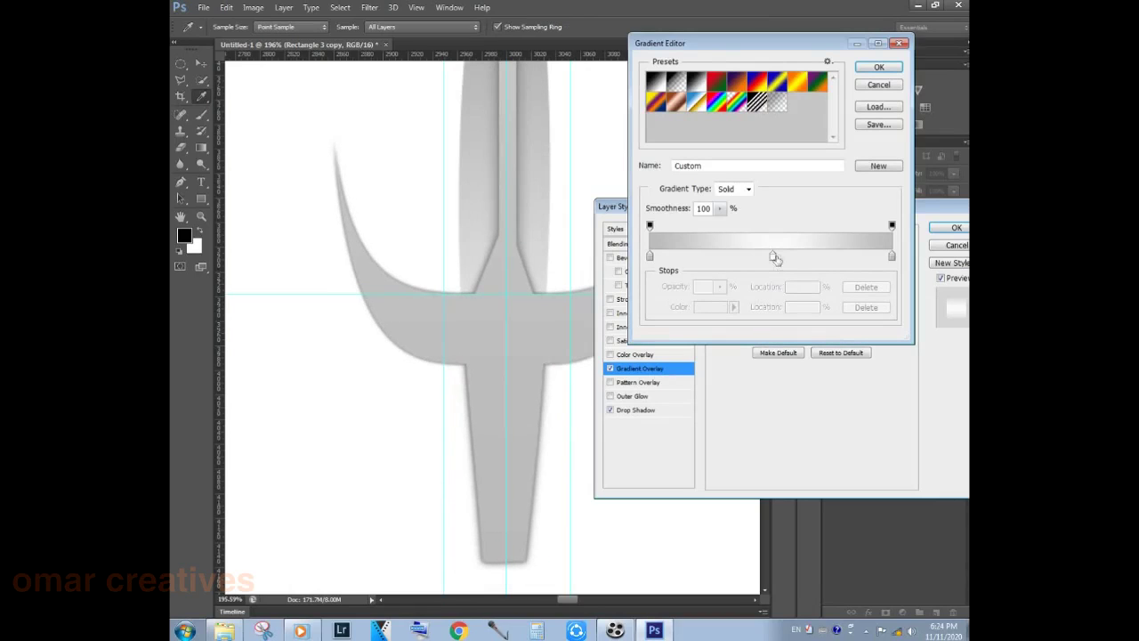
{"action": "left_click", "coordinate": [711, 257]}
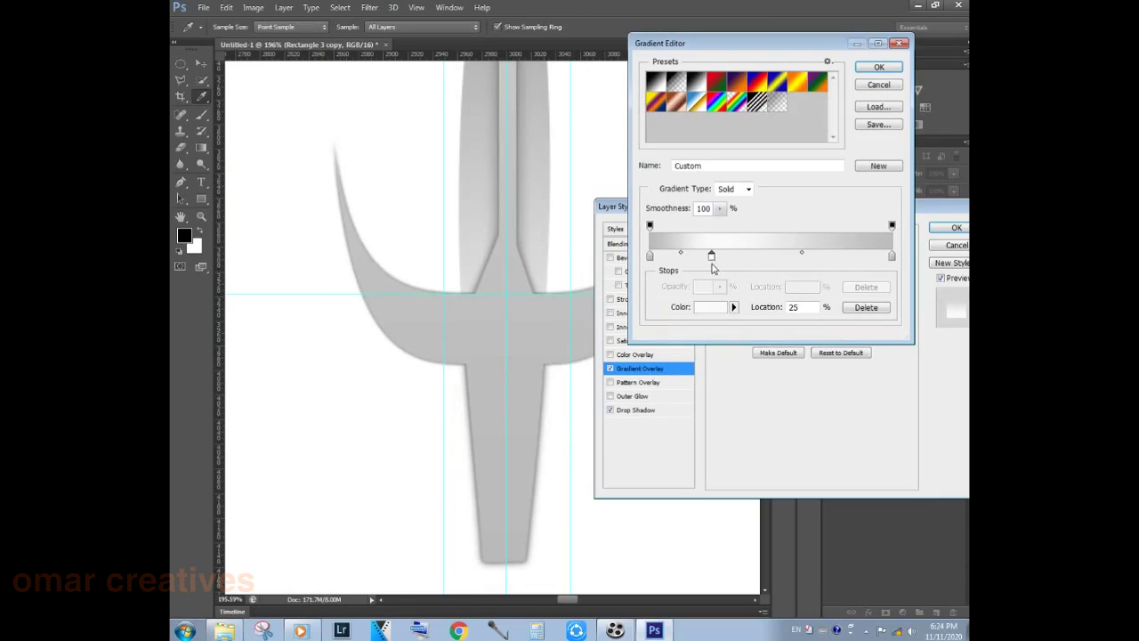
{"action": "left_click", "coordinate": [771, 257]}
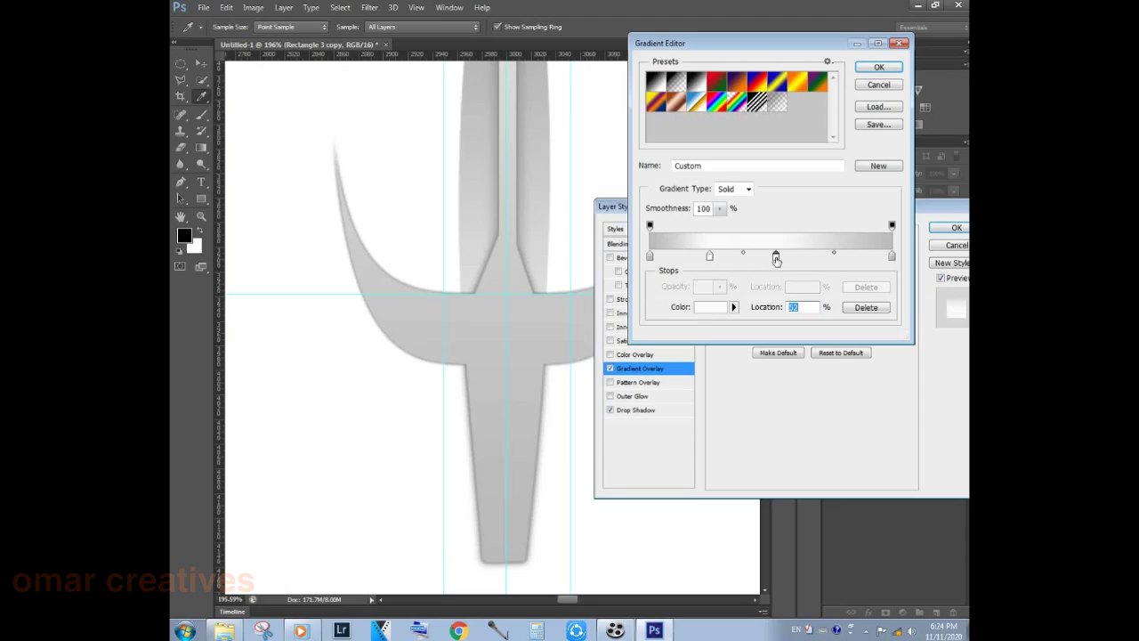
{"action": "left_click", "coordinate": [831, 257]}
{"action": "left_click", "coordinate": [771, 257]}
{"action": "left_click", "coordinate": [667, 238]}
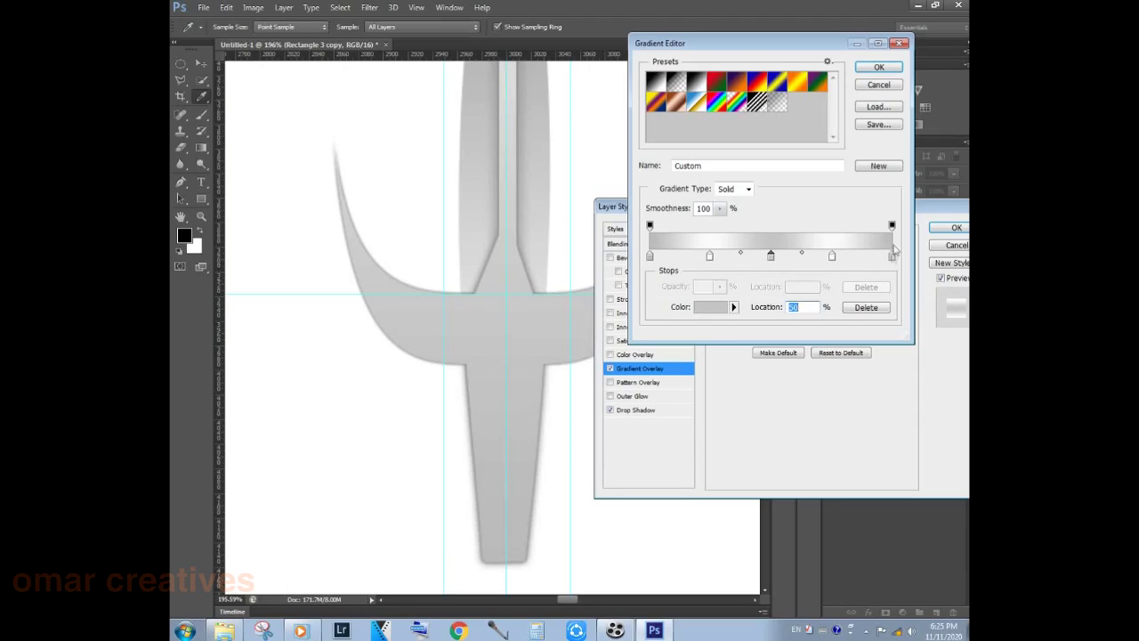
{"action": "left_click", "coordinate": [875, 68]}
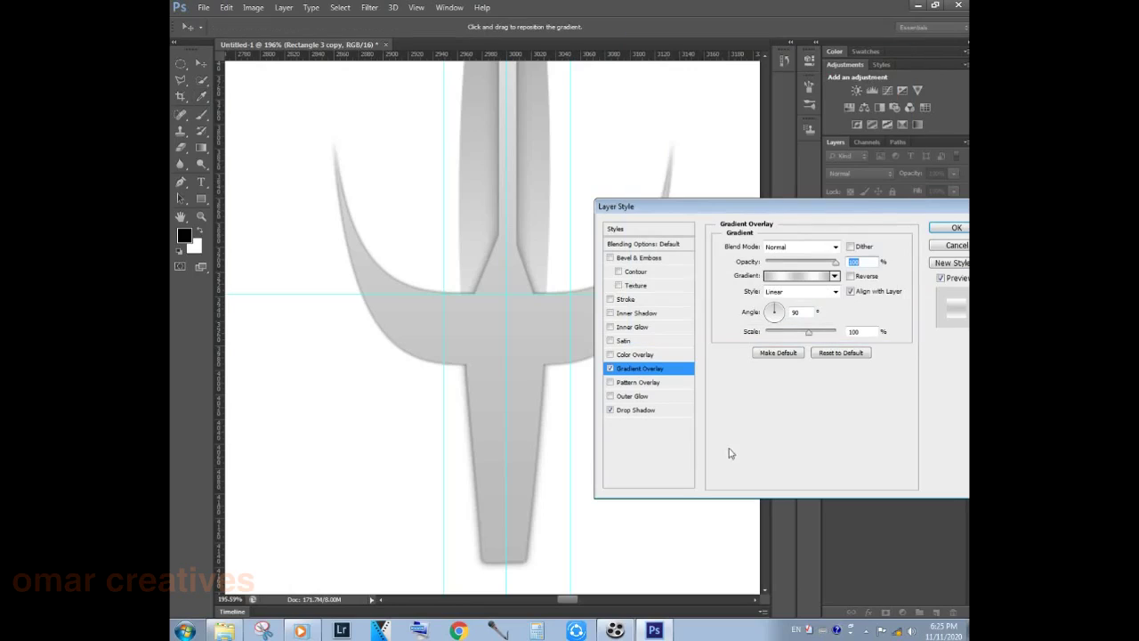
- Enable the drop shadow, adjust gradient overlay opacity and scale, and apply the style
{"action": "left_click", "coordinate": [612, 411]}
{"action": "left_click_drag", "start_coordinate": [834, 263], "coordinate": [761, 279]}
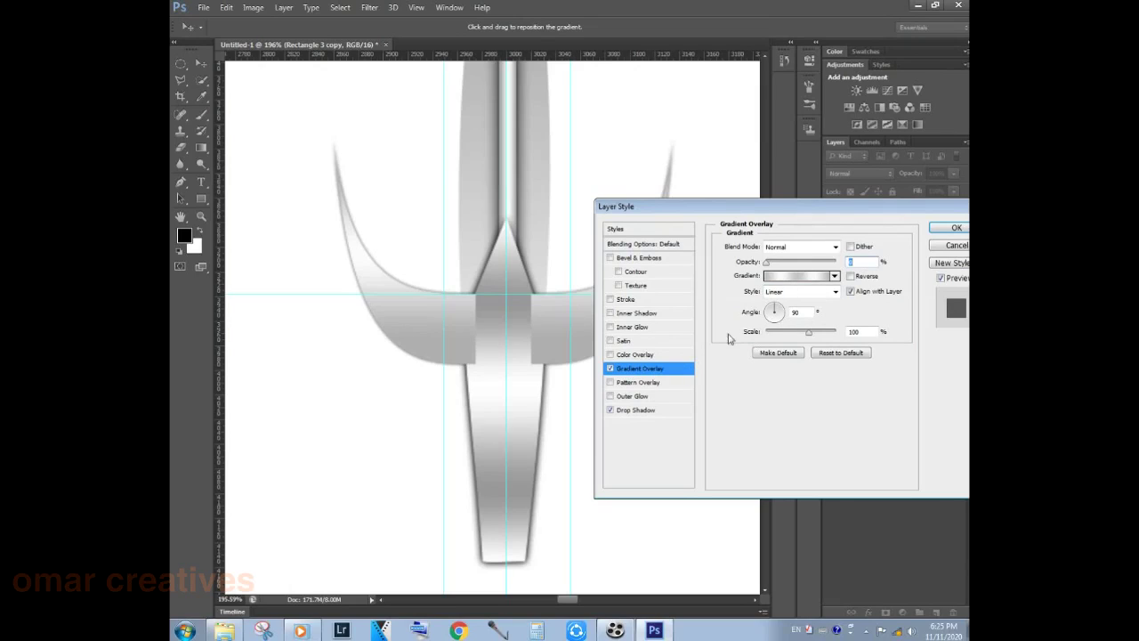
{"action": "left_click_drag", "start_coordinate": [808, 332], "coordinate": [799, 336]}
{"action": "left_click", "coordinate": [943, 230]}
{"action": "left_click", "coordinate": [962, 220]}
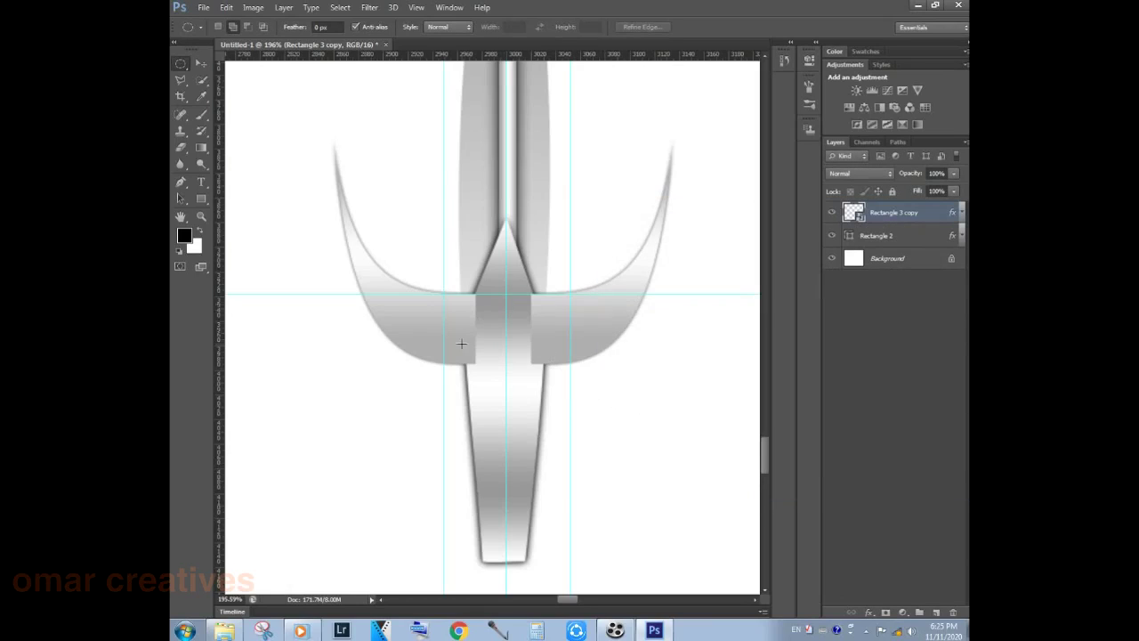
- Draw a 114 px circle with the Ellipse Tool over the crossguard's centre
{"action": "key", "text": "u"}
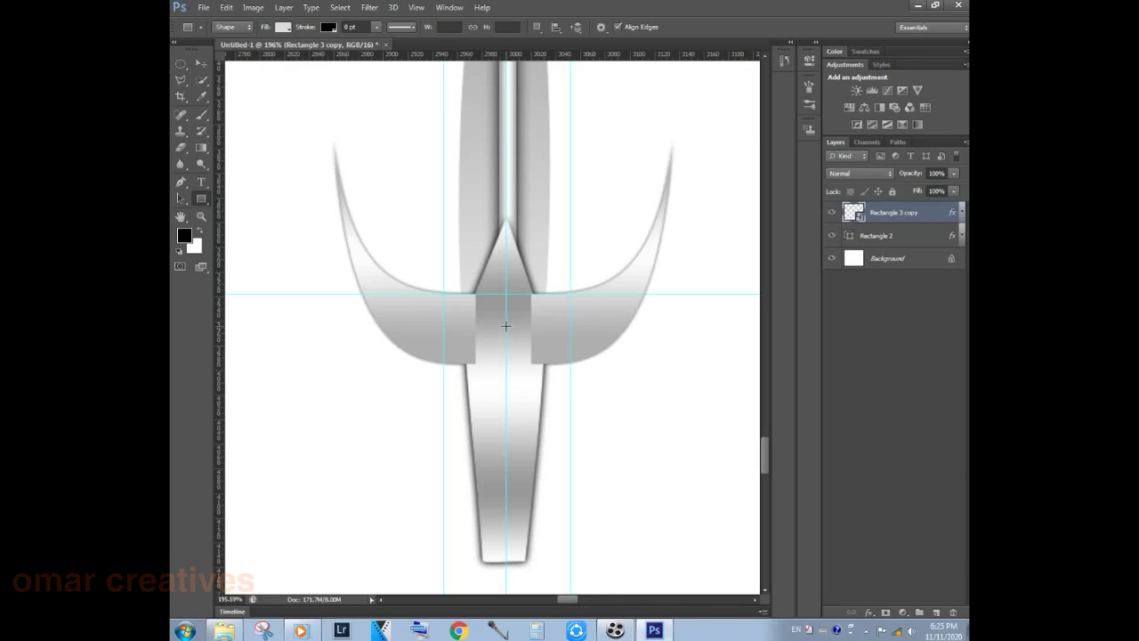
{"action": "left_click_drag", "start_coordinate": [529, 343], "coordinate": [528, 342]}
{"action": "key", "text": "ctrl+z"}
{"action": "right_click", "coordinate": [504, 323]}
{"action": "left_click", "coordinate": [201, 199]}
{"action": "right_click", "coordinate": [201, 198]}
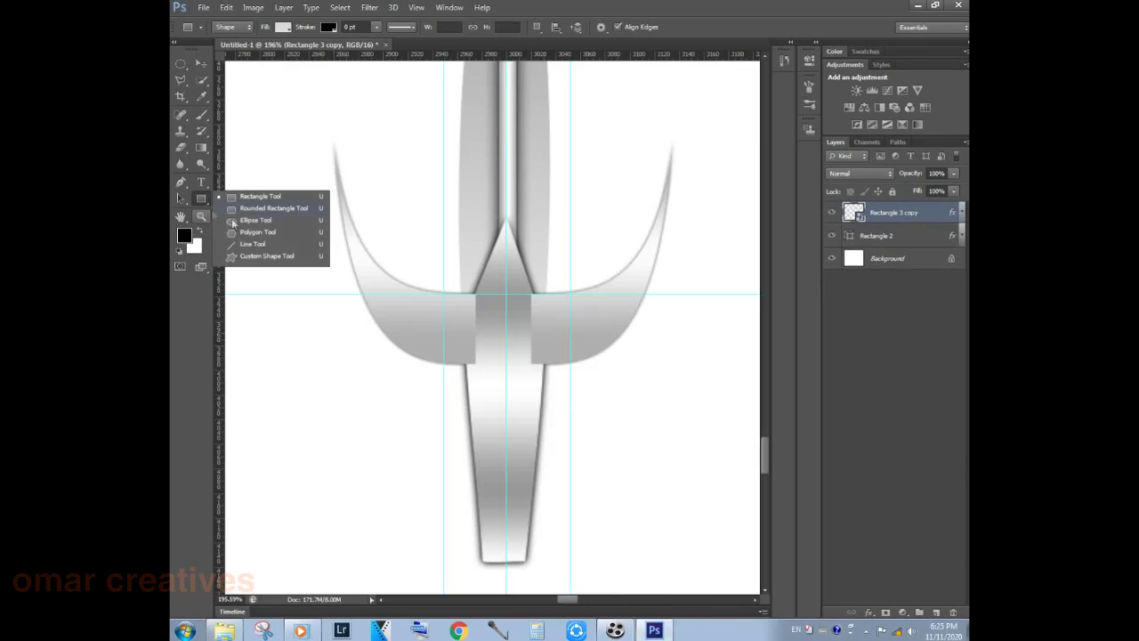
{"action": "left_click", "coordinate": [261, 220]}
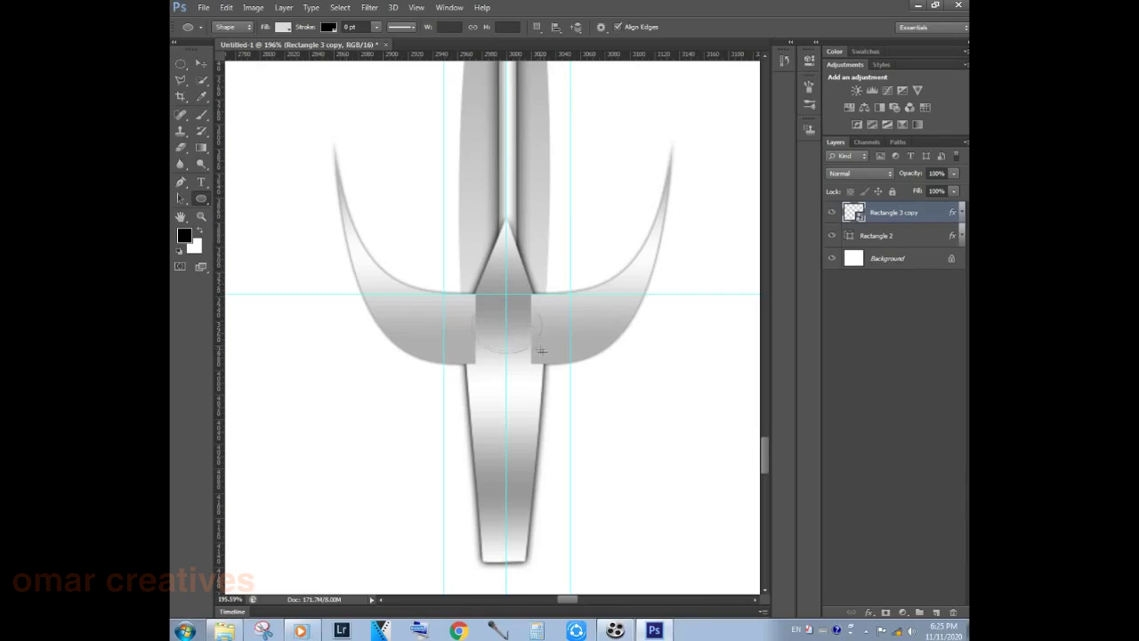
{"action": "left_click_drag", "start_coordinate": [541, 351], "coordinate": [575, 394]}
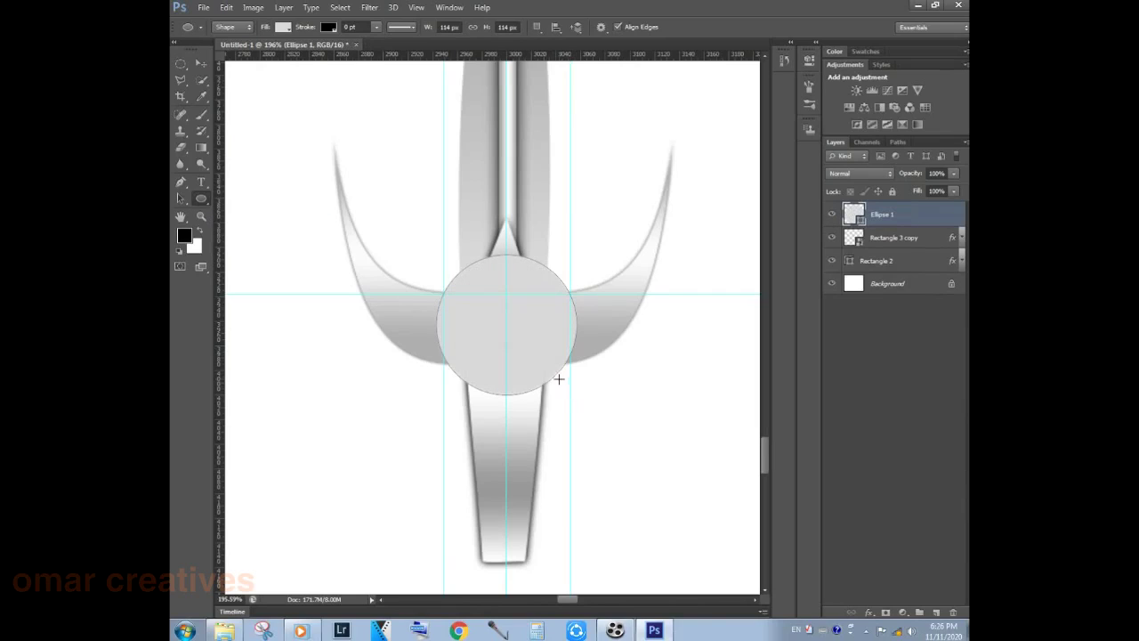
- Fill the circle bright yellow and open the Ellipse 1 layer style
{"action": "left_click", "coordinate": [283, 28]}
{"action": "left_click", "coordinate": [228, 102]}
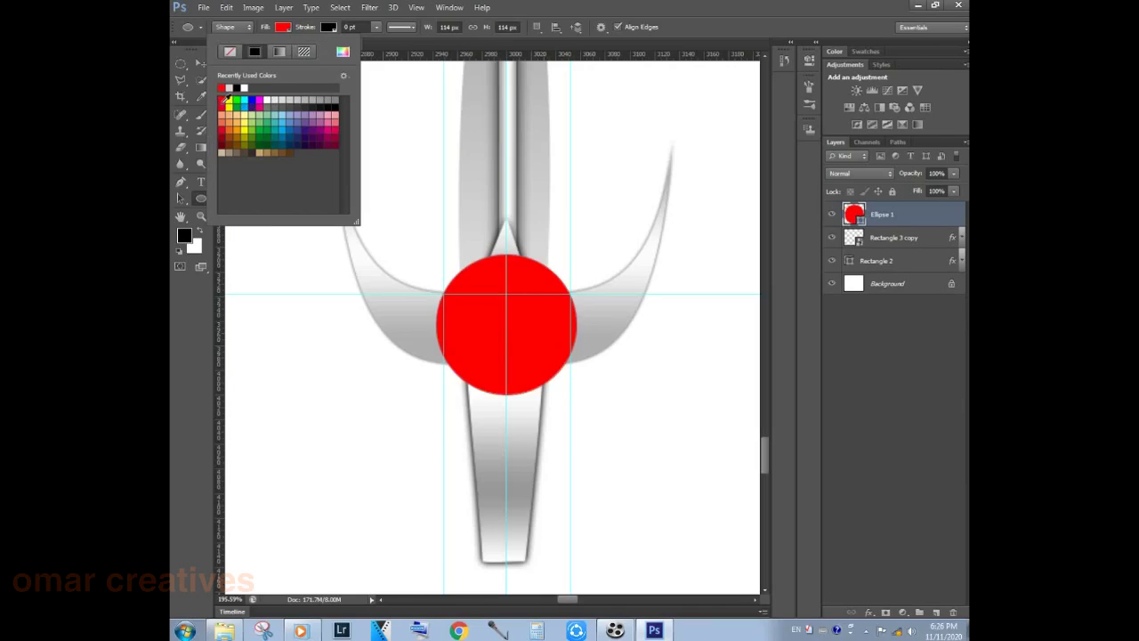
{"action": "left_click", "coordinate": [221, 108]}
{"action": "left_click", "coordinate": [284, 29]}
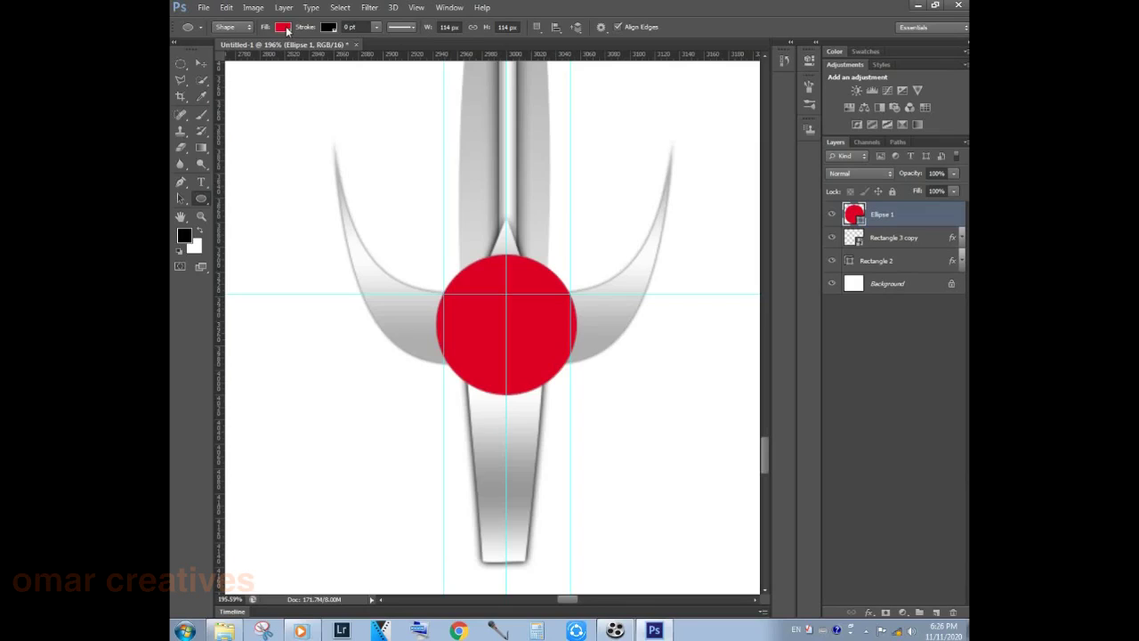
{"action": "left_click", "coordinate": [284, 28]}
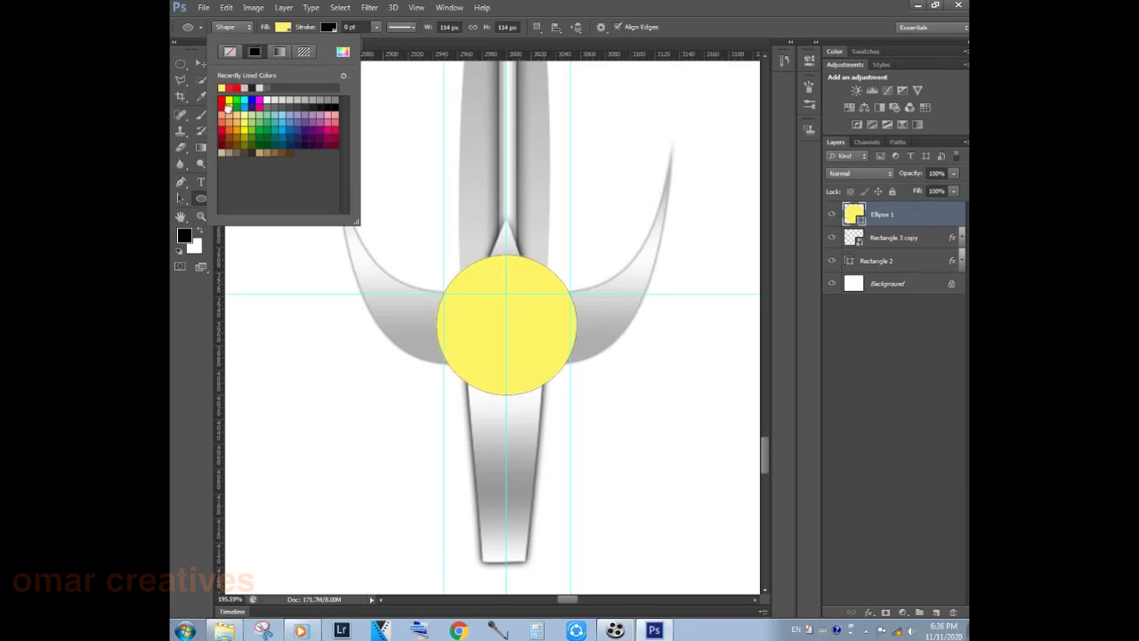
{"action": "left_click", "coordinate": [228, 105]}
{"action": "left_click", "coordinate": [283, 27]}
{"action": "double_click", "coordinate": [957, 212]}
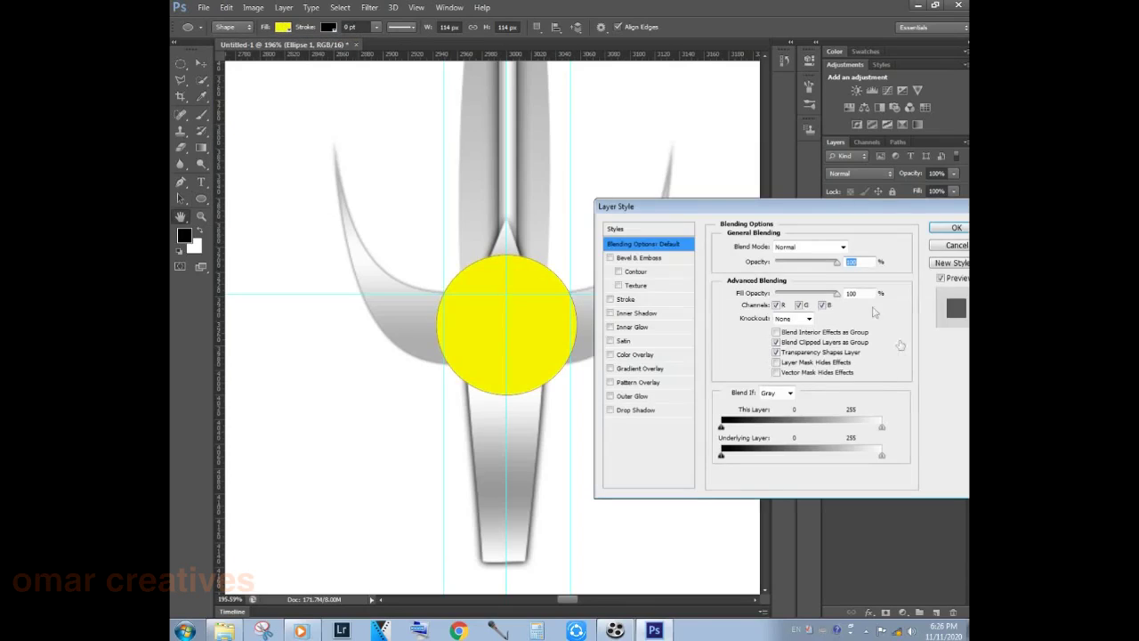
- Enable Gradient Overlay on Ellipse 1 and set the left gradient stop to gold
{"action": "left_click", "coordinate": [633, 370]}
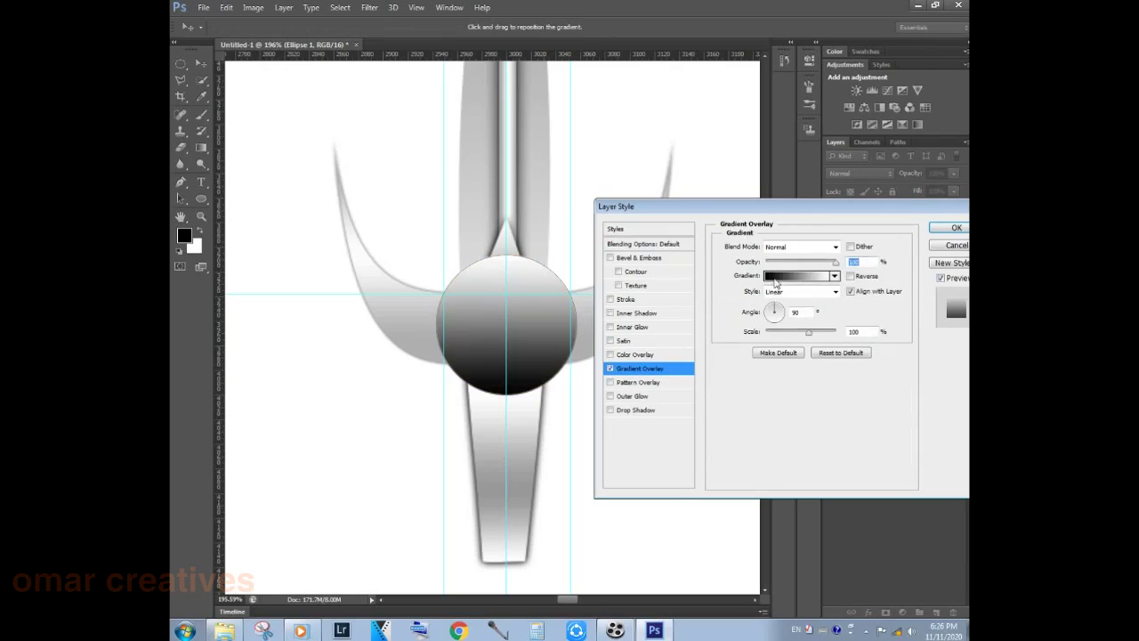
{"action": "left_click", "coordinate": [799, 276]}
{"action": "double_click", "coordinate": [650, 255]}
{"action": "left_click_drag", "start_coordinate": [859, 224], "coordinate": [859, 221]}
{"action": "left_click", "coordinate": [822, 132]}
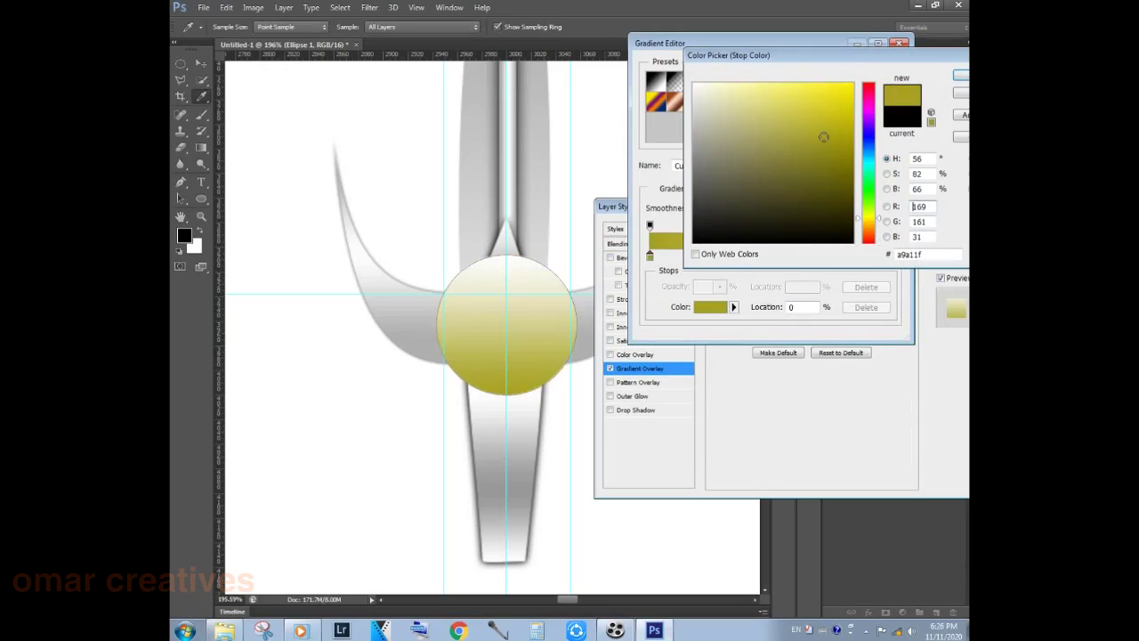
{"action": "left_click", "coordinate": [792, 104]}
{"action": "left_click_drag", "start_coordinate": [822, 147], "coordinate": [816, 92]}
{"action": "left_click", "coordinate": [961, 76]}
- Set the right gradient stop to a matching gold as well
{"action": "double_click", "coordinate": [892, 265]}
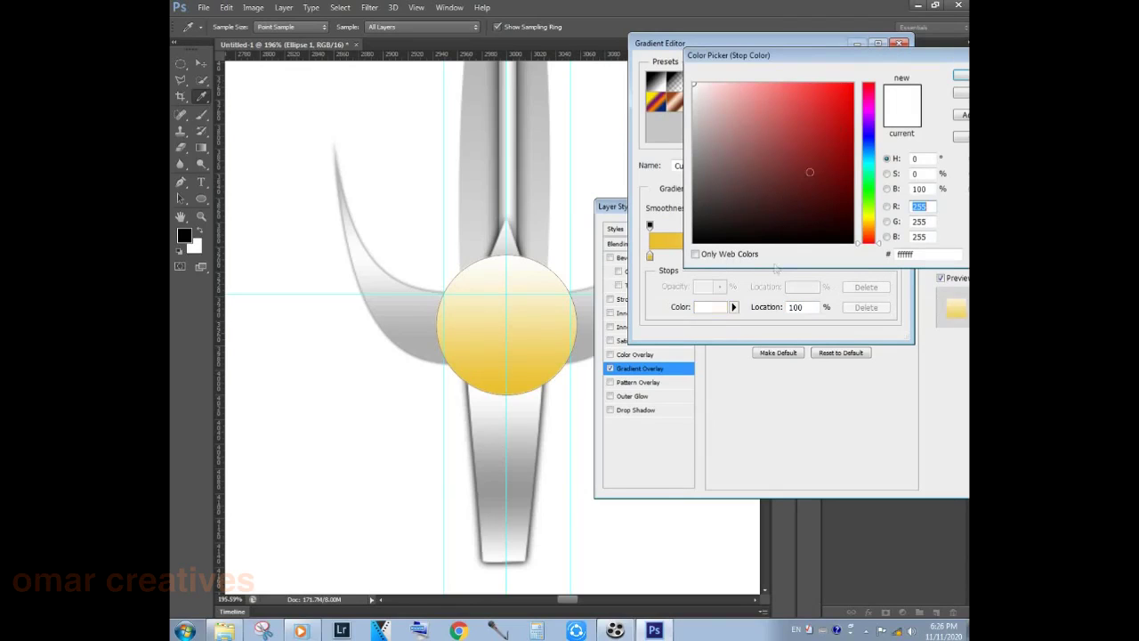
{"action": "left_click", "coordinate": [836, 132]}
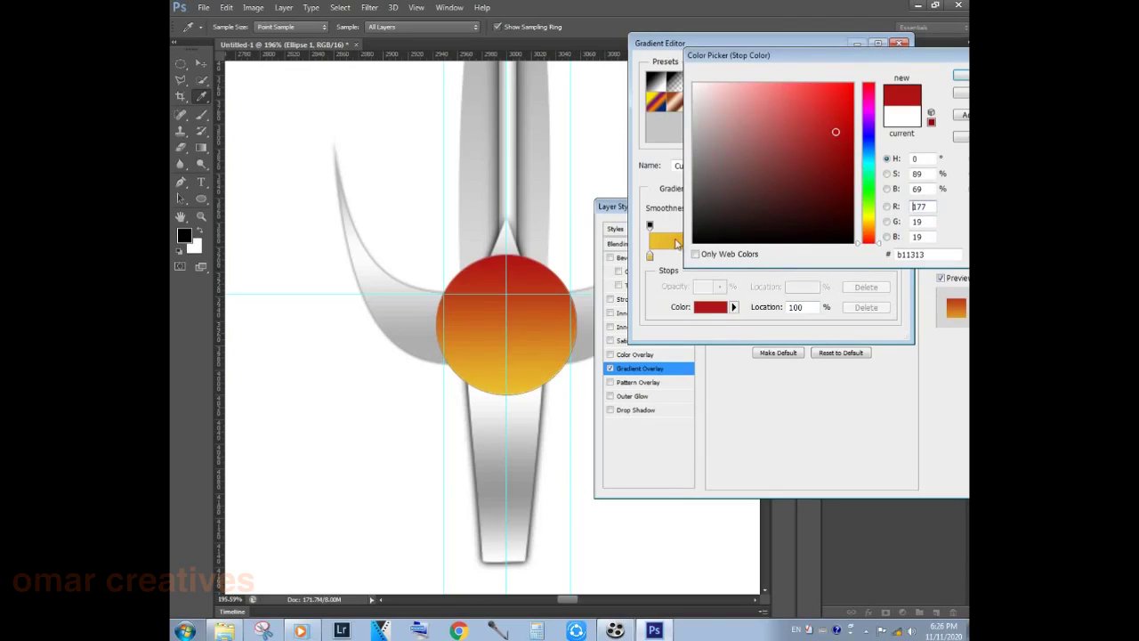
{"action": "left_click", "coordinate": [863, 219]}
{"action": "left_click", "coordinate": [864, 220]}
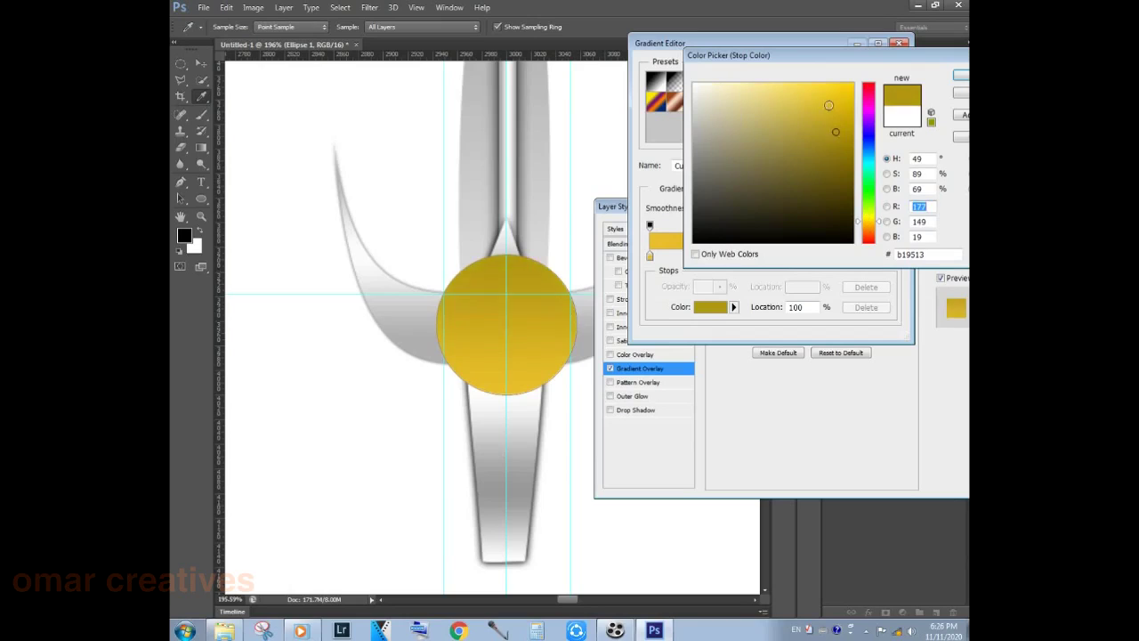
{"action": "left_click", "coordinate": [826, 104]}
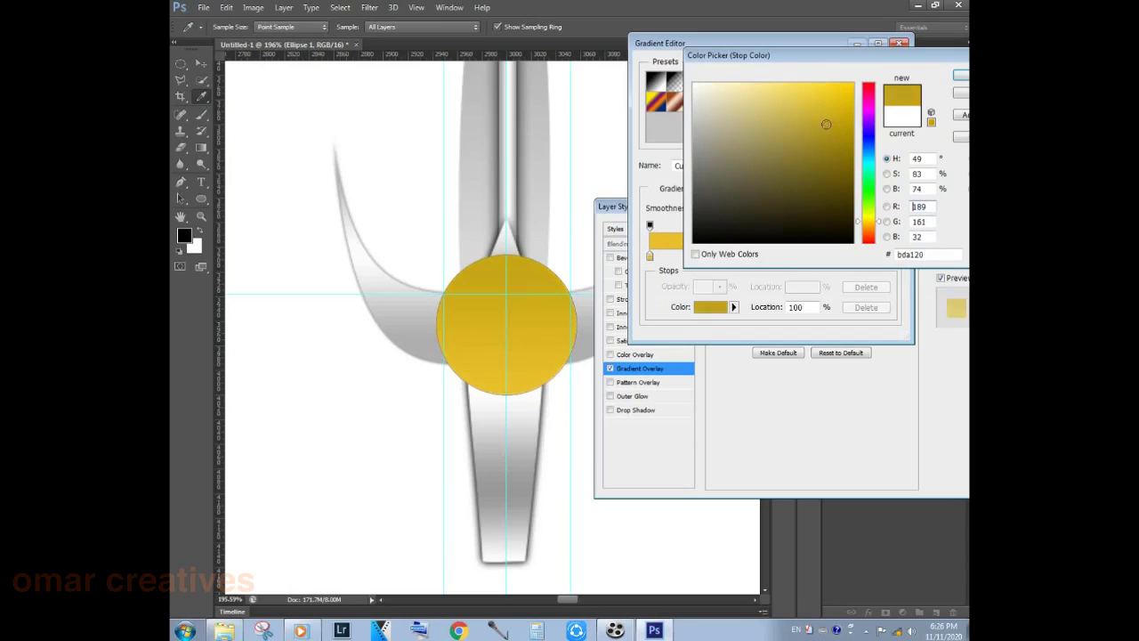
{"action": "left_click", "coordinate": [960, 74]}
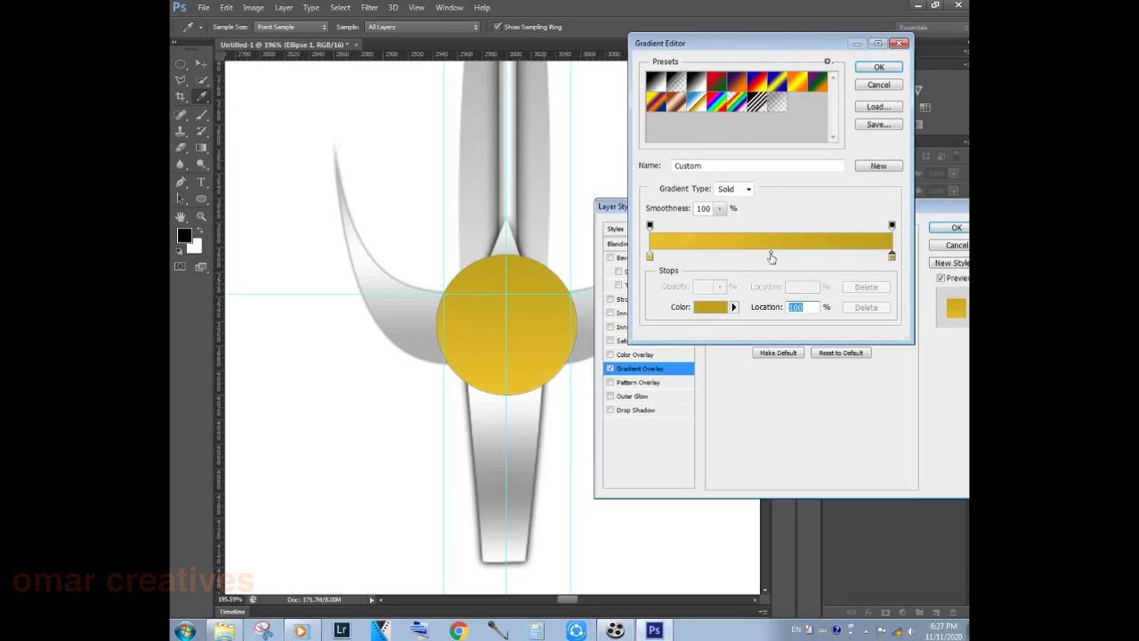
- Add a darker gold stop and make the right-end stop a lighter gold
{"action": "left_click_drag", "start_coordinate": [854, 258], "coordinate": [835, 258]}
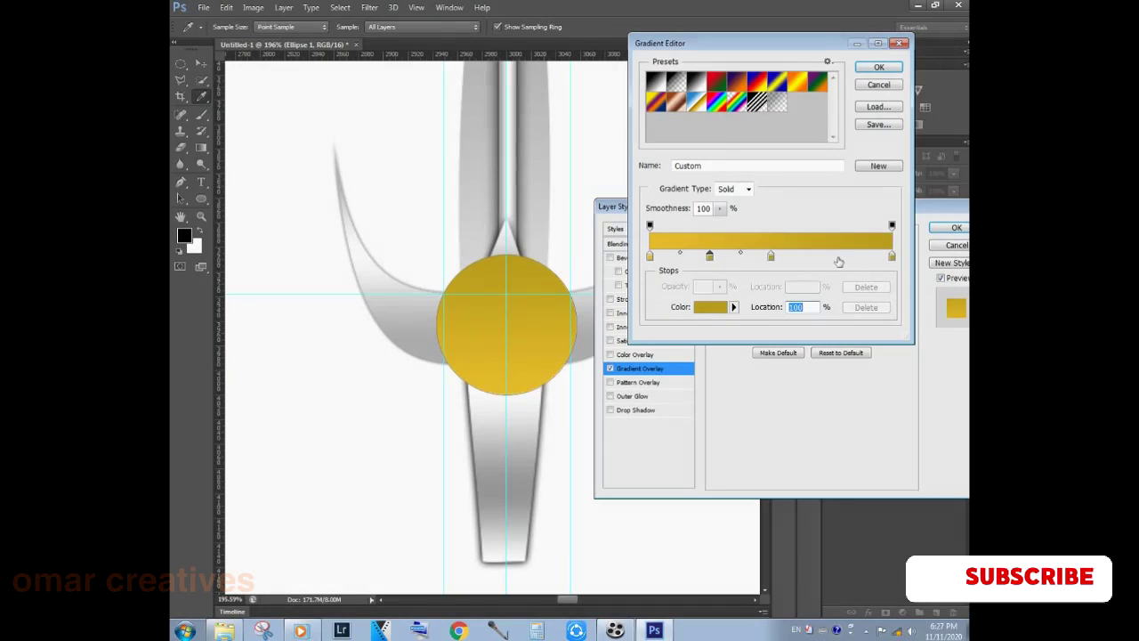
{"action": "double_click", "coordinate": [709, 257]}
{"action": "left_click", "coordinate": [834, 137]}
{"action": "left_click", "coordinate": [961, 78]}
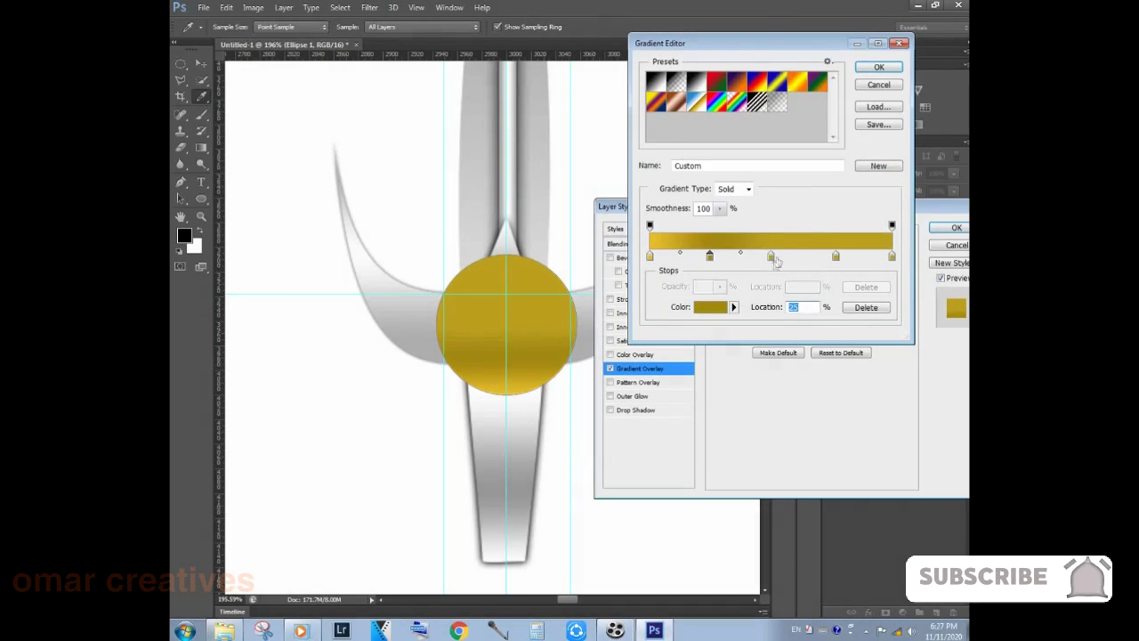
{"action": "left_click", "coordinate": [835, 257]}
{"action": "left_click", "coordinate": [891, 257]}
{"action": "left_click", "coordinate": [772, 240]}
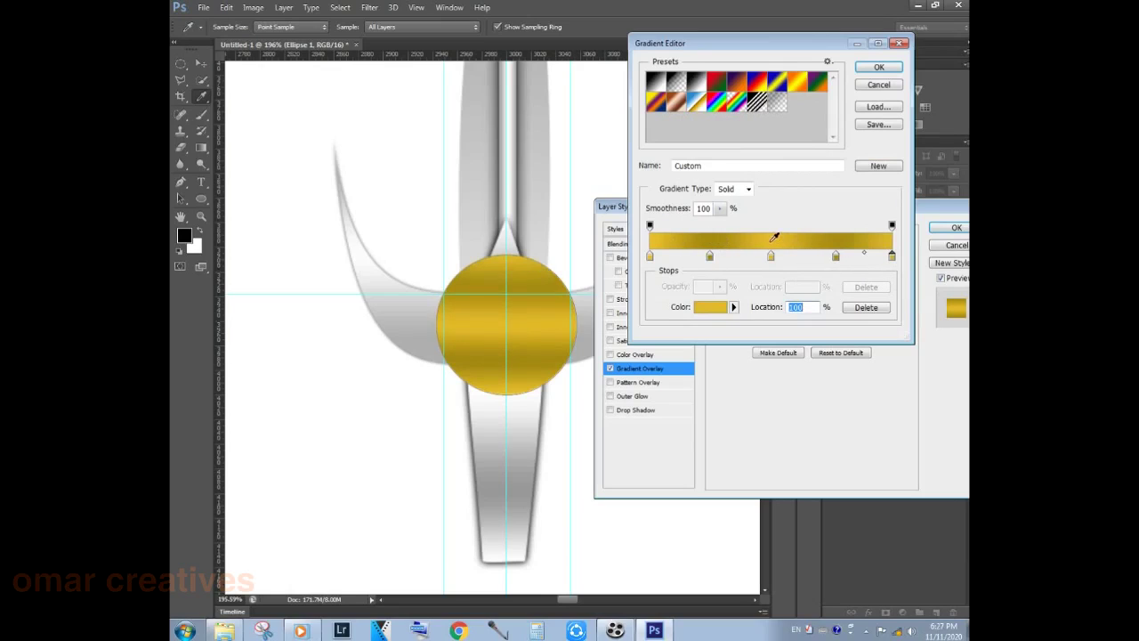
- Move the gold stops to about 20% and 84%, then apply the gradient to the circle
{"action": "left_click", "coordinate": [709, 257]}
{"action": "left_click_drag", "start_coordinate": [709, 257], "coordinate": [699, 257]}
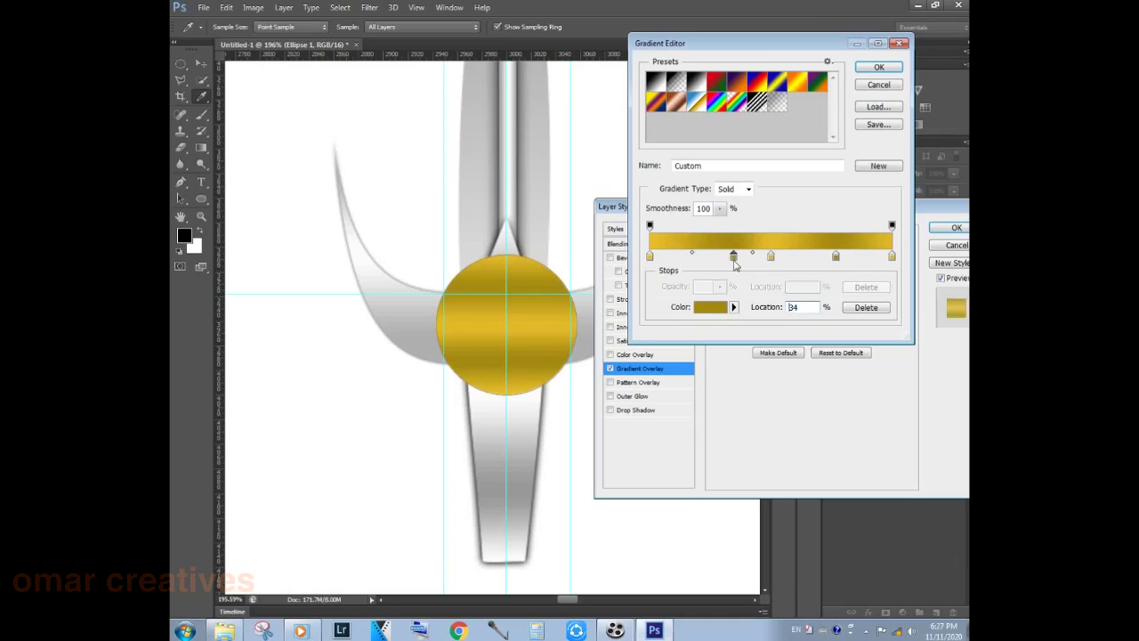
{"action": "left_click_drag", "start_coordinate": [700, 257], "coordinate": [691, 257]}
{"action": "left_click_drag", "start_coordinate": [835, 257], "coordinate": [853, 257]}
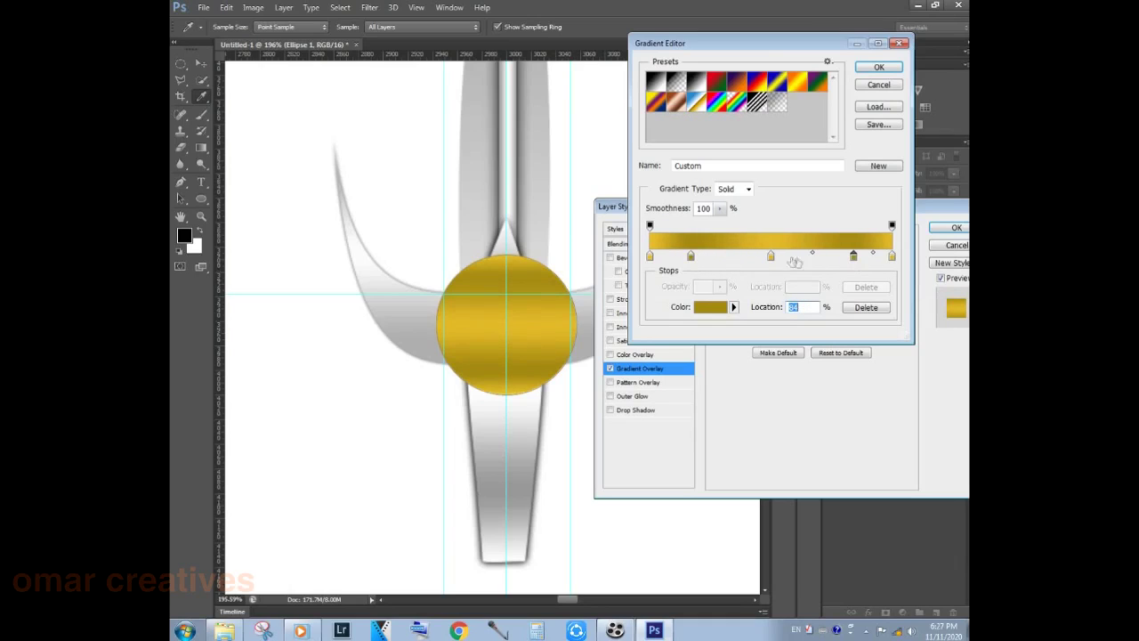
{"action": "left_click", "coordinate": [879, 68]}
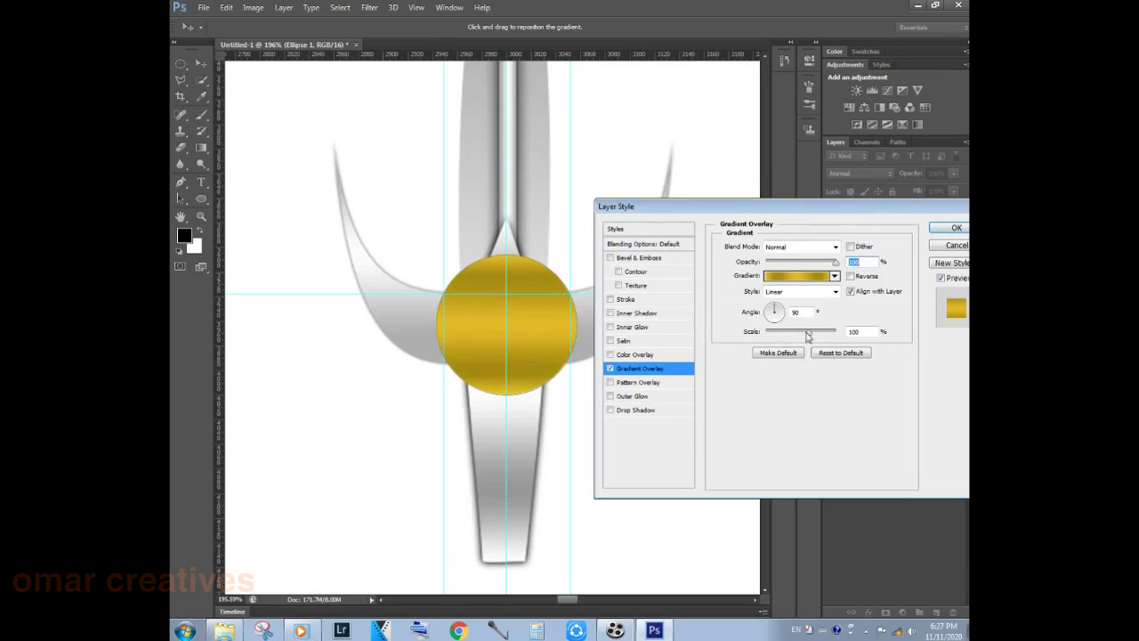
{"action": "left_click", "coordinate": [945, 229]}
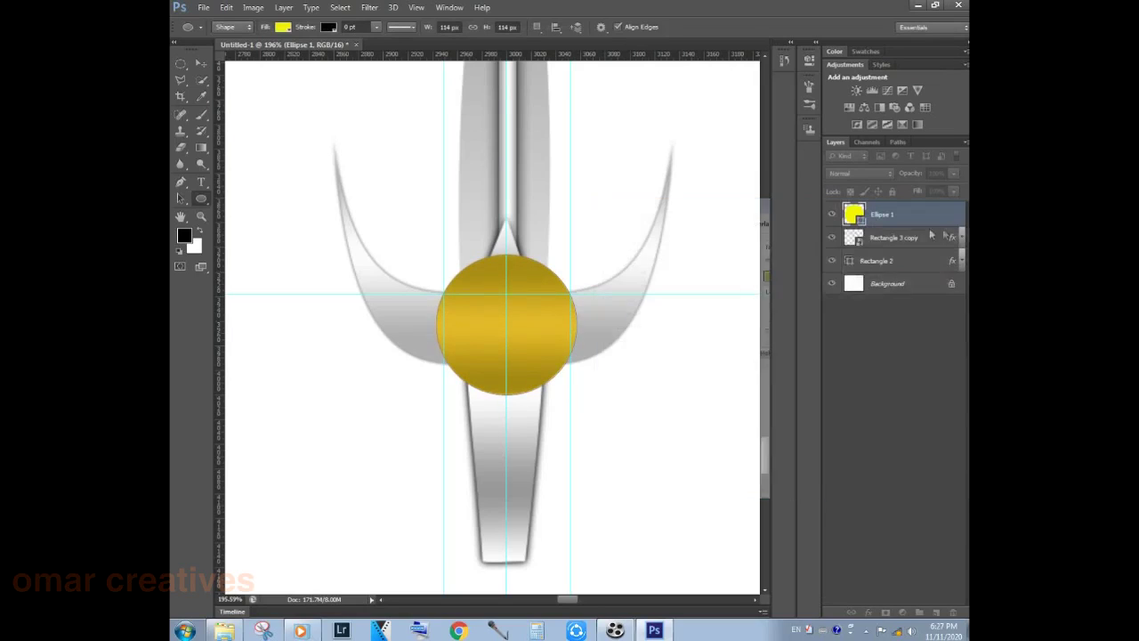
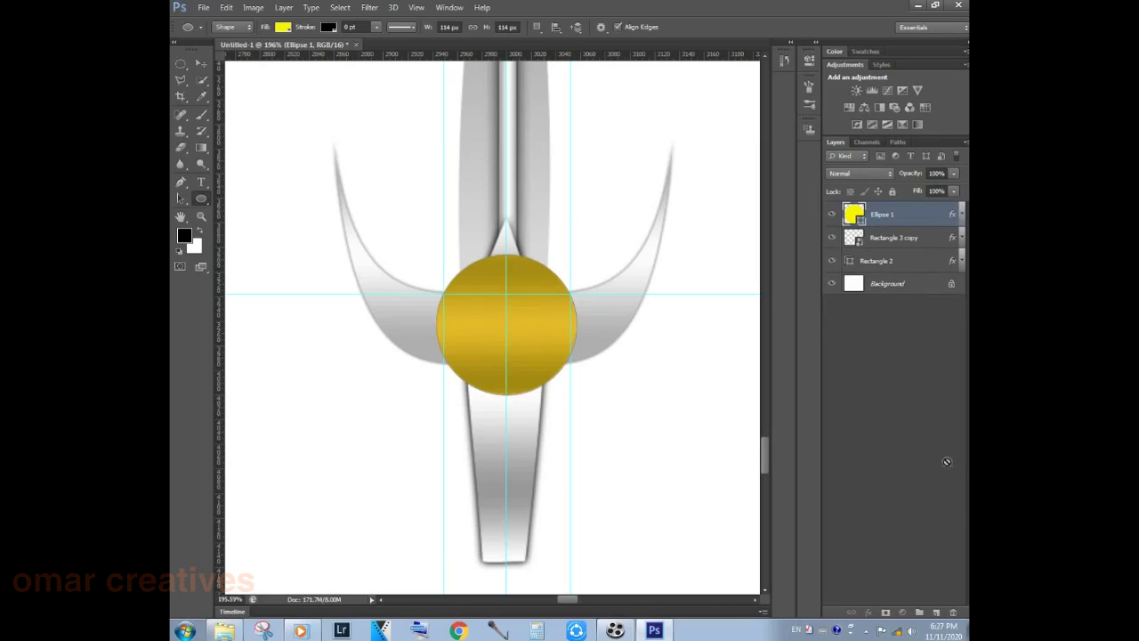
- Duplicate Ellipse 1 and scale the copy to 65.79% as a centred inner disc
{"action": "left_click_drag", "start_coordinate": [947, 218], "coordinate": [935, 613]}
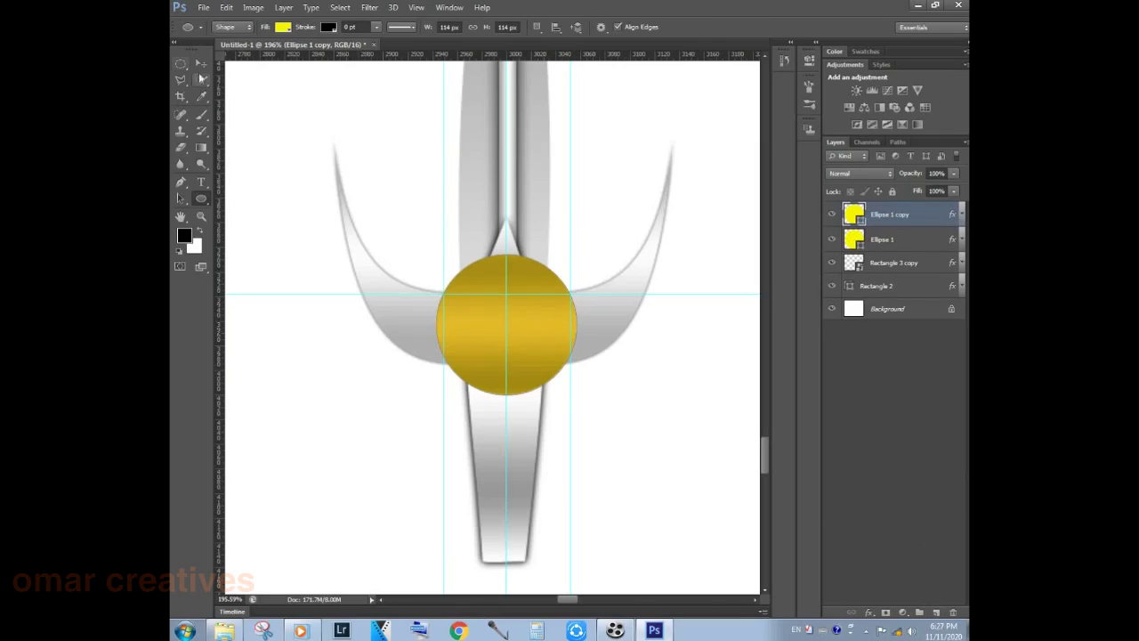
{"action": "key", "text": "v"}
{"action": "left_click_drag", "start_coordinate": [576, 394], "coordinate": [556, 376]}
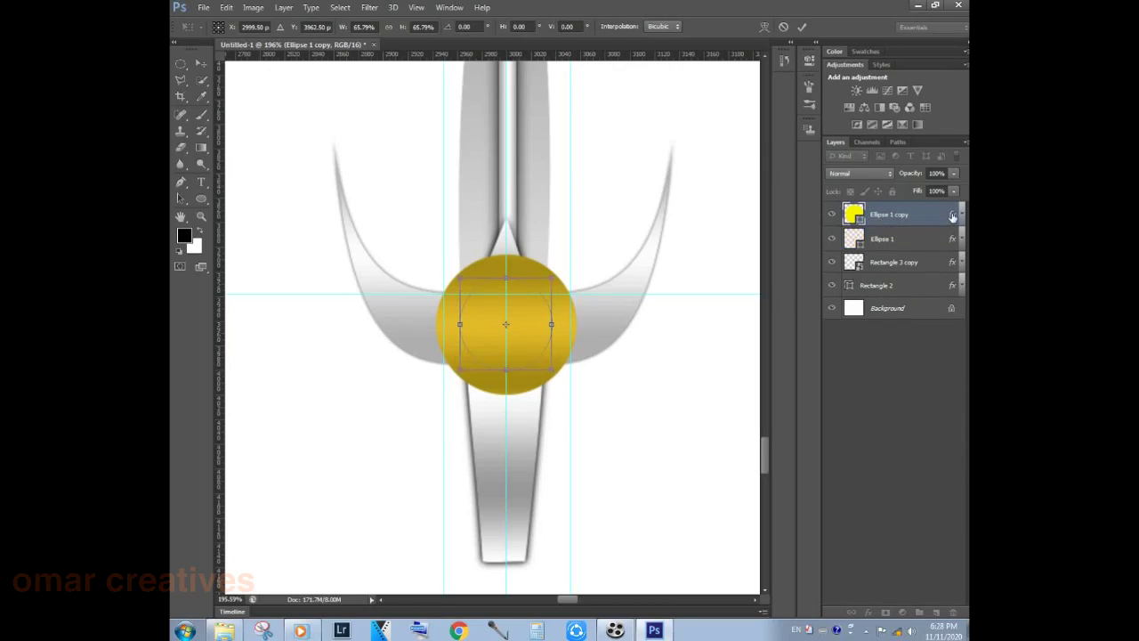
{"action": "key", "text": "Return"}
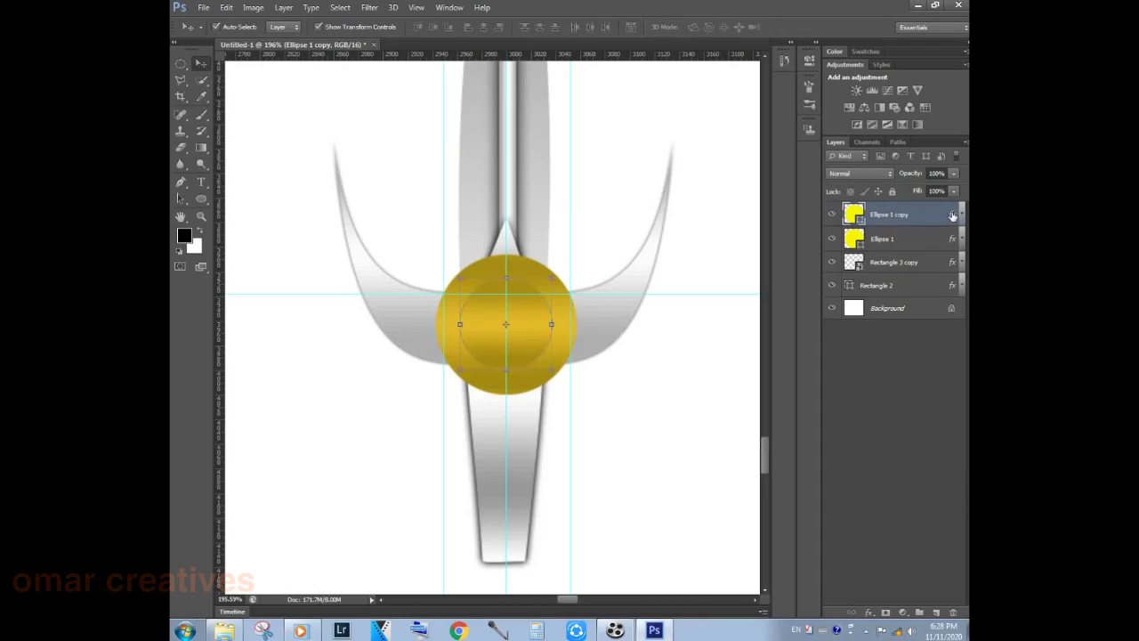
- Set the inner circle's Gradient Overlay first colour stop to bright red
{"action": "double_click", "coordinate": [916, 215]}
{"action": "left_click", "coordinate": [639, 368]}
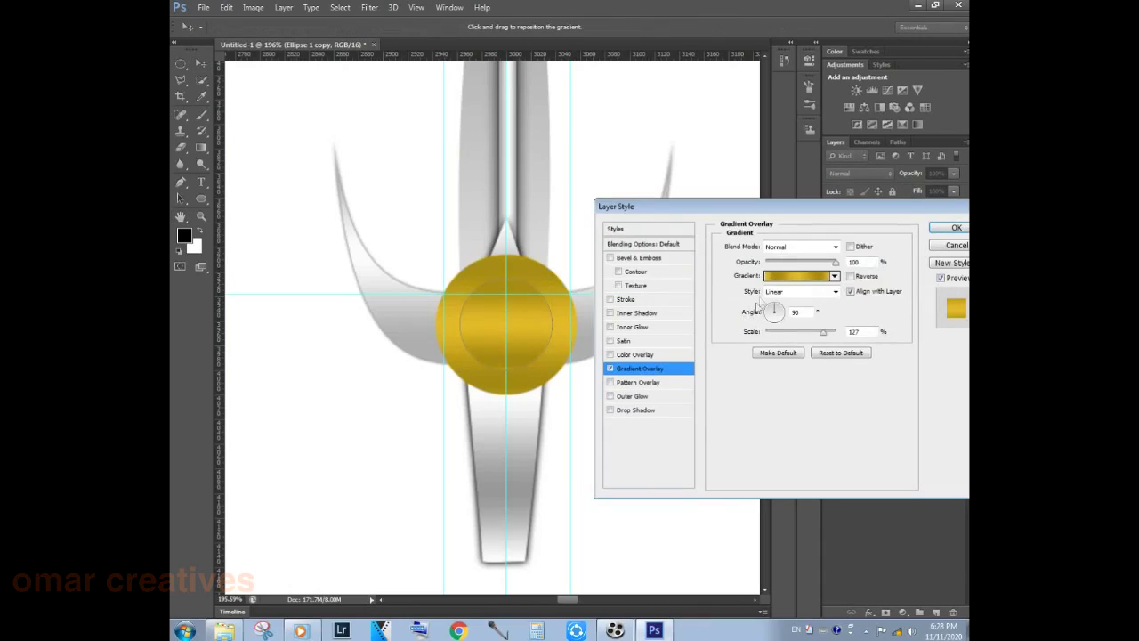
{"action": "left_click", "coordinate": [774, 274]}
{"action": "left_click", "coordinate": [649, 257]}
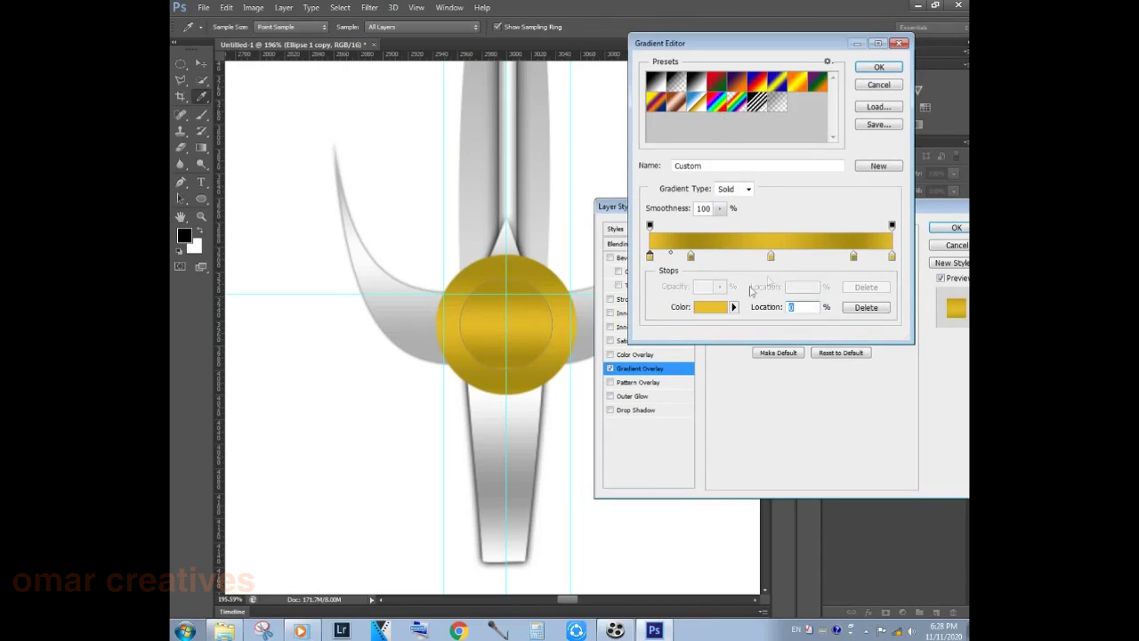
{"action": "double_click", "coordinate": [650, 257]}
{"action": "left_click", "coordinate": [867, 83]}
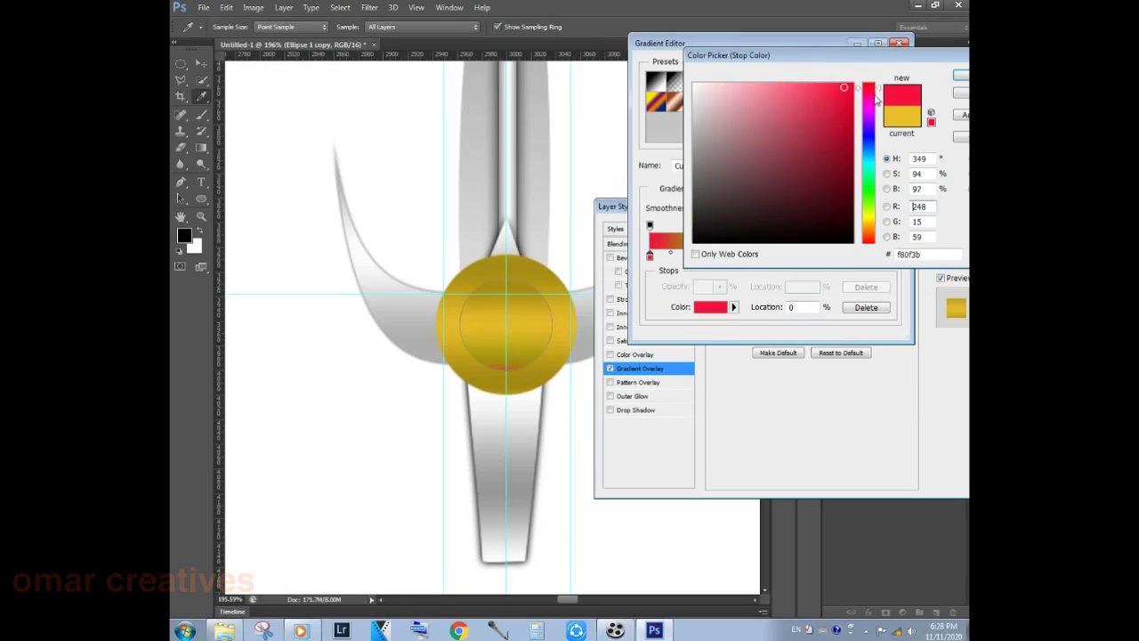
{"action": "left_click", "coordinate": [847, 89]}
{"action": "left_click", "coordinate": [957, 79]}
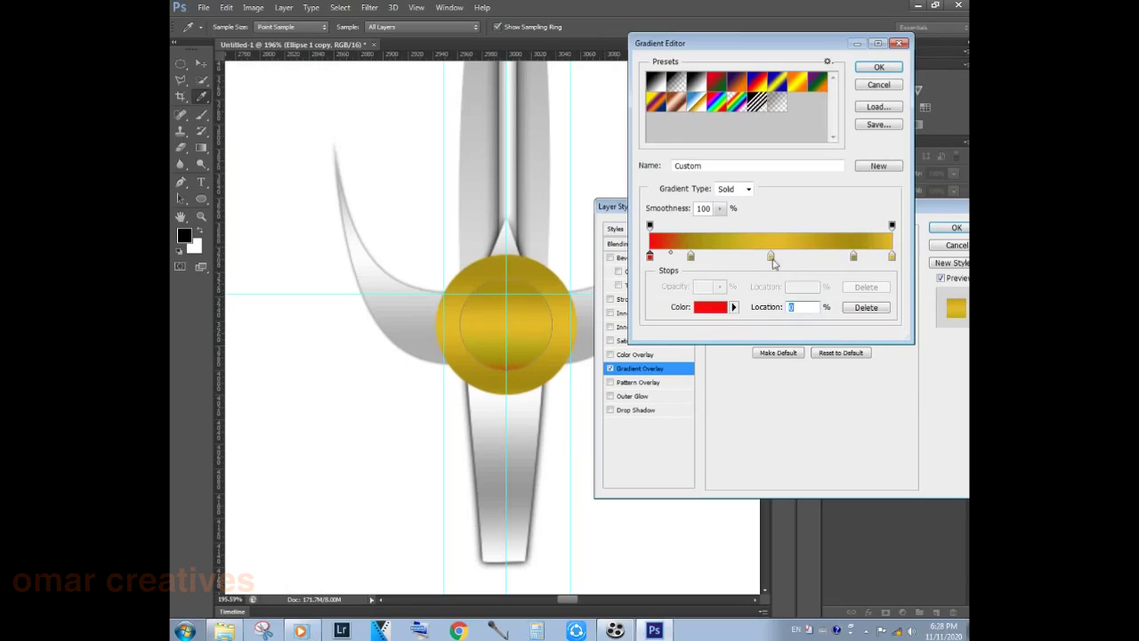
- Remove the middle gold stops and make the last stop red for an all-red gradient
{"action": "left_click_drag", "start_coordinate": [770, 257], "coordinate": [853, 257]}
{"action": "left_click", "coordinate": [853, 257]}
{"action": "left_click", "coordinate": [866, 307]}
{"action": "left_click", "coordinate": [691, 257]}
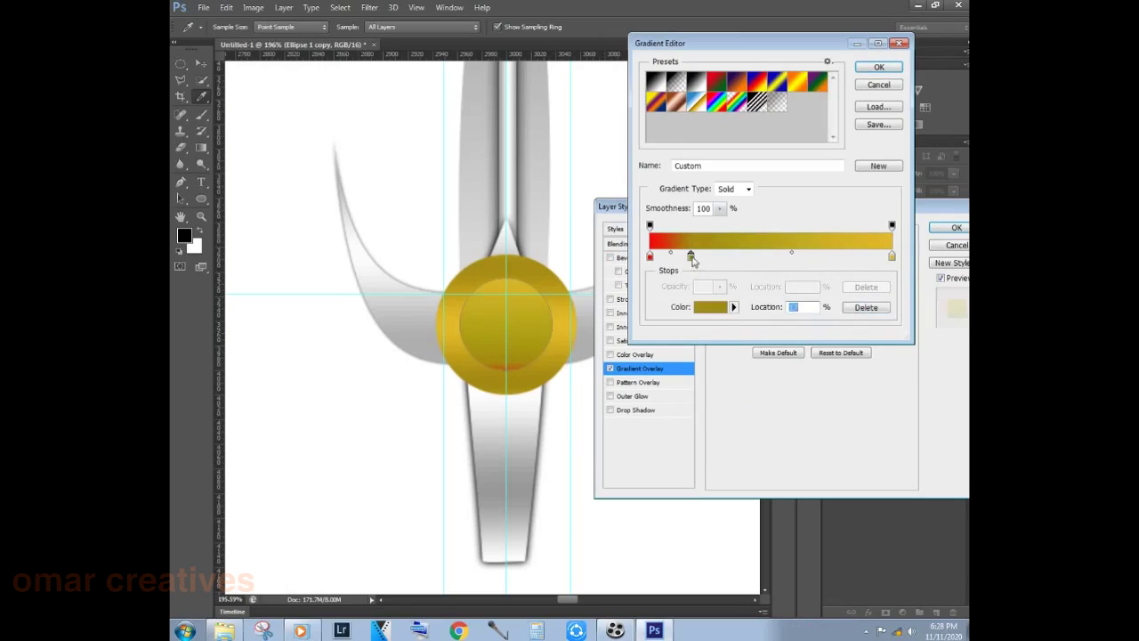
{"action": "left_click_drag", "start_coordinate": [690, 257], "coordinate": [692, 303]}
{"action": "left_click", "coordinate": [892, 257]}
{"action": "double_click", "coordinate": [892, 257]}
{"action": "left_click", "coordinate": [867, 84]}
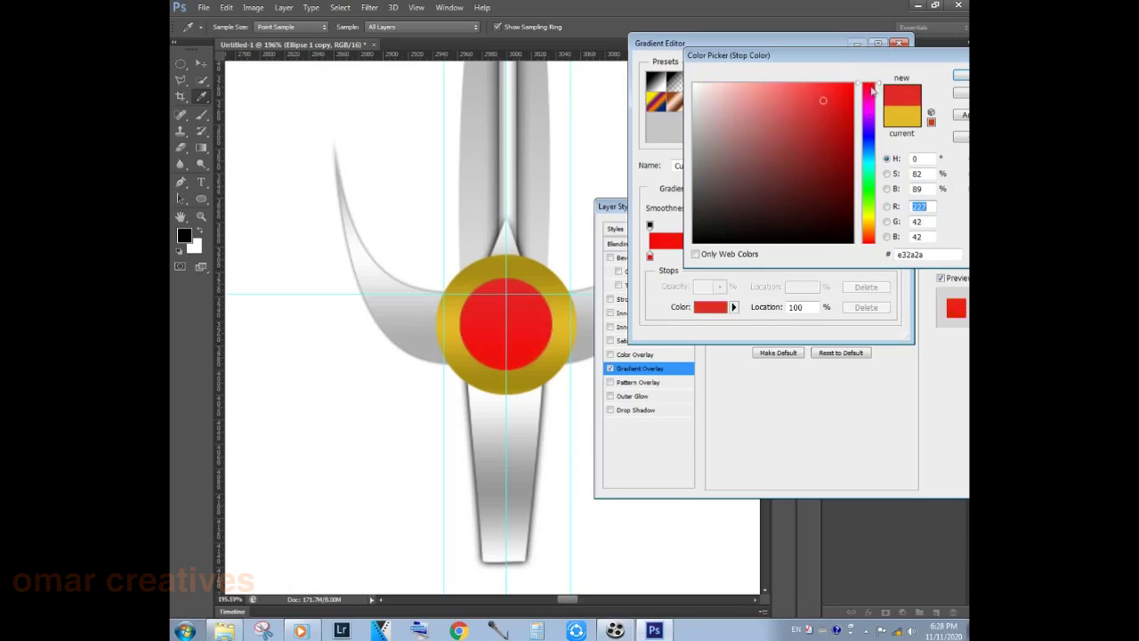
{"action": "left_click", "coordinate": [962, 79]}
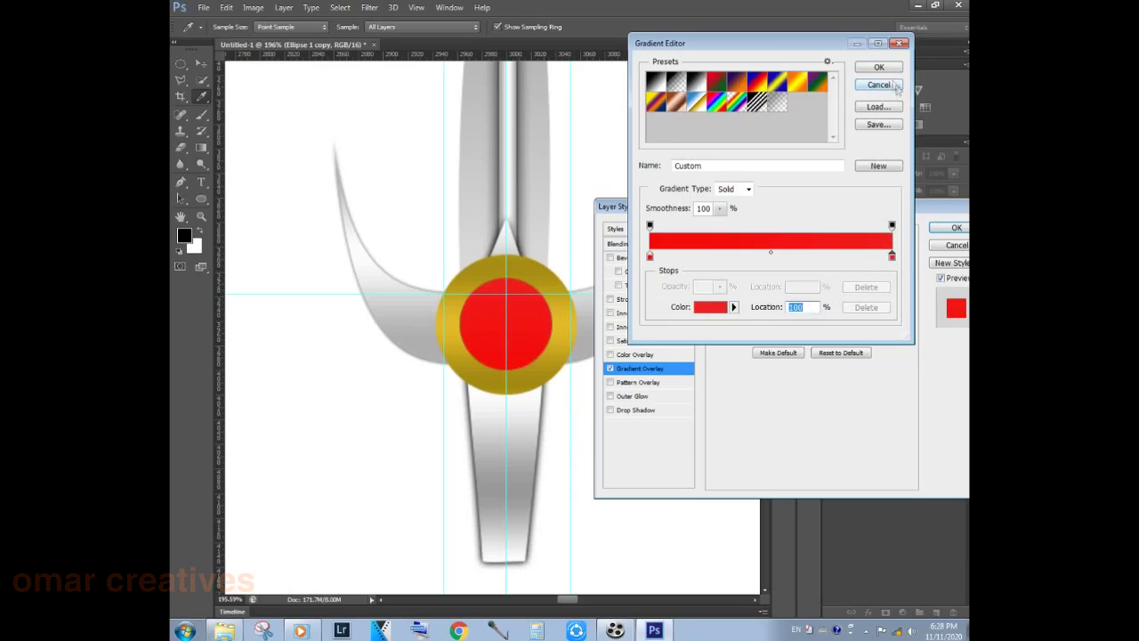
{"action": "left_click", "coordinate": [883, 68]}
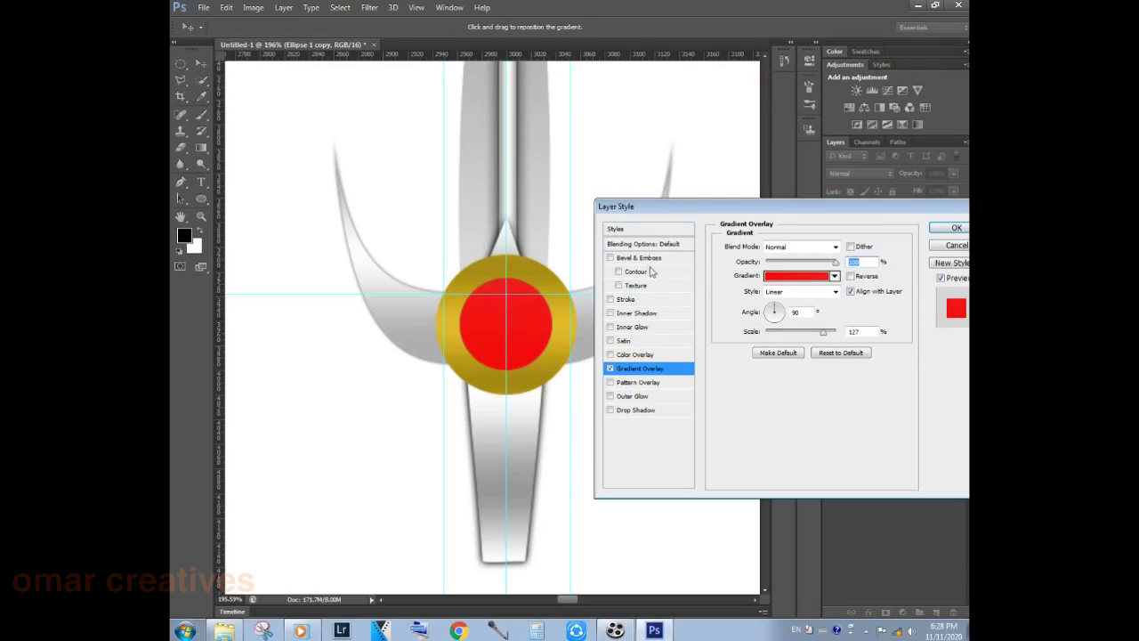
{"action": "left_click_drag", "start_coordinate": [823, 332], "coordinate": [819, 331]}
- Enable Satin at 17% opacity with a shorter distance and apply the effects
{"action": "left_click", "coordinate": [634, 354]}
{"action": "left_click", "coordinate": [617, 341]}
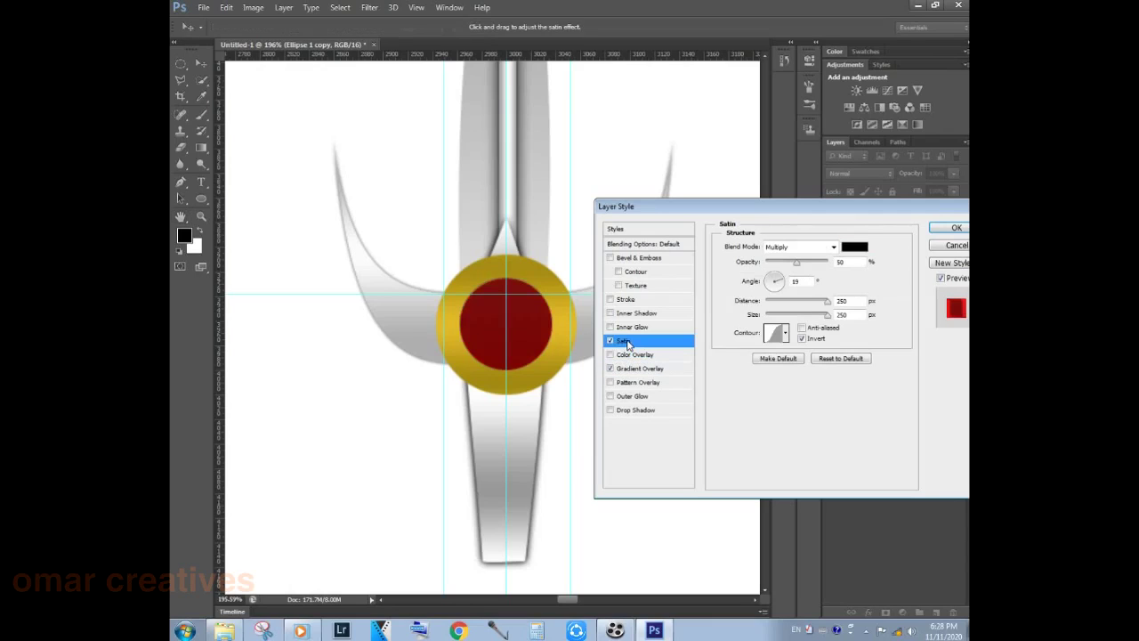
{"action": "left_click_drag", "start_coordinate": [797, 263], "coordinate": [777, 262]}
{"action": "left_click_drag", "start_coordinate": [827, 302], "coordinate": [792, 301]}
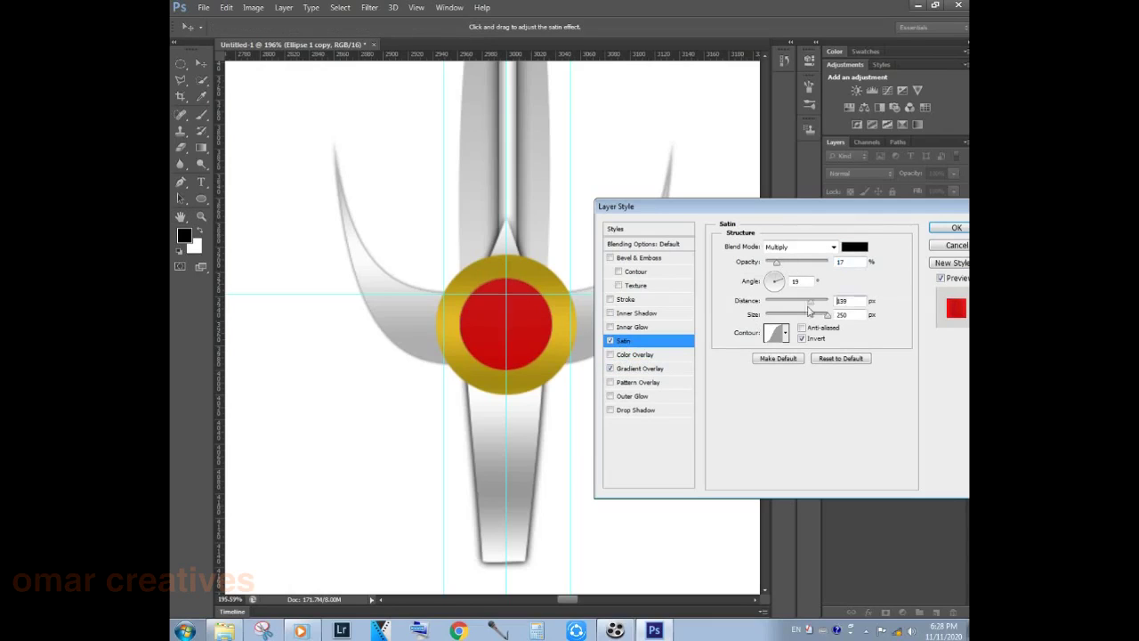
{"action": "left_click", "coordinate": [954, 228]}
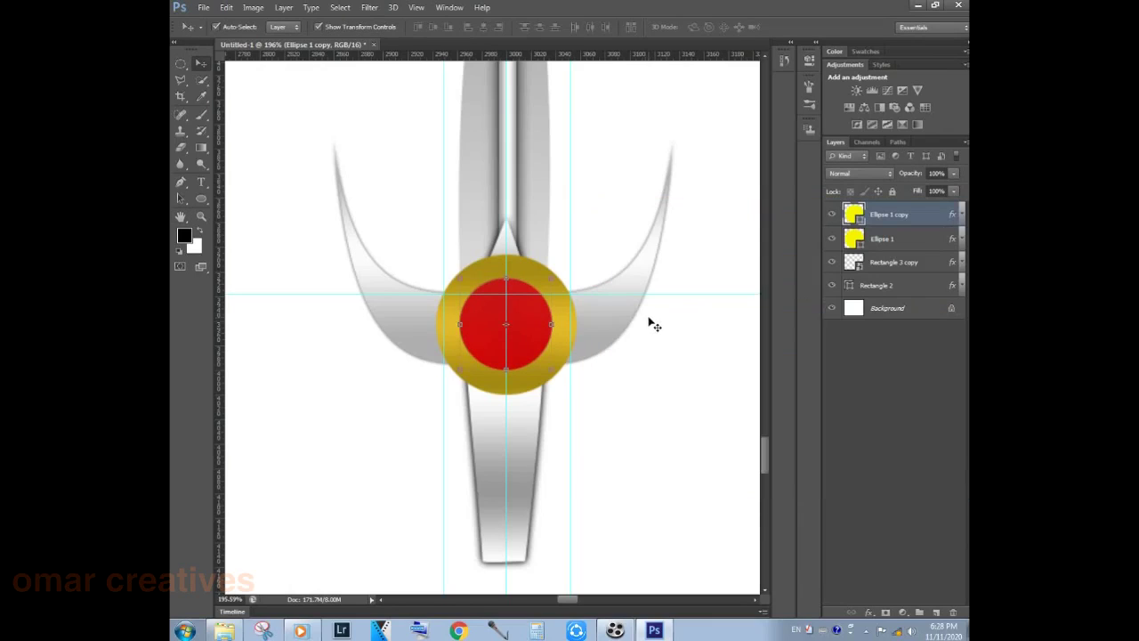
- Add an Inner Shadow at 0% opacity with reduced distance, leaving Stroke off
{"action": "double_click", "coordinate": [949, 217]}
{"action": "left_click", "coordinate": [651, 314]}
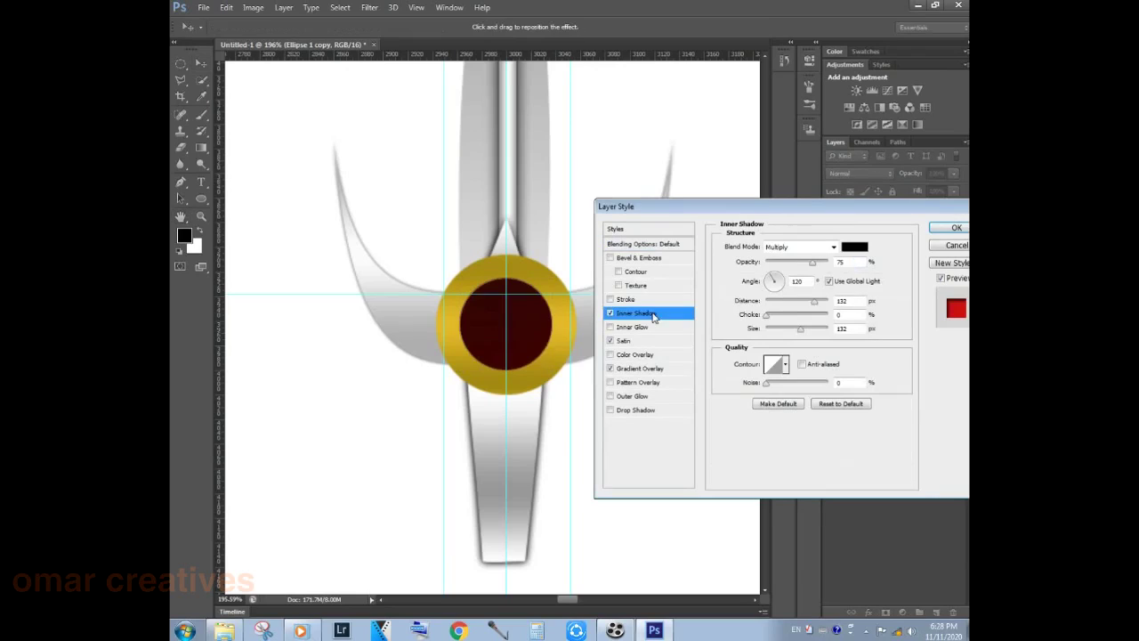
{"action": "left_click_drag", "start_coordinate": [812, 263], "coordinate": [765, 262]}
{"action": "mouse_move", "coordinate": [814, 301]}
{"action": "left_mouse_down"}
{"action": "mouse_move", "coordinate": [795, 302]}
{"action": "mouse_move", "coordinate": [769, 328]}
{"action": "left_mouse_up"}
{"action": "left_click", "coordinate": [644, 301]}
{"action": "left_click", "coordinate": [609, 300]}
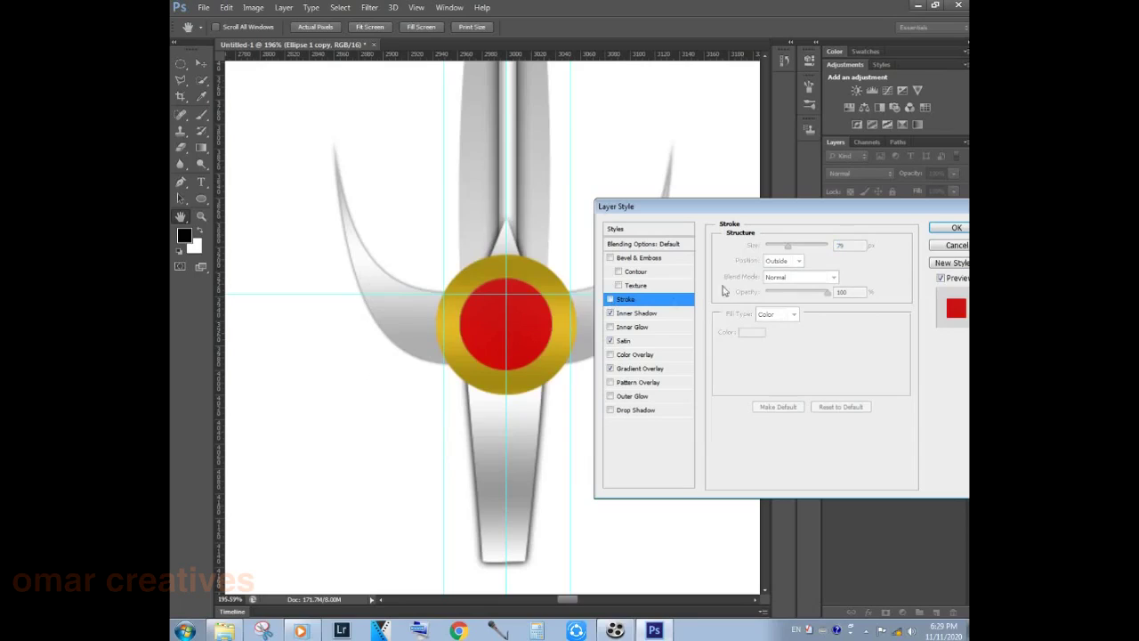
- Add Bevel & Emboss with depth 225 and size 5 to the red circle
{"action": "left_click", "coordinate": [635, 259]}
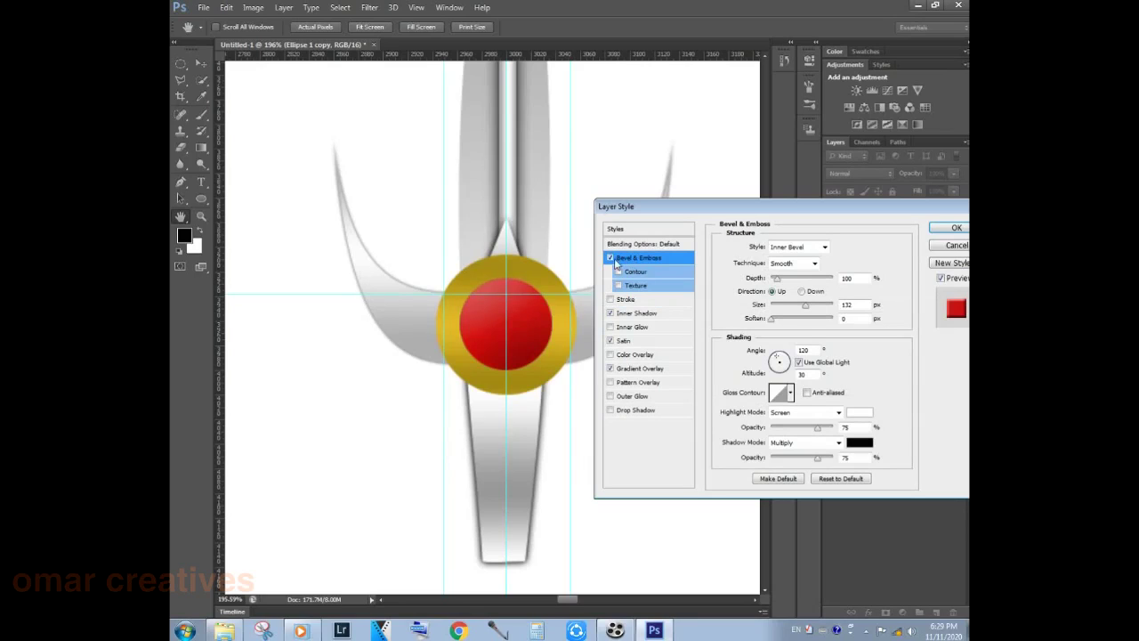
{"action": "key", "text": "shift+Up"}
{"action": "key", "text": "shift+Up"}
{"action": "key", "text": "shift+Up"}
{"action": "type", "text": "5"}
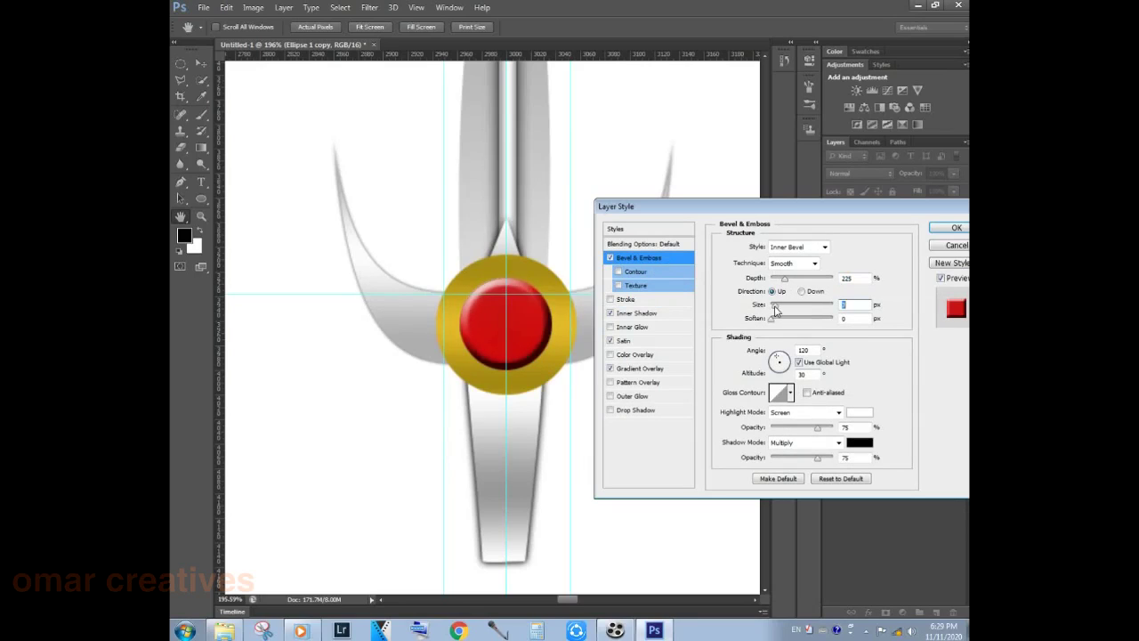
{"action": "key", "text": "Tab"}
{"action": "left_click", "coordinate": [943, 228]}
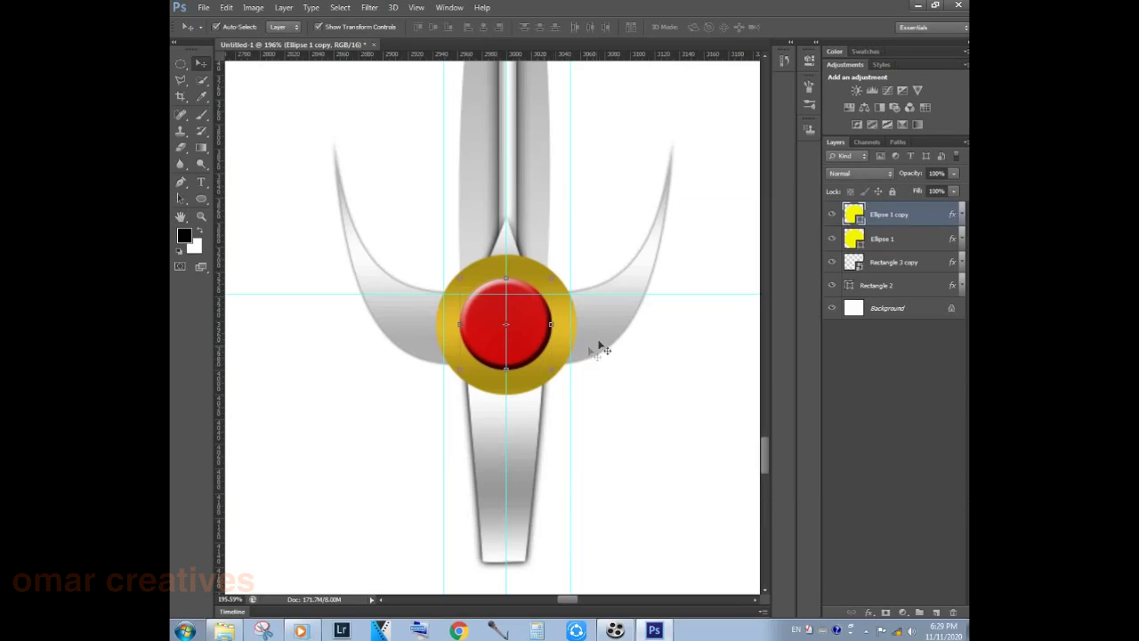
{"action": "left_click", "coordinate": [604, 340]}
- Draw a tall brown 104 × 278 px rectangle below the emblem as the handle
{"action": "scroll", "coordinate": [554, 400], "scroll_direction": "down", "scroll_amount": 5}
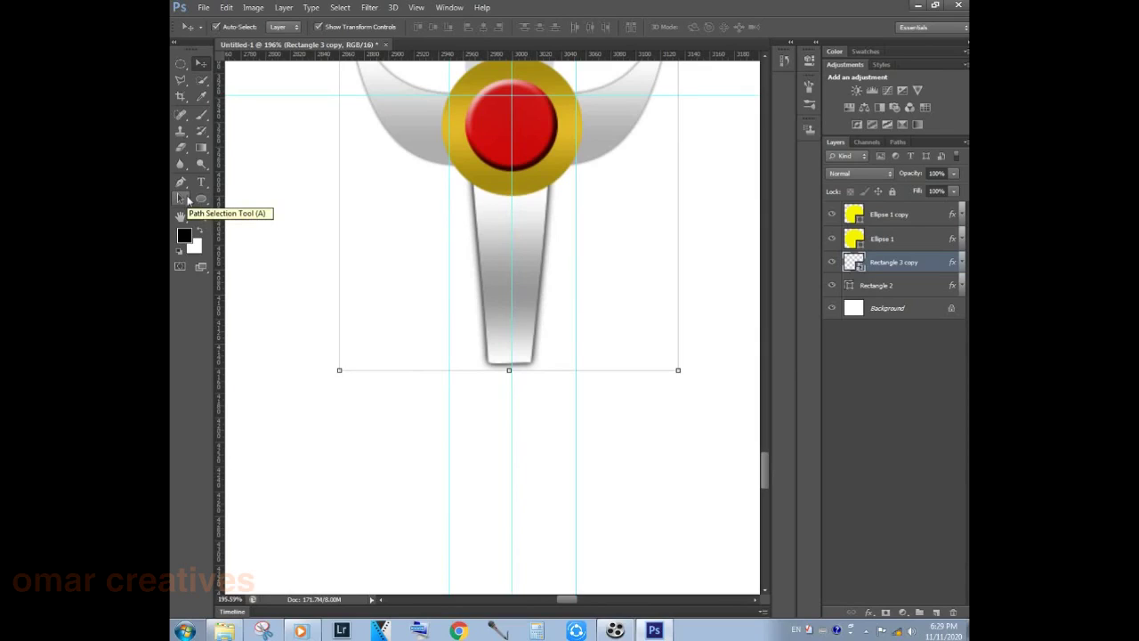
{"action": "right_click", "coordinate": [201, 198]}
{"action": "left_click", "coordinate": [244, 197]}
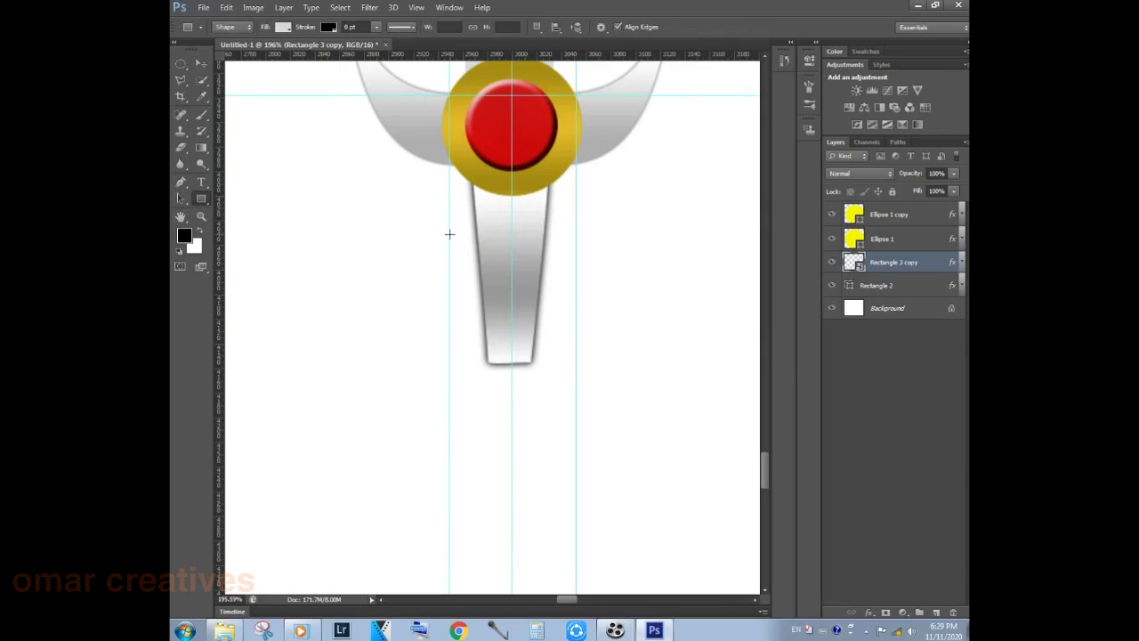
{"action": "left_click_drag", "start_coordinate": [448, 233], "coordinate": [569, 550]}
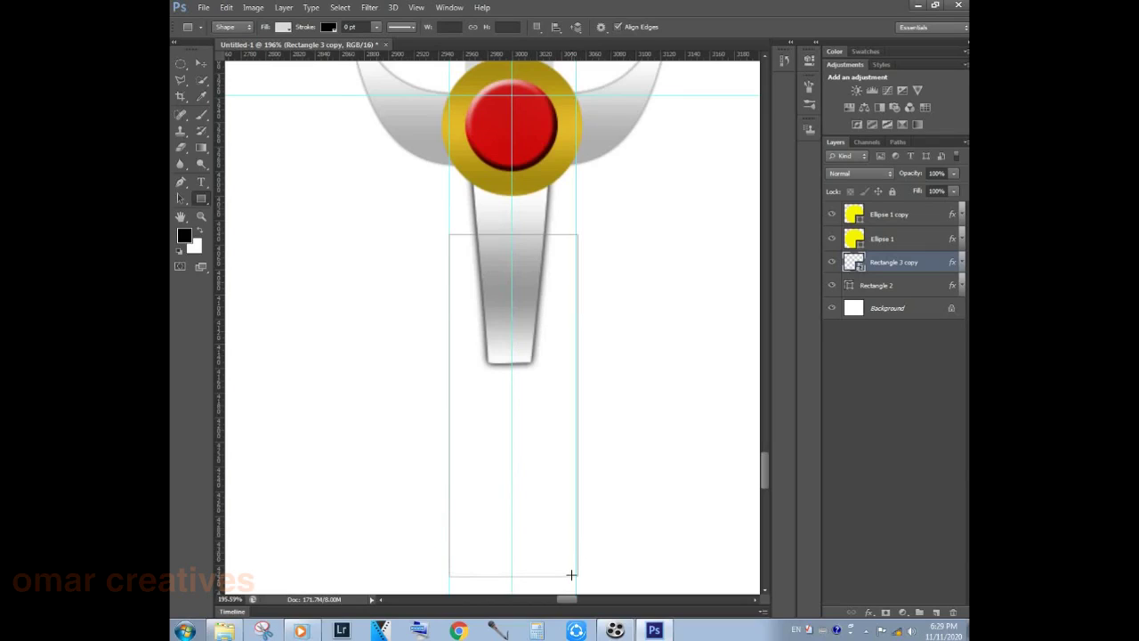
{"action": "left_click_drag", "start_coordinate": [569, 550], "coordinate": [572, 574]}
{"action": "left_click", "coordinate": [283, 27]}
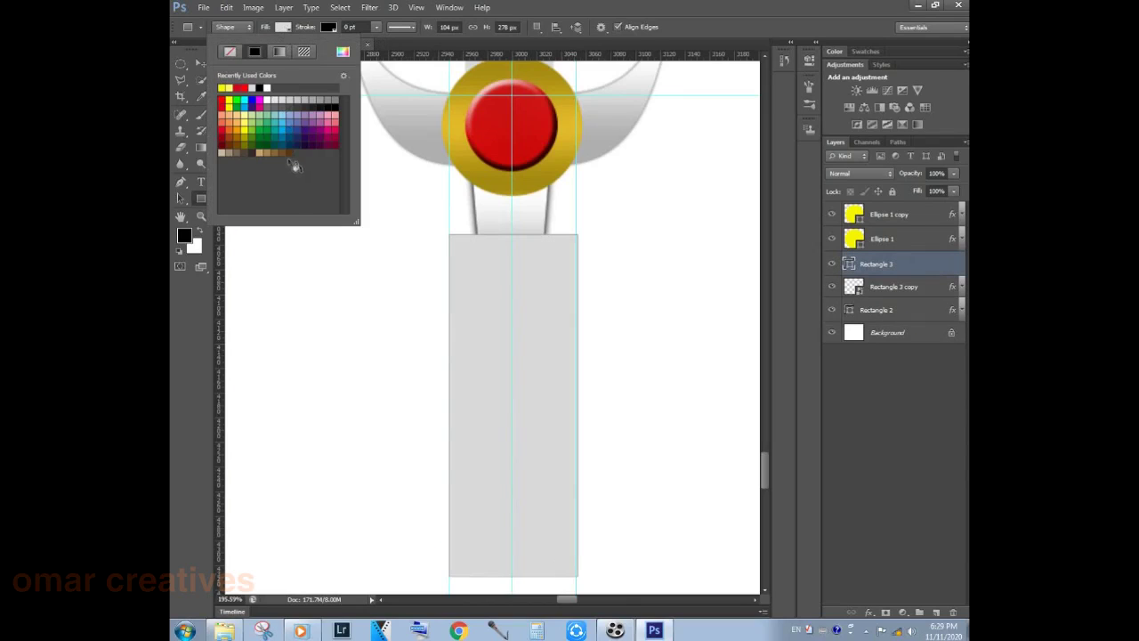
{"action": "left_click", "coordinate": [282, 153]}
{"action": "left_click", "coordinate": [283, 27]}
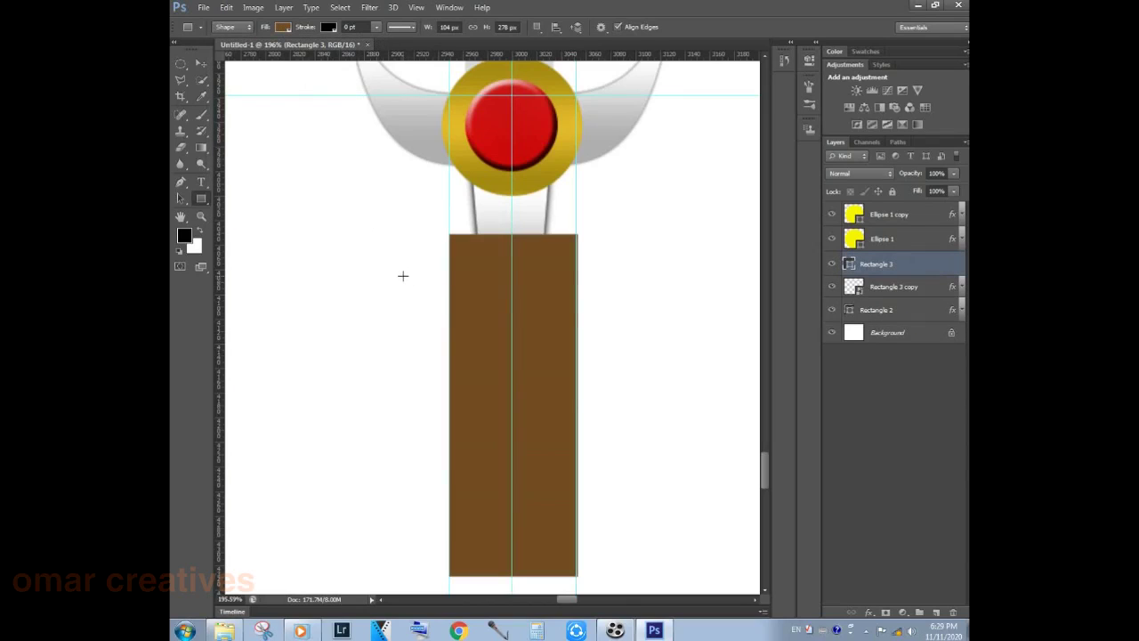
{"action": "key", "text": "ctrl+t"}
{"action": "right_click", "coordinate": [488, 276]}
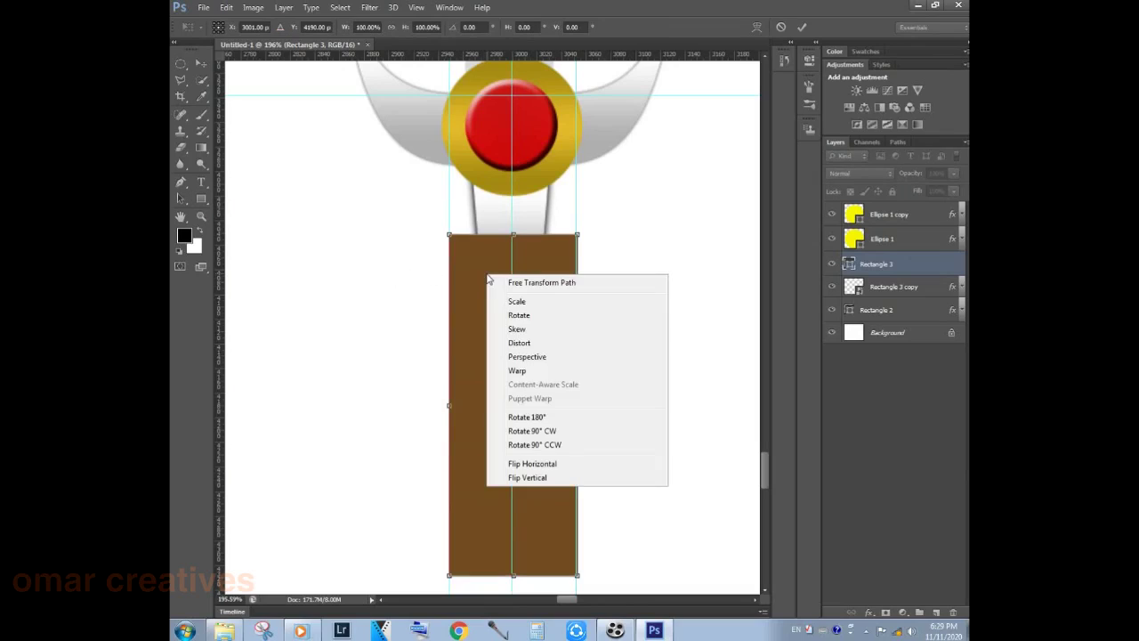
- Warp the brown rectangle into a grip tapering to a narrow point, about 72 × 282 px
{"action": "left_click", "coordinate": [521, 370]}
{"action": "left_click_drag", "start_coordinate": [450, 235], "coordinate": [469, 236]}
{"action": "left_click_drag", "start_coordinate": [578, 234], "coordinate": [553, 238]}
{"action": "left_click_drag", "start_coordinate": [450, 579], "coordinate": [493, 578]}
{"action": "left_click_drag", "start_coordinate": [577, 577], "coordinate": [535, 576]}
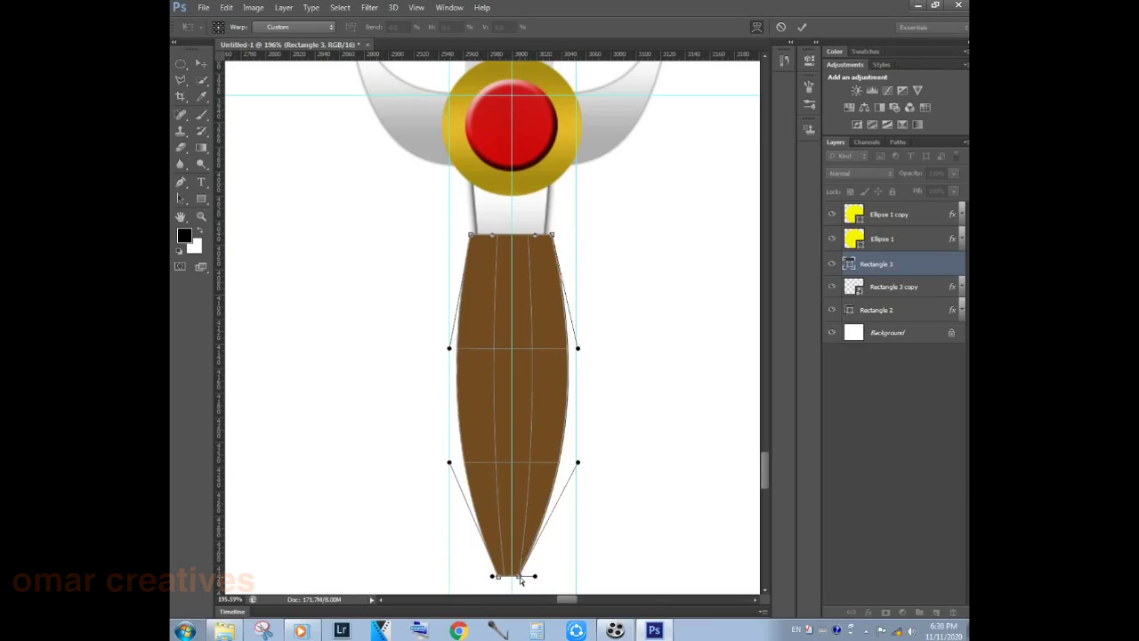
{"action": "left_click_drag", "start_coordinate": [577, 463], "coordinate": [554, 461]}
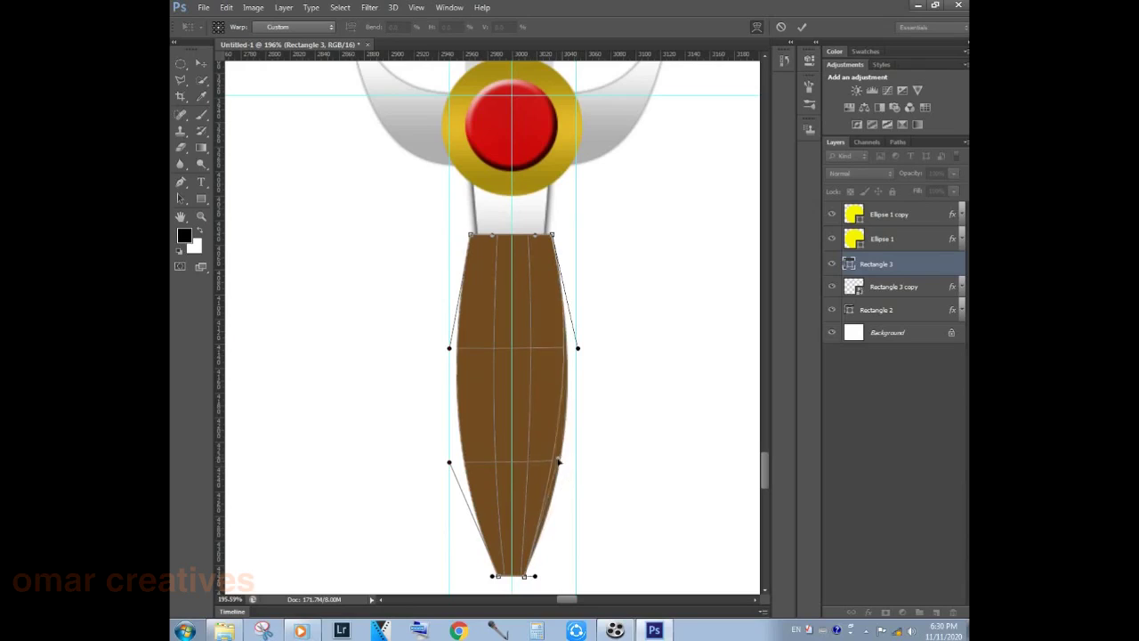
{"action": "left_click_drag", "start_coordinate": [448, 463], "coordinate": [470, 464]}
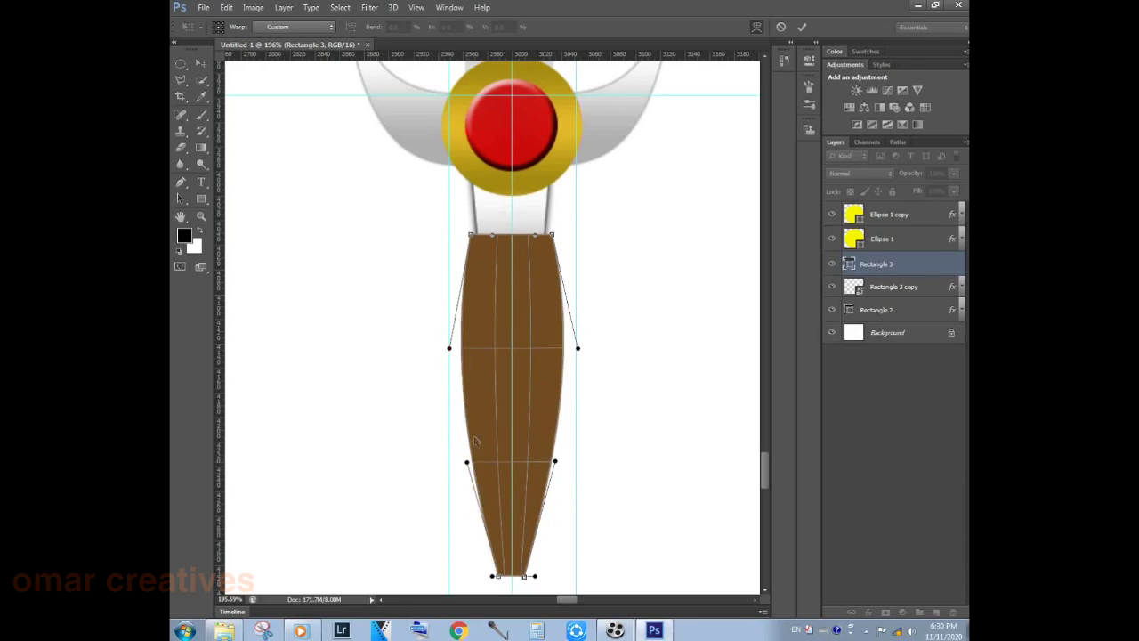
{"action": "left_click_drag", "start_coordinate": [448, 347], "coordinate": [468, 349]}
{"action": "left_click_drag", "start_coordinate": [577, 349], "coordinate": [554, 351]}
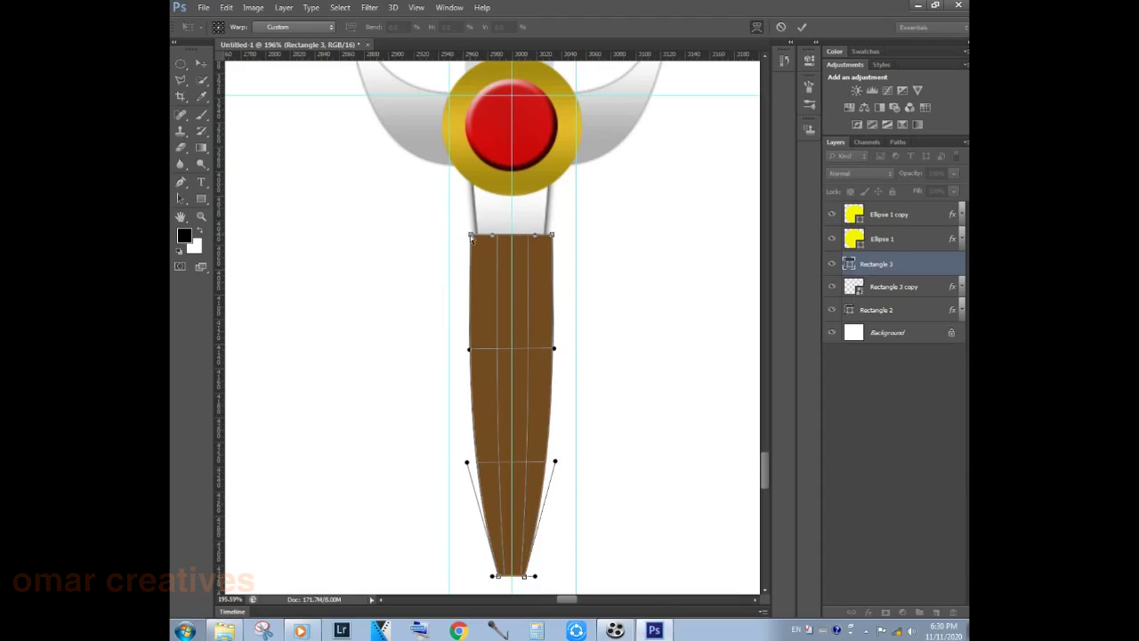
{"action": "left_click_drag", "start_coordinate": [470, 235], "coordinate": [468, 230]}
{"action": "left_click_drag", "start_coordinate": [553, 235], "coordinate": [555, 231]}
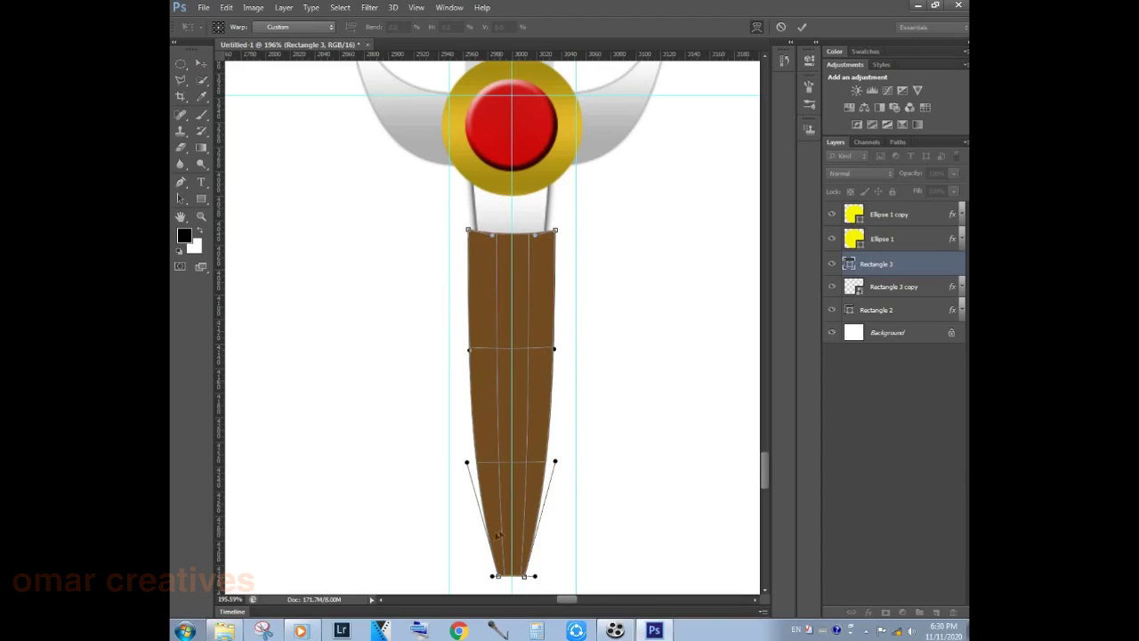
{"action": "left_click_drag", "start_coordinate": [535, 577], "coordinate": [531, 578]}
{"action": "key", "text": "Return"}
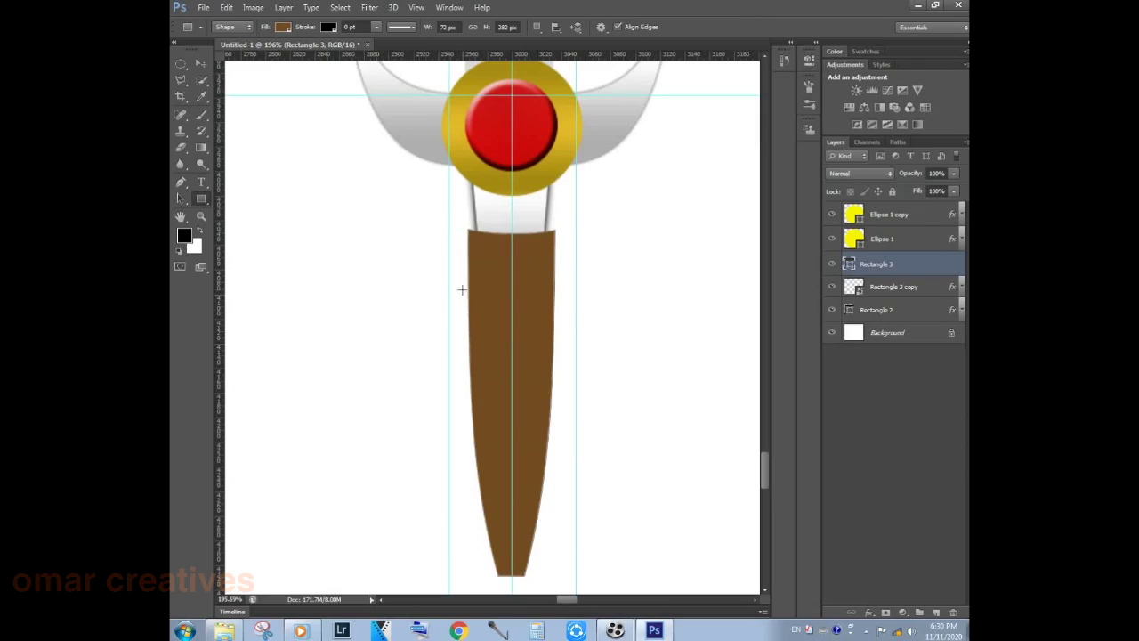
- Draw a thin light-brown bar across the top of the grip and tilt it about 12 degrees
{"action": "left_click_drag", "start_coordinate": [462, 289], "coordinate": [562, 272]}
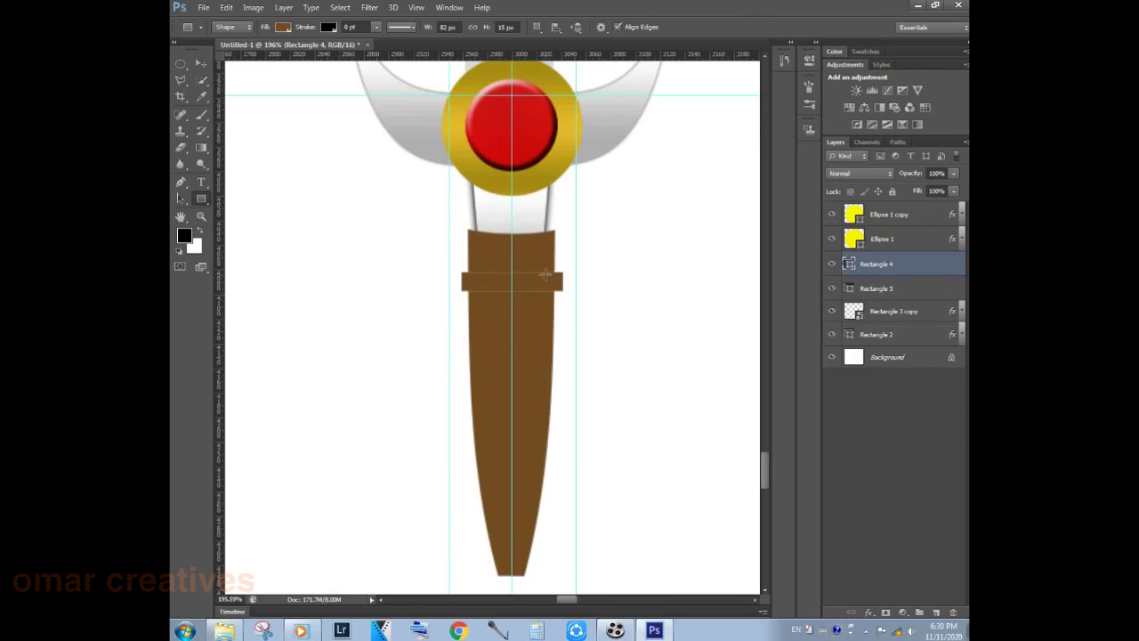
{"action": "left_click", "coordinate": [283, 27]}
{"action": "left_click", "coordinate": [276, 154]}
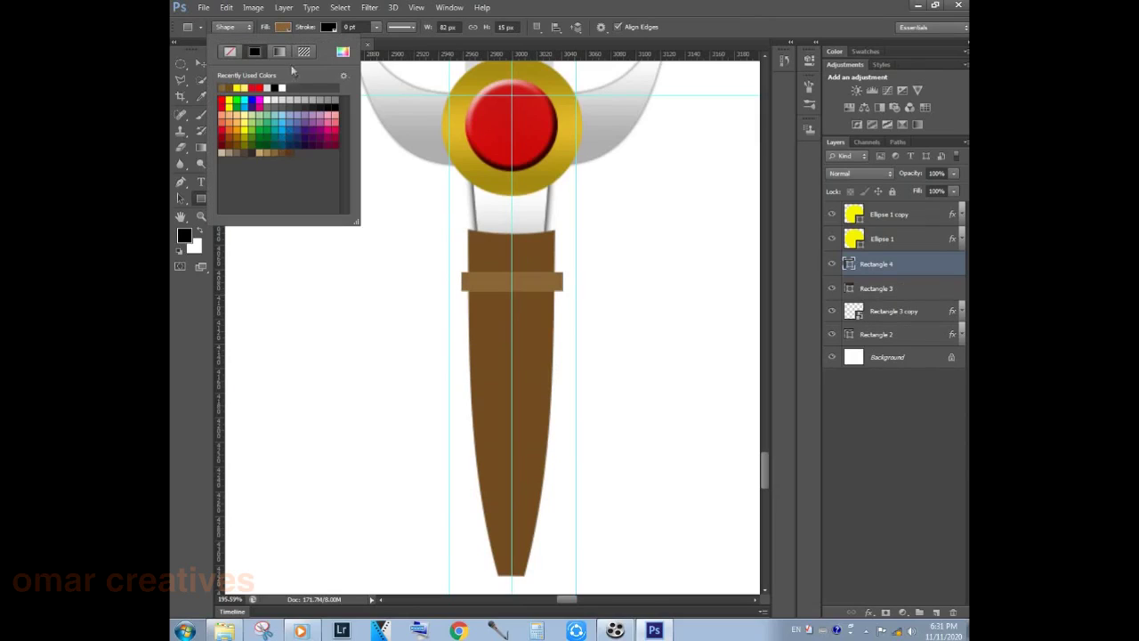
{"action": "left_click", "coordinate": [280, 27]}
{"action": "key", "text": "ctrl+t"}
{"action": "right_click", "coordinate": [532, 282]}
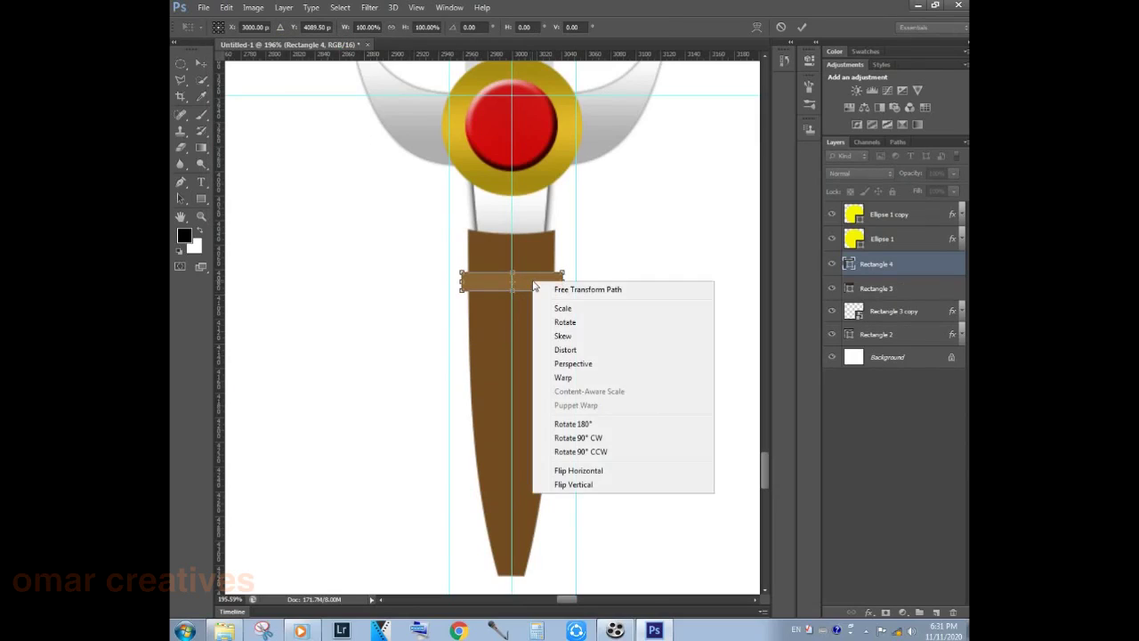
{"action": "left_click_drag", "start_coordinate": [564, 276], "coordinate": [558, 265]}
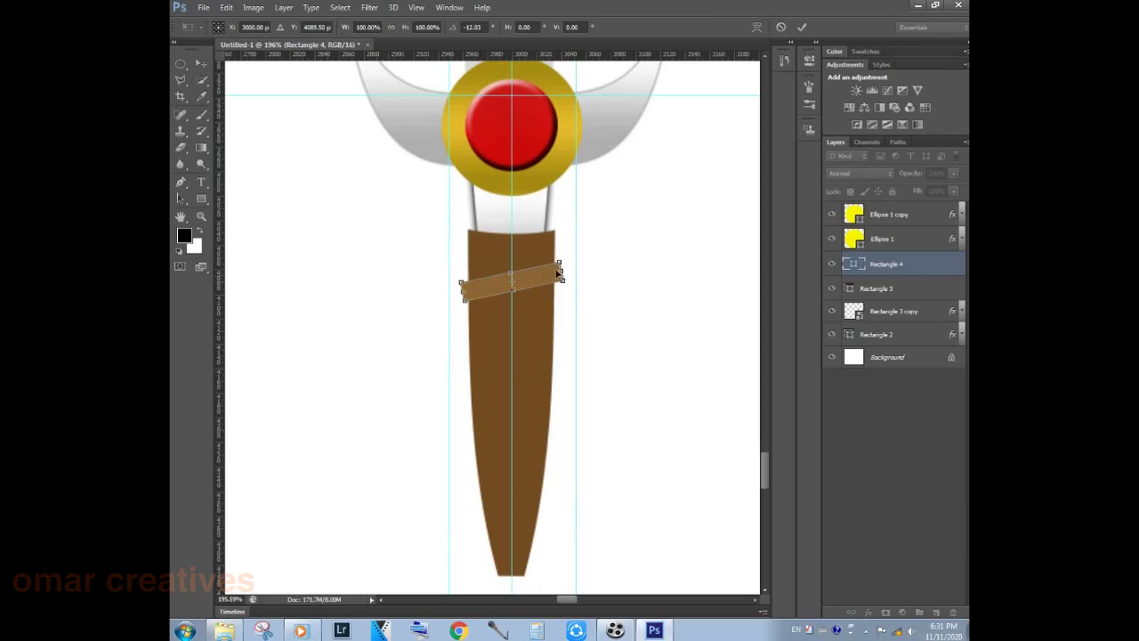
- Warp the bar so its ends curve round the grip as a 77 × 37 px band
{"action": "right_click", "coordinate": [551, 273]}
{"action": "left_click", "coordinate": [580, 368]}
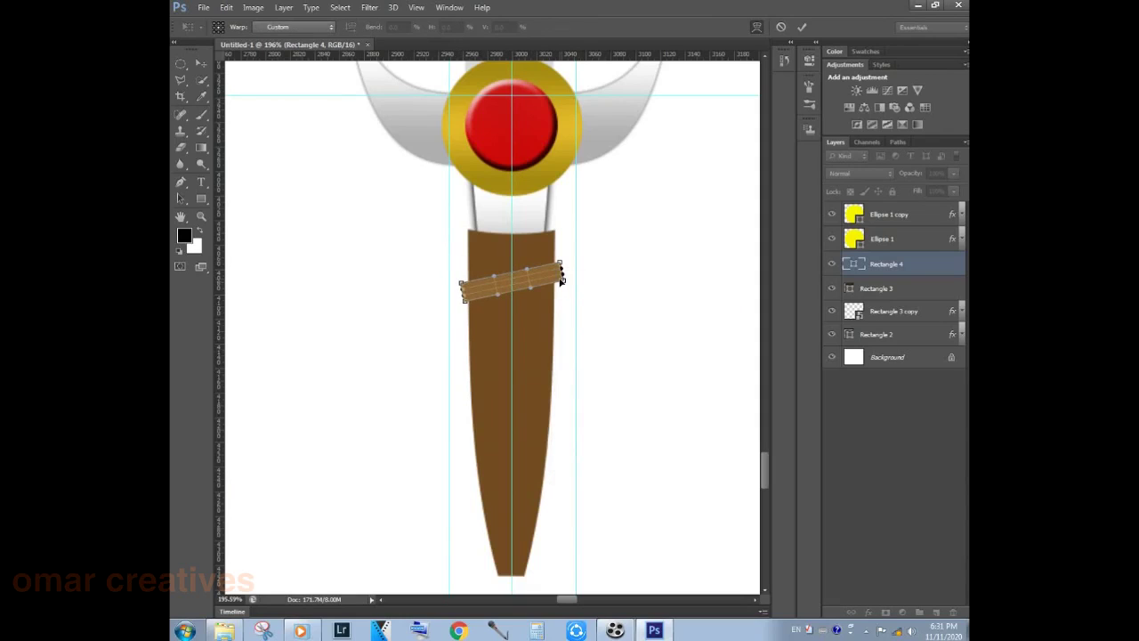
{"action": "scroll", "coordinate": [560, 280], "scroll_direction": "up", "scroll_amount": 2}
{"action": "scroll", "coordinate": [572, 271], "scroll_direction": "up", "scroll_amount": 3}
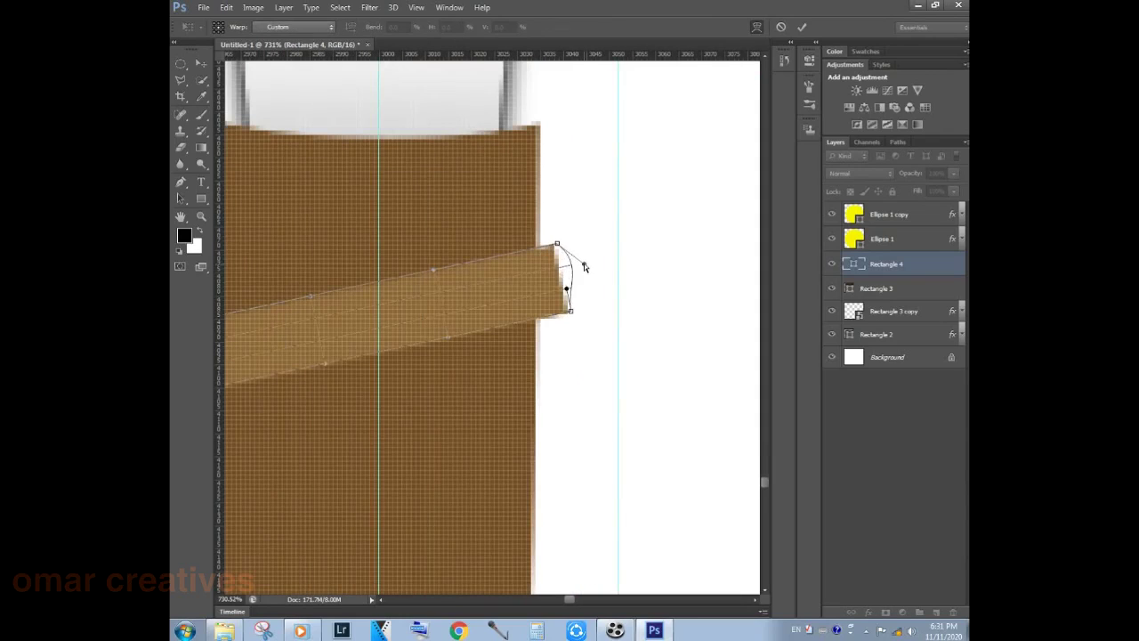
{"action": "mouse_move", "coordinate": [569, 290]}
{"action": "left_mouse_down"}
{"action": "mouse_move", "coordinate": [578, 281]}
{"action": "mouse_move", "coordinate": [539, 335]}
{"action": "left_mouse_up"}
{"action": "mouse_move", "coordinate": [557, 244]}
{"action": "left_mouse_down"}
{"action": "mouse_move", "coordinate": [541, 248]}
{"action": "mouse_move", "coordinate": [569, 289]}
{"action": "left_mouse_up"}
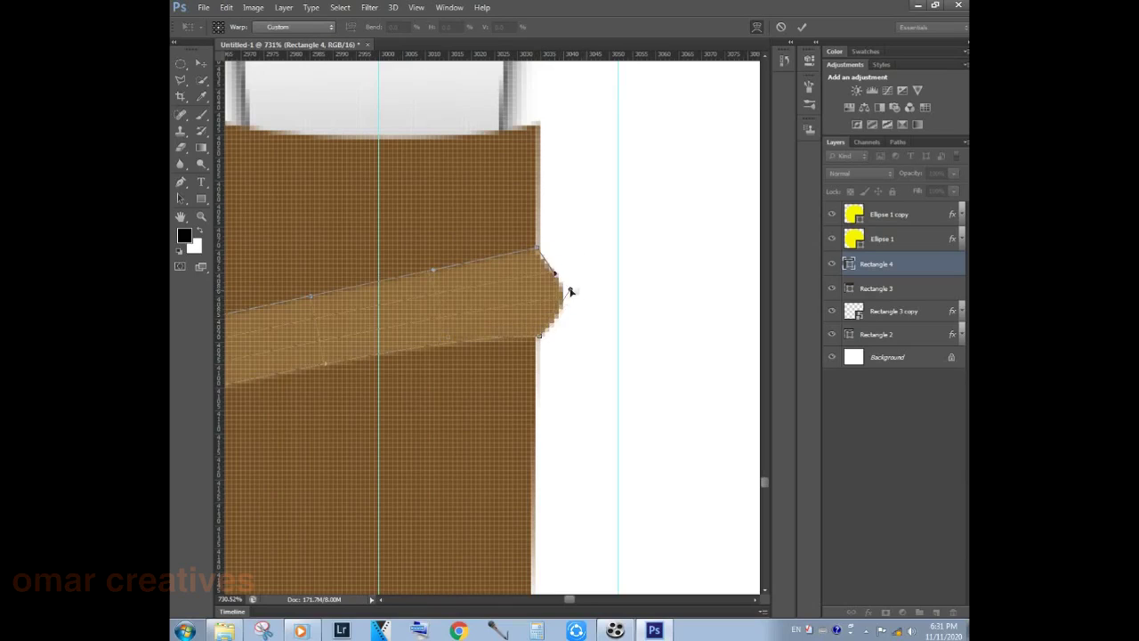
{"action": "left_click_drag", "start_coordinate": [461, 301], "coordinate": [556, 308]}
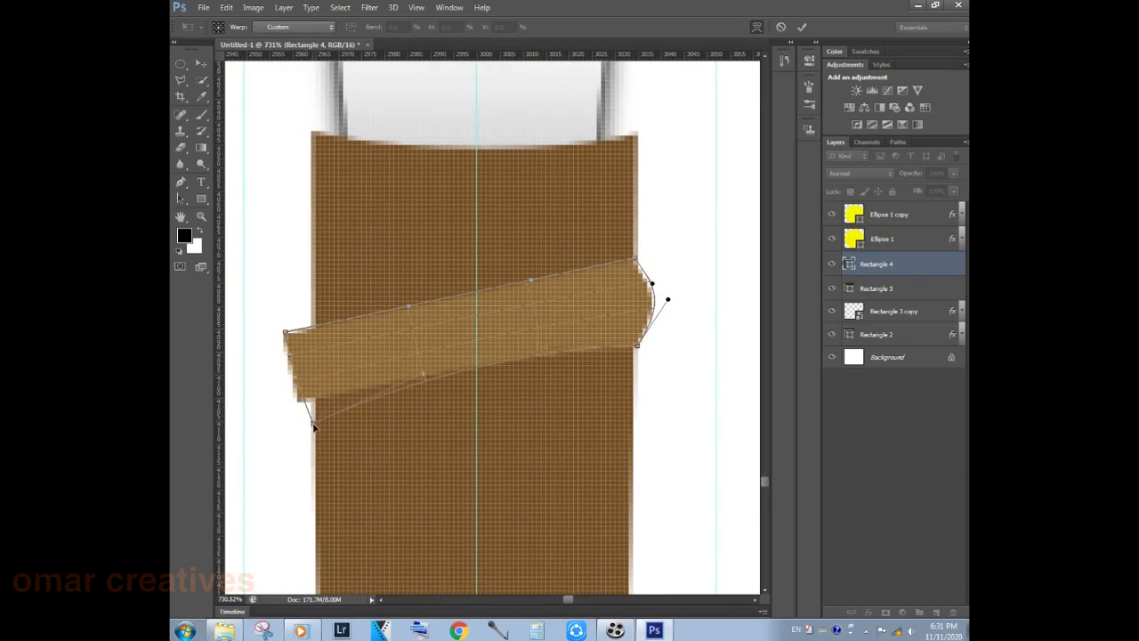
{"action": "left_click_drag", "start_coordinate": [303, 404], "coordinate": [312, 427]}
{"action": "left_click_drag", "start_coordinate": [314, 331], "coordinate": [295, 379]}
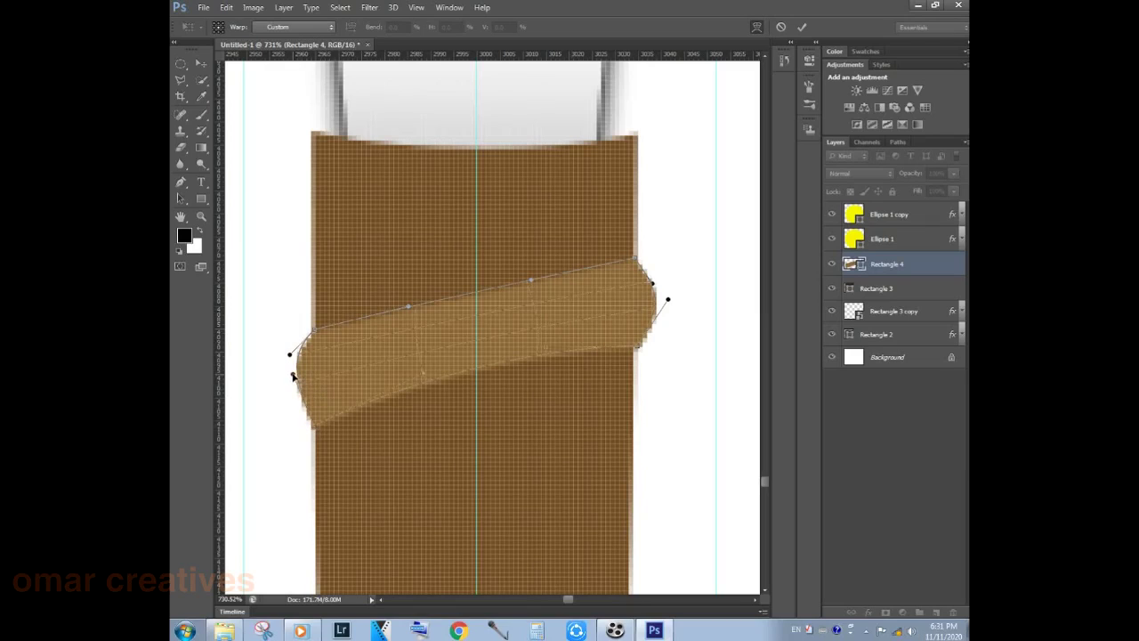
{"action": "left_click_drag", "start_coordinate": [667, 299], "coordinate": [661, 300]}
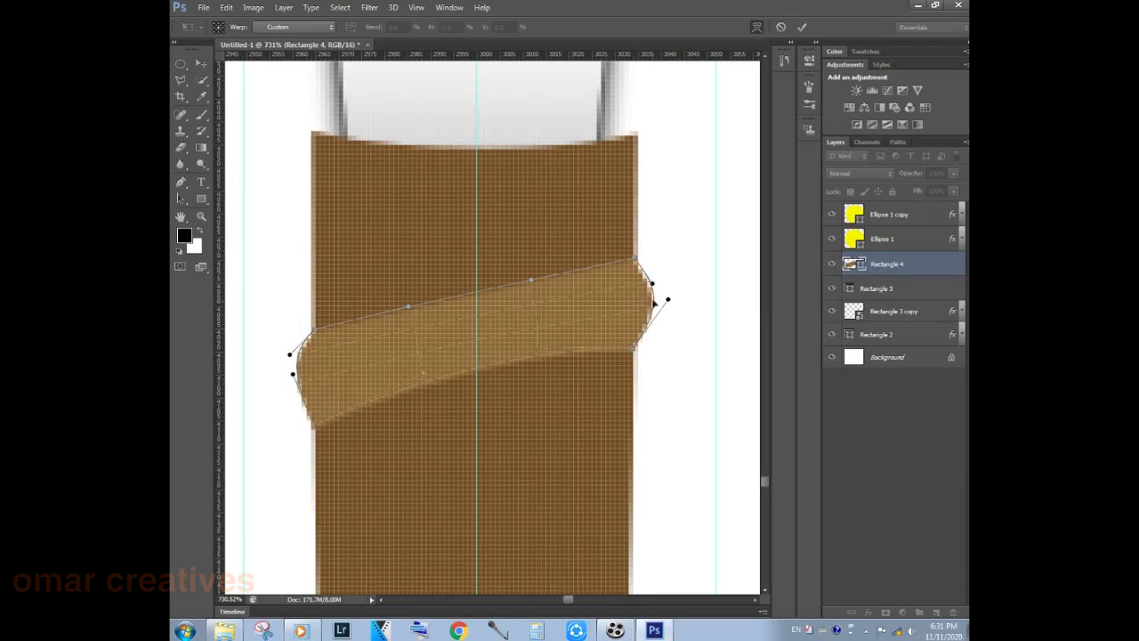
{"action": "key", "text": "Return"}
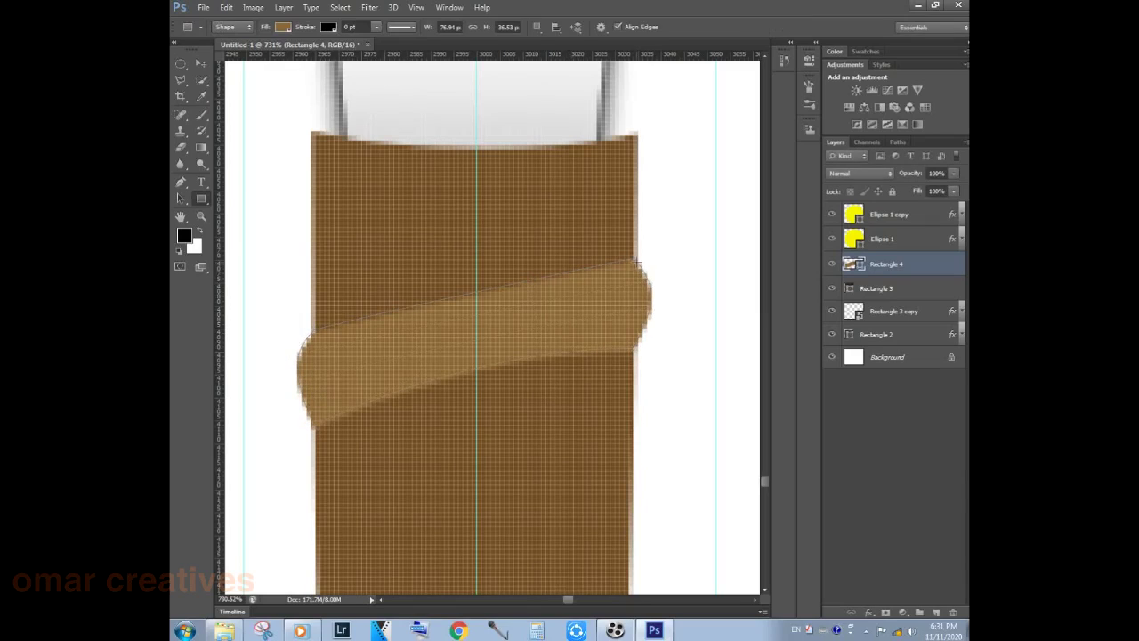
- Alt-drag copies of the band down the grip to make seven bands reaching the tip
{"action": "scroll", "coordinate": [507, 300], "scroll_direction": "down", "scroll_amount": 2}
{"action": "scroll", "coordinate": [505, 300], "scroll_direction": "down", "scroll_amount": 2}
{"action": "scroll", "coordinate": [503, 300], "scroll_direction": "down", "scroll_amount": 2}
{"action": "scroll", "coordinate": [500, 300], "scroll_direction": "down", "scroll_amount": 1}
{"action": "scroll", "coordinate": [500, 300], "scroll_direction": "down", "scroll_amount": 1}
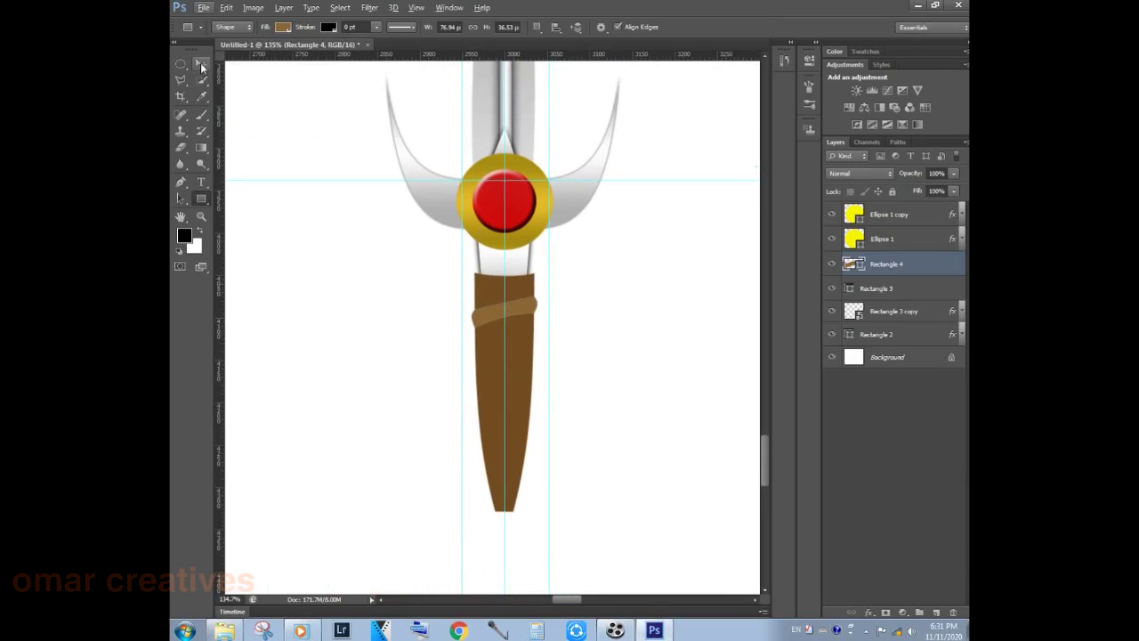
{"action": "key", "text": "v"}
{"action": "left_click_drag", "start_coordinate": [527, 308], "coordinate": [522, 465]}
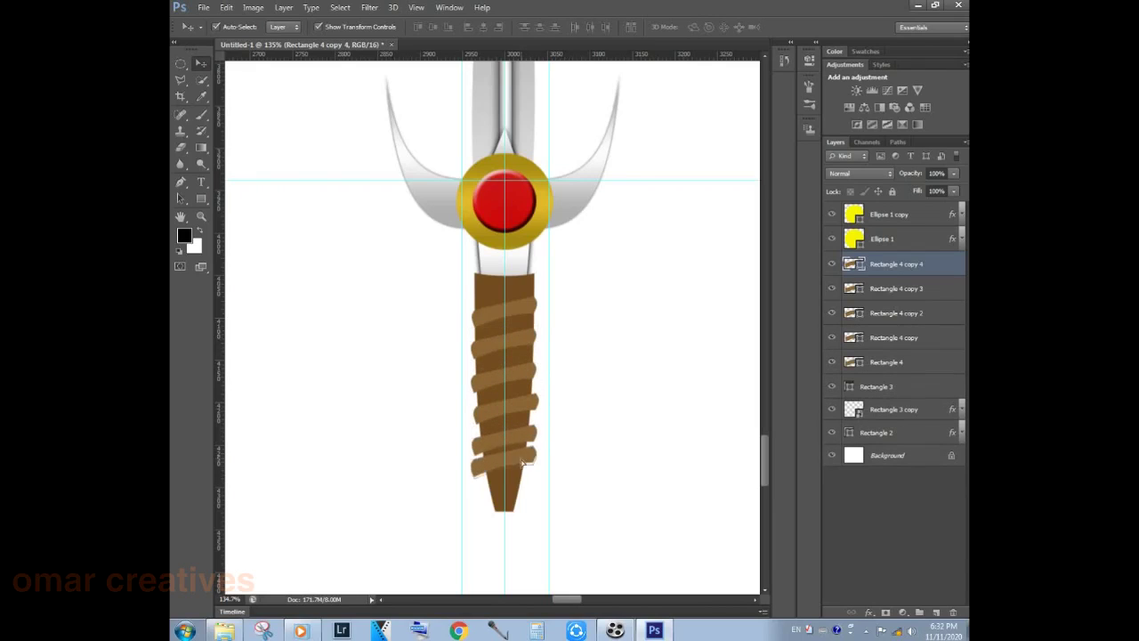
{"action": "key", "text": "Up"}
{"action": "key", "text": "Up"}
{"action": "key", "text": "Up"}
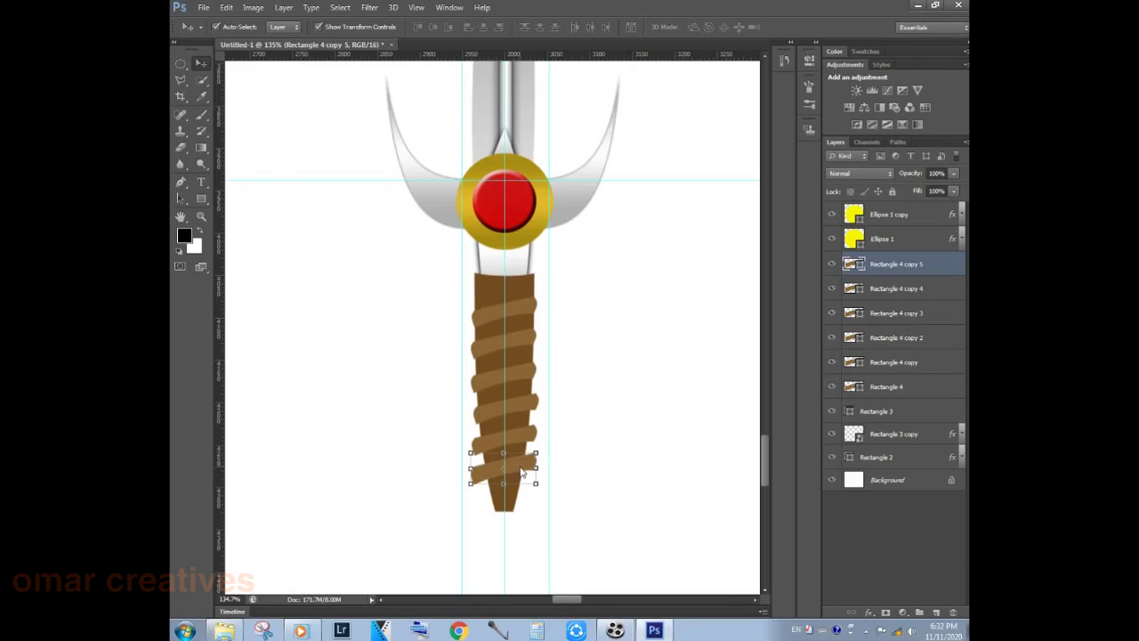
{"action": "left_click_drag", "start_coordinate": [520, 469], "coordinate": [519, 500]}
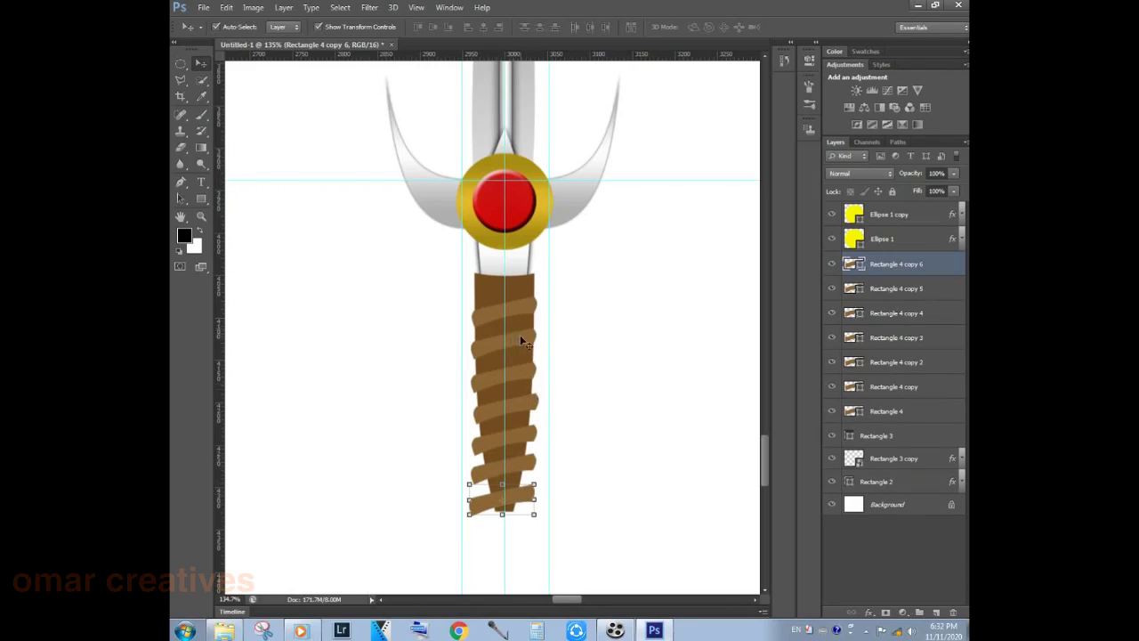
{"action": "left_click", "coordinate": [530, 379]}
{"action": "scroll", "coordinate": [525, 388], "scroll_direction": "up", "scroll_amount": 2}
{"action": "scroll", "coordinate": [520, 389], "scroll_direction": "up", "scroll_amount": 3}
{"action": "scroll", "coordinate": [518, 389], "scroll_direction": "up", "scroll_amount": 4}
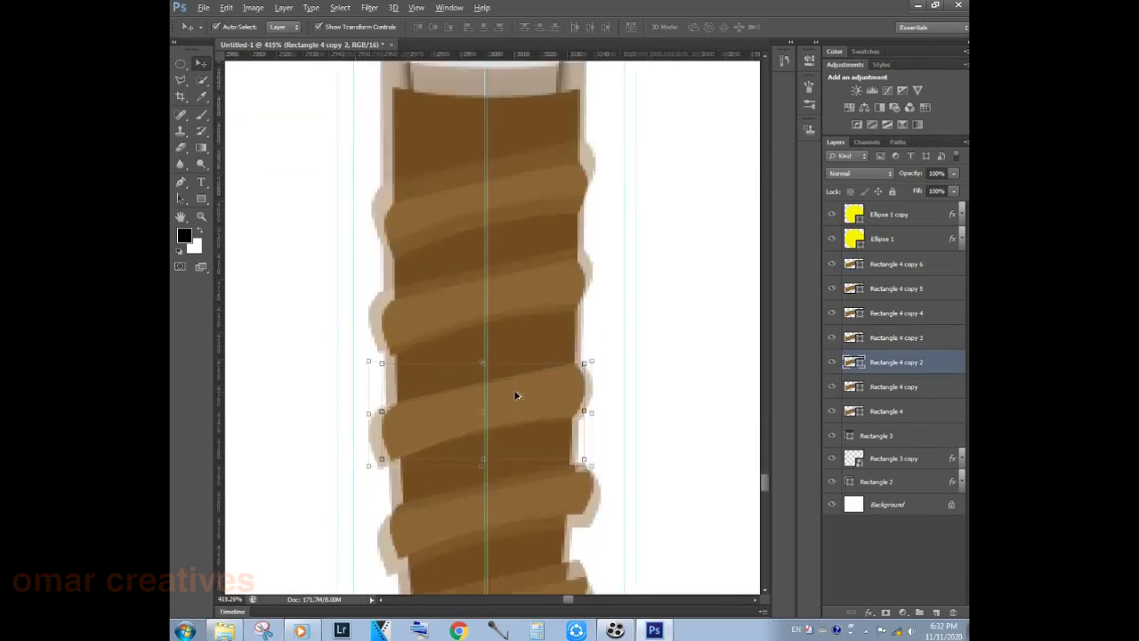
- Narrow the Rectangle 4 copy 2 and copy 3 bands to fit the grip
{"action": "scroll", "coordinate": [523, 394], "scroll_direction": "up", "scroll_amount": 2}
{"action": "scroll", "coordinate": [525, 397], "scroll_direction": "down", "scroll_amount": 2}
{"action": "key", "text": "ctrl+t"}
{"action": "left_click_drag", "start_coordinate": [363, 337], "coordinate": [369, 332]}
{"action": "left_click_drag", "start_coordinate": [630, 356], "coordinate": [633, 229]}
{"action": "key", "text": "Return"}
{"action": "left_click", "coordinate": [558, 306]}
{"action": "key", "text": "ctrl+t"}
{"action": "left_click_drag", "start_coordinate": [610, 329], "coordinate": [599, 326]}
{"action": "left_click_drag", "start_coordinate": [368, 347], "coordinate": [376, 347]}
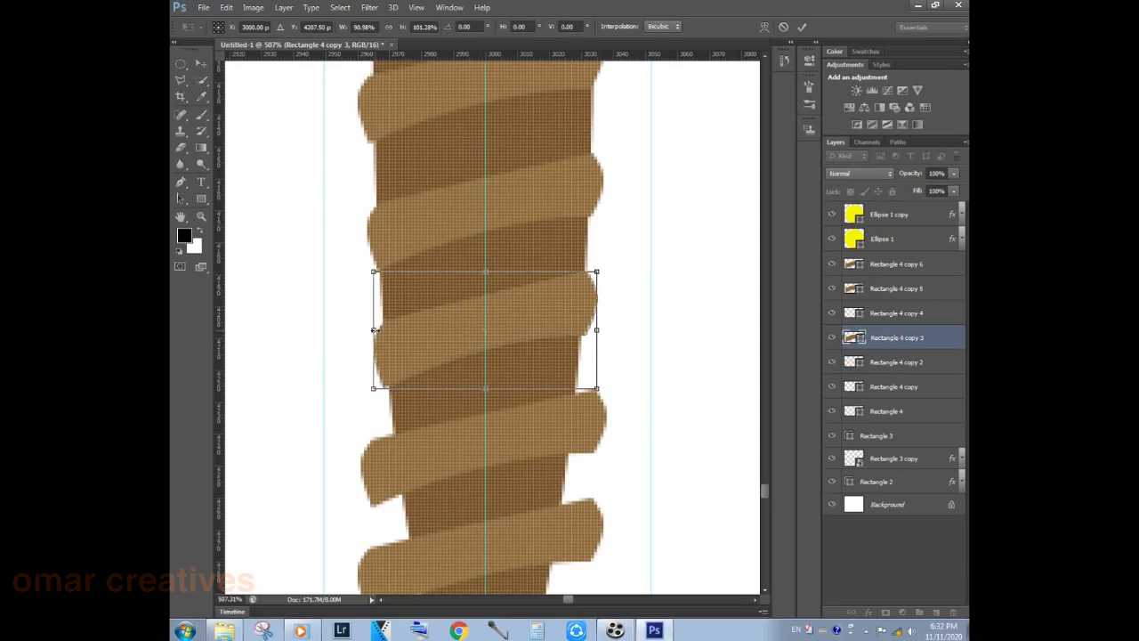
{"action": "key", "text": "Return"}
- Narrow the copy 4 and copy 5 bands to follow the grip's taper
{"action": "left_click", "coordinate": [511, 449]}
{"action": "mouse_move", "coordinate": [629, 466]}
{"action": "left_mouse_down"}
{"action": "mouse_move", "coordinate": [640, 287]}
{"action": "mouse_move", "coordinate": [592, 264]}
{"action": "left_mouse_up"}
{"action": "key", "text": "ctrl+t"}
{"action": "left_click_drag", "start_coordinate": [372, 264], "coordinate": [401, 263]}
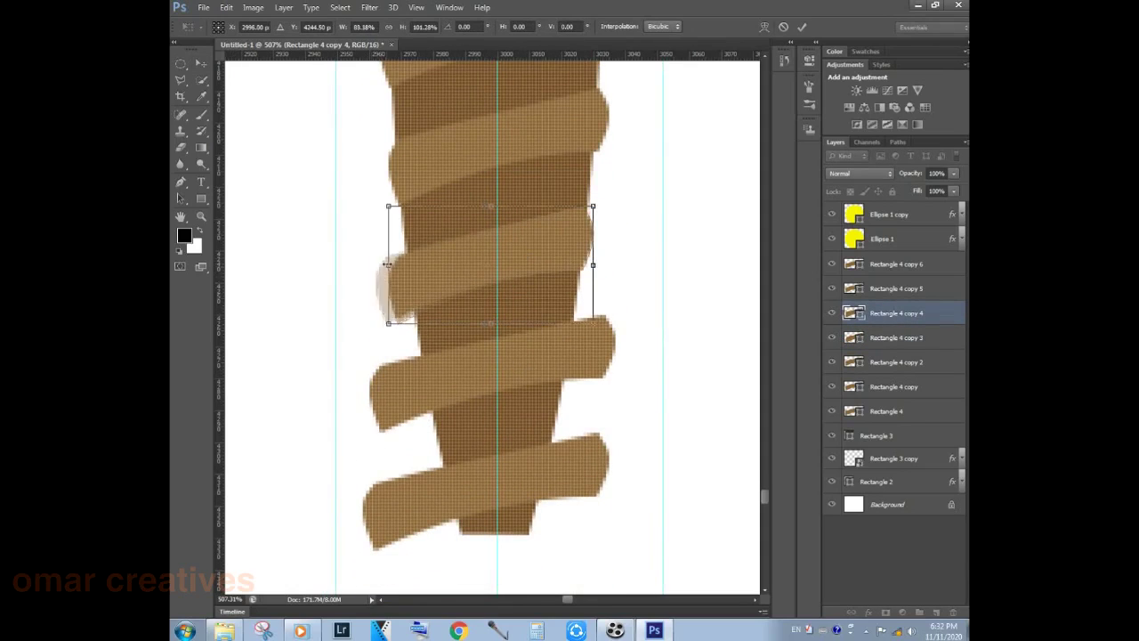
{"action": "key", "text": "Return"}
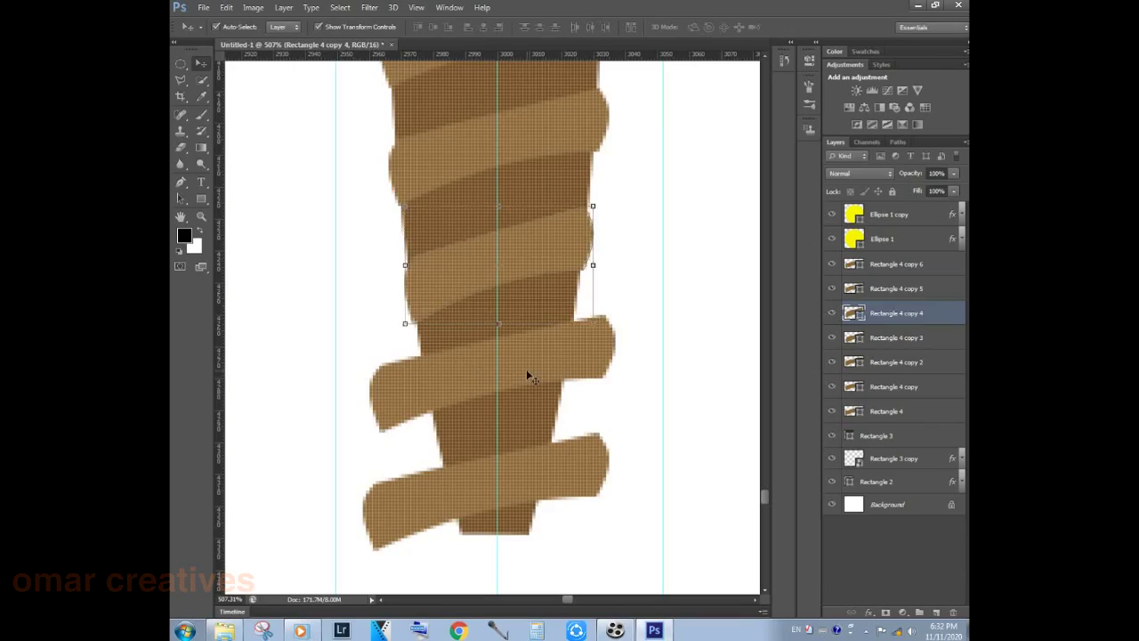
{"action": "left_click", "coordinate": [526, 376]}
{"action": "scroll", "coordinate": [569, 267], "scroll_direction": "down", "scroll_amount": 3}
{"action": "left_click_drag", "start_coordinate": [615, 226], "coordinate": [576, 228]}
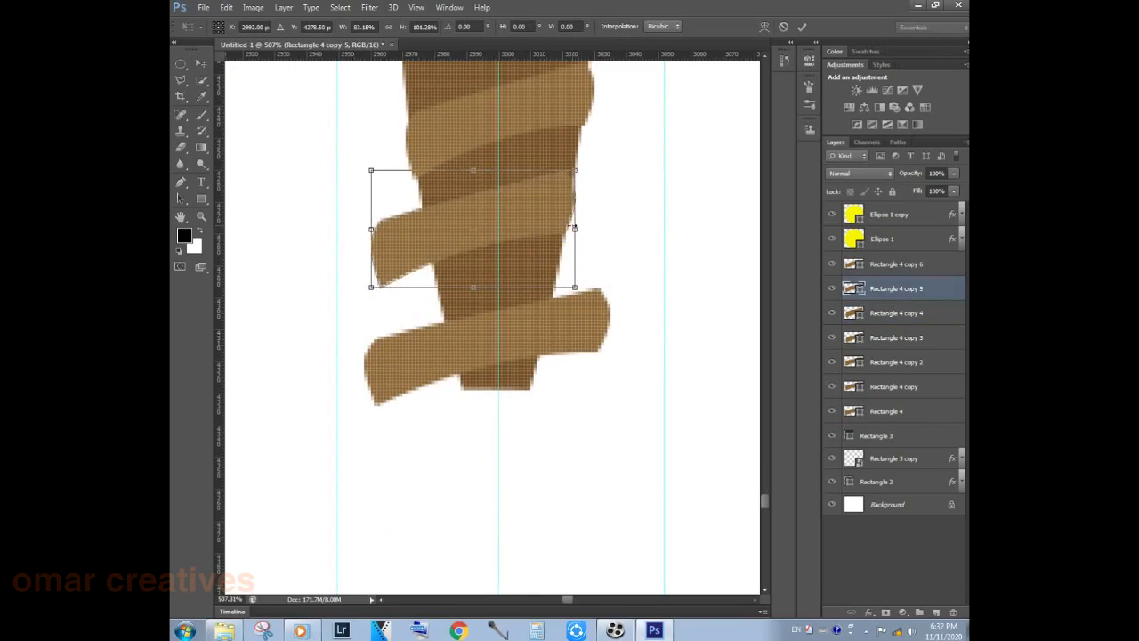
{"action": "left_click_drag", "start_coordinate": [371, 229], "coordinate": [421, 228]}
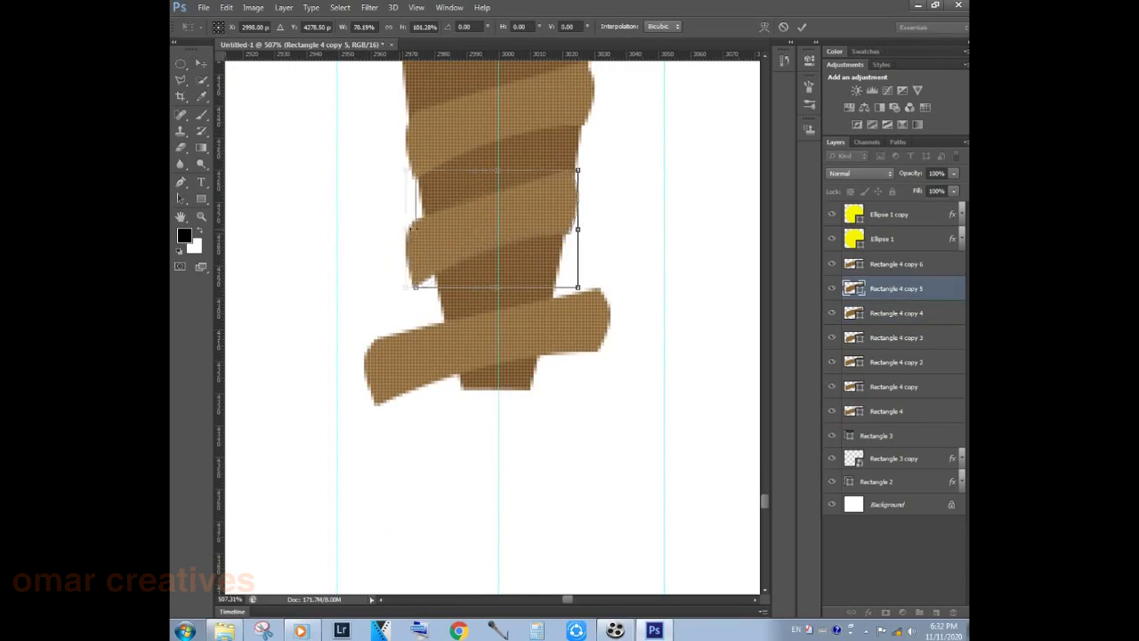
{"action": "key", "text": "Return"}
- Narrow the bottom band, Rectangle 4 copy 6, to fit the grip's tip
{"action": "left_click", "coordinate": [445, 326]}
{"action": "key", "text": "ctrl+t"}
{"action": "left_click_drag", "start_coordinate": [369, 343], "coordinate": [447, 343]}
{"action": "mouse_move", "coordinate": [609, 346]}
{"action": "left_mouse_down"}
{"action": "mouse_move", "coordinate": [551, 346]}
{"action": "mouse_move", "coordinate": [558, 323]}
{"action": "left_mouse_up"}
{"action": "key", "text": "Return"}
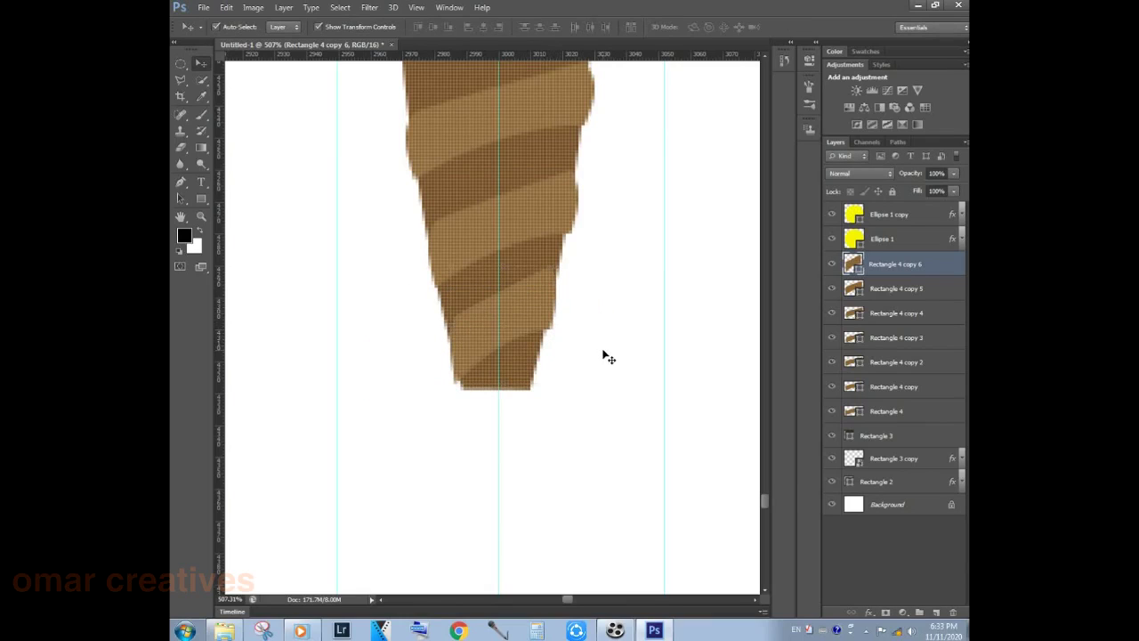
{"action": "left_click", "coordinate": [603, 356]}
{"action": "scroll", "coordinate": [453, 286], "scroll_direction": "down", "scroll_amount": 1}
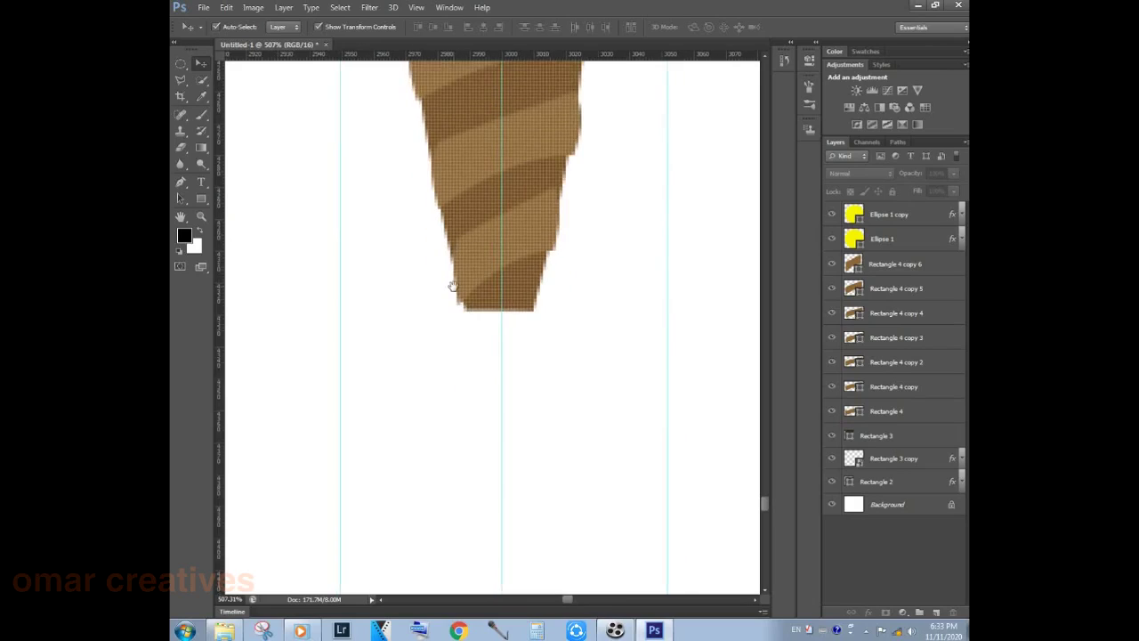
- Draw a 62 × 62 px circle with the Ellipse Tool at the grip's tip
{"action": "scroll", "coordinate": [453, 288], "scroll_direction": "down", "scroll_amount": 1}
{"action": "scroll", "coordinate": [454, 291], "scroll_direction": "down", "scroll_amount": 1}
{"action": "scroll", "coordinate": [452, 290], "scroll_direction": "down", "scroll_amount": 1}
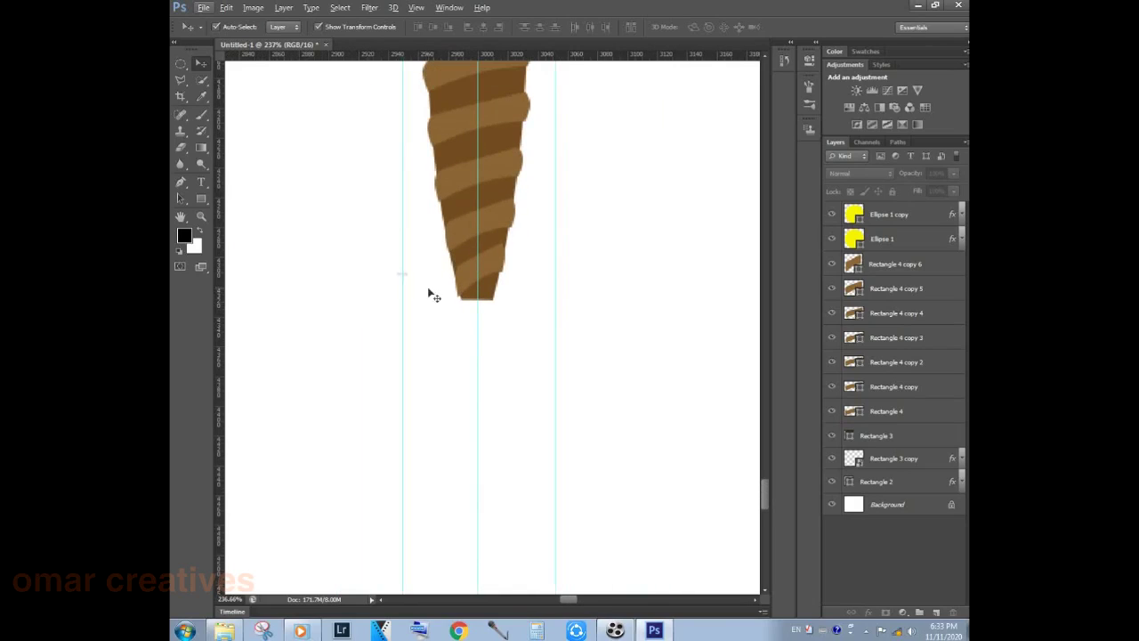
{"action": "left_click", "coordinate": [201, 199]}
{"action": "right_click", "coordinate": [199, 201]}
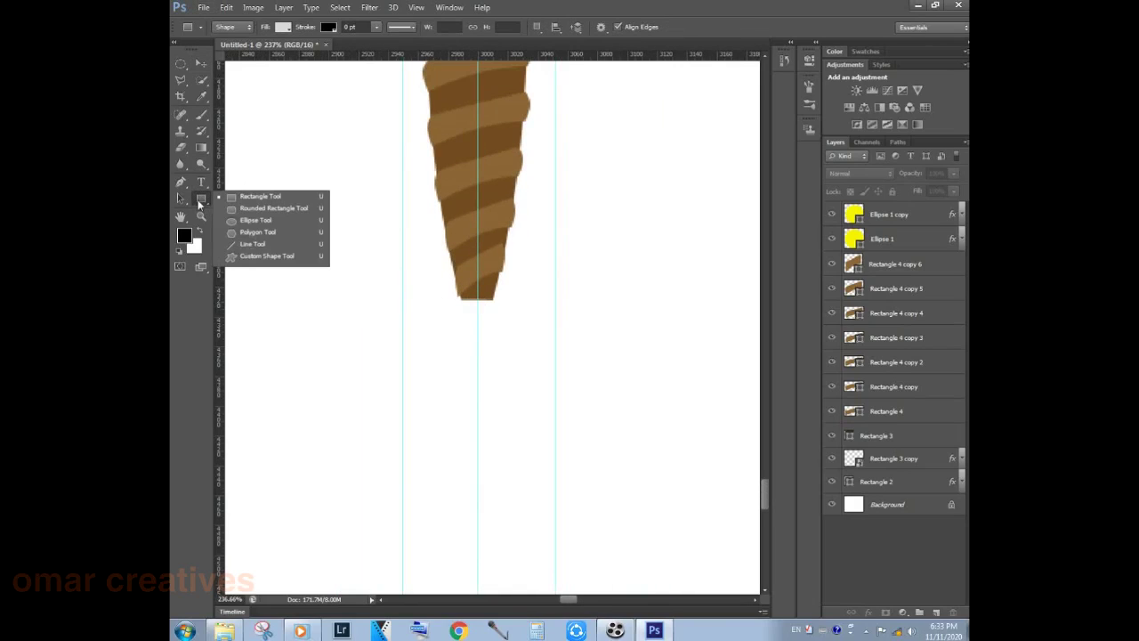
{"action": "left_click", "coordinate": [256, 219]}
{"action": "left_click_drag", "start_coordinate": [476, 309], "coordinate": [521, 354]}
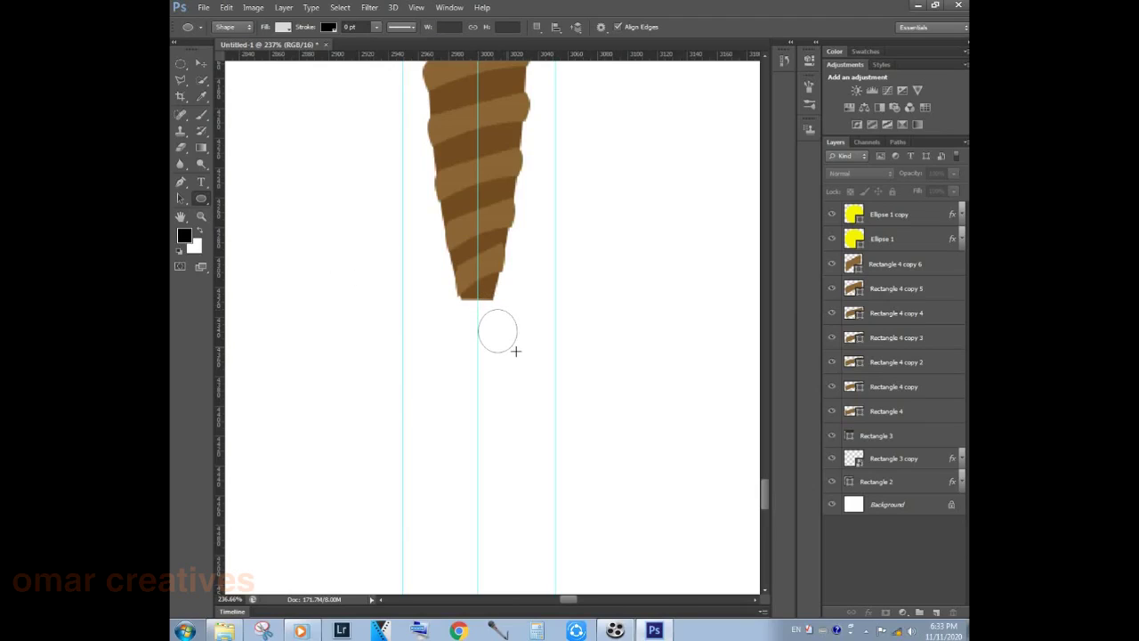
{"action": "left_click_drag", "start_coordinate": [522, 353], "coordinate": [523, 354]}
{"action": "left_click_drag", "start_coordinate": [523, 354], "coordinate": [524, 355]}
- Fill the pommel circle with brown
{"action": "left_click", "coordinate": [283, 28]}
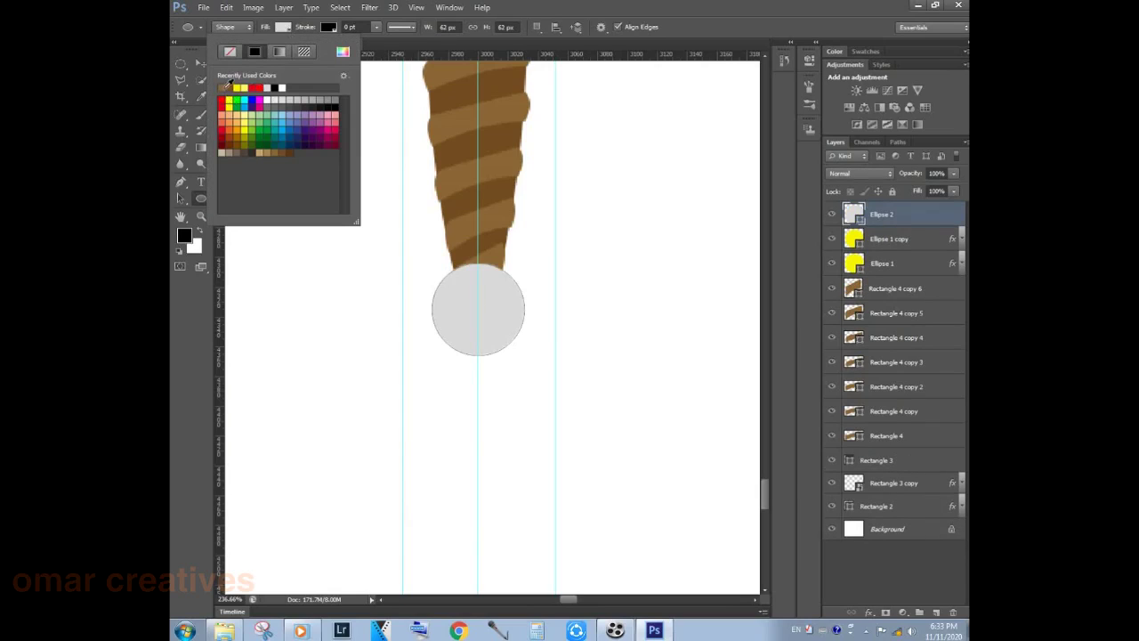
{"action": "left_click", "coordinate": [223, 87]}
{"action": "left_click", "coordinate": [283, 27]}
{"action": "left_click", "coordinate": [200, 63]}
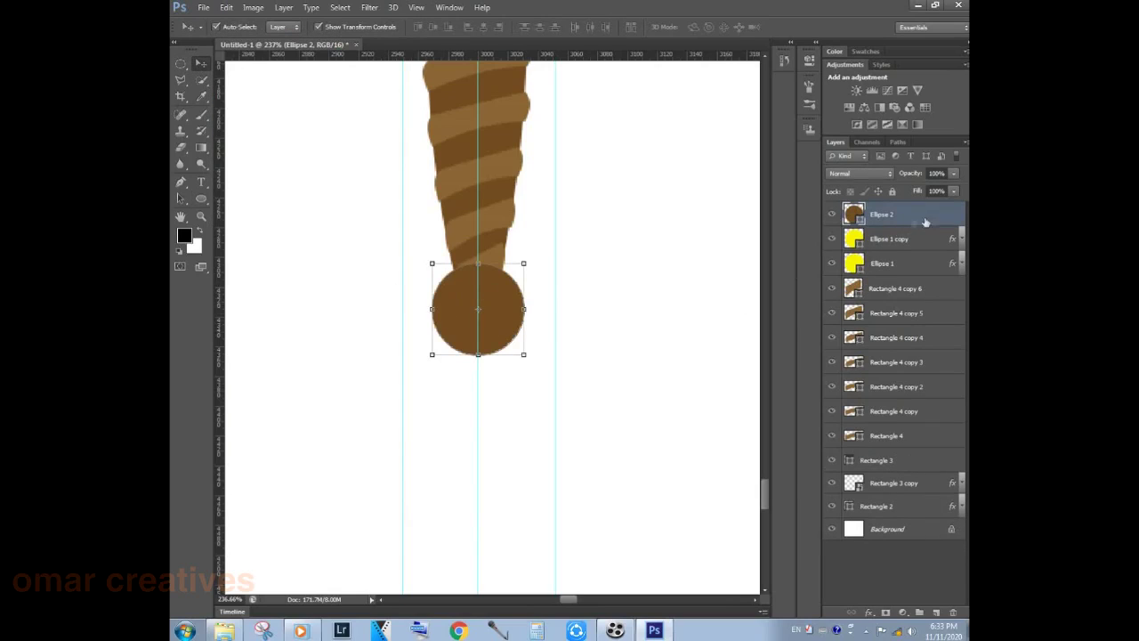
{"action": "double_click", "coordinate": [953, 214]}
- Add a Gradient Overlay to the circle with both end stops set to browns sampled from the grip
{"action": "left_click", "coordinate": [640, 368]}
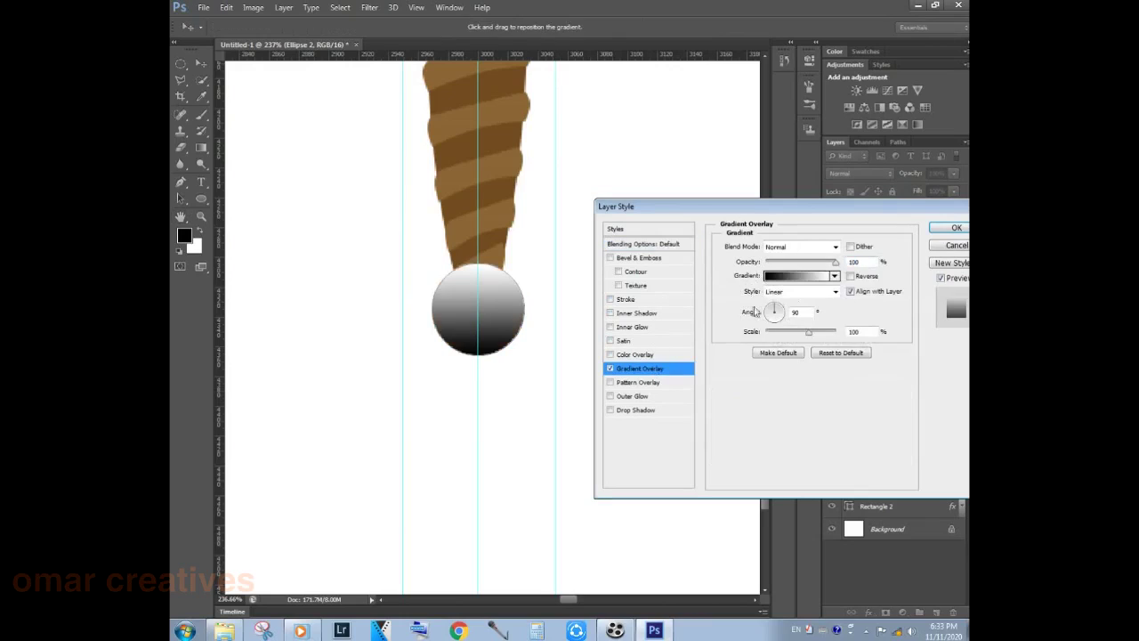
{"action": "left_click", "coordinate": [787, 279]}
{"action": "double_click", "coordinate": [650, 256]}
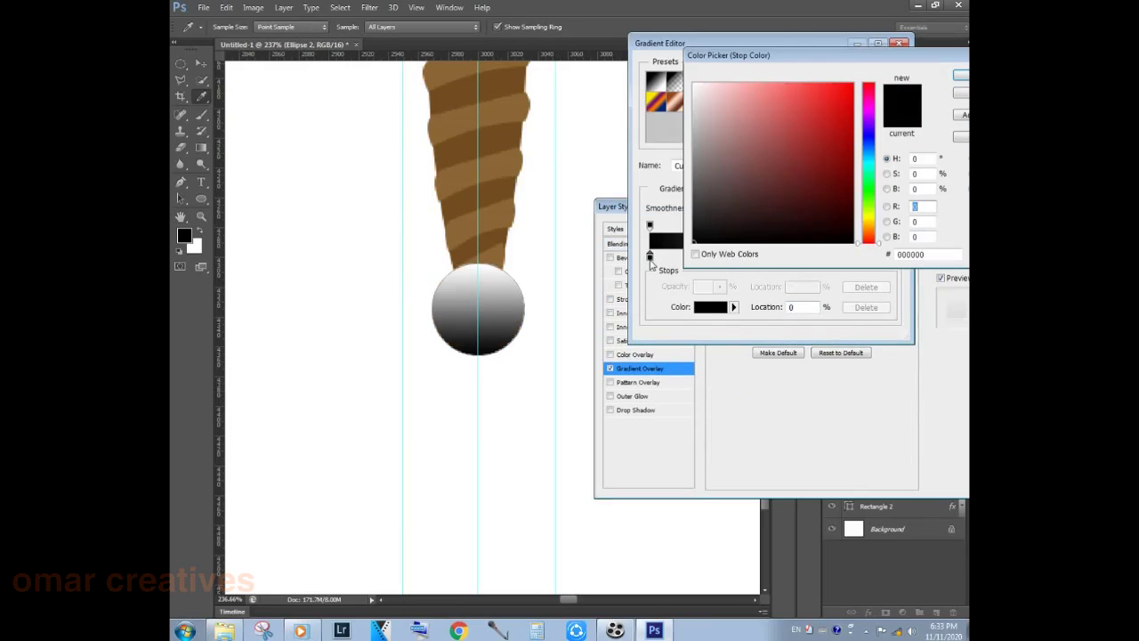
{"action": "left_click", "coordinate": [479, 194]}
{"action": "left_click", "coordinate": [963, 78]}
{"action": "left_click", "coordinate": [897, 260]}
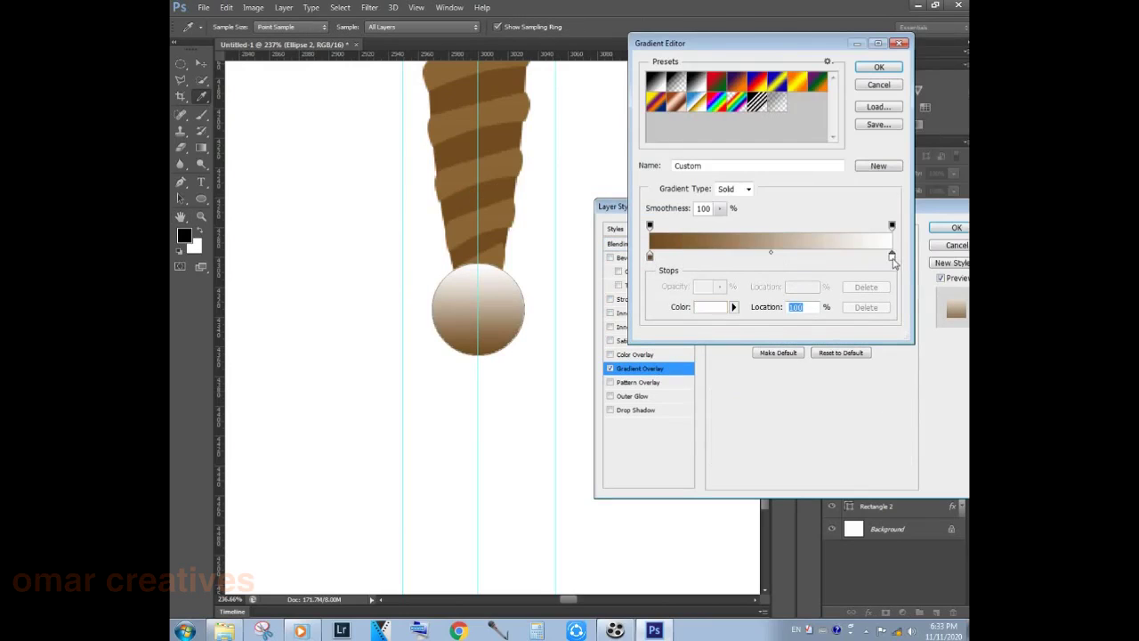
{"action": "double_click", "coordinate": [897, 260]}
{"action": "left_click", "coordinate": [494, 190]}
{"action": "left_click", "coordinate": [496, 204]}
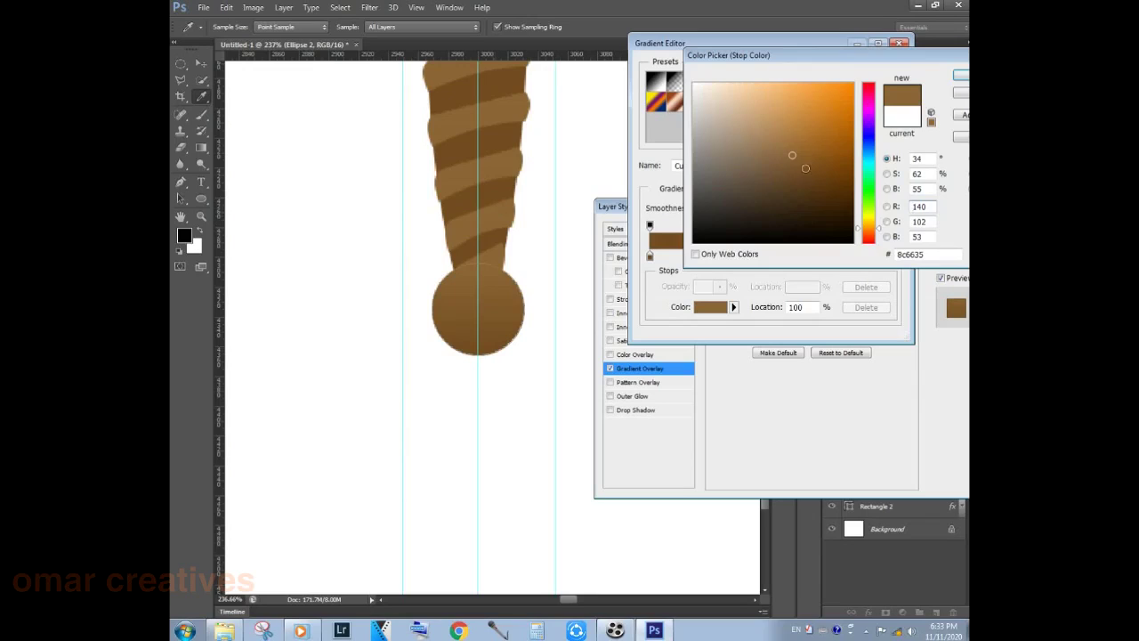
{"action": "left_click", "coordinate": [961, 76]}
- Add a lighter brown middle stop at 51% and apply the three-stop brown gradient overlay
{"action": "left_click", "coordinate": [774, 257]}
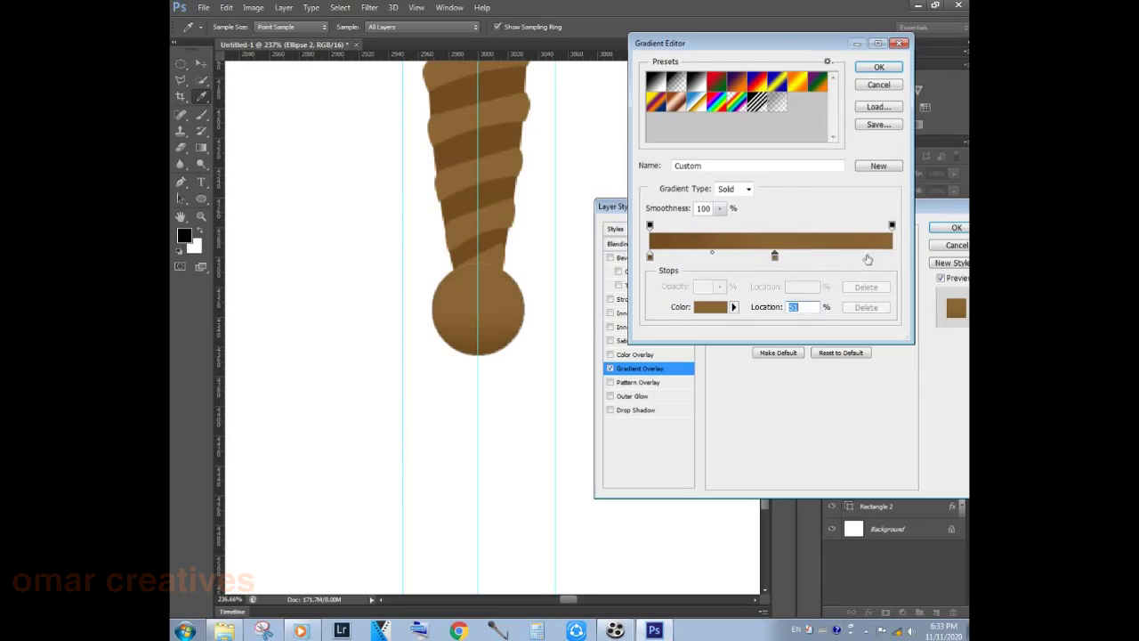
{"action": "left_click", "coordinate": [775, 256]}
{"action": "double_click", "coordinate": [776, 256]}
{"action": "left_click_drag", "start_coordinate": [783, 161], "coordinate": [770, 147]}
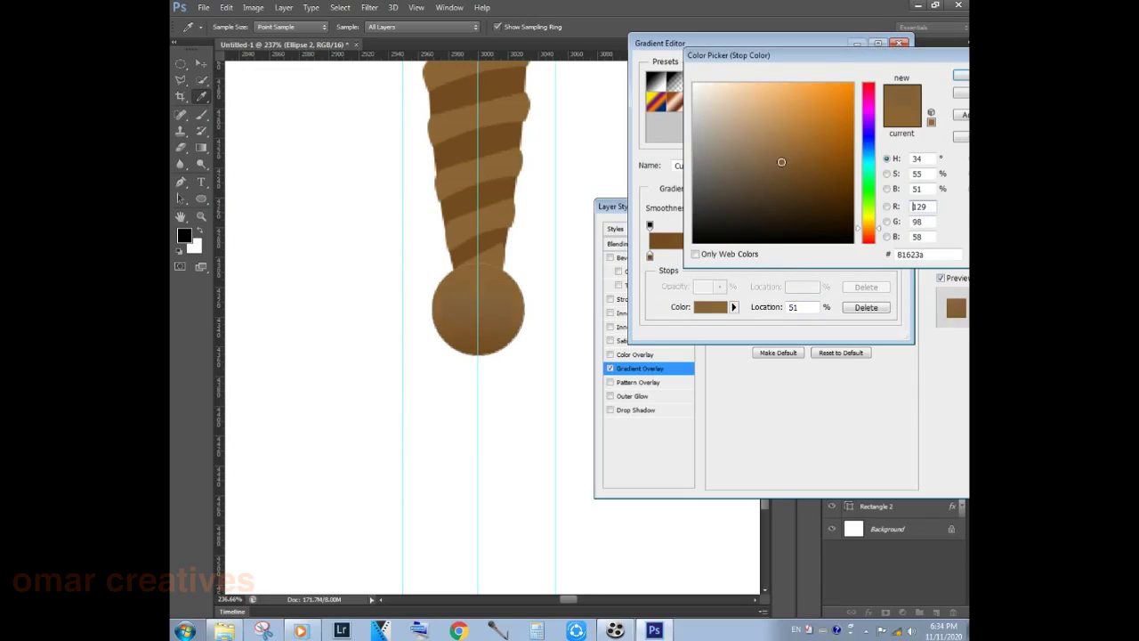
{"action": "left_click", "coordinate": [961, 75]}
{"action": "left_click", "coordinate": [891, 256]}
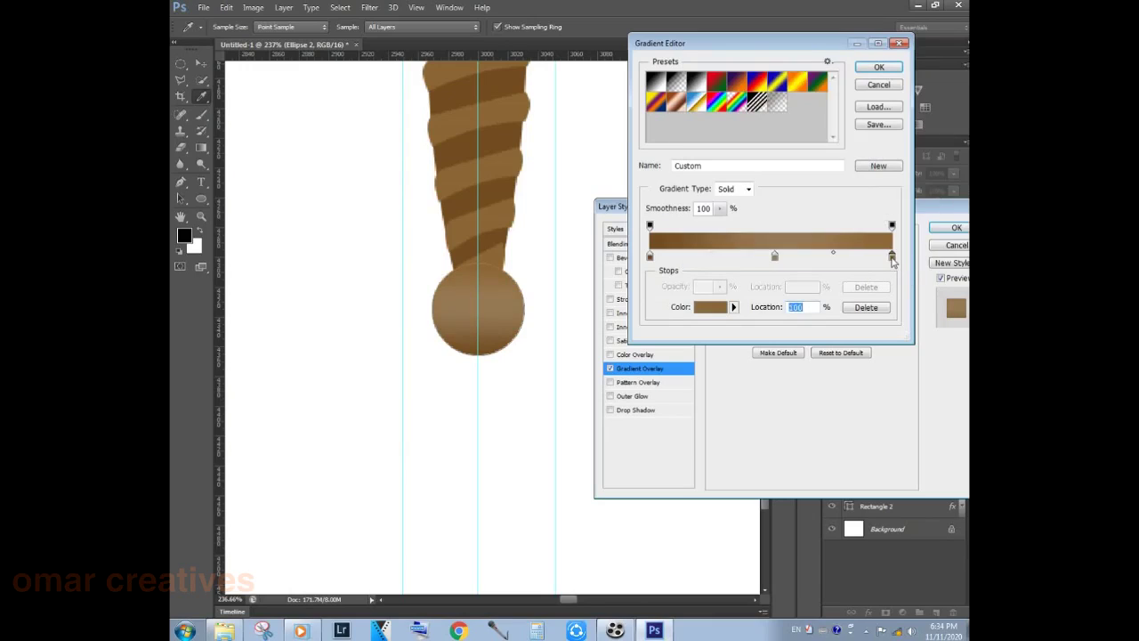
{"action": "double_click", "coordinate": [891, 256]}
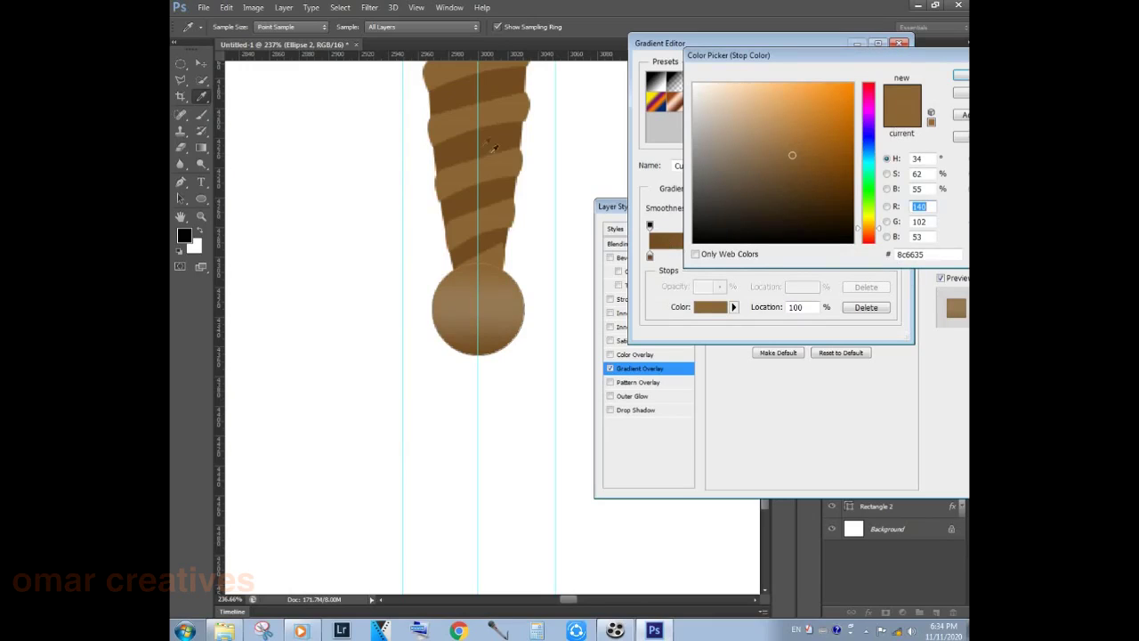
{"action": "left_click", "coordinate": [961, 75]}
{"action": "left_click", "coordinate": [878, 70]}
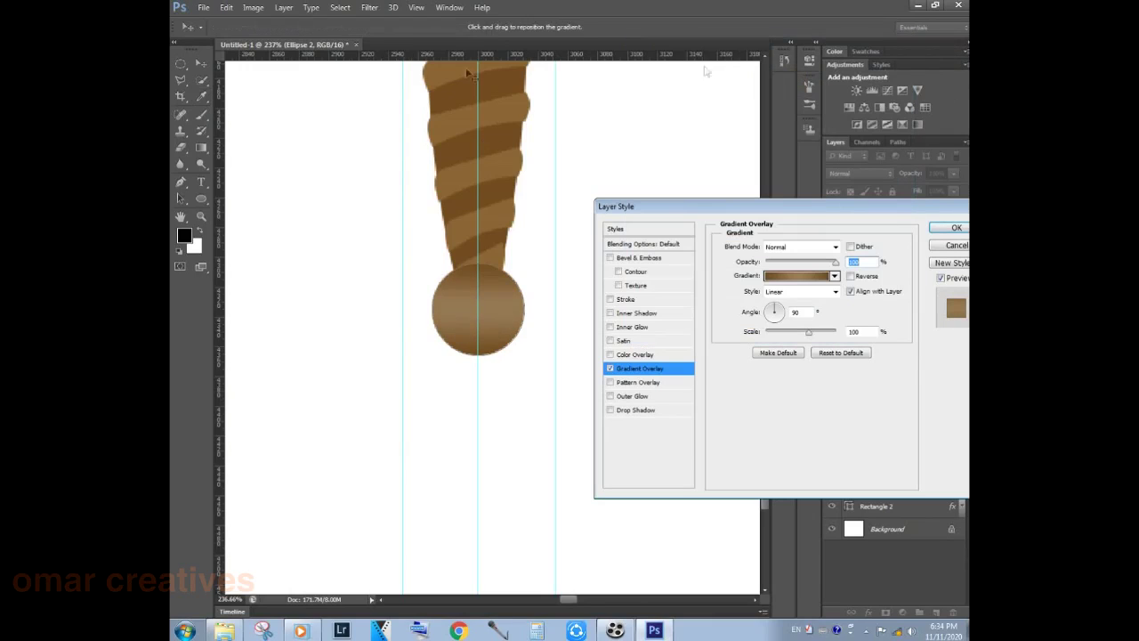
{"action": "left_click", "coordinate": [945, 228]}
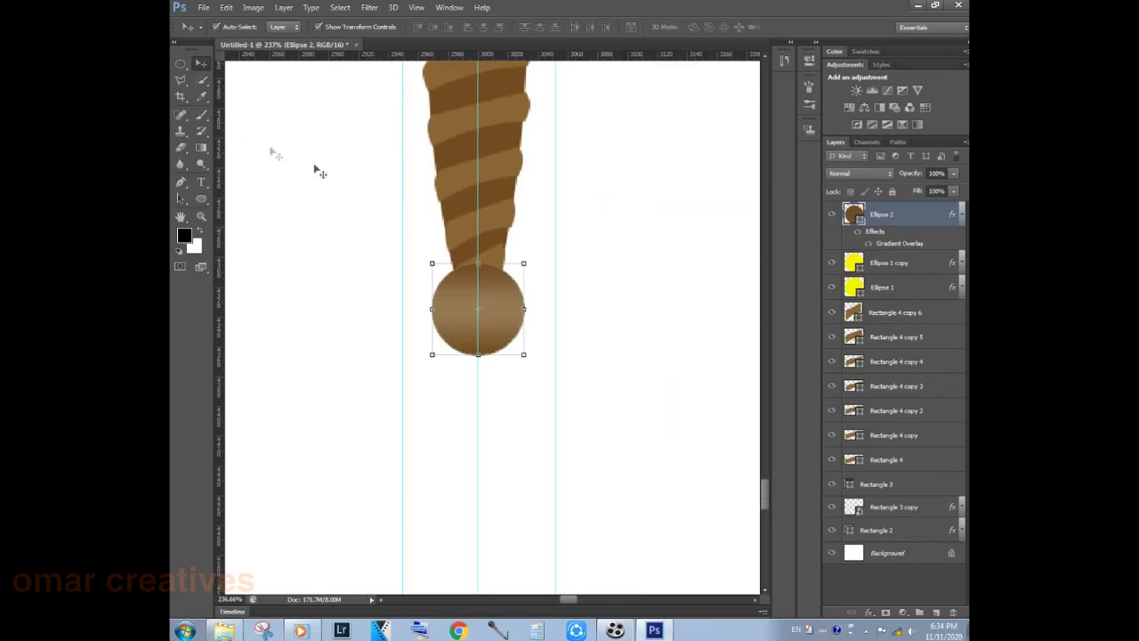
- Rasterize the circle and erase an elliptical selection from its centre to make a ring
{"action": "left_click", "coordinate": [180, 66]}
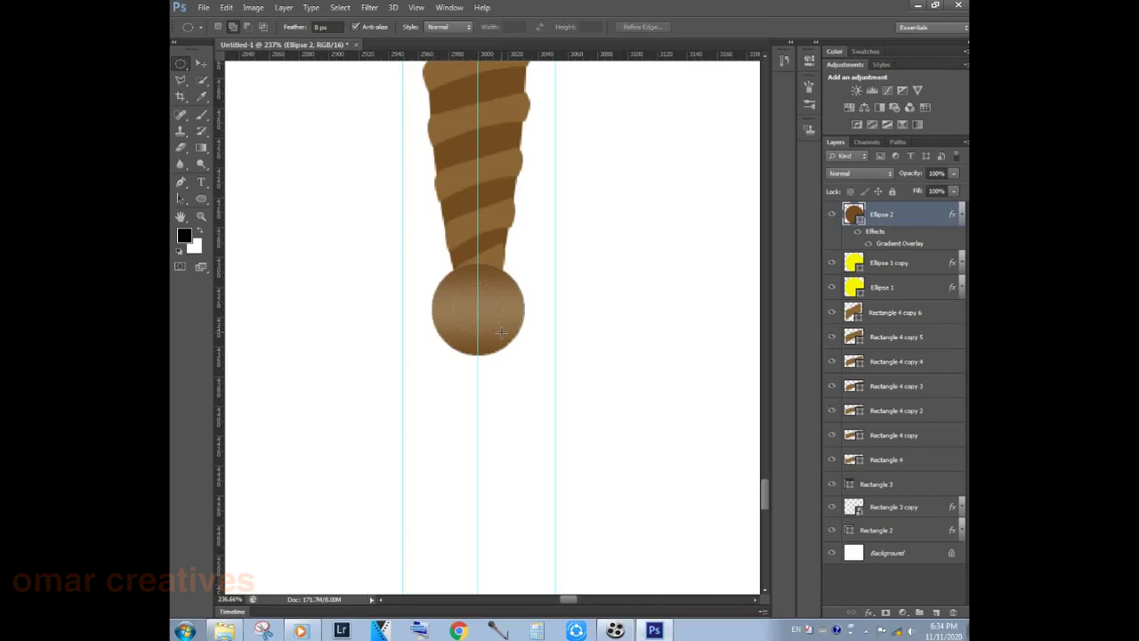
{"action": "key", "text": "e"}
{"action": "left_click", "coordinate": [459, 297]}
{"action": "left_click", "coordinate": [539, 237]}
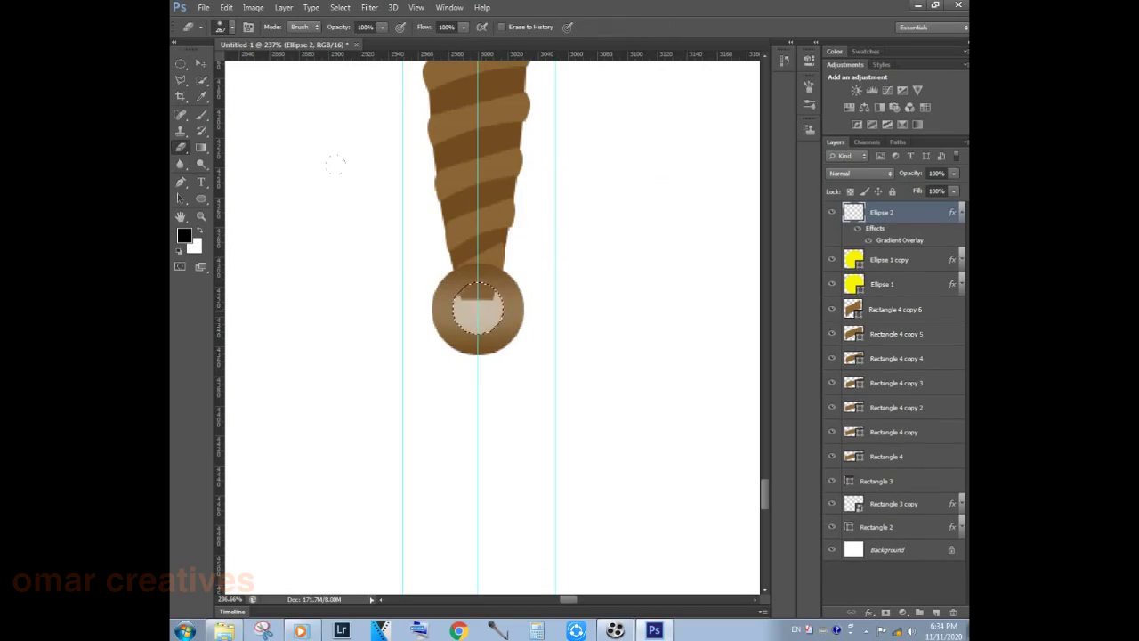
{"action": "key", "text": "m"}
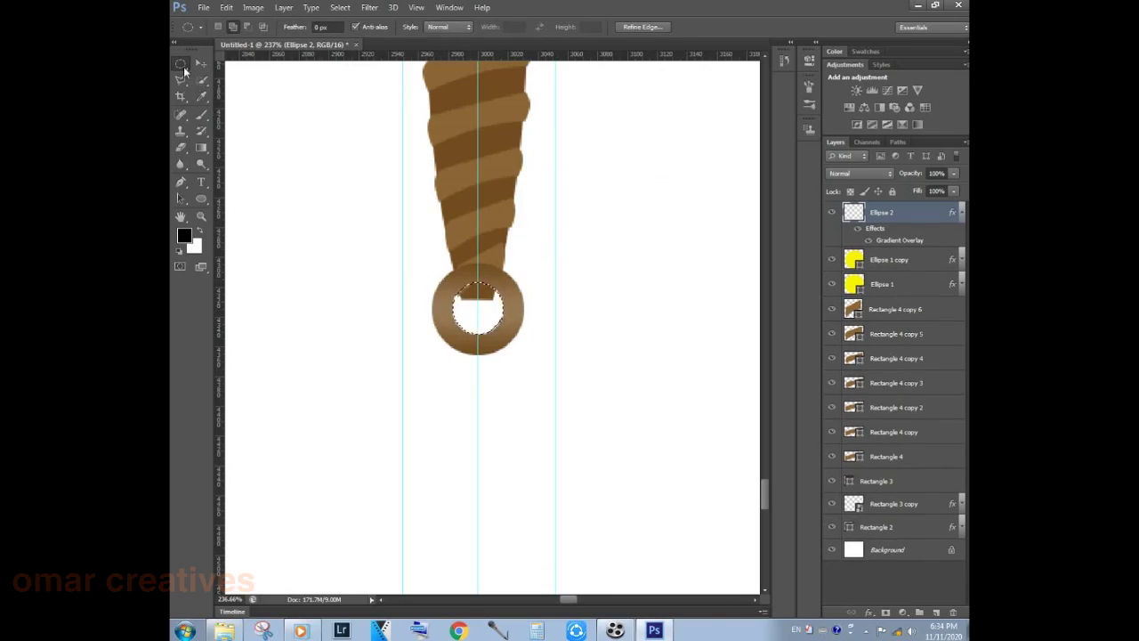
- Deselect and nudge the brown ring slightly downward below the grip
{"action": "left_click", "coordinate": [962, 212]}
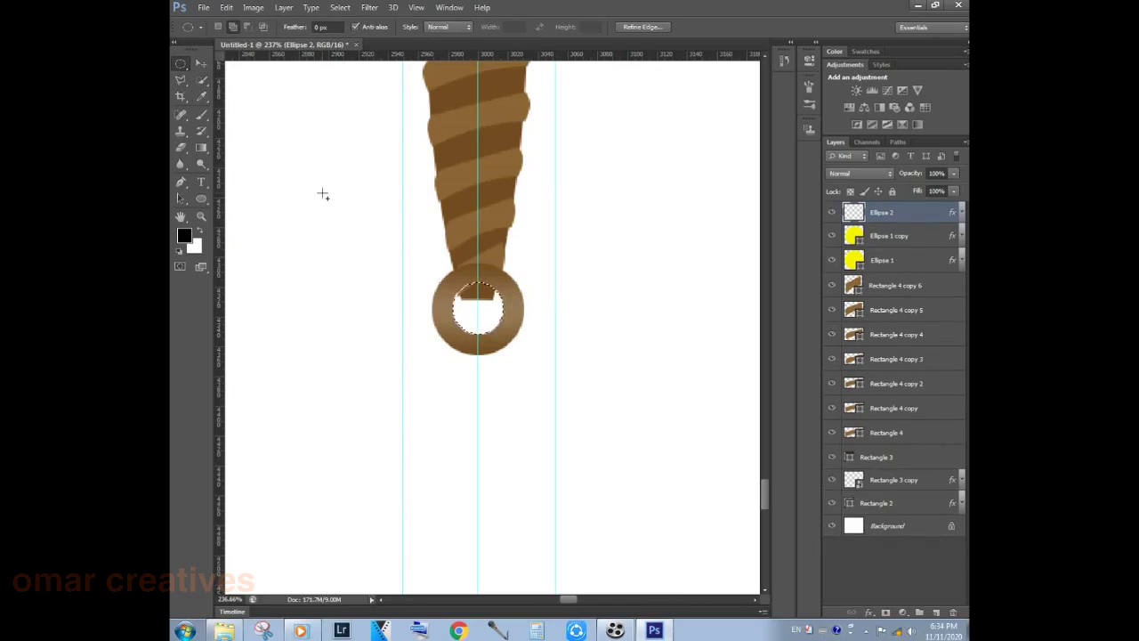
{"action": "left_click", "coordinate": [364, 205]}
{"action": "left_click", "coordinate": [201, 64]}
{"action": "key", "text": "Down"}
{"action": "key", "text": "Down"}
{"action": "key", "text": "Down"}
{"action": "key", "text": "Down"}
{"action": "key", "text": "Down"}
{"action": "key", "text": "Down"}
{"action": "key", "text": "Down"}
{"action": "key", "text": "Down"}
{"action": "left_click", "coordinate": [360, 191]}
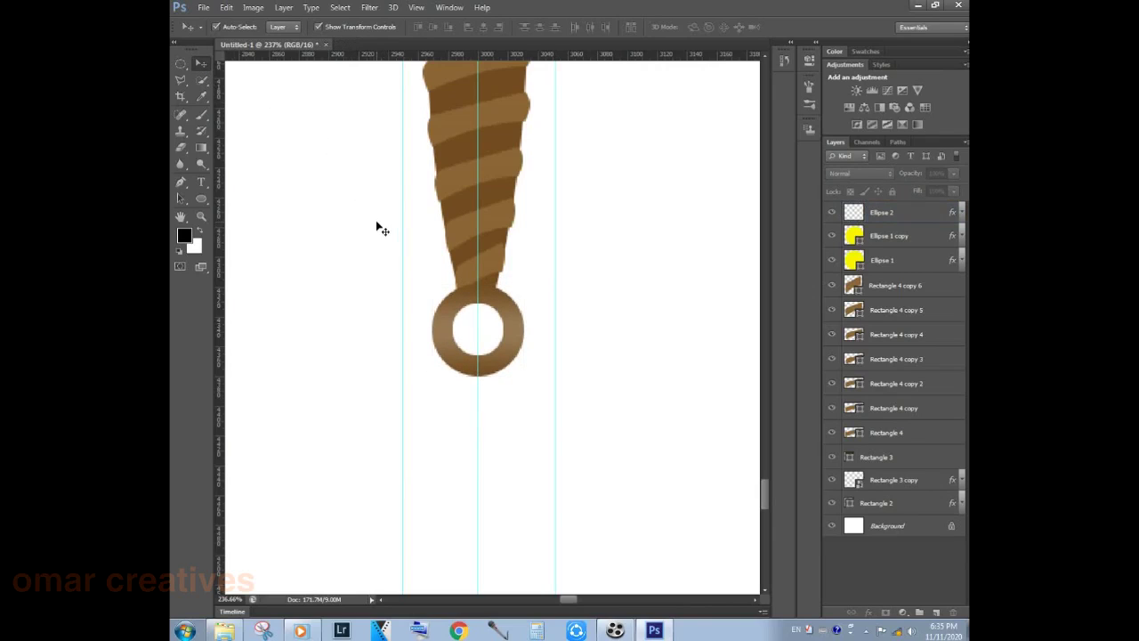
- Select the Rectangle 3 layer, try an ellipse below the red gem, then undo it
{"action": "scroll", "coordinate": [378, 222], "scroll_direction": "up", "scroll_amount": 3}
{"action": "scroll", "coordinate": [381, 221], "scroll_direction": "up", "scroll_amount": 2}
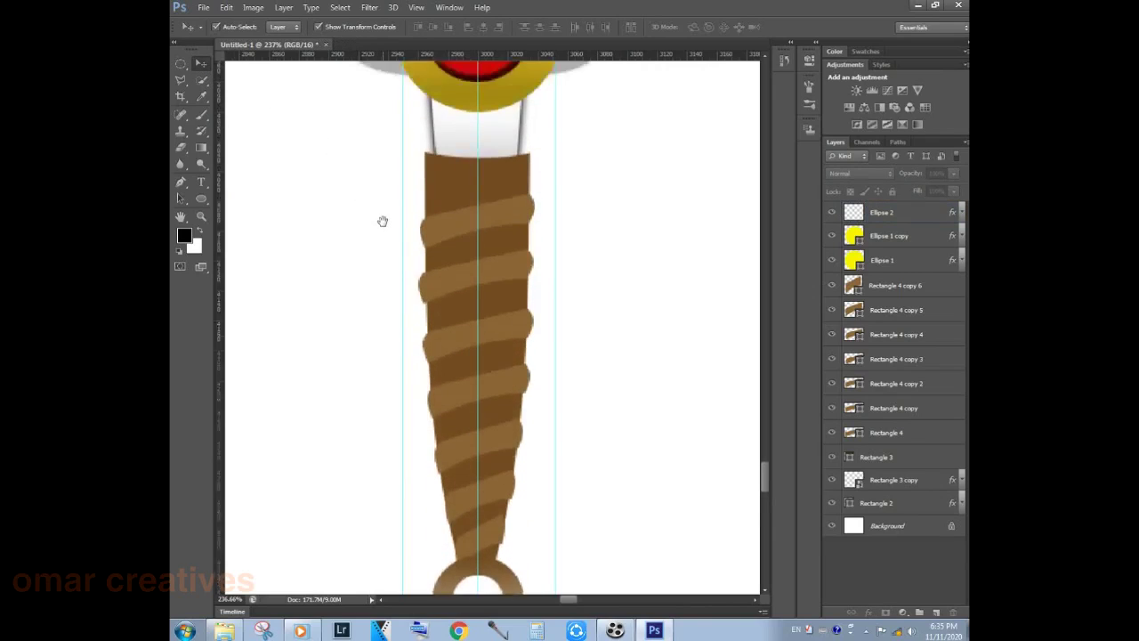
{"action": "scroll", "coordinate": [382, 220], "scroll_direction": "up", "scroll_amount": 2}
{"action": "scroll", "coordinate": [381, 220], "scroll_direction": "up", "scroll_amount": 2}
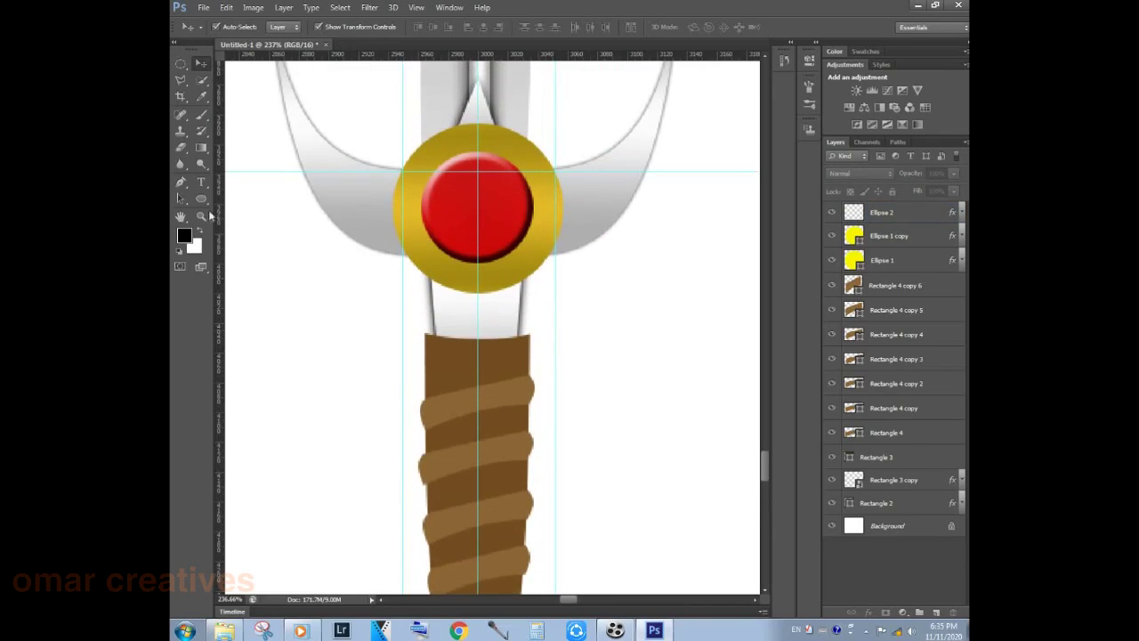
{"action": "left_click", "coordinate": [203, 200]}
{"action": "left_click", "coordinate": [894, 456]}
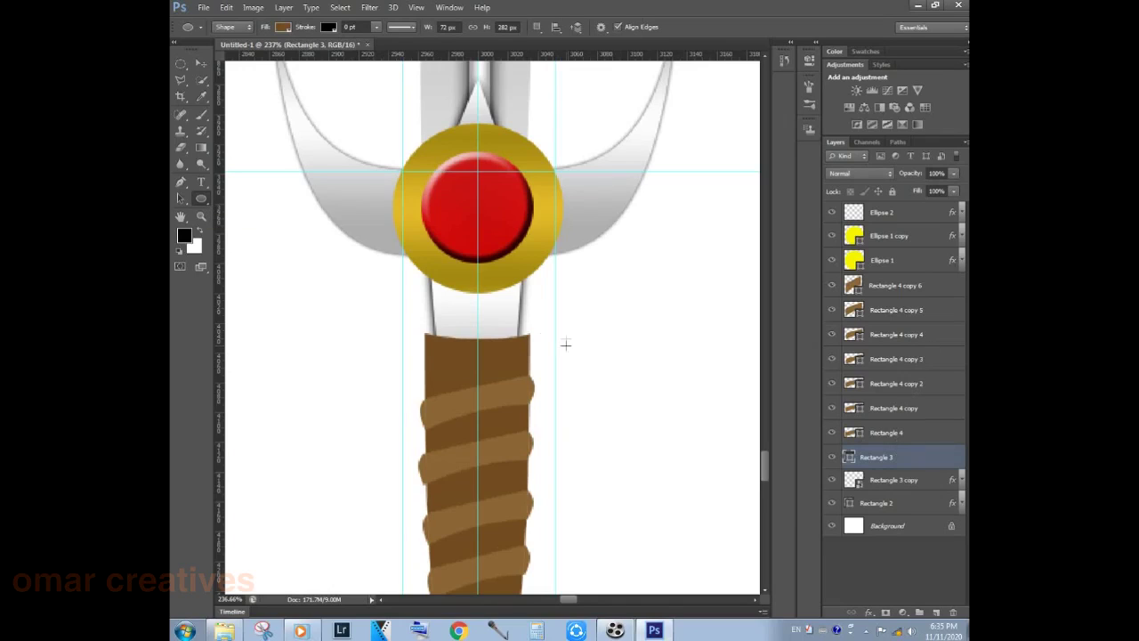
{"action": "left_click_drag", "start_coordinate": [423, 333], "coordinate": [544, 259]}
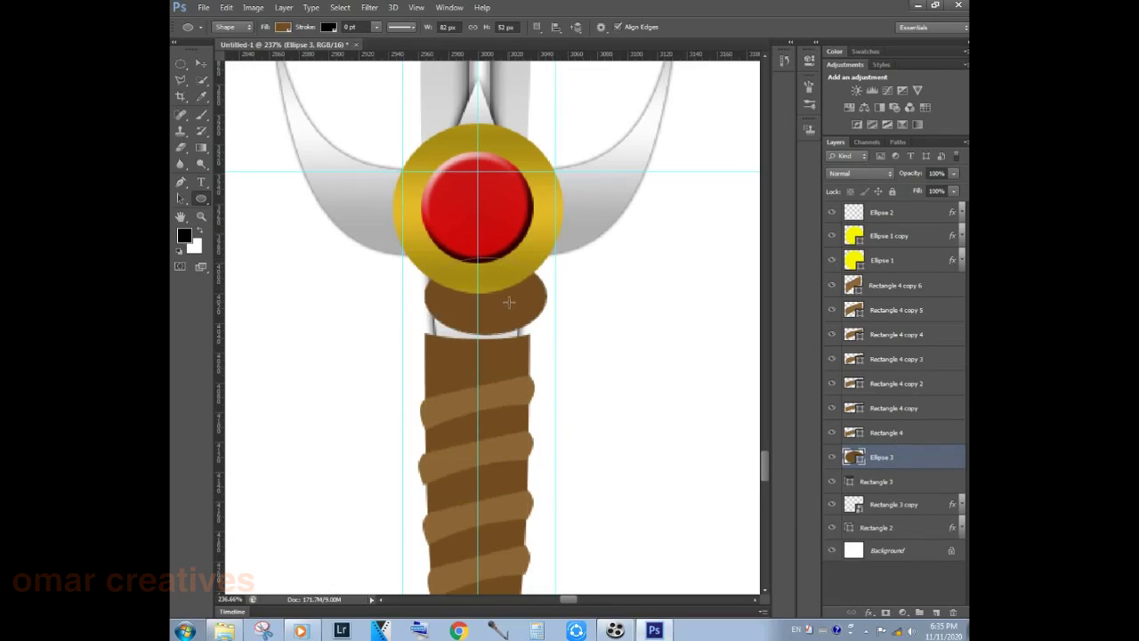
{"action": "key", "text": "ctrl+z"}
- Draw a brown rectangle filling the gap between the gem and the grip top
{"action": "right_click", "coordinate": [197, 199]}
{"action": "left_click", "coordinate": [233, 197]}
{"action": "mouse_move", "coordinate": [423, 333]}
{"action": "left_mouse_down"}
{"action": "mouse_move", "coordinate": [528, 321]}
{"action": "mouse_move", "coordinate": [529, 274]}
{"action": "left_mouse_up"}
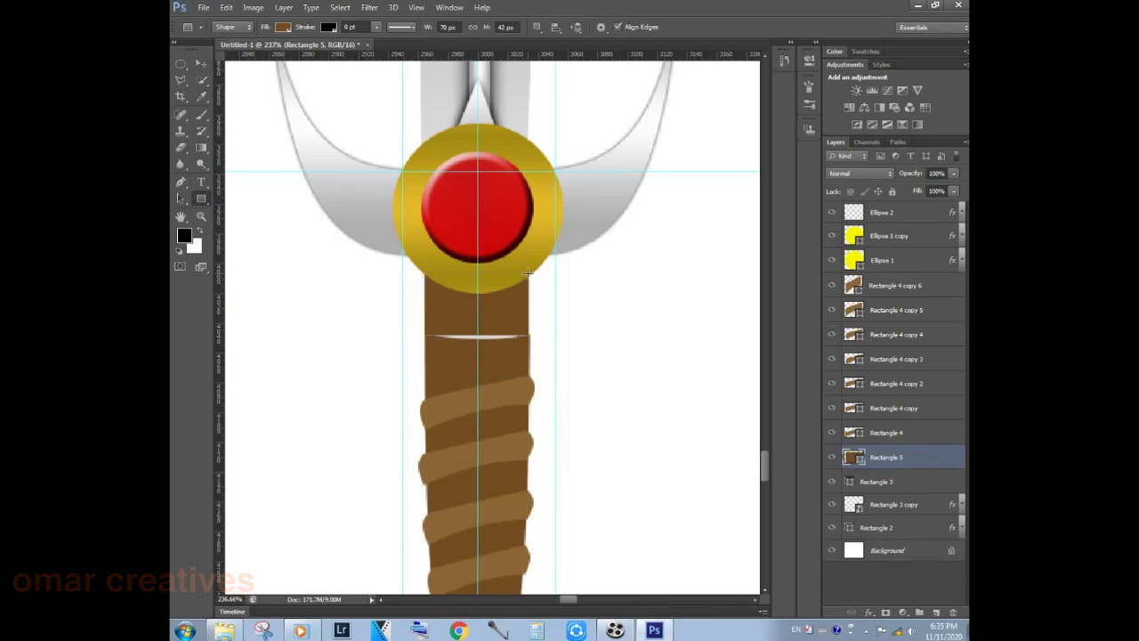
{"action": "key", "text": "ctrl+t"}
- Warp Rectangle 5 so its top corners and sides flare outward beneath the silver guard
{"action": "right_click", "coordinate": [429, 288]}
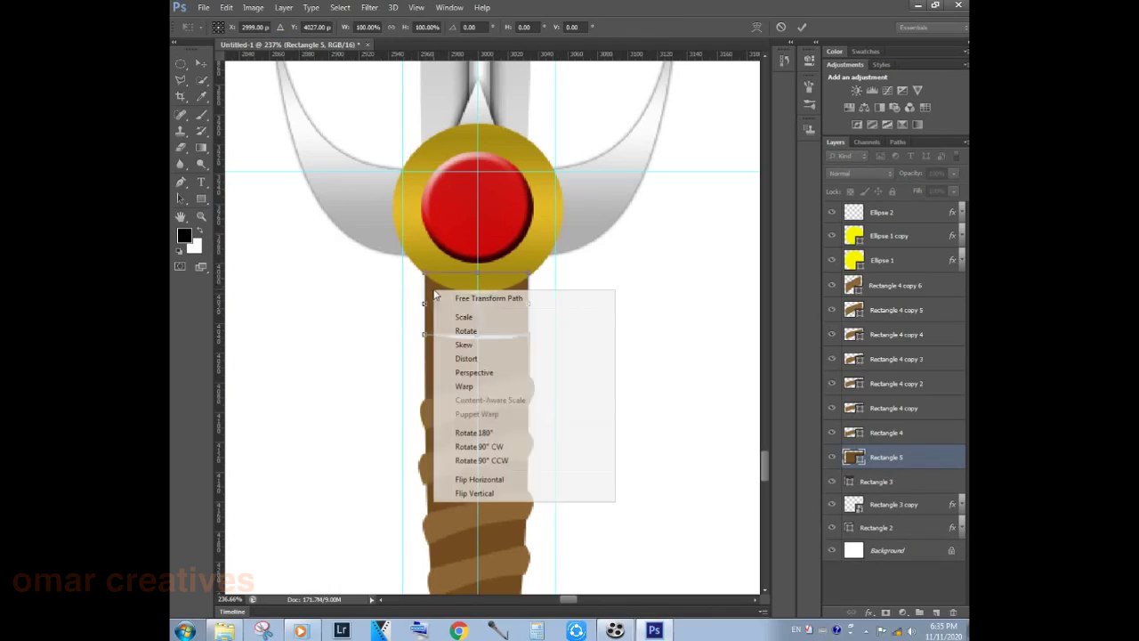
{"action": "left_click", "coordinate": [467, 389]}
{"action": "left_click_drag", "start_coordinate": [423, 293], "coordinate": [360, 242]}
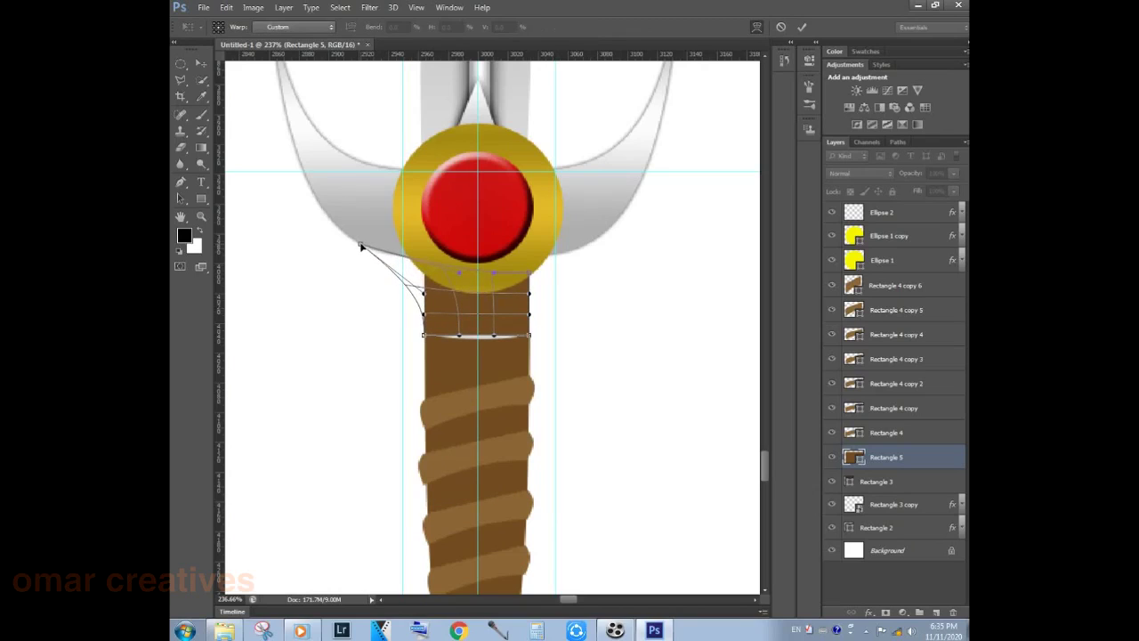
{"action": "left_click_drag", "start_coordinate": [528, 294], "coordinate": [599, 238]}
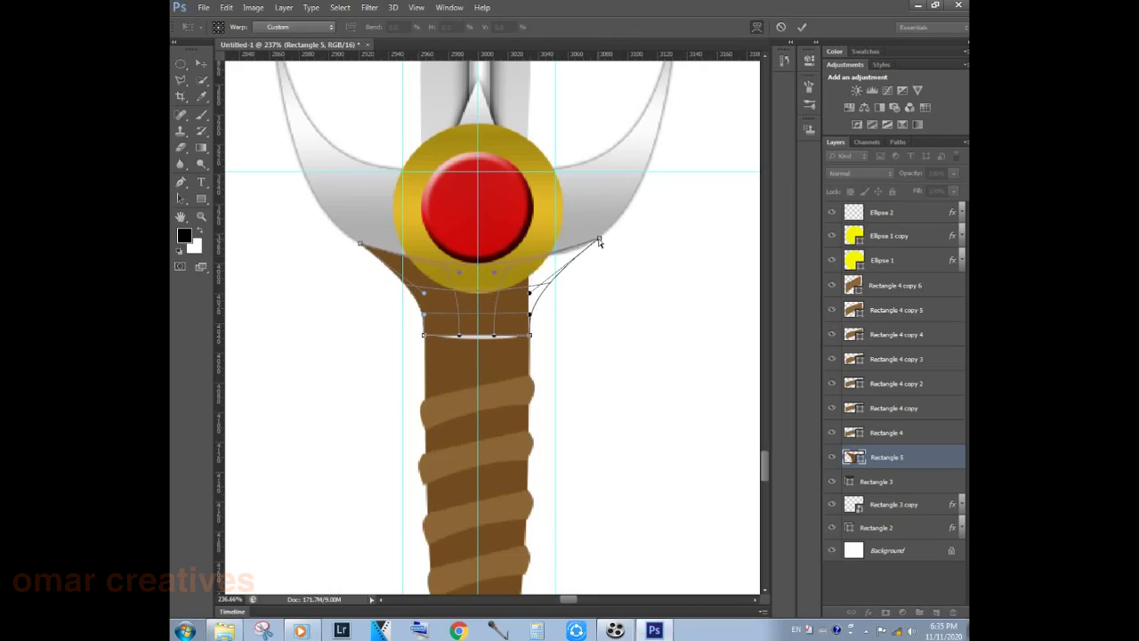
{"action": "left_click_drag", "start_coordinate": [492, 338], "coordinate": [459, 346]}
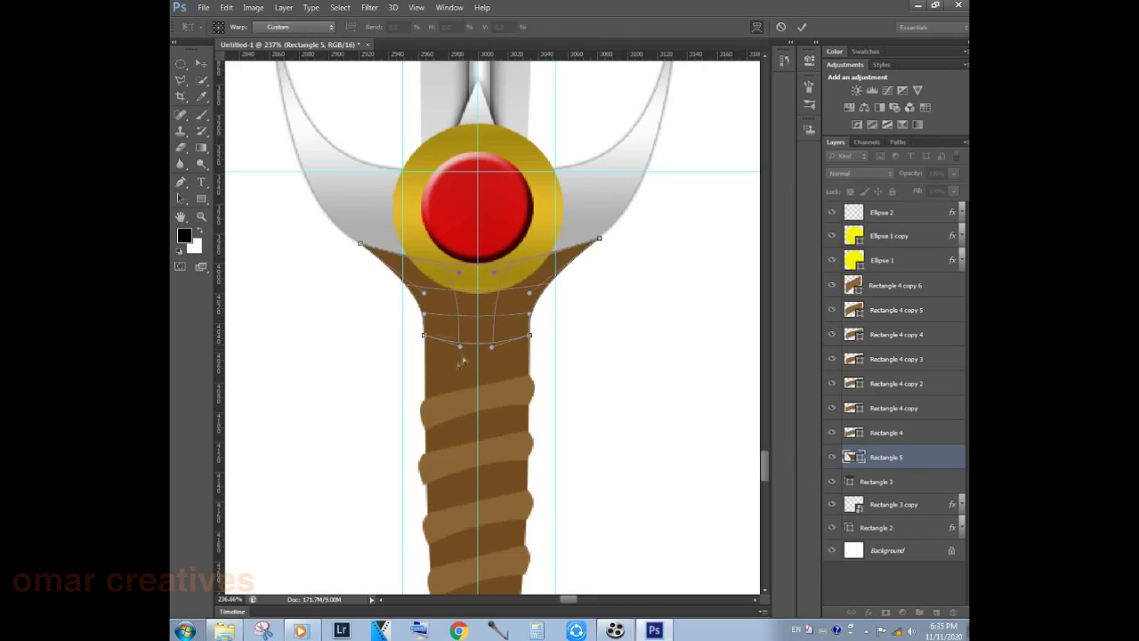
{"action": "scroll", "coordinate": [428, 345], "scroll_direction": "up", "scroll_amount": 5}
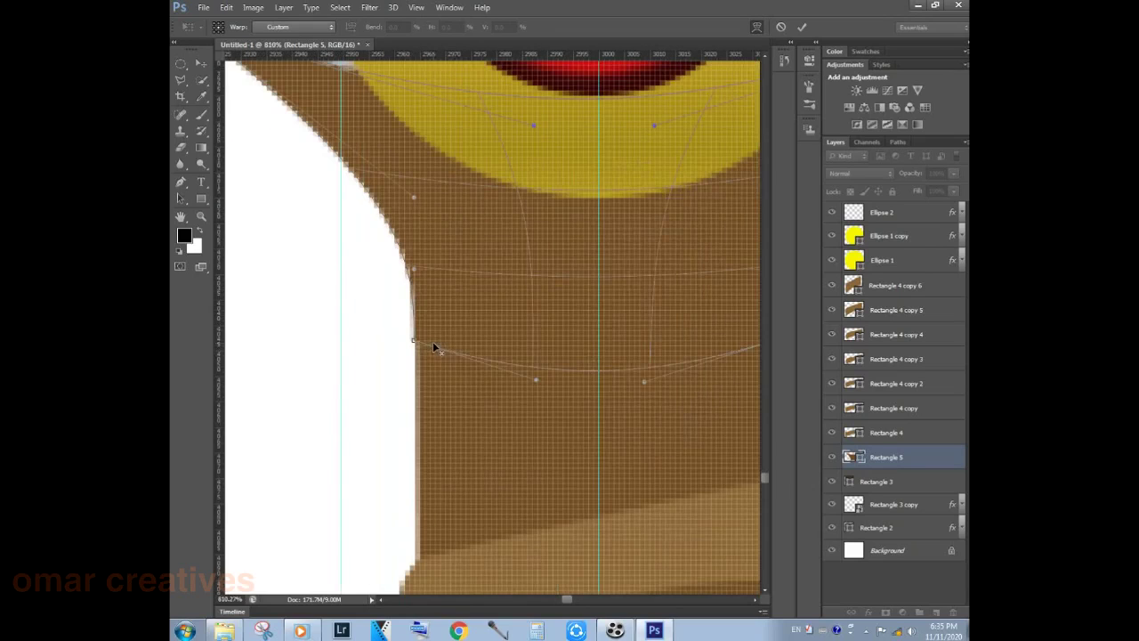
{"action": "left_click_drag", "start_coordinate": [414, 196], "coordinate": [348, 197]}
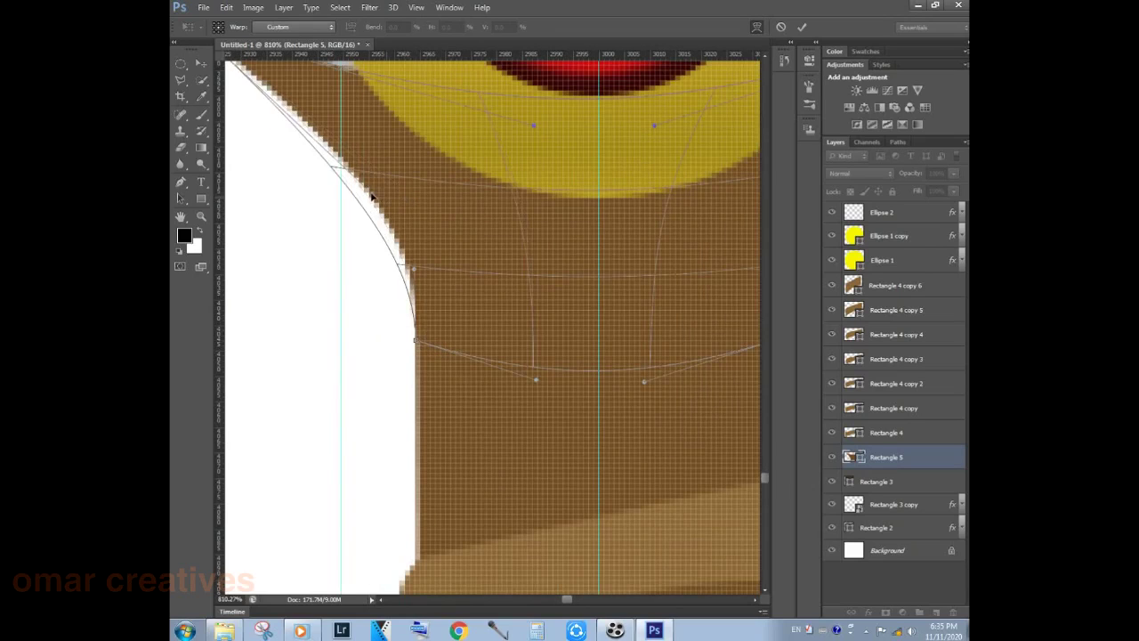
{"action": "scroll", "coordinate": [512, 270], "scroll_direction": "right", "scroll_amount": 3}
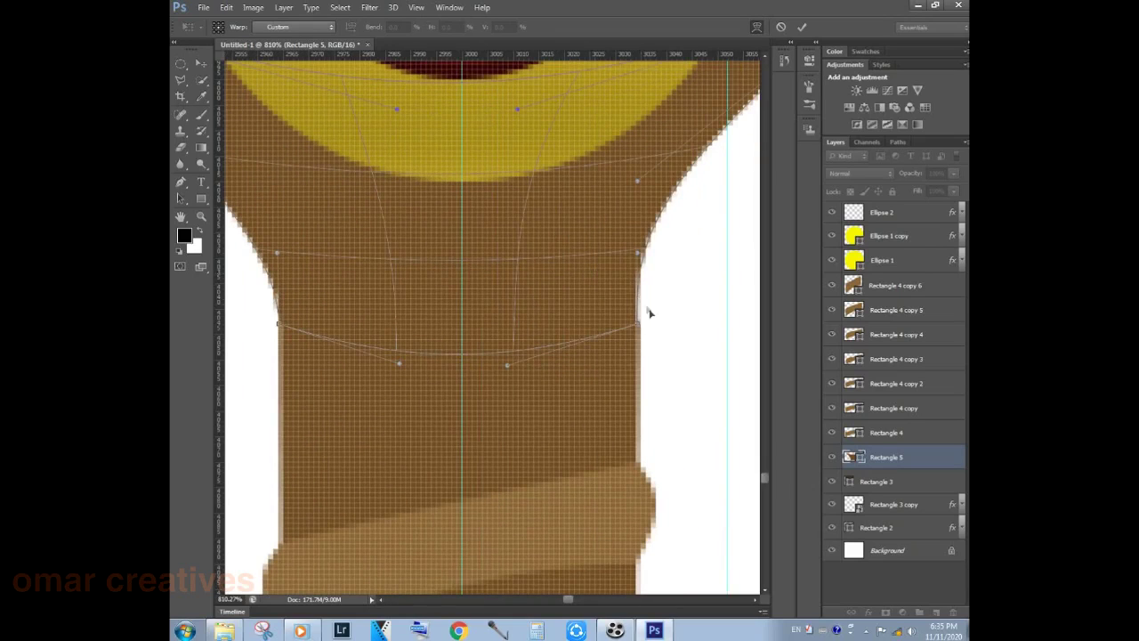
{"action": "left_click_drag", "start_coordinate": [637, 253], "coordinate": [698, 259]}
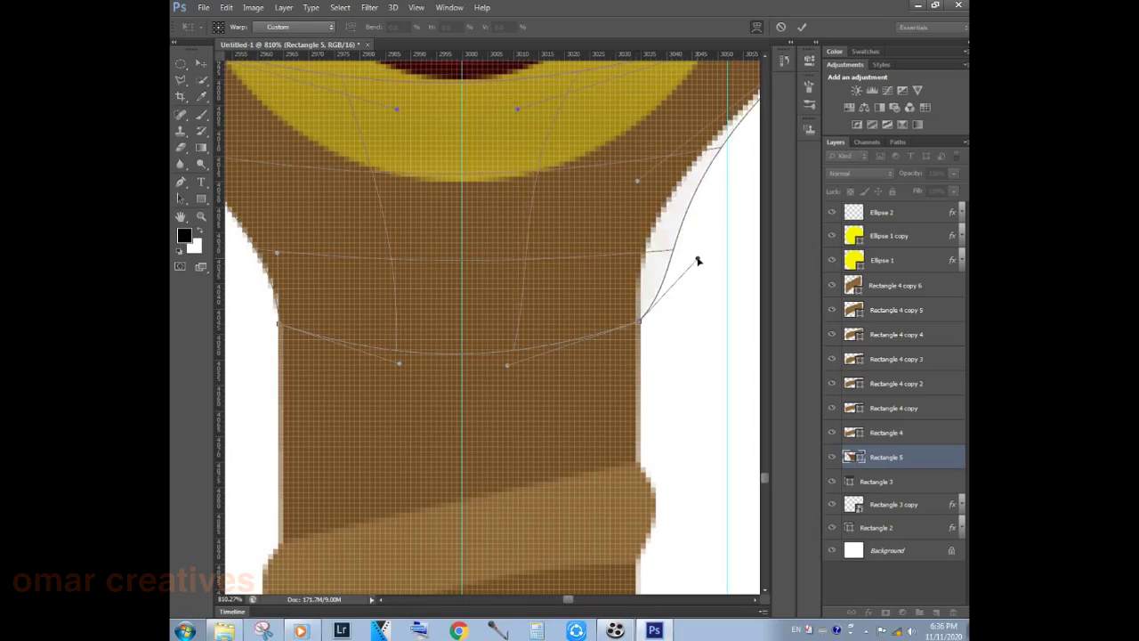
{"action": "scroll", "coordinate": [614, 242], "scroll_direction": "down", "scroll_amount": 2}
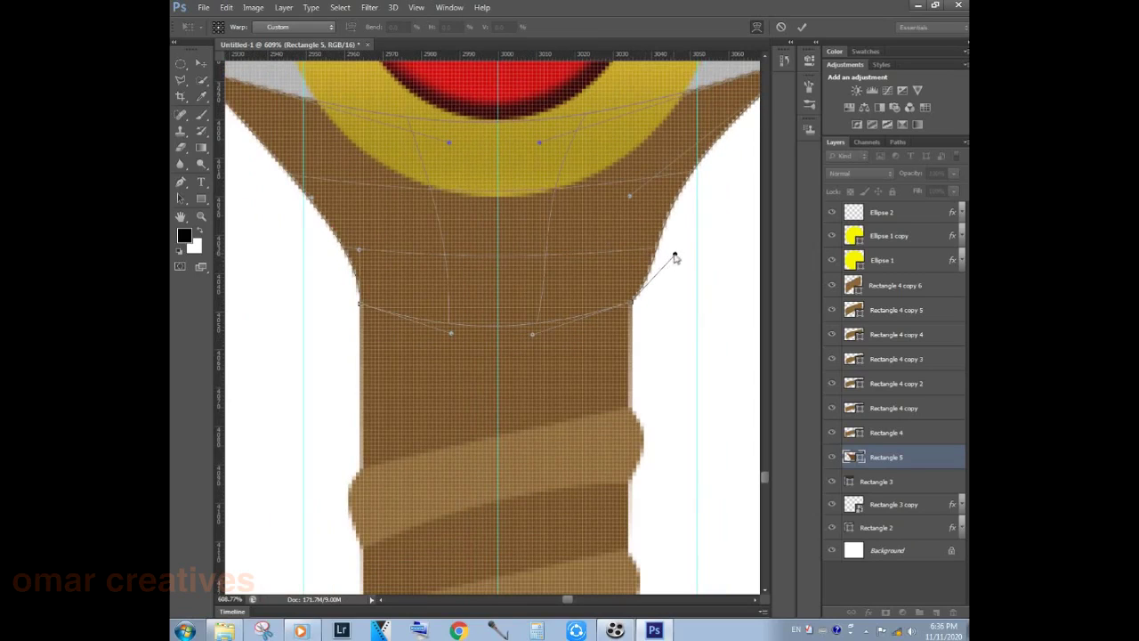
{"action": "left_click_drag", "start_coordinate": [674, 254], "coordinate": [654, 243]}
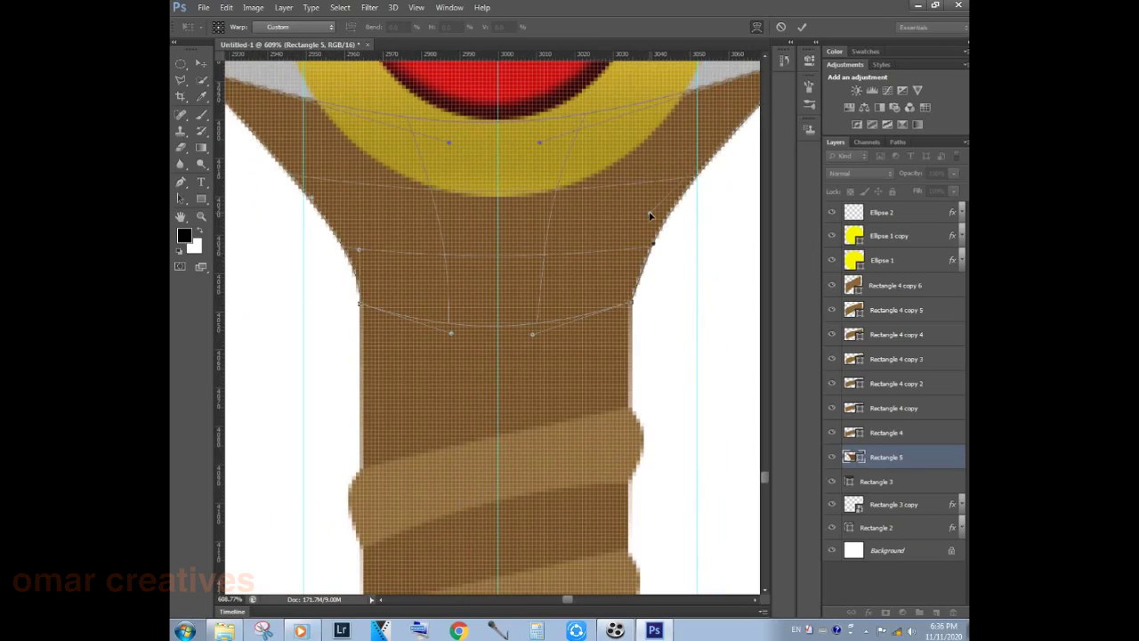
{"action": "left_click_drag", "start_coordinate": [650, 215], "coordinate": [679, 206]}
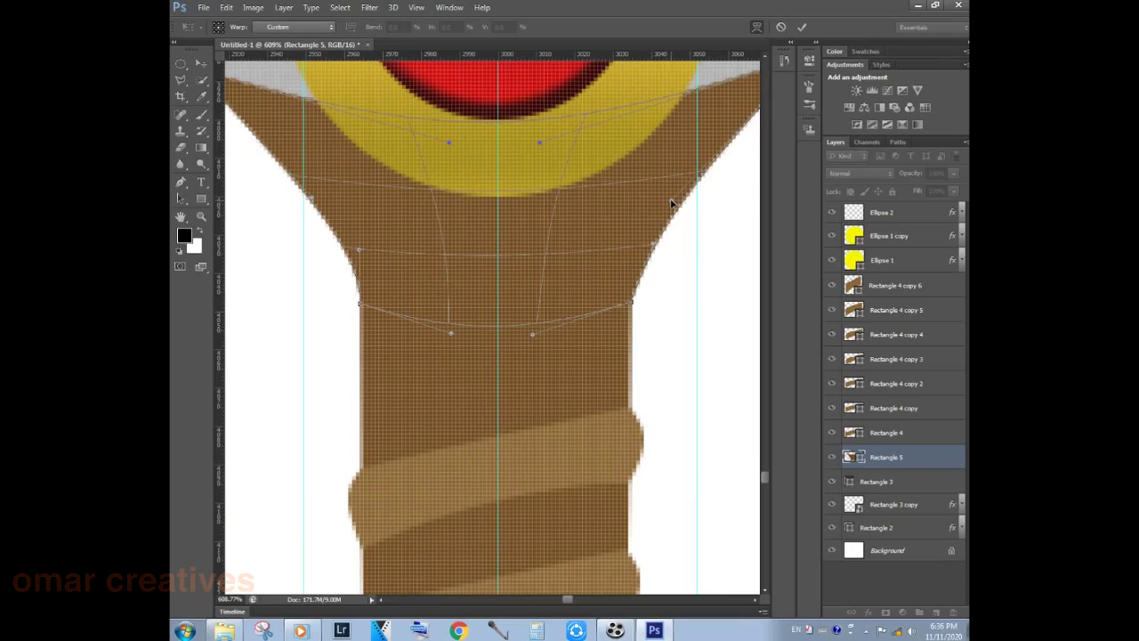
- Commit the flared warp on the Rectangle 5 collar under the guard
{"action": "scroll", "coordinate": [583, 270], "scroll_direction": "down", "scroll_amount": 1}
{"action": "scroll", "coordinate": [582, 271], "scroll_direction": "down", "scroll_amount": 3}
{"action": "scroll", "coordinate": [583, 270], "scroll_direction": "down", "scroll_amount": 2}
{"action": "scroll", "coordinate": [582, 271], "scroll_direction": "down", "scroll_amount": 2}
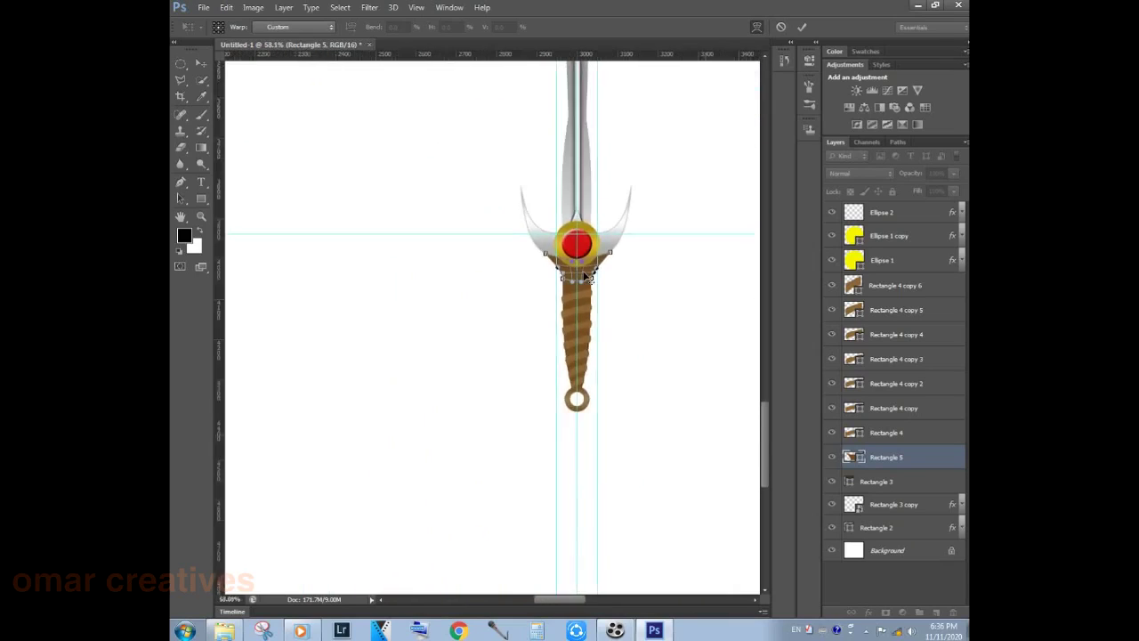
{"action": "scroll", "coordinate": [583, 271], "scroll_direction": "down", "scroll_amount": 2}
{"action": "scroll", "coordinate": [582, 270], "scroll_direction": "down", "scroll_amount": 2}
{"action": "scroll", "coordinate": [583, 271], "scroll_direction": "down", "scroll_amount": 1}
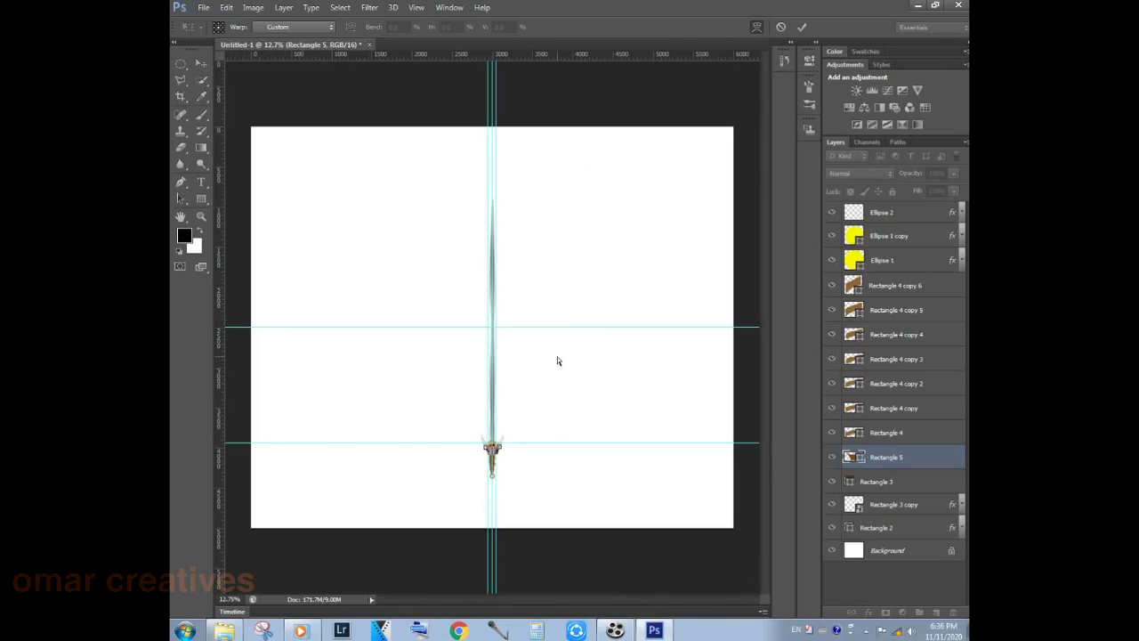
{"action": "key", "text": "Return"}
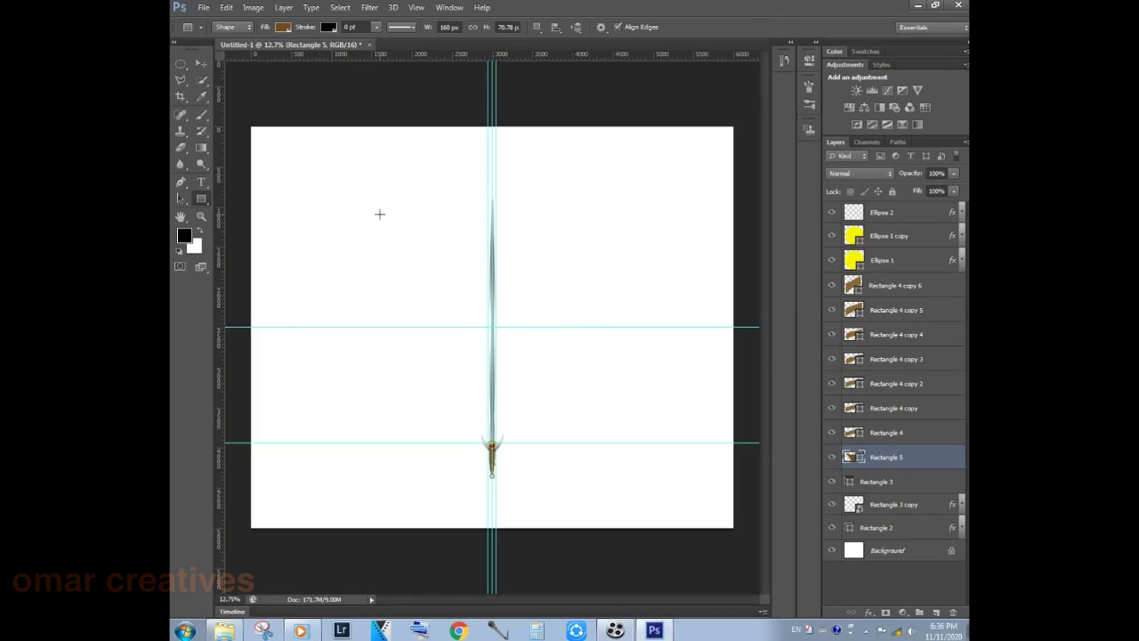
- Drag the vertical guides off the canvas back into the ruler
{"action": "key", "text": "v"}
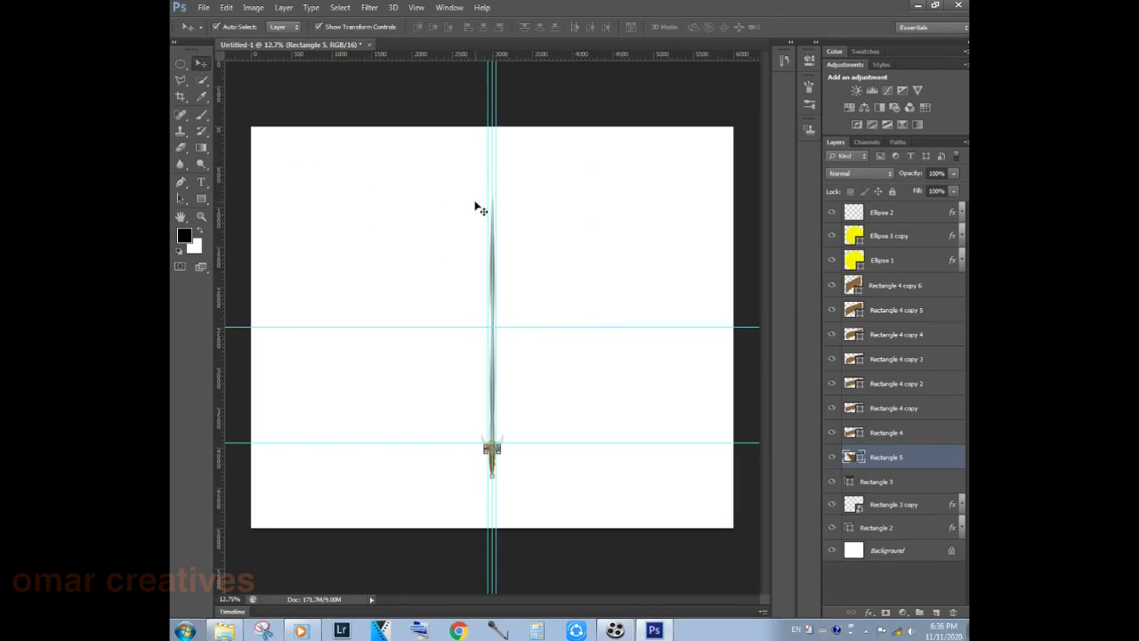
{"action": "mouse_move", "coordinate": [489, 193]}
{"action": "left_mouse_down"}
{"action": "mouse_move", "coordinate": [359, 182]}
{"action": "mouse_move", "coordinate": [496, 153]}
{"action": "mouse_move", "coordinate": [206, 135]}
{"action": "left_mouse_up"}
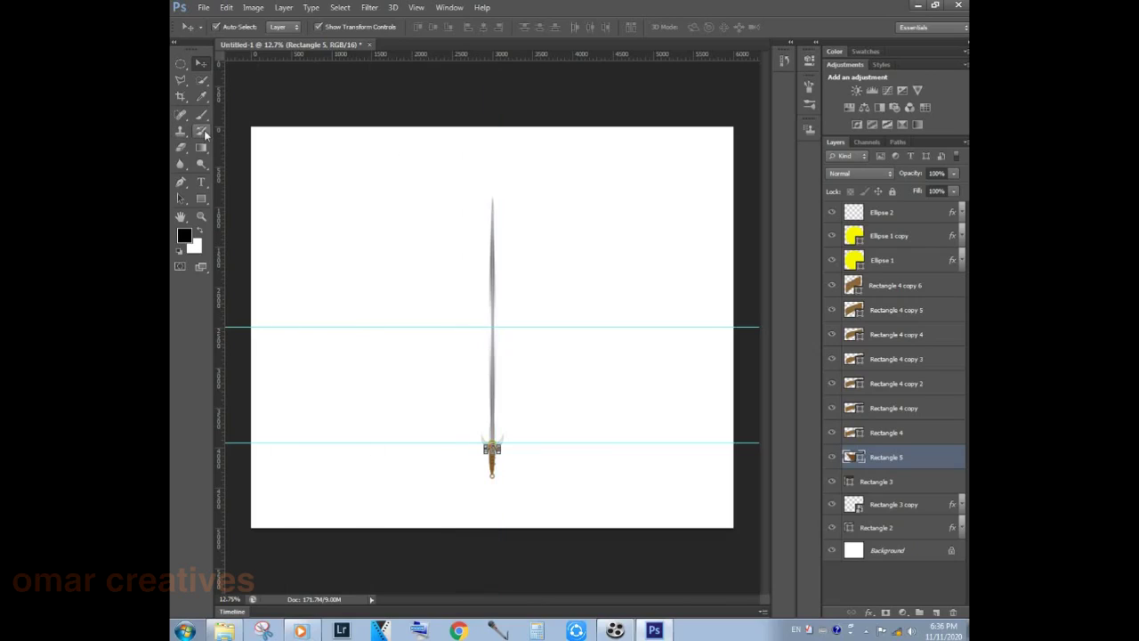
{"action": "scroll", "coordinate": [501, 324], "scroll_direction": "up", "scroll_amount": 3}
{"action": "scroll", "coordinate": [491, 315], "scroll_direction": "up", "scroll_amount": 2}
{"action": "scroll", "coordinate": [491, 315], "scroll_direction": "down", "scroll_amount": 2}
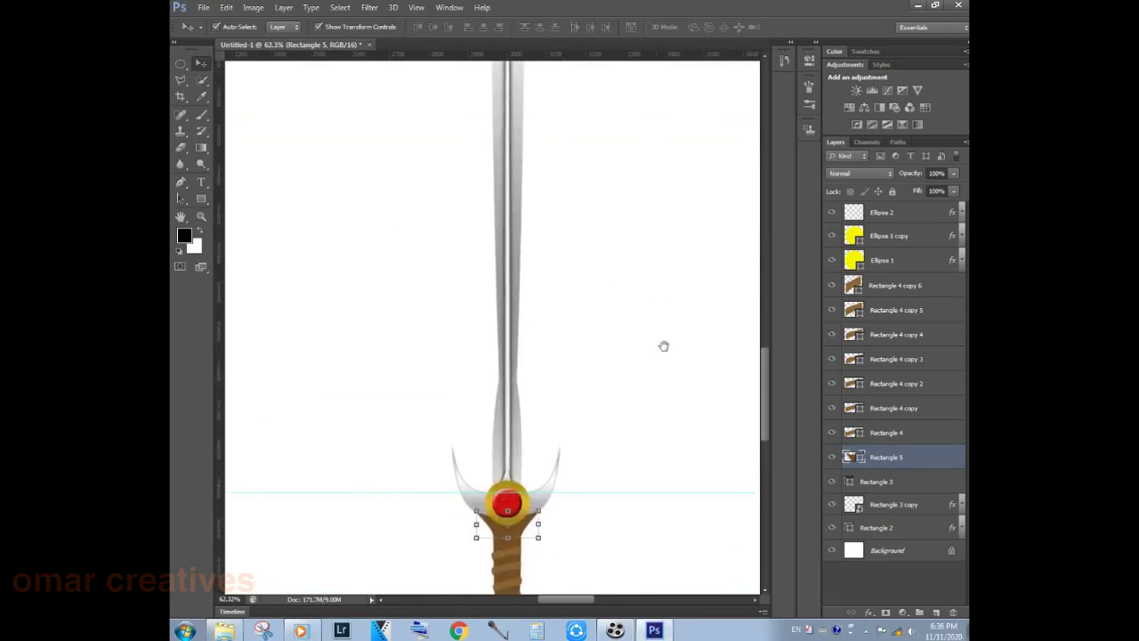
- Duplicate the Rectangle 2 blade layer and widen the copy to about 193%
{"action": "left_click", "coordinate": [520, 447]}
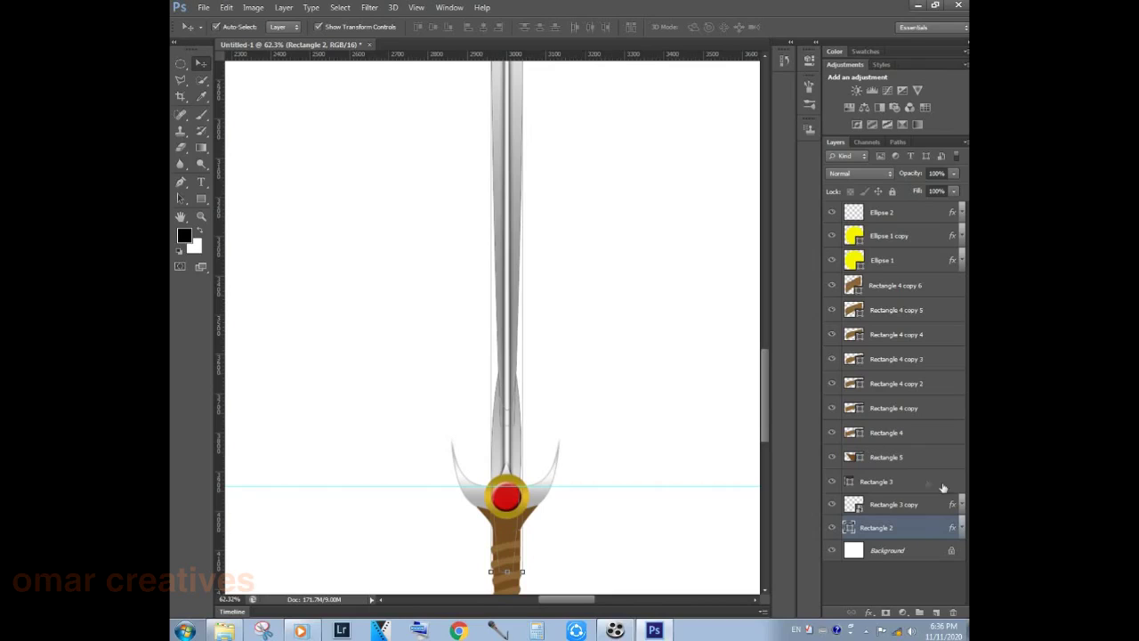
{"action": "key", "text": "ctrl+j"}
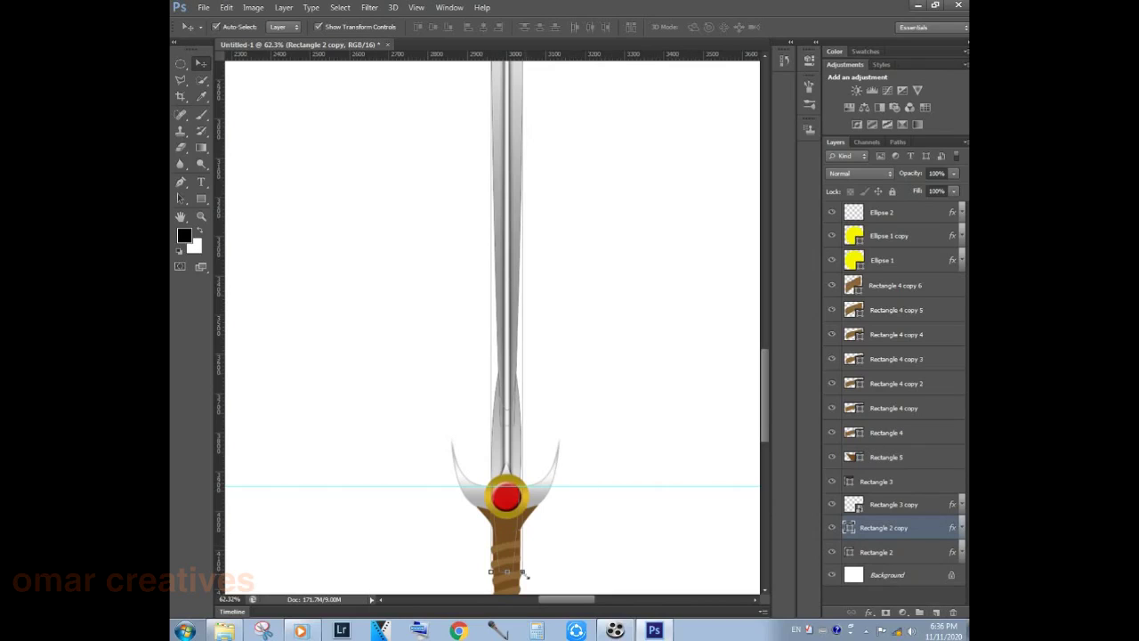
{"action": "left_click_drag", "start_coordinate": [524, 574], "coordinate": [536, 579]}
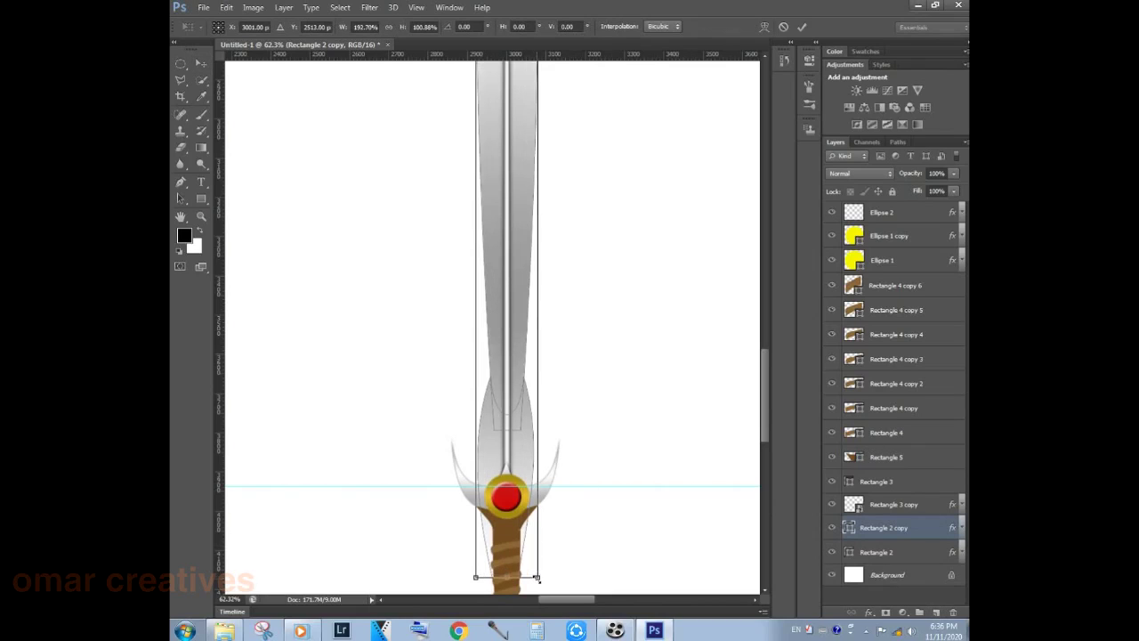
{"action": "scroll", "coordinate": [593, 419], "scroll_direction": "down", "scroll_amount": 3}
{"action": "scroll", "coordinate": [582, 328], "scroll_direction": "down", "scroll_amount": 2}
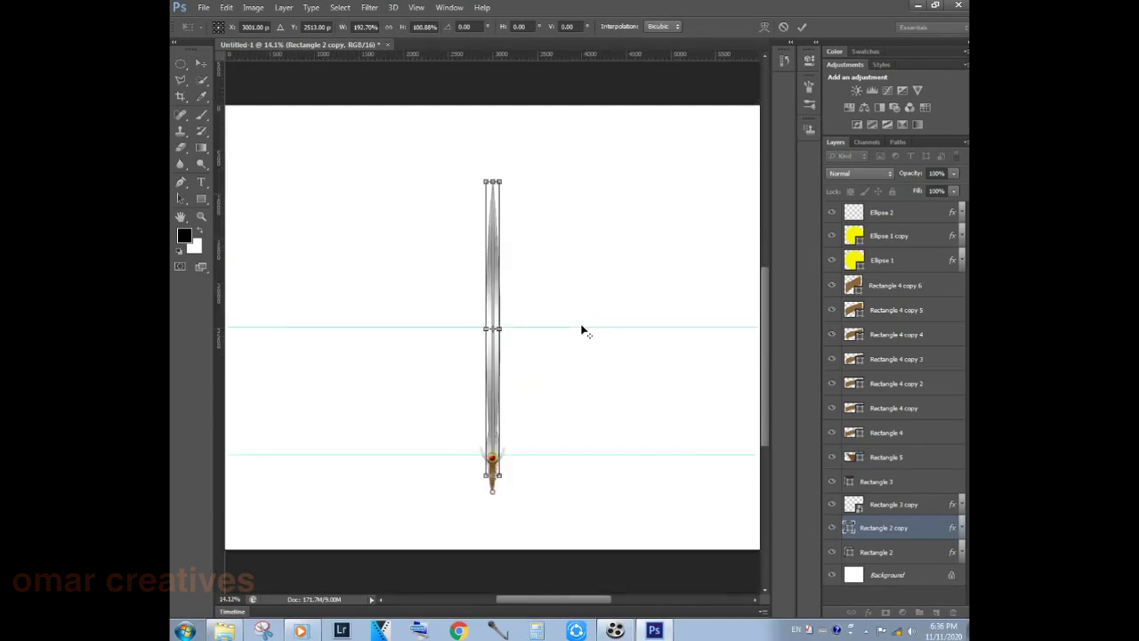
{"action": "scroll", "coordinate": [561, 285], "scroll_direction": "down", "scroll_amount": 1}
{"action": "key", "text": "Return"}
{"action": "left_click", "coordinate": [564, 274]}
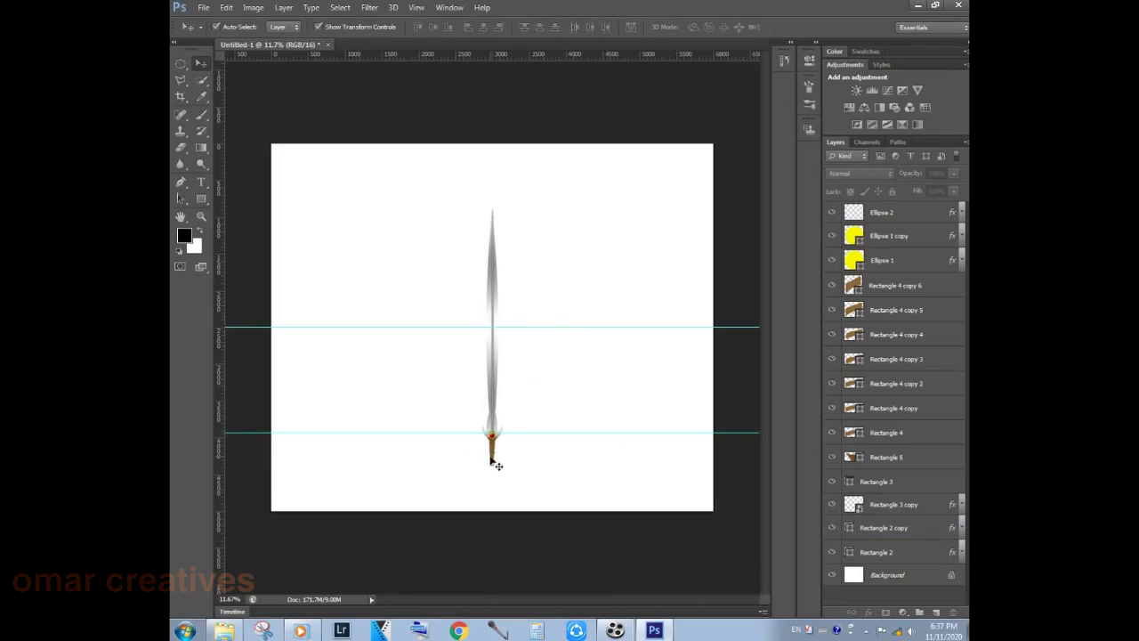
- Hide the white Background layer and save the sword document with Save As
{"action": "scroll", "coordinate": [507, 472], "scroll_direction": "up", "scroll_amount": 2}
{"action": "scroll", "coordinate": [525, 487], "scroll_direction": "up", "scroll_amount": 2}
{"action": "scroll", "coordinate": [526, 492], "scroll_direction": "down", "scroll_amount": 2}
{"action": "scroll", "coordinate": [526, 492], "scroll_direction": "down", "scroll_amount": 1}
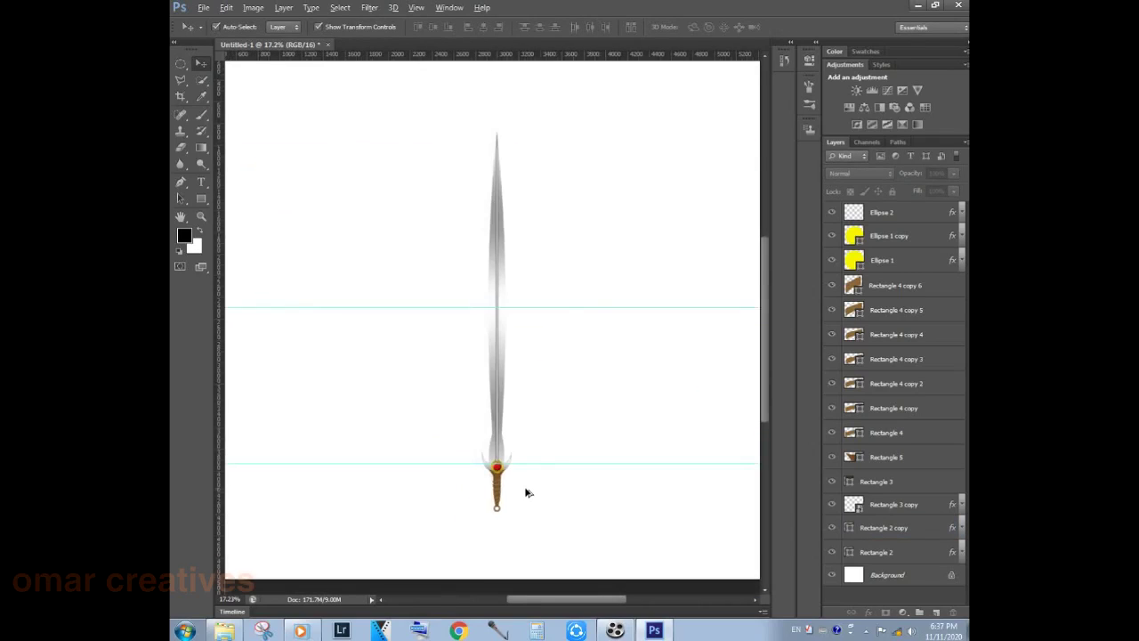
{"action": "scroll", "coordinate": [526, 492], "scroll_direction": "down", "scroll_amount": 1}
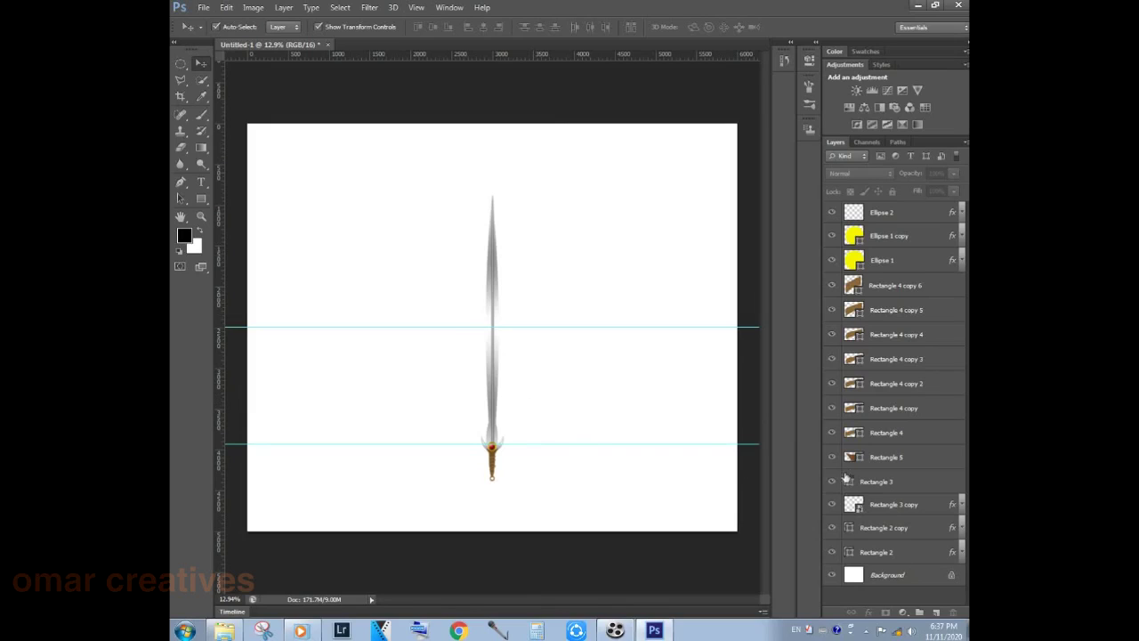
{"action": "left_click", "coordinate": [831, 575]}
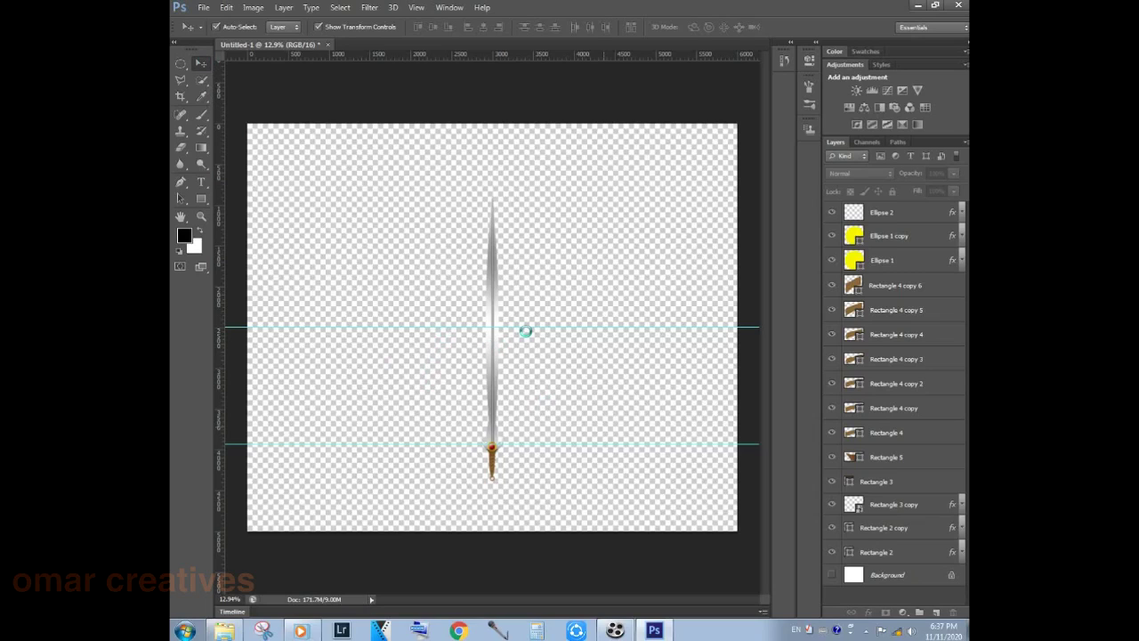
{"action": "left_click", "coordinate": [614, 630]}
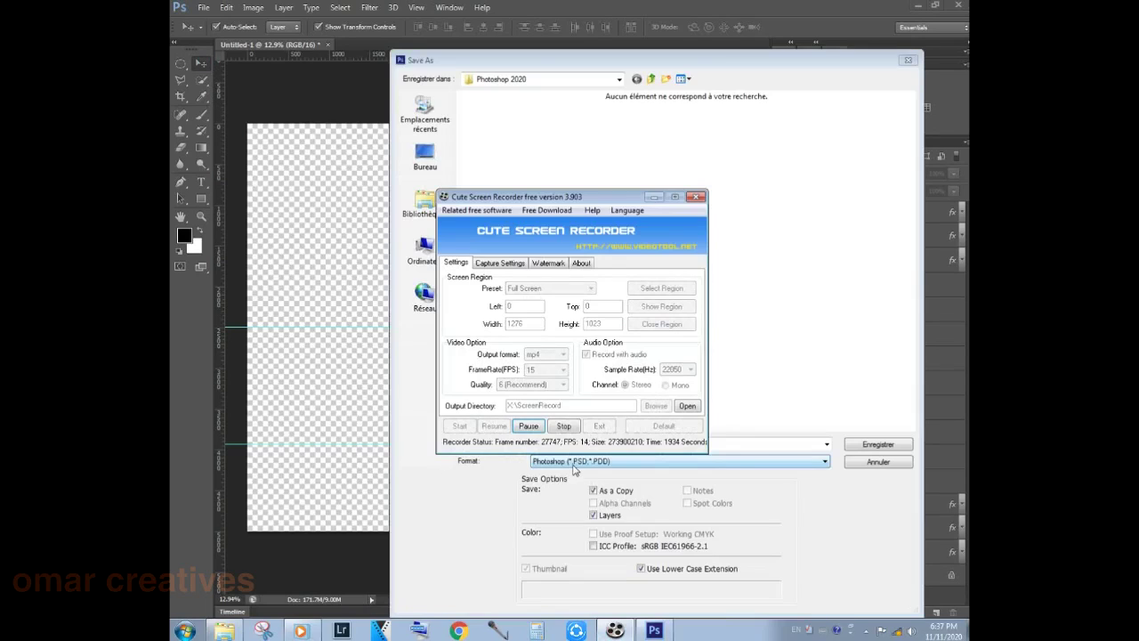
{"action": "left_click", "coordinate": [537, 429]}
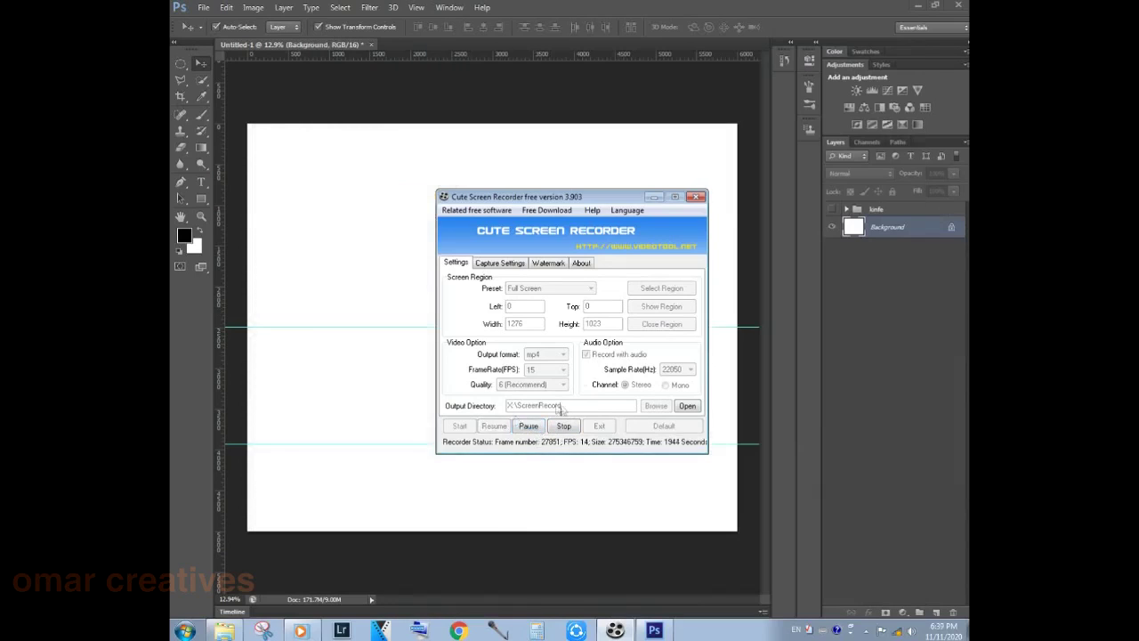
- Remove the lower horizontal guide and draw a tall light grey rectangle across the canvas centre
{"action": "left_click_drag", "start_coordinate": [504, 322], "coordinate": [510, 325]}
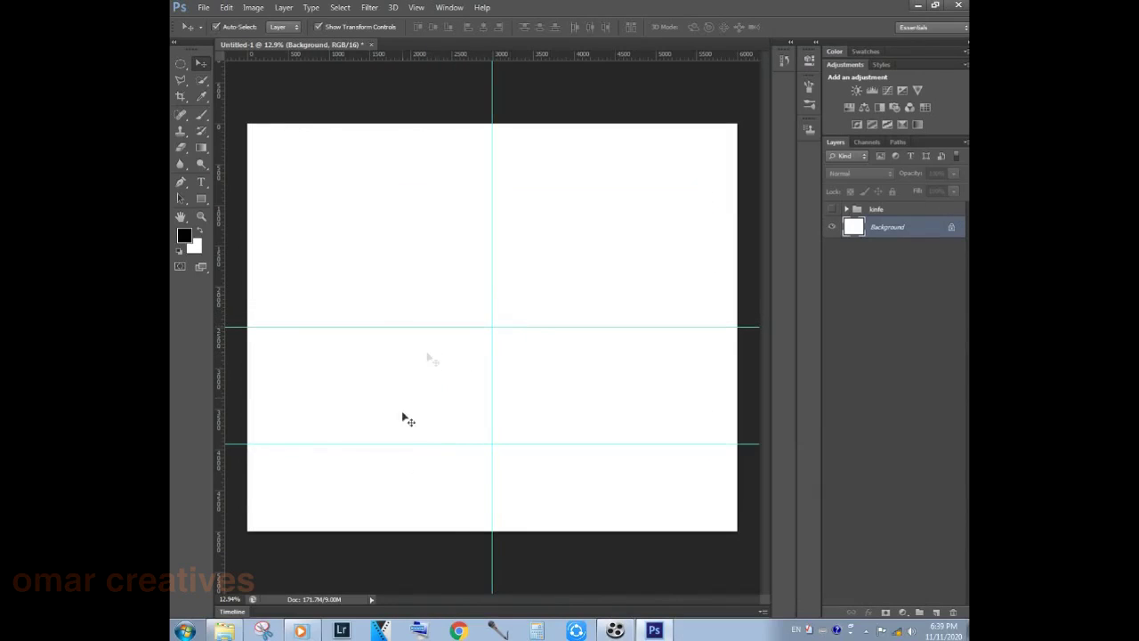
{"action": "left_click_drag", "start_coordinate": [386, 444], "coordinate": [441, 62]}
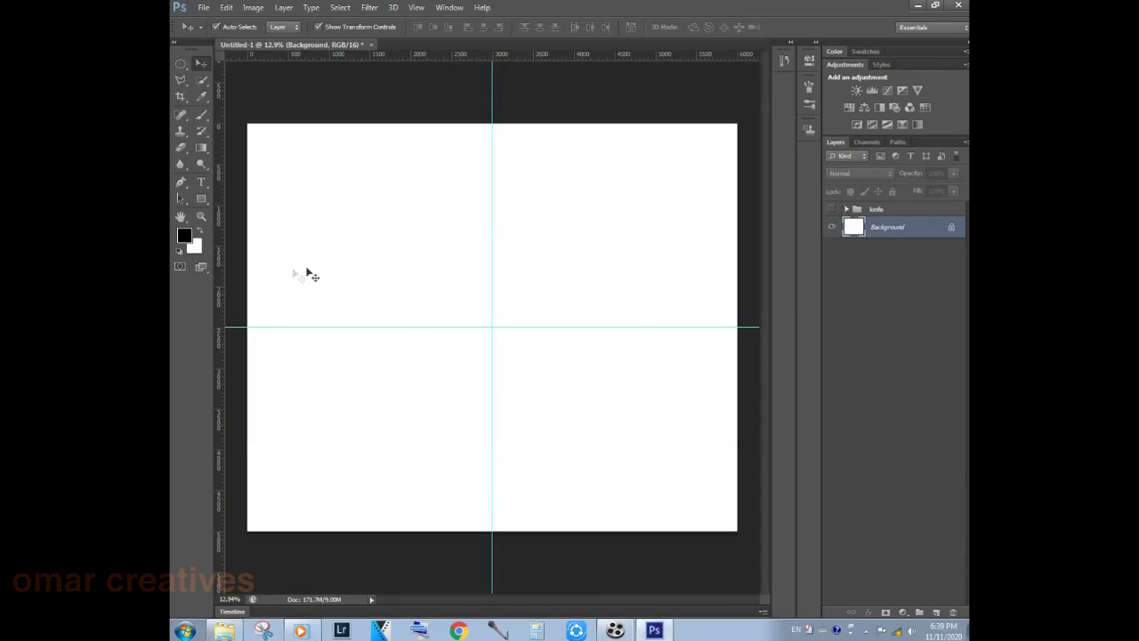
{"action": "left_click", "coordinate": [202, 202]}
{"action": "left_click_drag", "start_coordinate": [428, 257], "coordinate": [561, 451]}
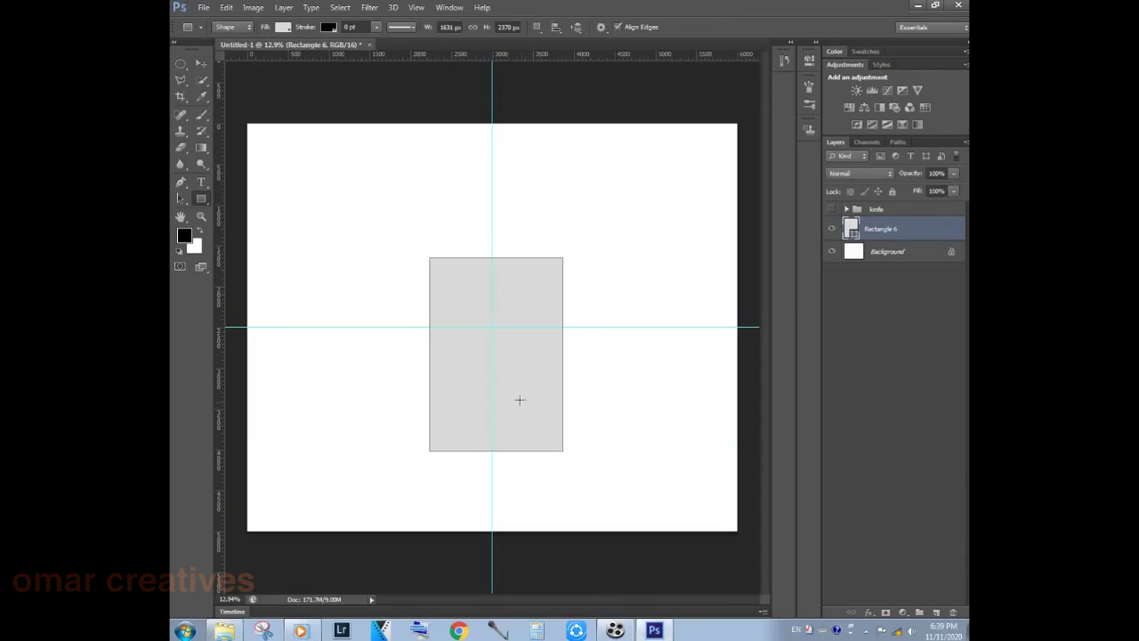
- Turn on Smart Guides and centre the rectangle on the guides' crossing
{"action": "key", "text": "v"}
{"action": "left_click_drag", "start_coordinate": [525, 296], "coordinate": [522, 286]}
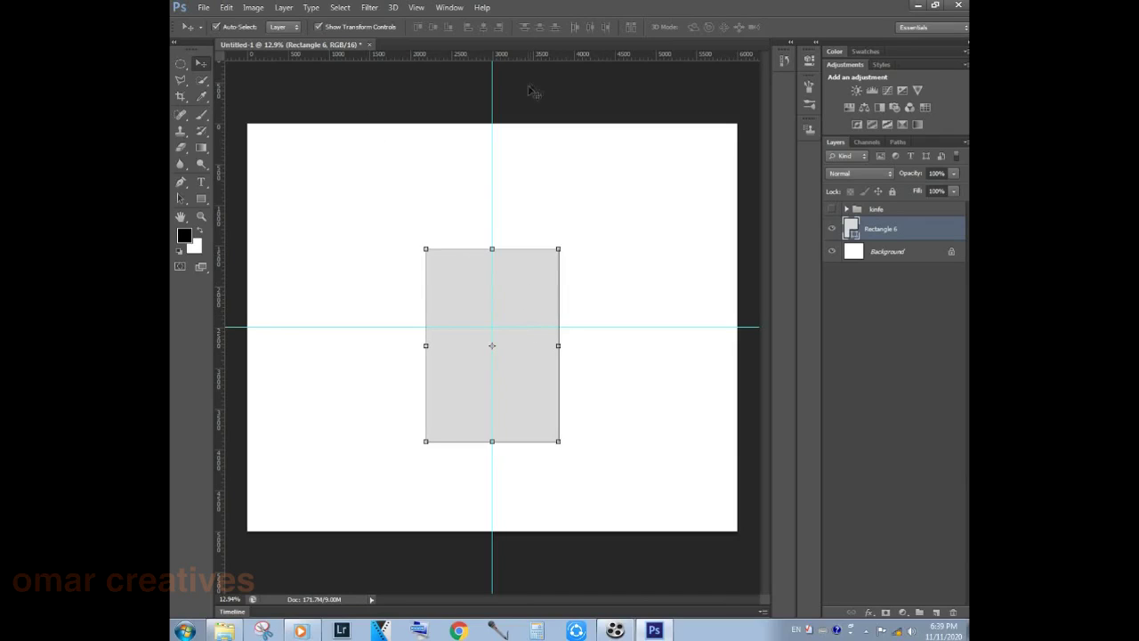
{"action": "left_click", "coordinate": [415, 7]}
{"action": "mouse_move", "coordinate": [436, 194]}
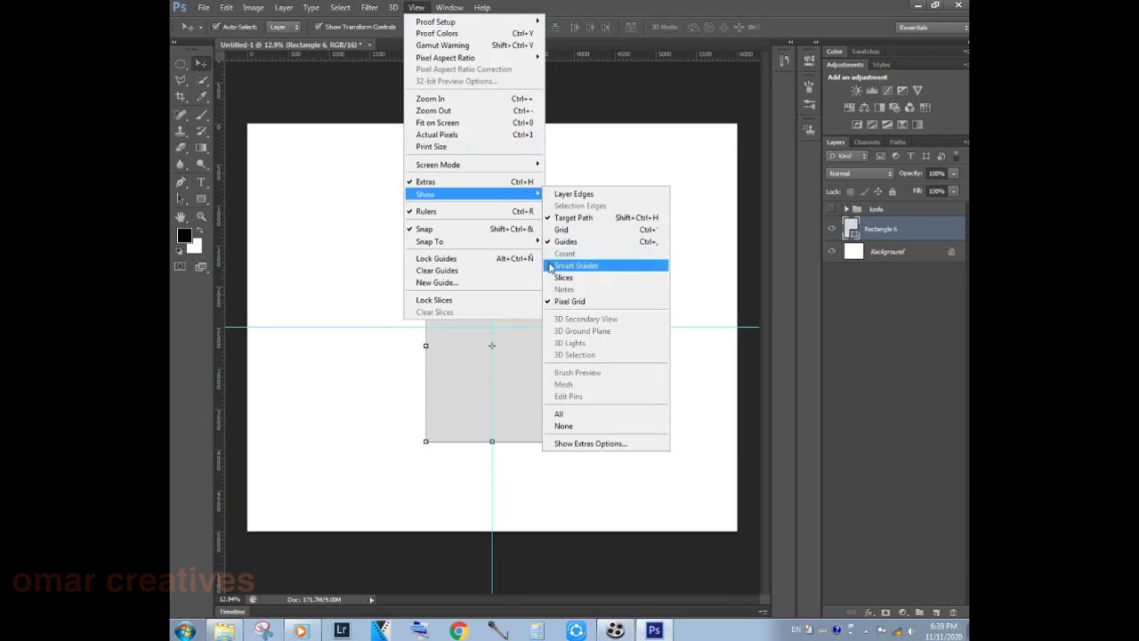
{"action": "left_click", "coordinate": [576, 265]}
{"action": "left_click_drag", "start_coordinate": [520, 268], "coordinate": [521, 268]}
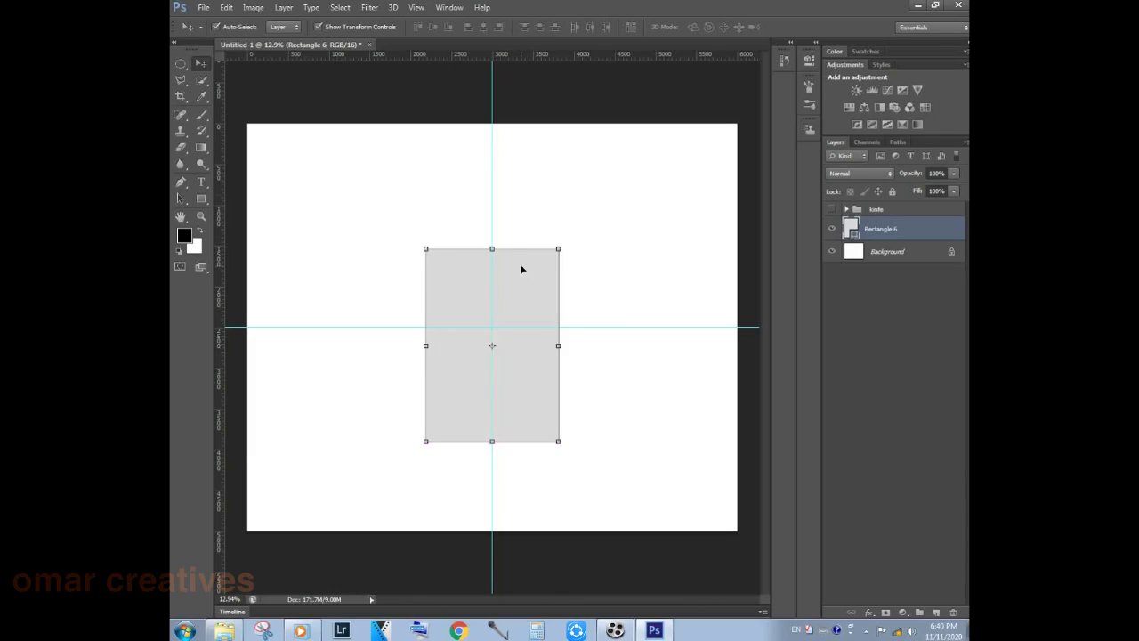
- Warp the grey rectangle, flaring both top corners outward to a new horizontal guide
{"action": "right_click", "coordinate": [532, 313]}
{"action": "key", "text": "Escape"}
{"action": "key", "text": "ctrl+t"}
{"action": "right_click", "coordinate": [512, 306]}
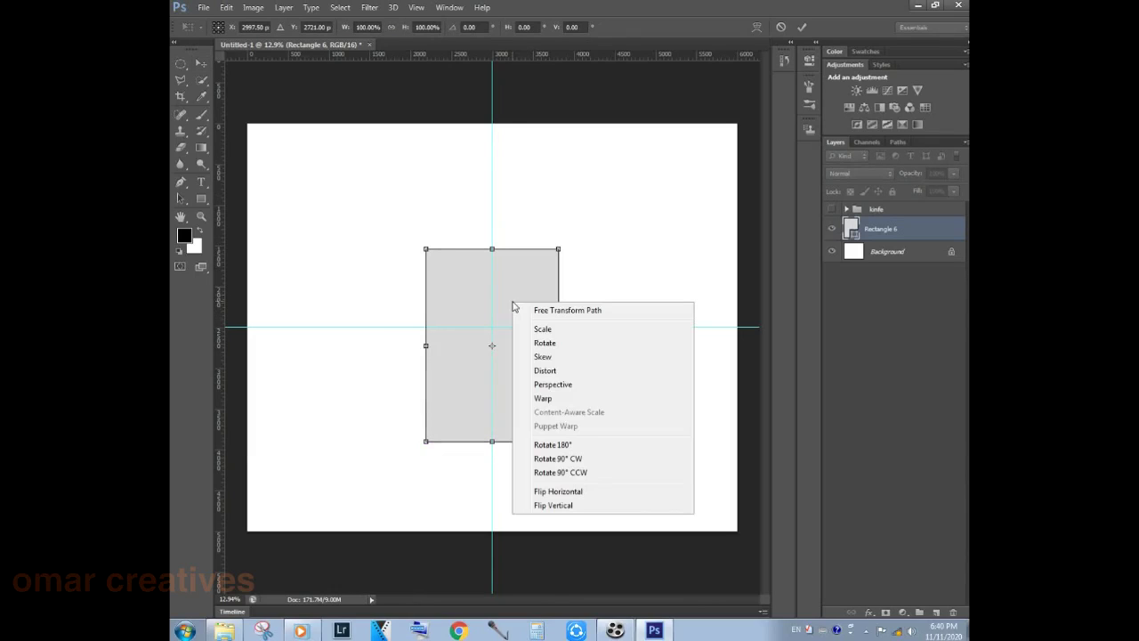
{"action": "left_click", "coordinate": [544, 398]}
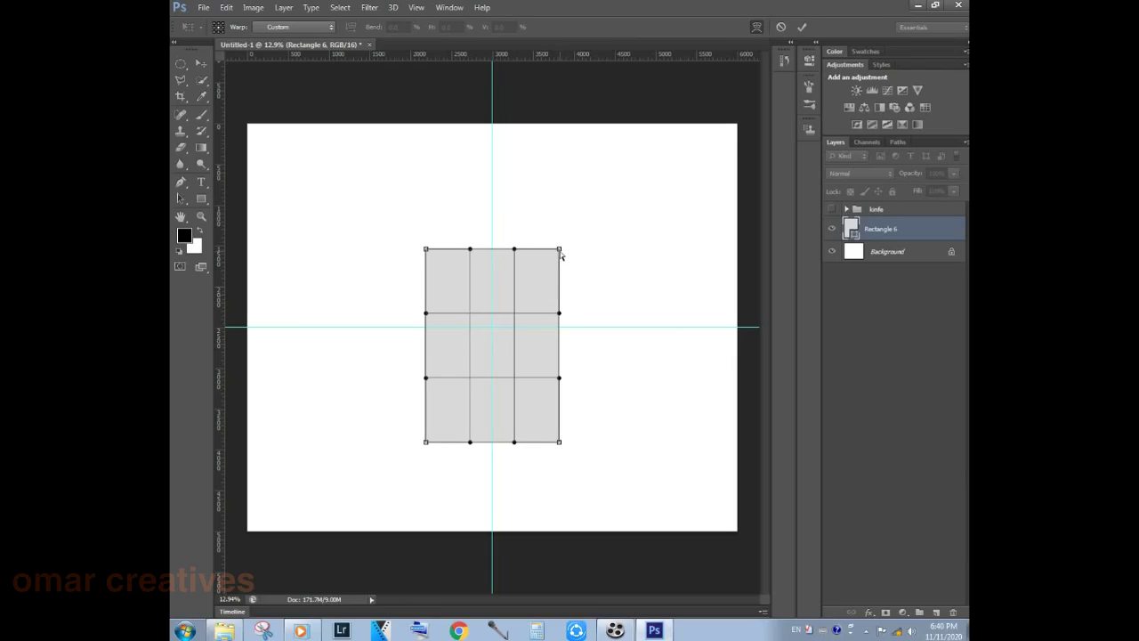
{"action": "left_click_drag", "start_coordinate": [560, 250], "coordinate": [596, 236]}
{"action": "left_click_drag", "start_coordinate": [555, 59], "coordinate": [626, 236]}
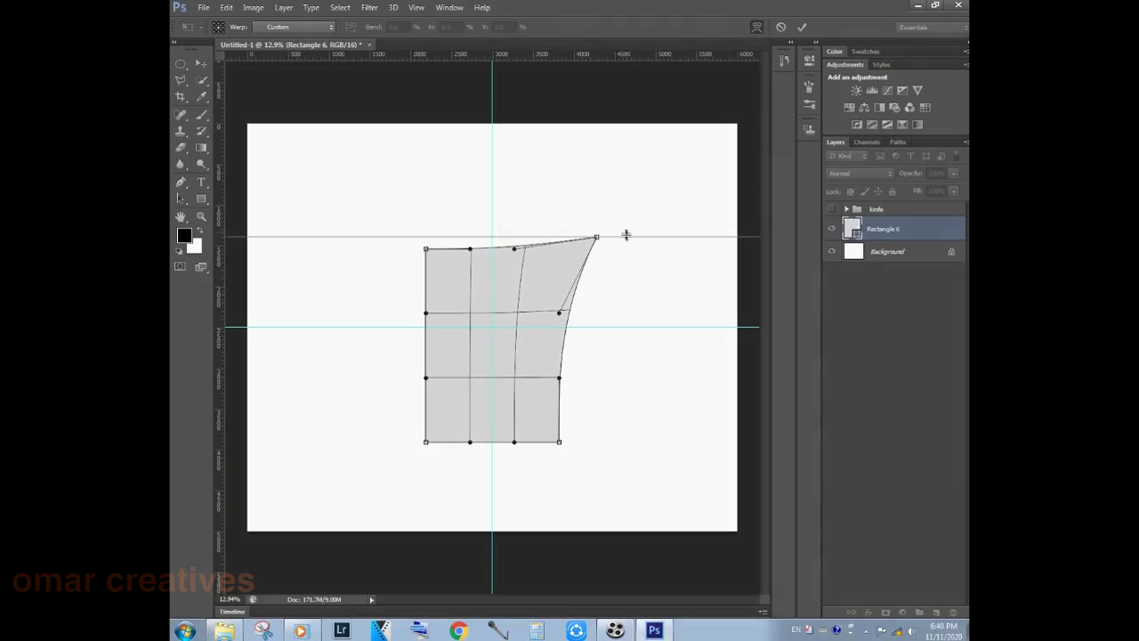
{"action": "left_click_drag", "start_coordinate": [426, 249], "coordinate": [395, 240]}
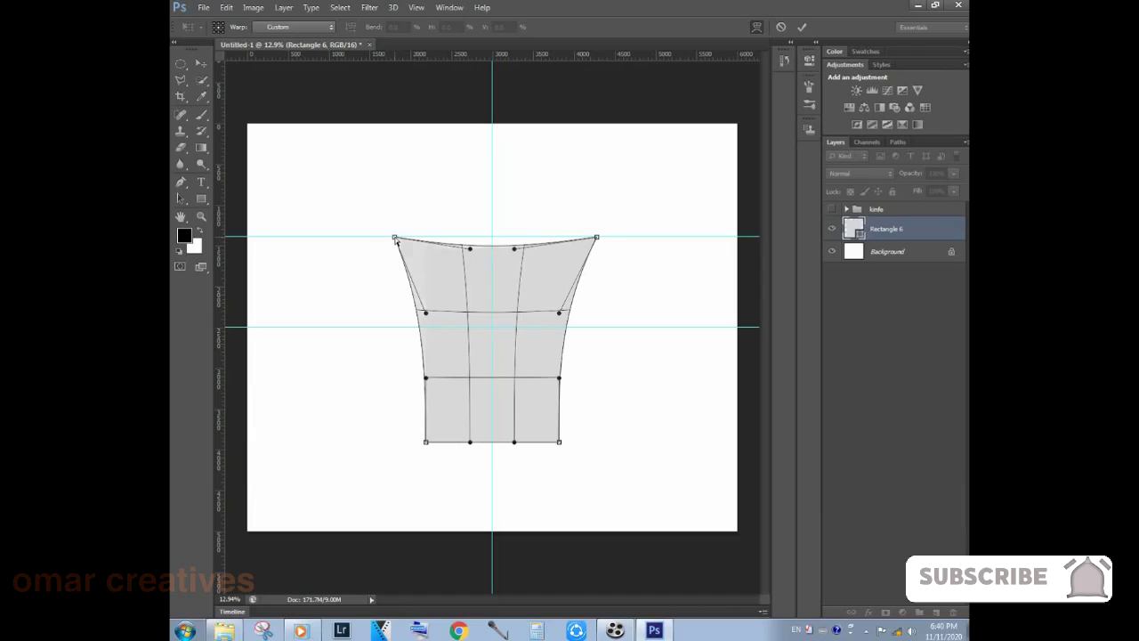
- Pull the bottom corners into a single point, apply the warp, and duplicate the shield layer
{"action": "left_click_drag", "start_coordinate": [426, 442], "coordinate": [492, 441]}
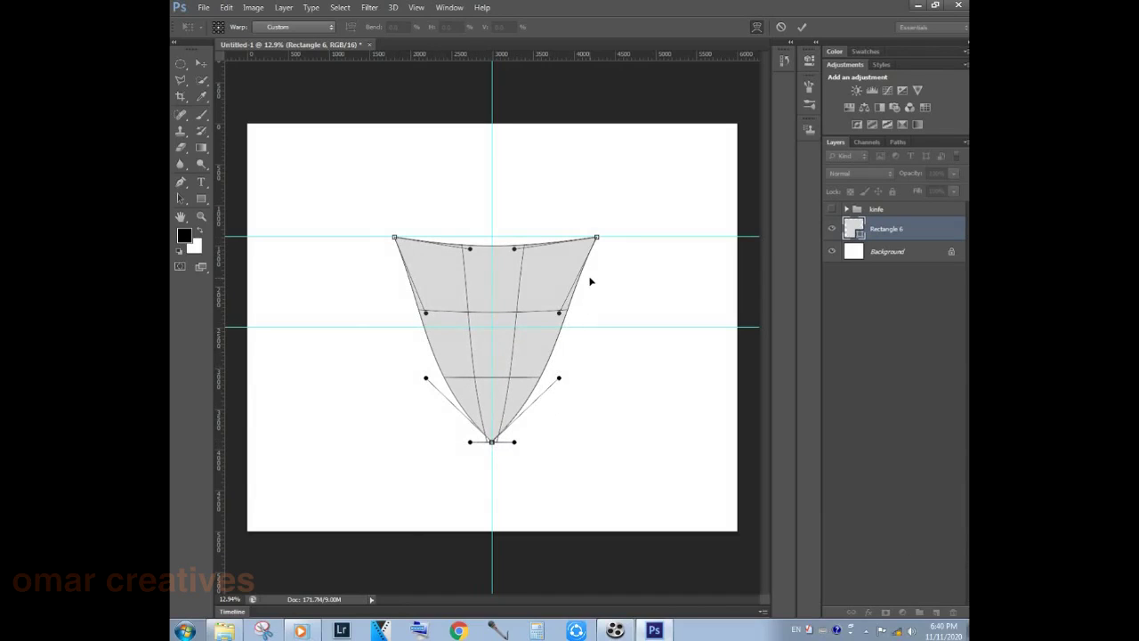
{"action": "left_click_drag", "start_coordinate": [514, 442], "coordinate": [492, 442]}
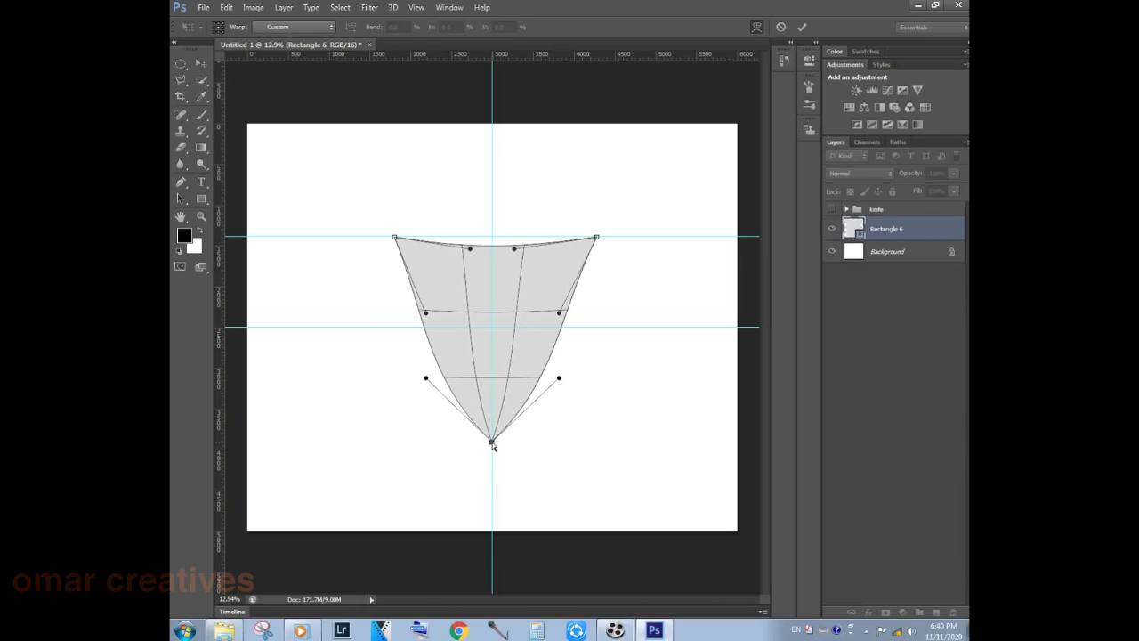
{"action": "key", "text": "Return"}
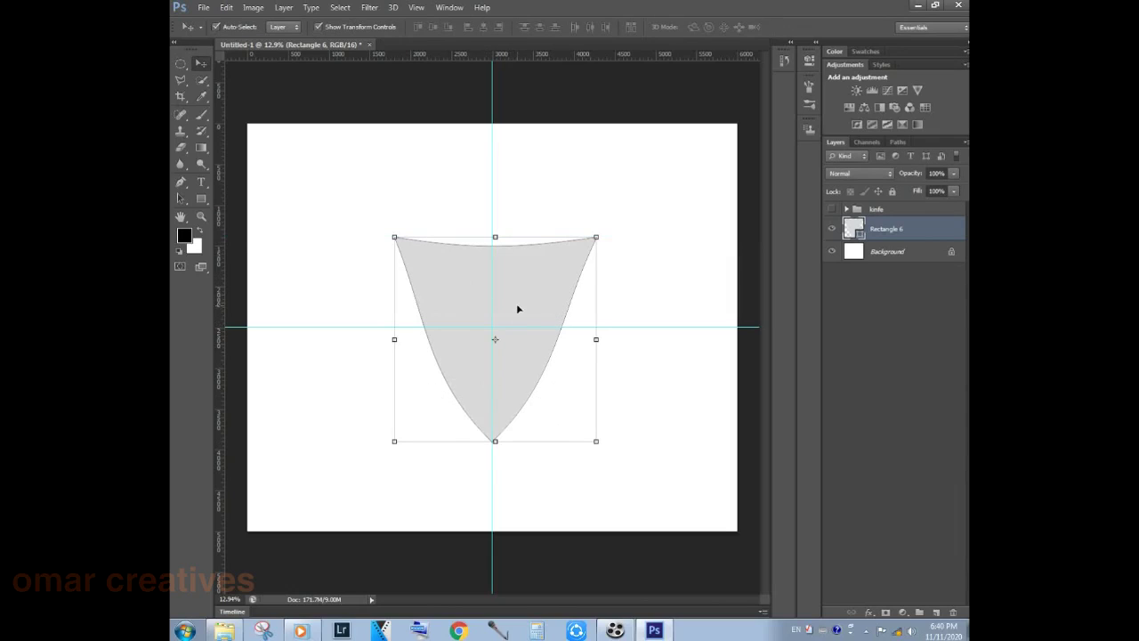
{"action": "left_click_drag", "start_coordinate": [943, 473], "coordinate": [936, 612]}
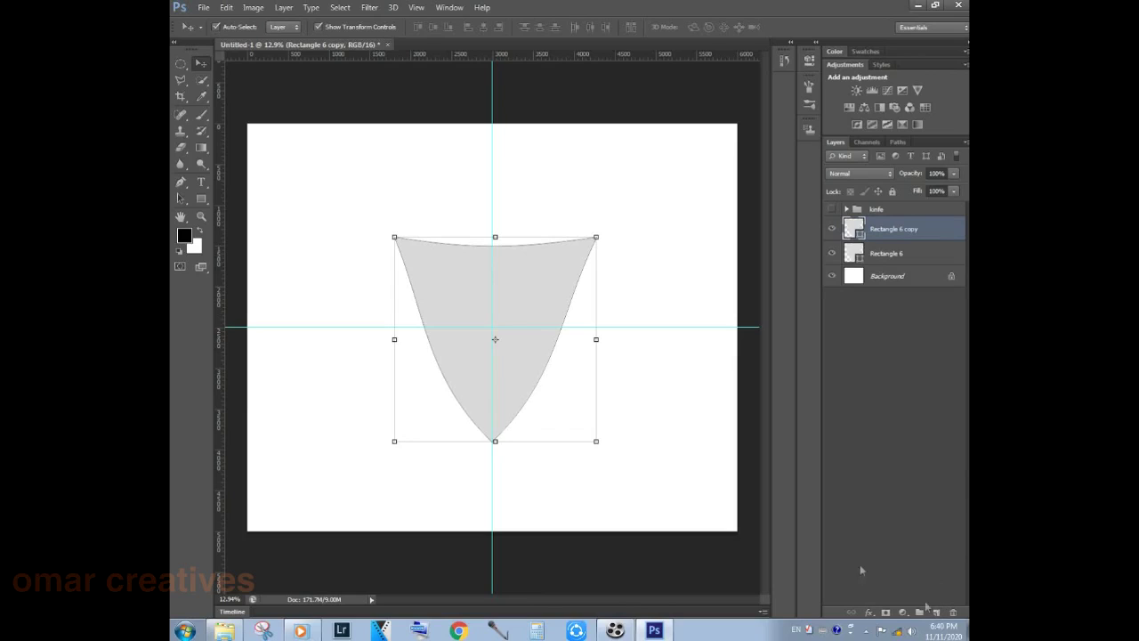
- Enlarge the shield copy and give it a gradient overlay starting with dark brown
{"action": "left_click_drag", "start_coordinate": [597, 442], "coordinate": [612, 453]}
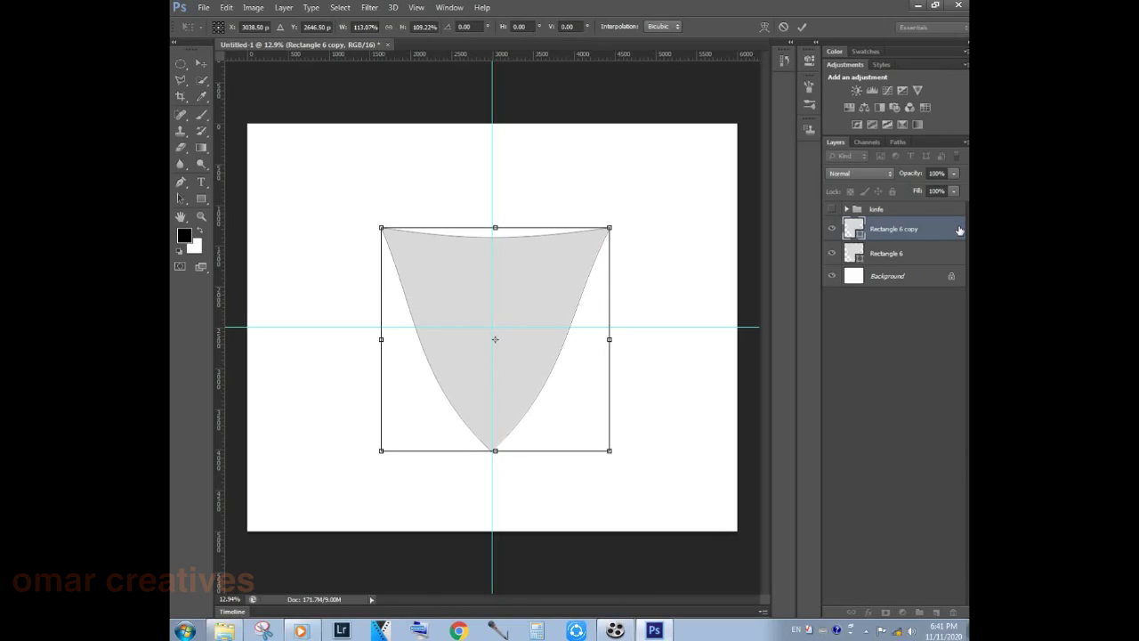
{"action": "key", "text": "Return"}
{"action": "double_click", "coordinate": [958, 231]}
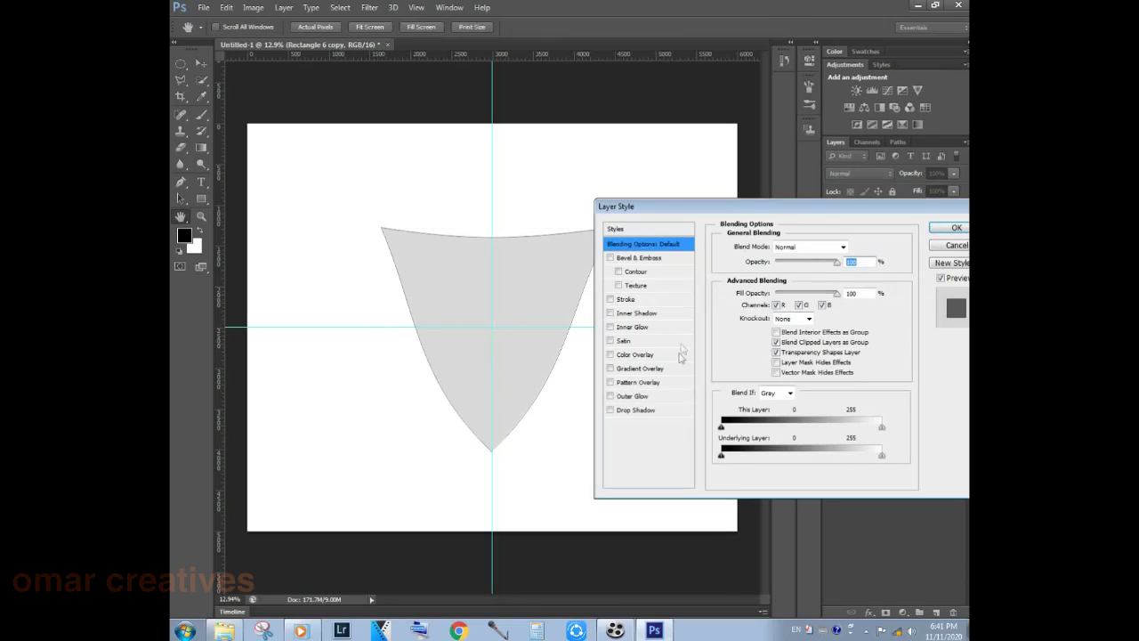
{"action": "left_click", "coordinate": [663, 368]}
{"action": "left_click", "coordinate": [781, 279]}
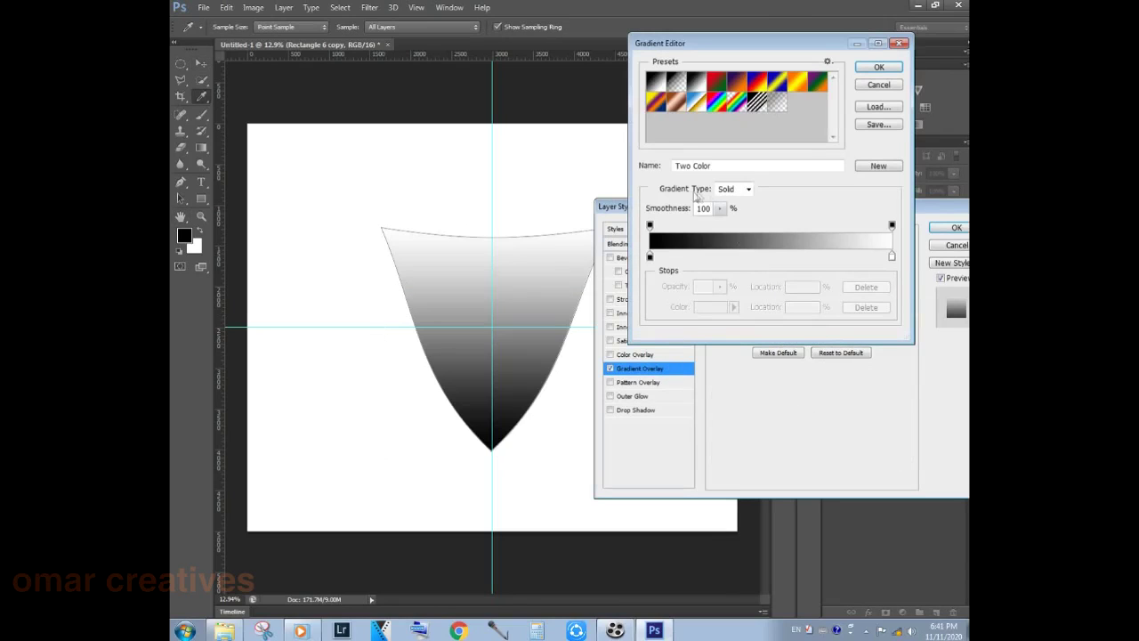
{"action": "left_click", "coordinate": [649, 257]}
{"action": "double_click", "coordinate": [650, 257]}
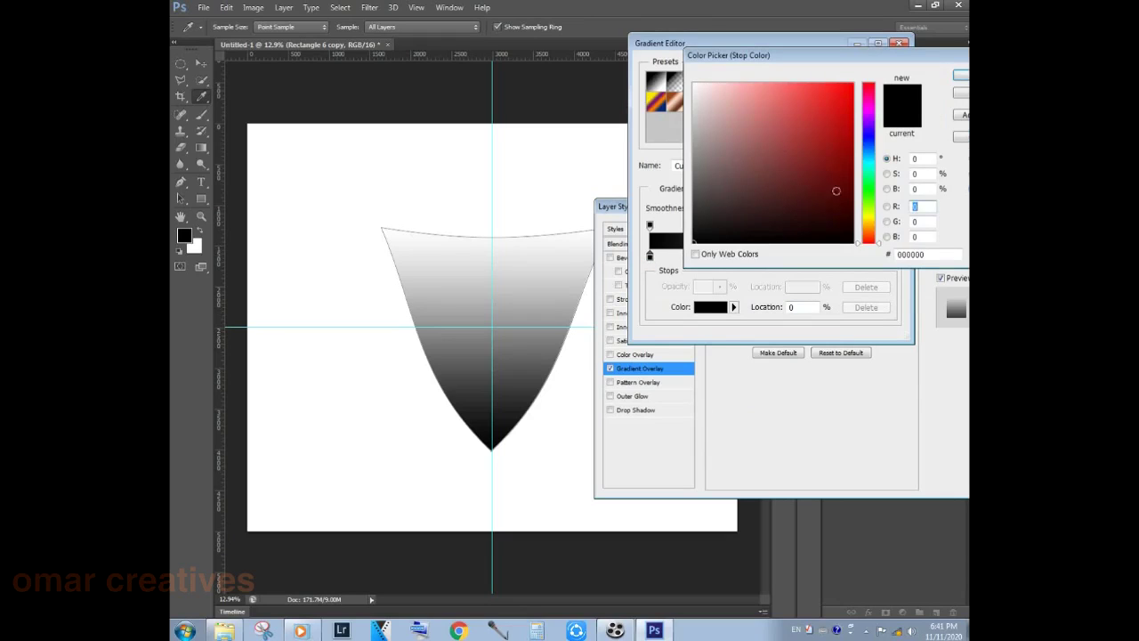
{"action": "left_click", "coordinate": [833, 212]}
{"action": "left_click_drag", "start_coordinate": [868, 133], "coordinate": [868, 191]}
{"action": "left_click", "coordinate": [836, 106]}
{"action": "left_click_drag", "start_coordinate": [742, 157], "coordinate": [786, 186]}
{"action": "left_click", "coordinate": [960, 75]}
- Set the end stop to brown, deepen the first stop, and apply the brown gradient
{"action": "left_click", "coordinate": [892, 257]}
{"action": "double_click", "coordinate": [892, 257]}
{"action": "left_click", "coordinate": [963, 92]}
{"action": "left_click", "coordinate": [673, 239]}
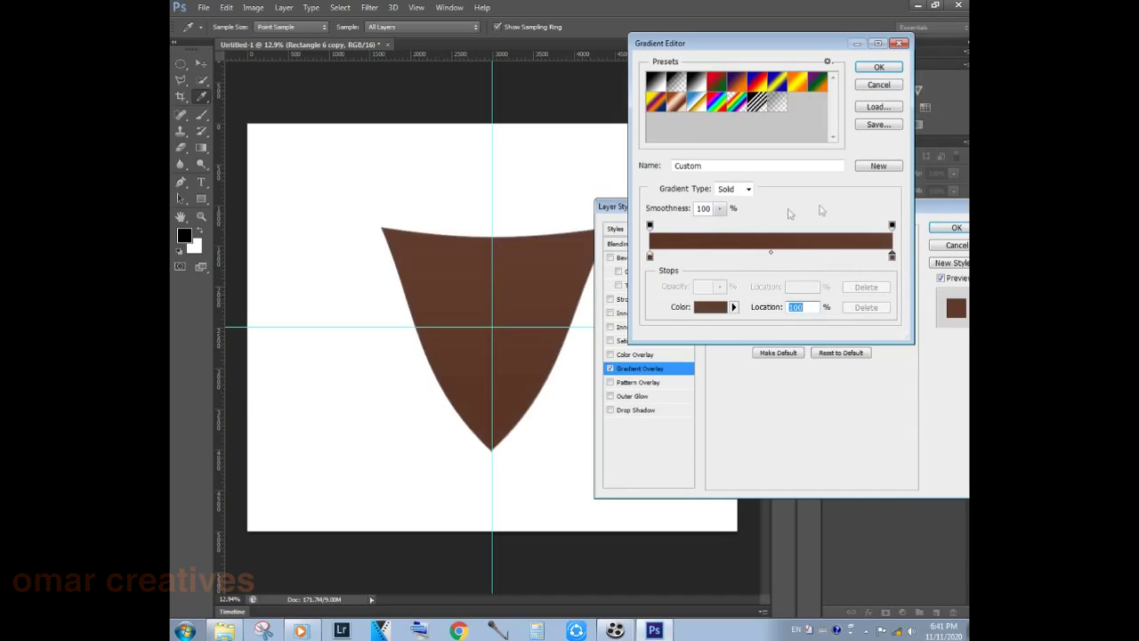
{"action": "double_click", "coordinate": [649, 257]}
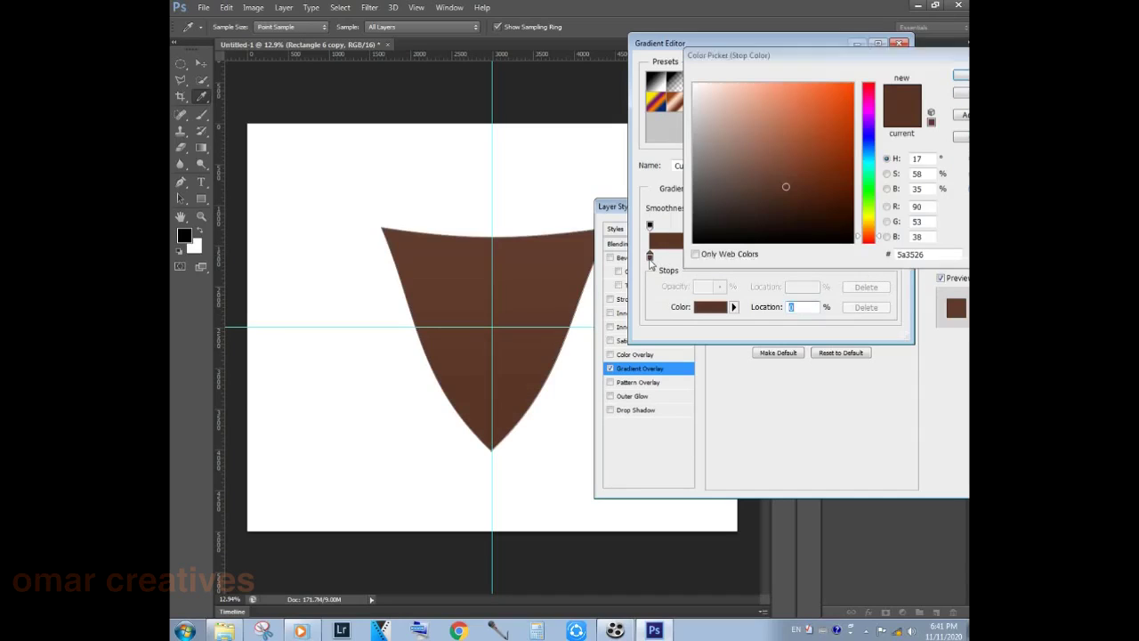
{"action": "left_click_drag", "start_coordinate": [760, 211], "coordinate": [739, 207]}
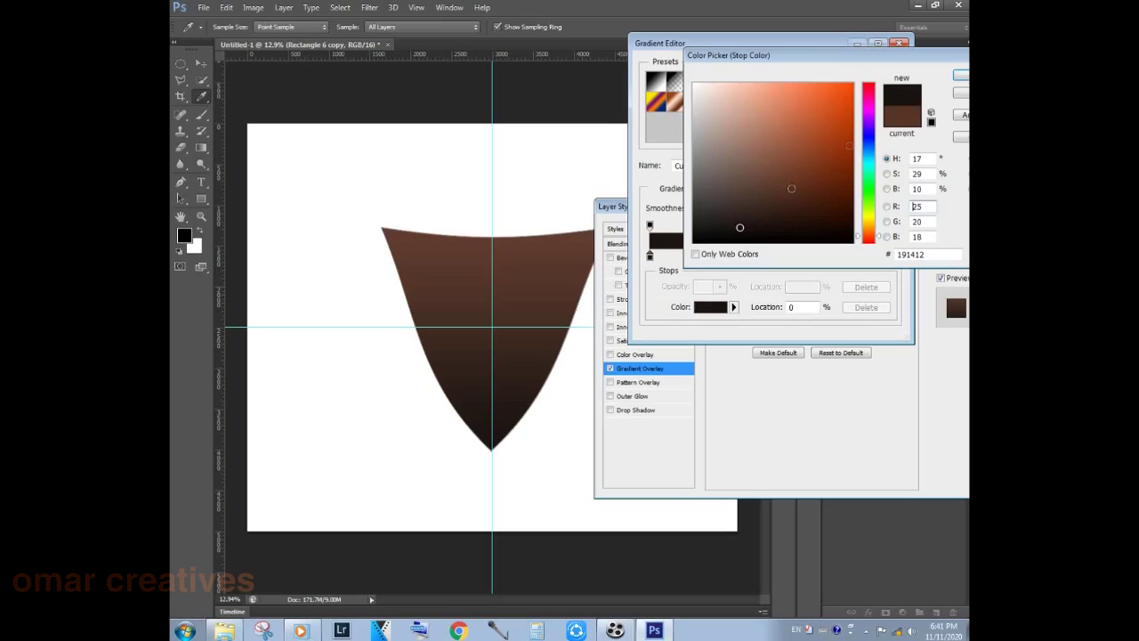
{"action": "left_click", "coordinate": [960, 76]}
{"action": "left_click", "coordinate": [869, 70]}
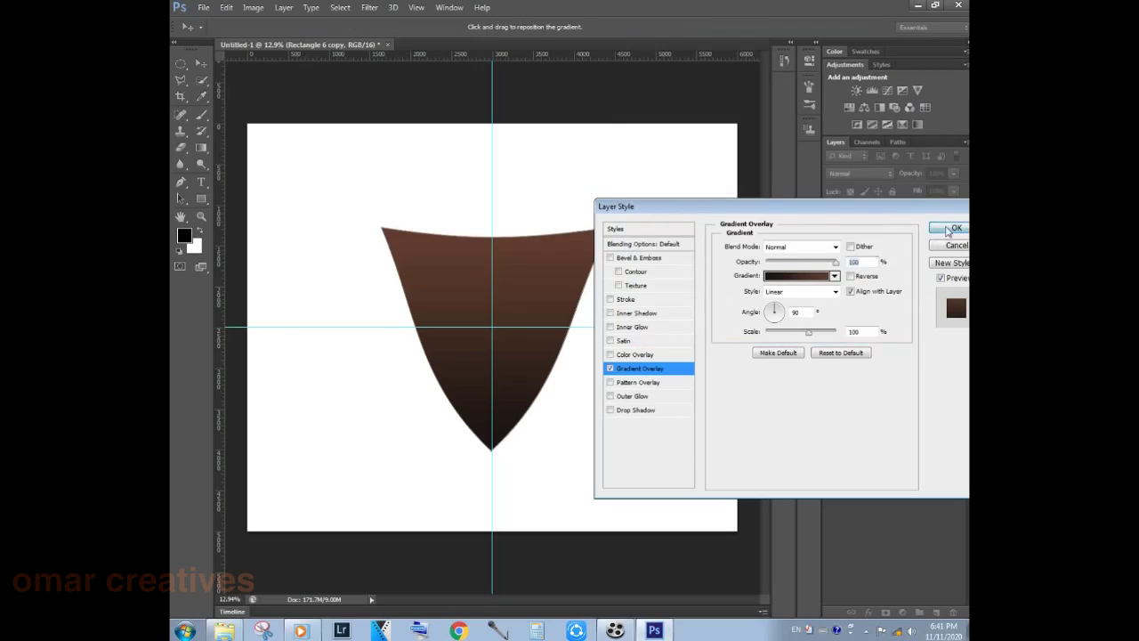
{"action": "left_click", "coordinate": [950, 228]}
- Move Rectangle 6 above Rectangle 6 copy so the brown copy forms a rim
{"action": "left_click", "coordinate": [960, 229]}
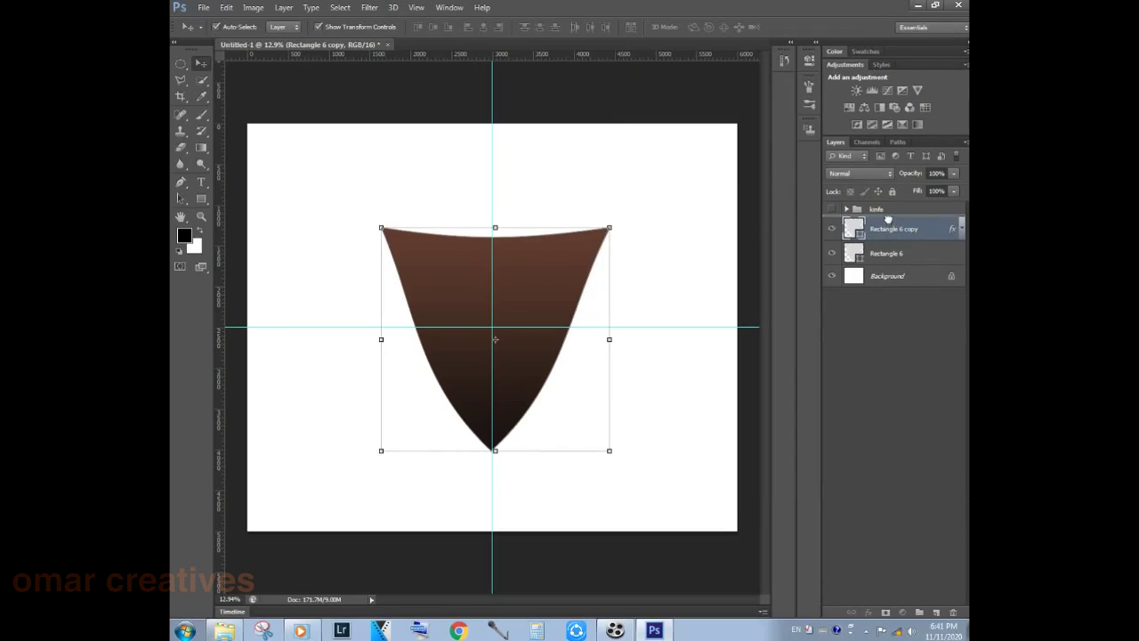
{"action": "left_click_drag", "start_coordinate": [887, 252], "coordinate": [888, 225]}
{"action": "left_click", "coordinate": [646, 283]}
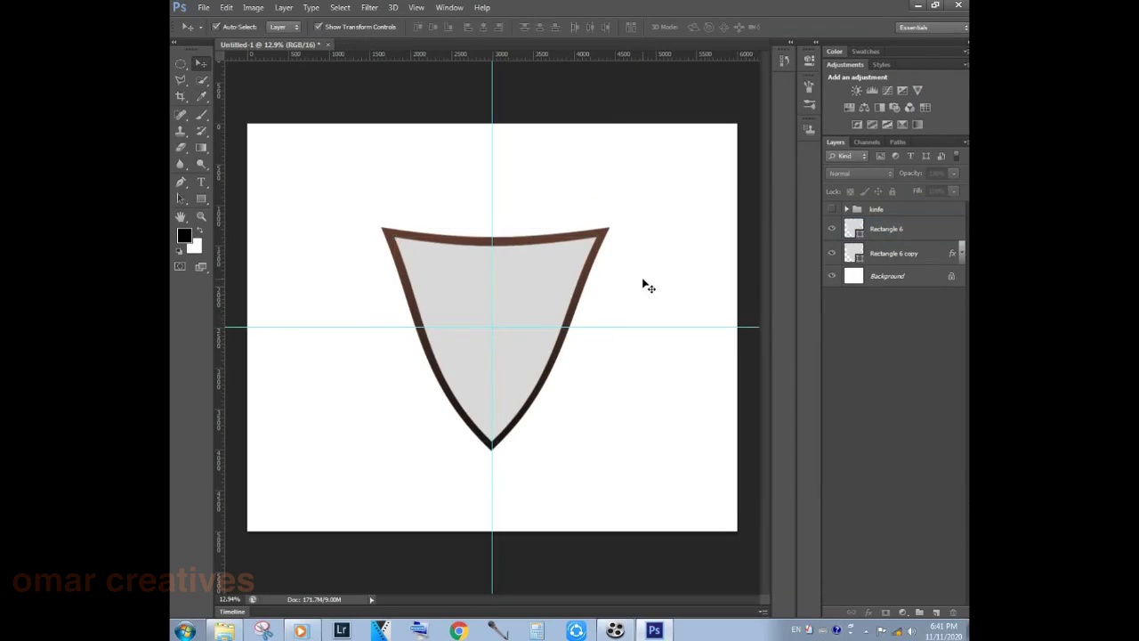
- Enable a Gradient Overlay on Rectangle 6 and add extra colour stops to its gradient
{"action": "double_click", "coordinate": [959, 234]}
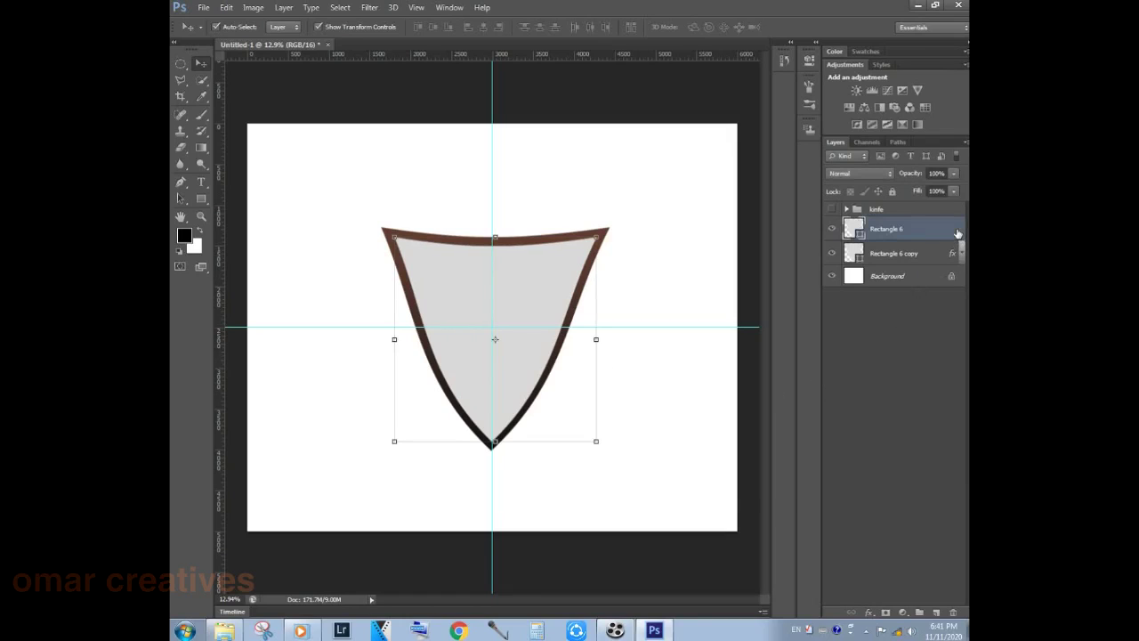
{"action": "left_click", "coordinate": [663, 368]}
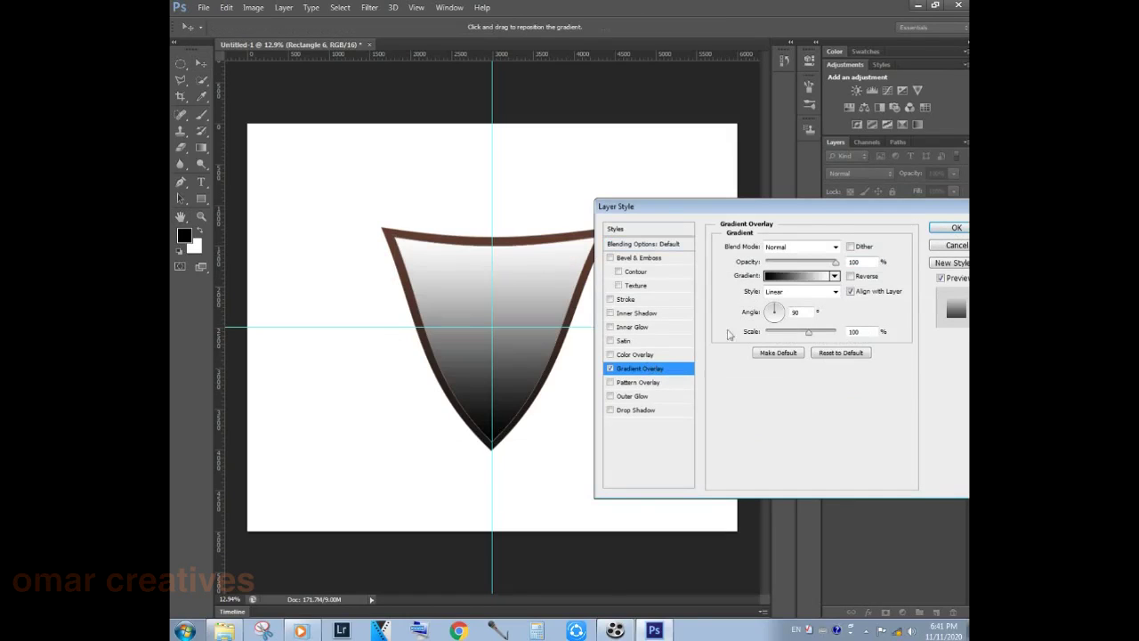
{"action": "left_click", "coordinate": [807, 279]}
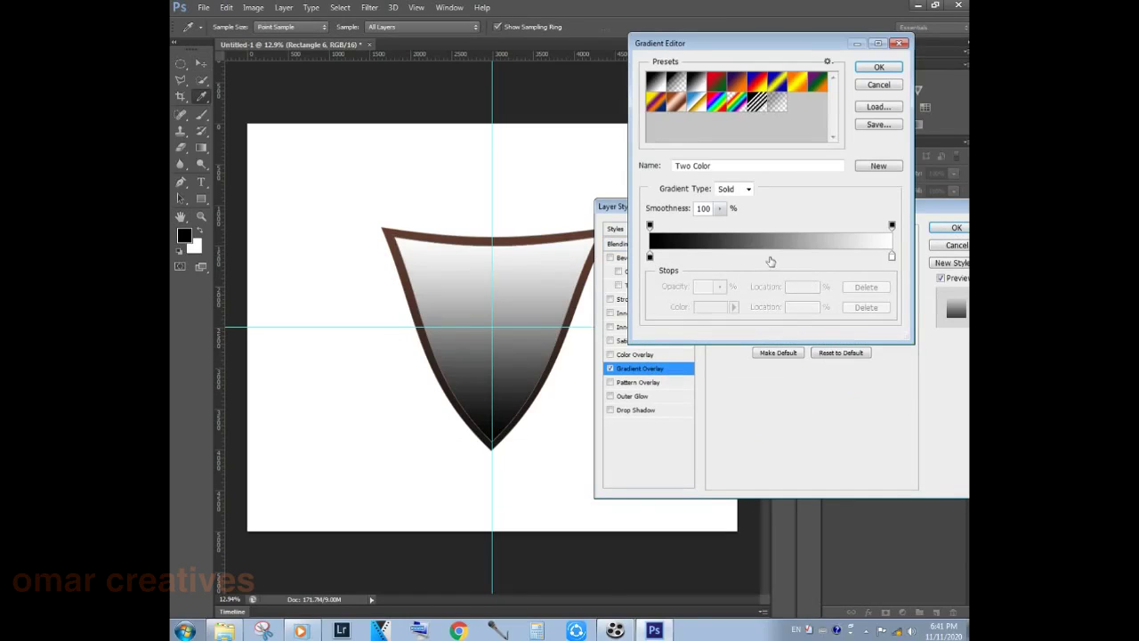
{"action": "left_click", "coordinate": [769, 257]}
{"action": "left_click", "coordinate": [832, 257]}
{"action": "left_click", "coordinate": [770, 257]}
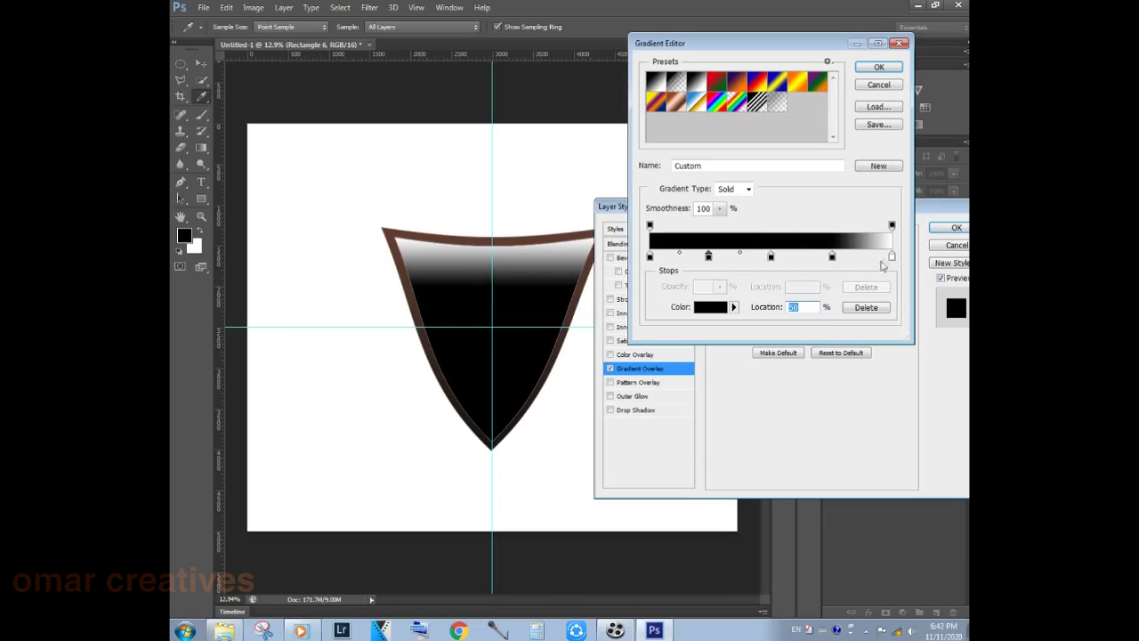
- Colour the gradient stops light grey at 0%, white at 24%, light grey at 50%
{"action": "left_click", "coordinate": [650, 256]}
{"action": "left_click", "coordinate": [881, 238]}
{"action": "left_click", "coordinate": [709, 258]}
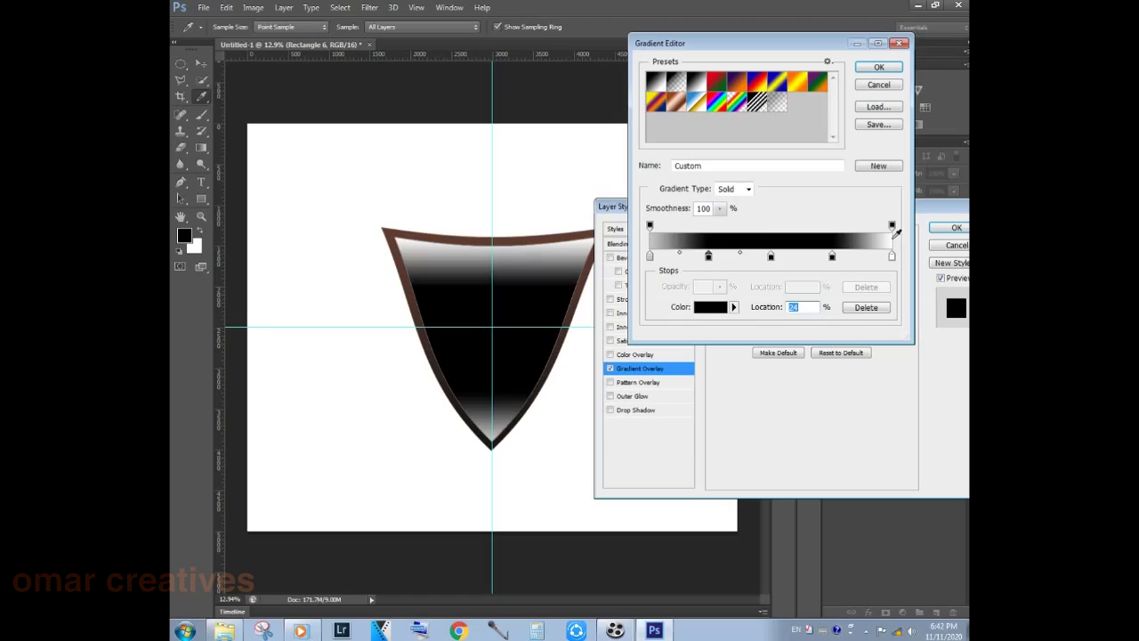
{"action": "left_click", "coordinate": [893, 237]}
{"action": "left_click", "coordinate": [770, 257]}
{"action": "left_click", "coordinate": [667, 236]}
- Make the 75% and 100% stops light grey and accept the silver gradient
{"action": "left_click", "coordinate": [833, 257]}
{"action": "left_click", "coordinate": [718, 236]}
{"action": "left_click", "coordinate": [891, 258]}
{"action": "left_click", "coordinate": [767, 236]}
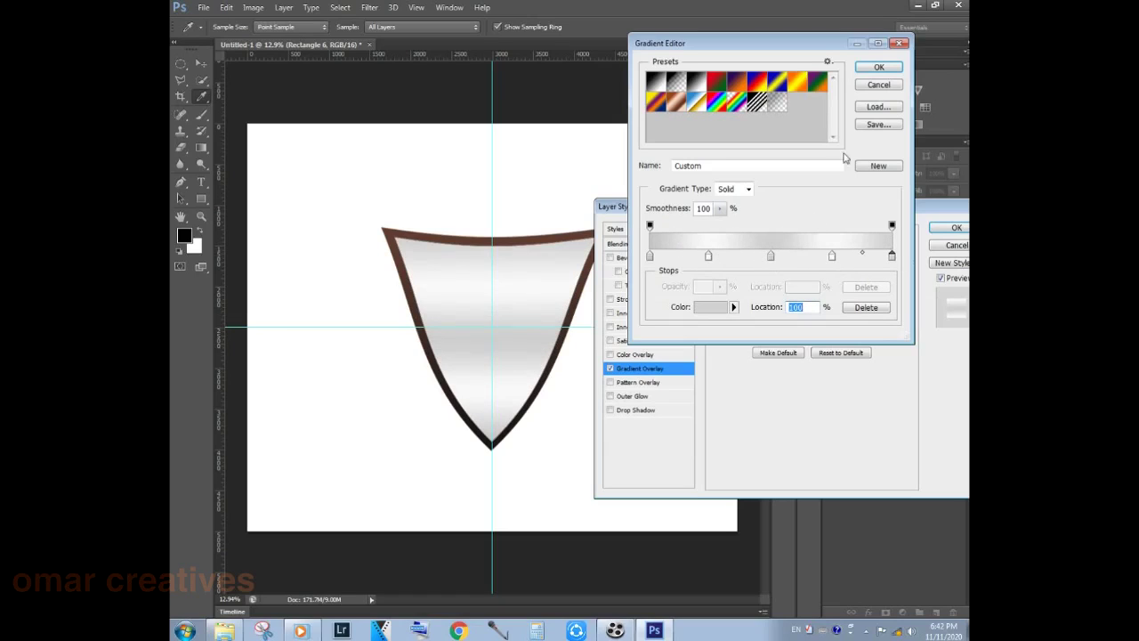
{"action": "left_click", "coordinate": [877, 69]}
- Set the overlay to Angle 0 and Scale 109% and apply it to the inner shield
{"action": "left_click_drag", "start_coordinate": [808, 332], "coordinate": [814, 335]}
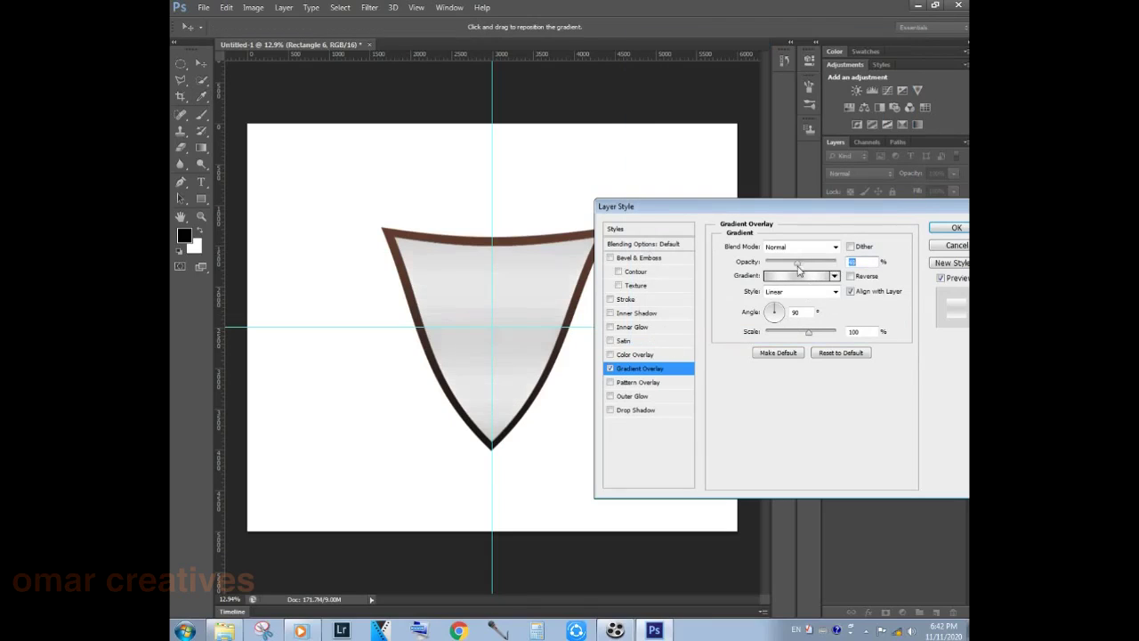
{"action": "left_click", "coordinate": [787, 318]}
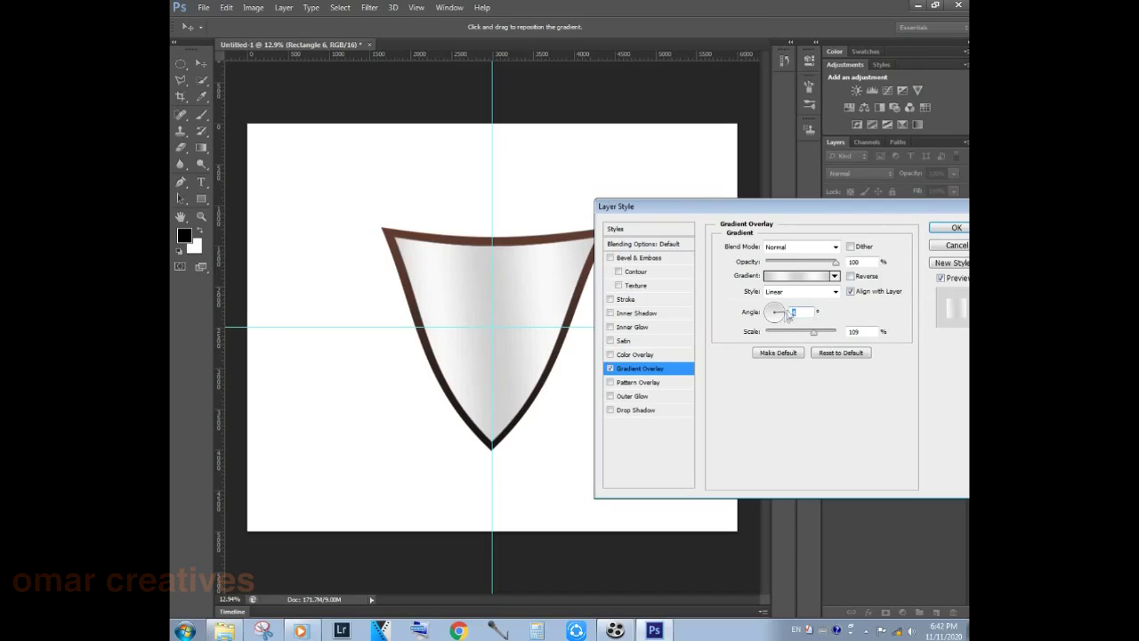
{"action": "left_click", "coordinate": [955, 228]}
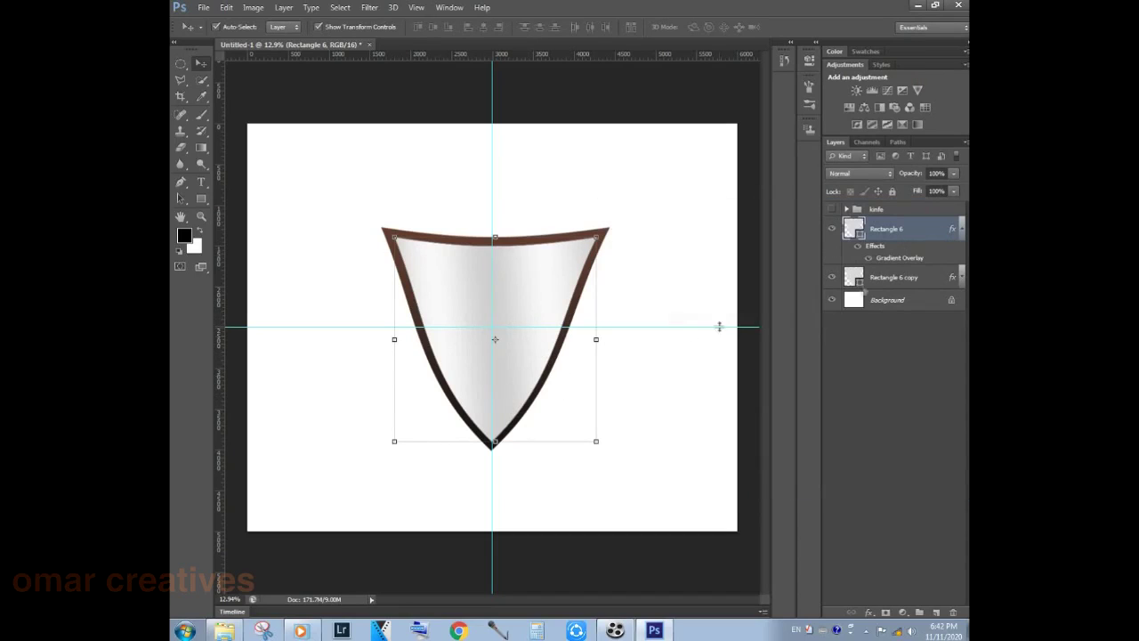
{"action": "left_click", "coordinate": [961, 229]}
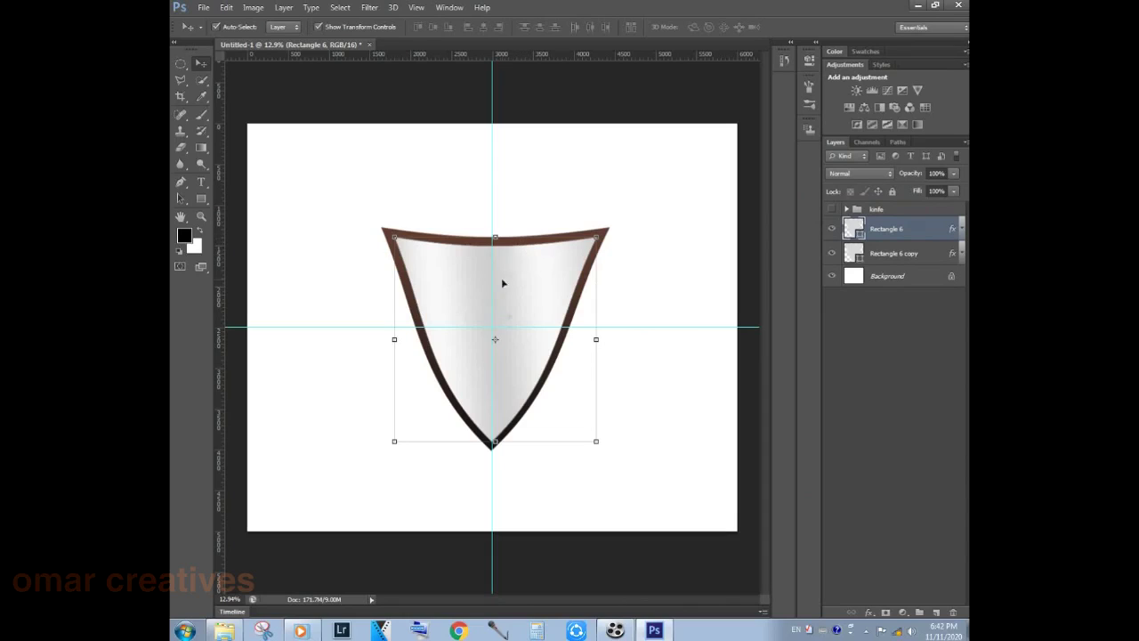
{"action": "left_click", "coordinate": [201, 198]}
{"action": "right_click", "coordinate": [201, 198]}
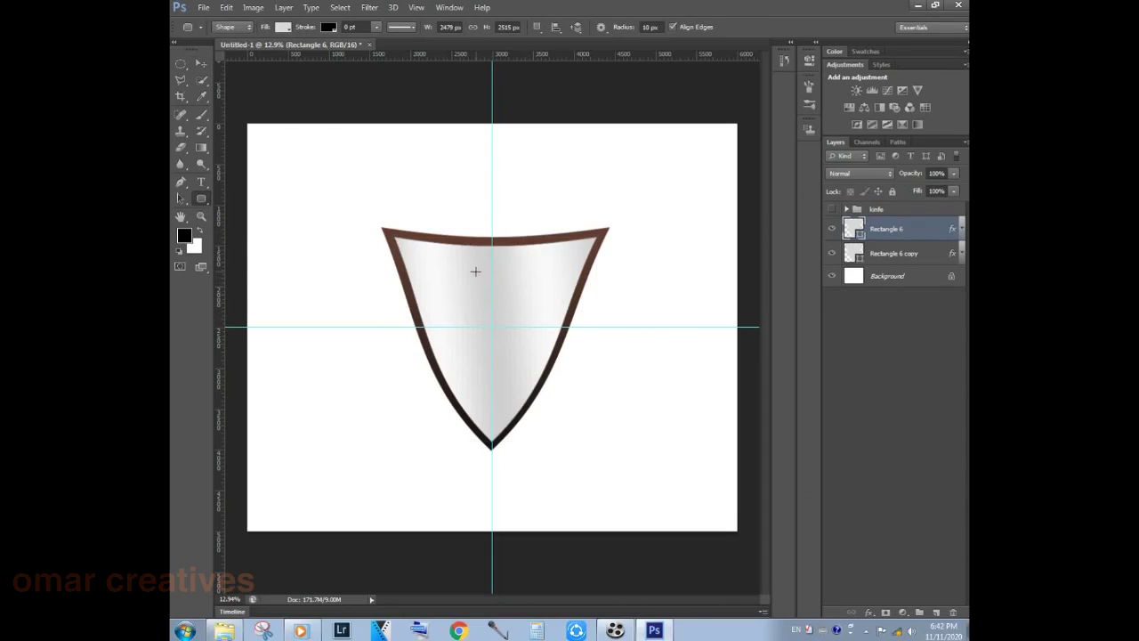
- Draw a small yellow-filled rounded rectangle near the shield's top
{"action": "left_click_drag", "start_coordinate": [472, 269], "coordinate": [513, 281]}
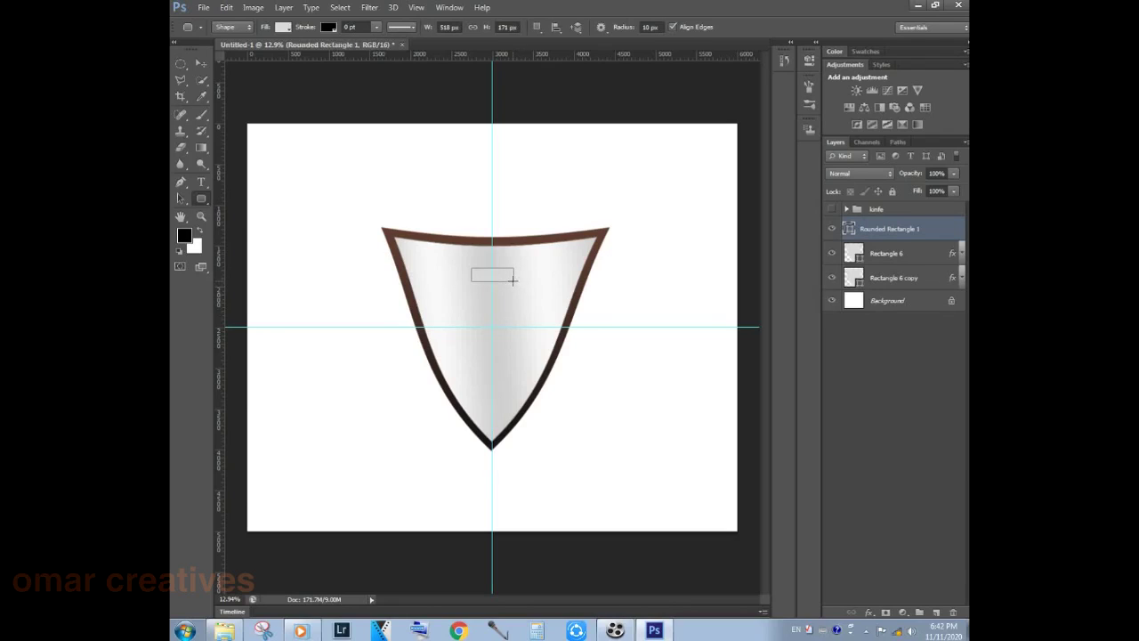
{"action": "left_click", "coordinate": [283, 27]}
{"action": "left_click", "coordinate": [240, 87]}
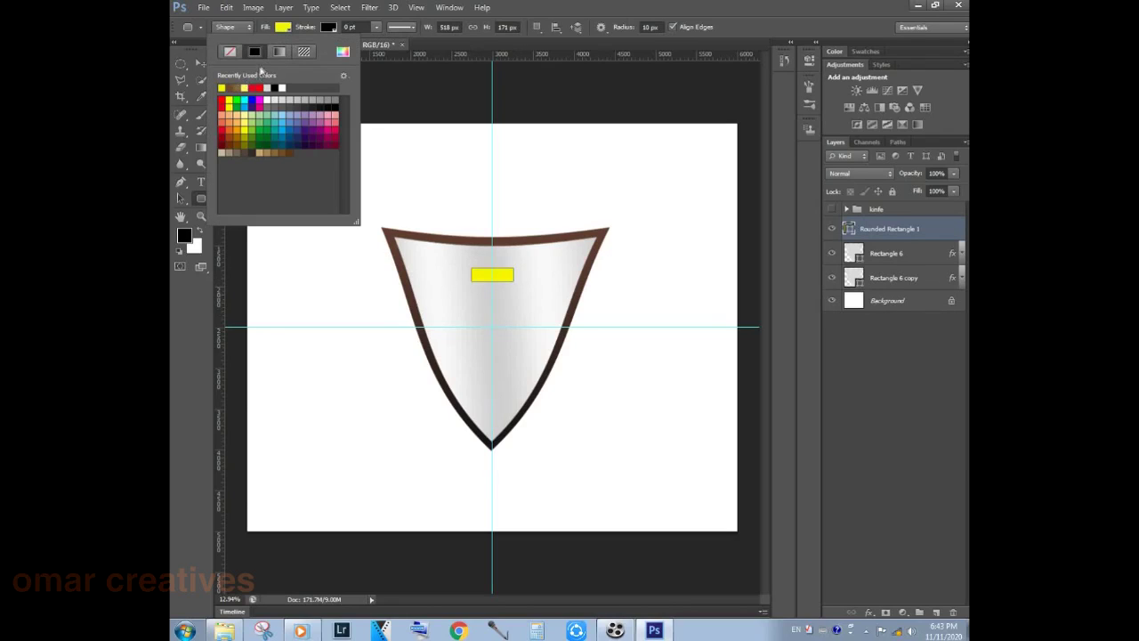
{"action": "left_click", "coordinate": [281, 29]}
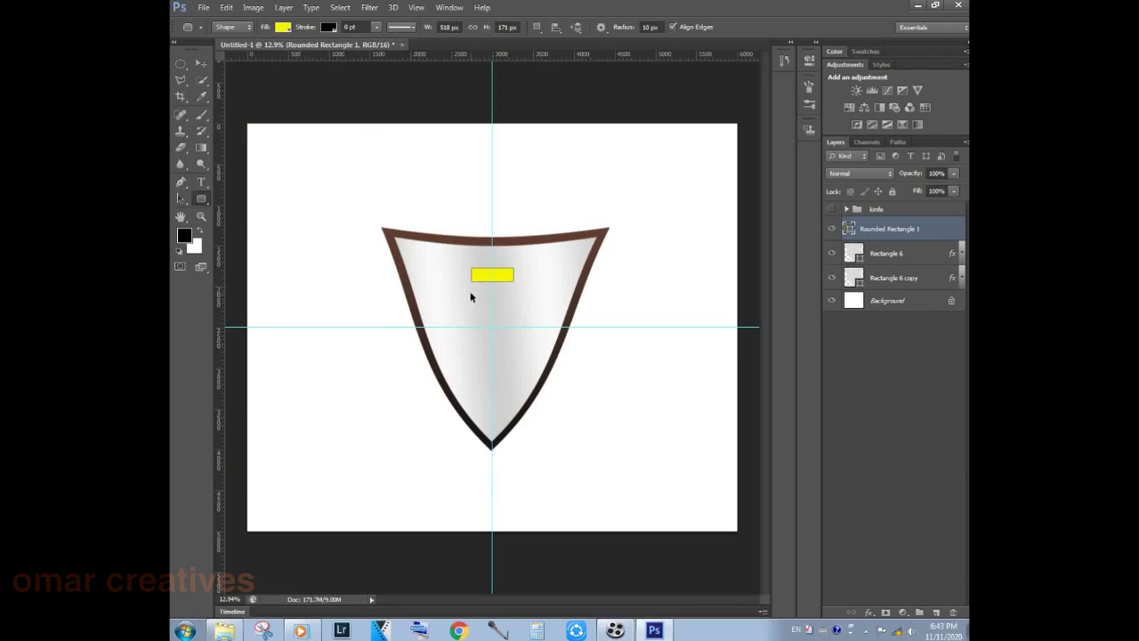
- Warp the yellow rectangle, pulling both top corners up into crown points and deepening the dip
{"action": "left_click_drag", "start_coordinate": [469, 273], "coordinate": [491, 289]}
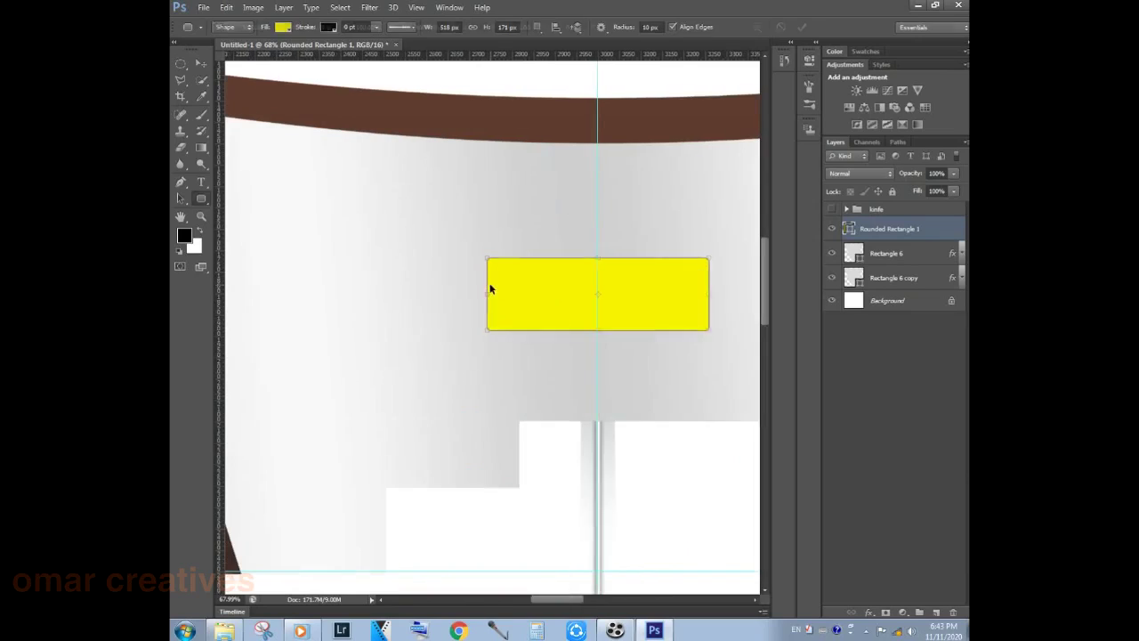
{"action": "key", "text": "ctrl+t"}
{"action": "right_click", "coordinate": [516, 286]}
{"action": "left_click", "coordinate": [537, 382]}
{"action": "left_click_drag", "start_coordinate": [487, 258], "coordinate": [425, 184]}
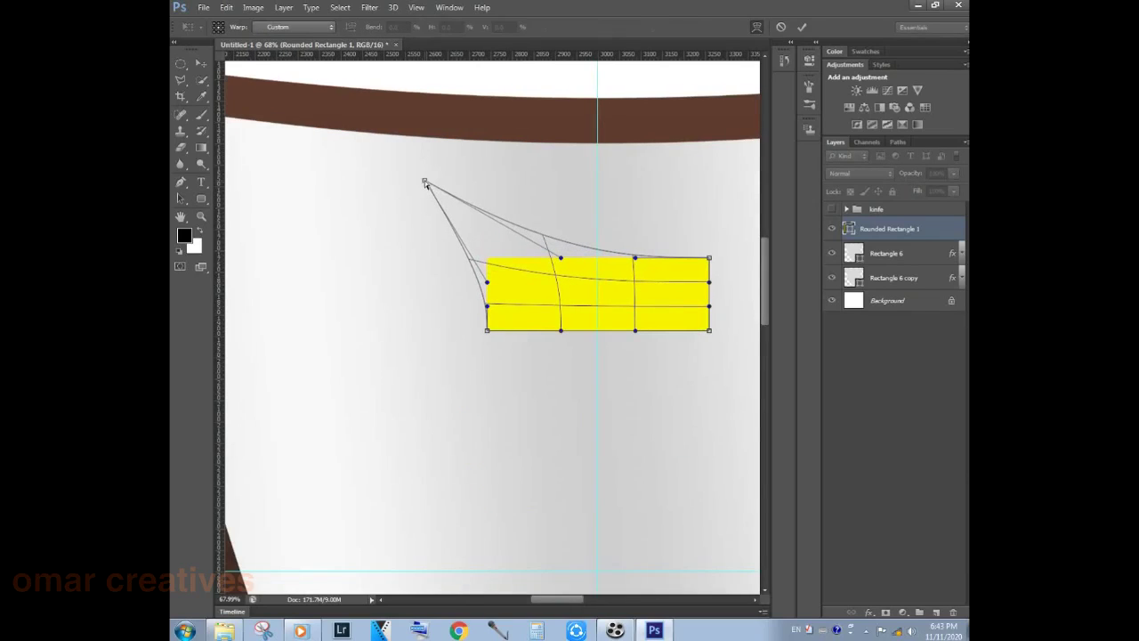
{"action": "left_click_drag", "start_coordinate": [607, 107], "coordinate": [516, 89]}
{"action": "left_click_drag", "start_coordinate": [485, 152], "coordinate": [485, 163]}
{"action": "left_click_drag", "start_coordinate": [618, 242], "coordinate": [663, 164]}
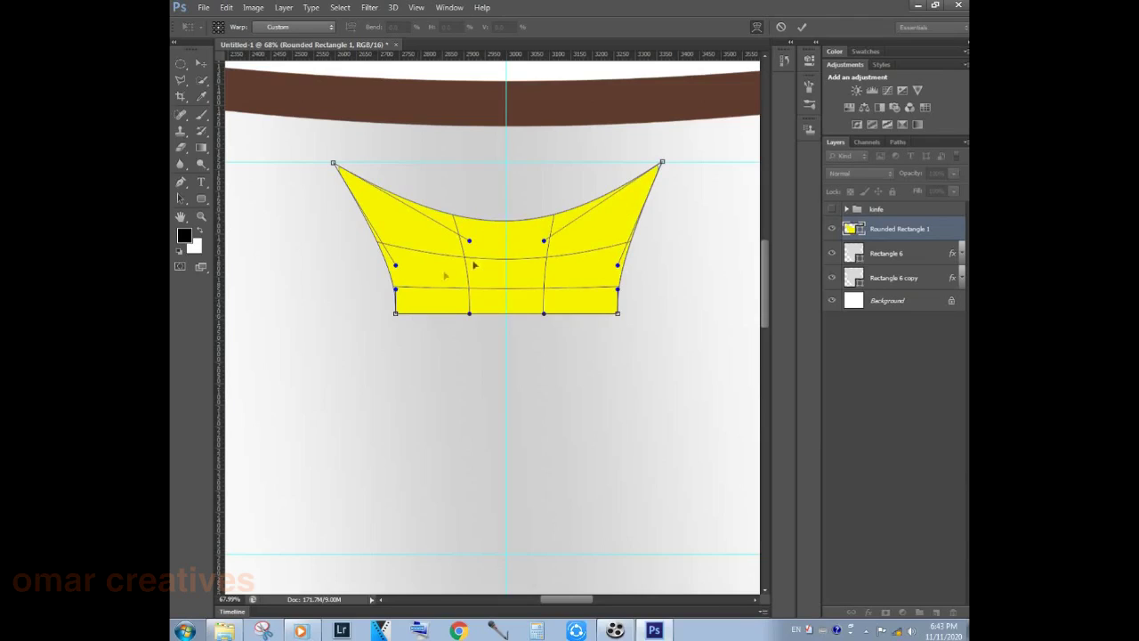
{"action": "left_click_drag", "start_coordinate": [469, 240], "coordinate": [468, 260]}
{"action": "left_click_drag", "start_coordinate": [543, 240], "coordinate": [541, 262]}
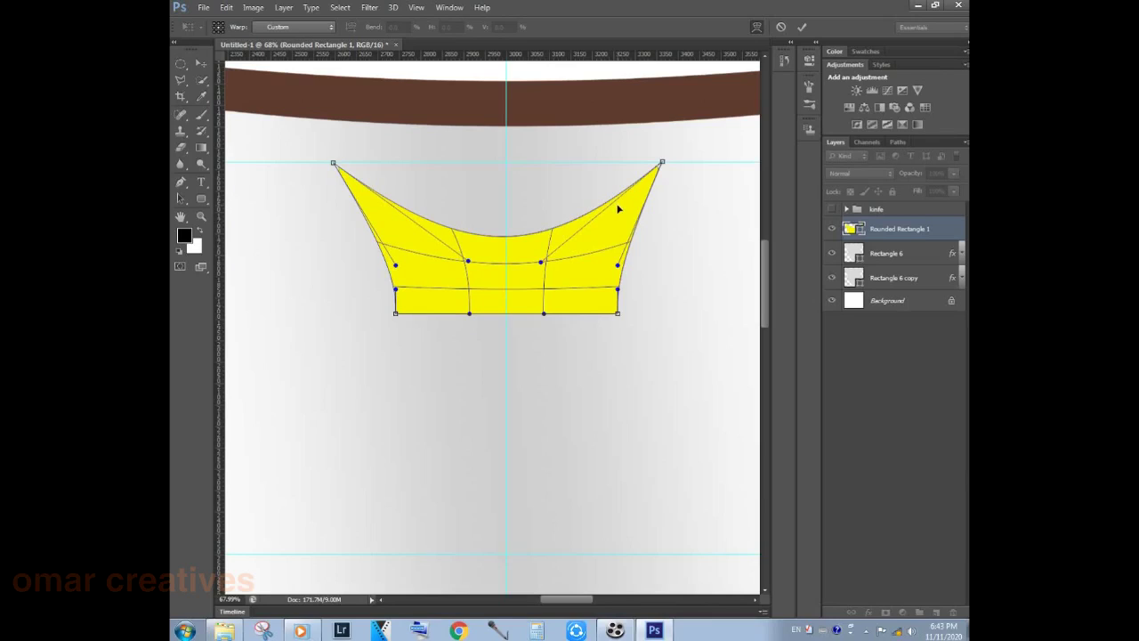
- Reshape the crown's sides and bottom edge, widen the right point, and commit the warp
{"action": "left_click_drag", "start_coordinate": [395, 288], "coordinate": [378, 290]}
{"action": "mouse_move", "coordinate": [469, 313]}
{"action": "left_mouse_down"}
{"action": "mouse_move", "coordinate": [463, 325]}
{"action": "mouse_move", "coordinate": [474, 306]}
{"action": "left_mouse_up"}
{"action": "left_click_drag", "start_coordinate": [543, 313], "coordinate": [534, 304]}
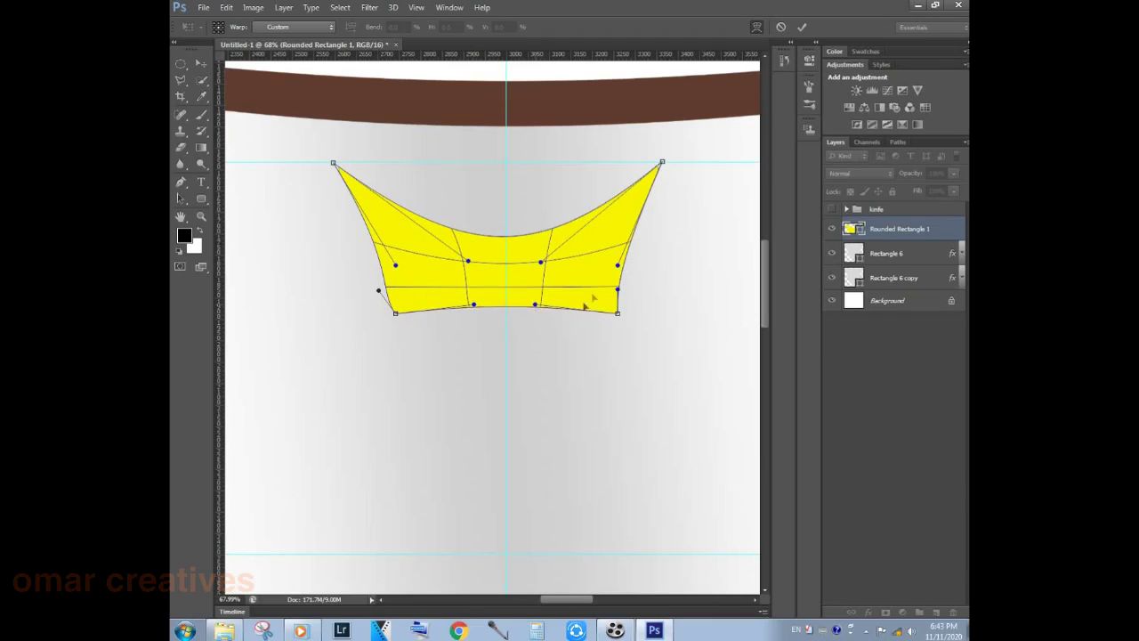
{"action": "left_click_drag", "start_coordinate": [617, 289], "coordinate": [633, 292]}
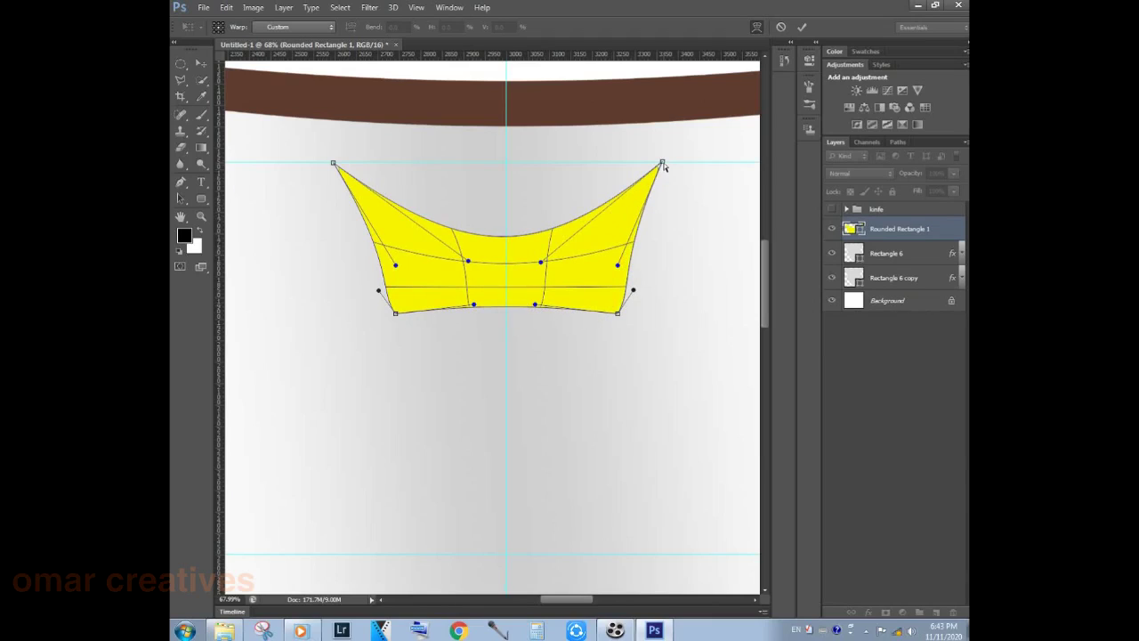
{"action": "left_click_drag", "start_coordinate": [662, 164], "coordinate": [668, 165]}
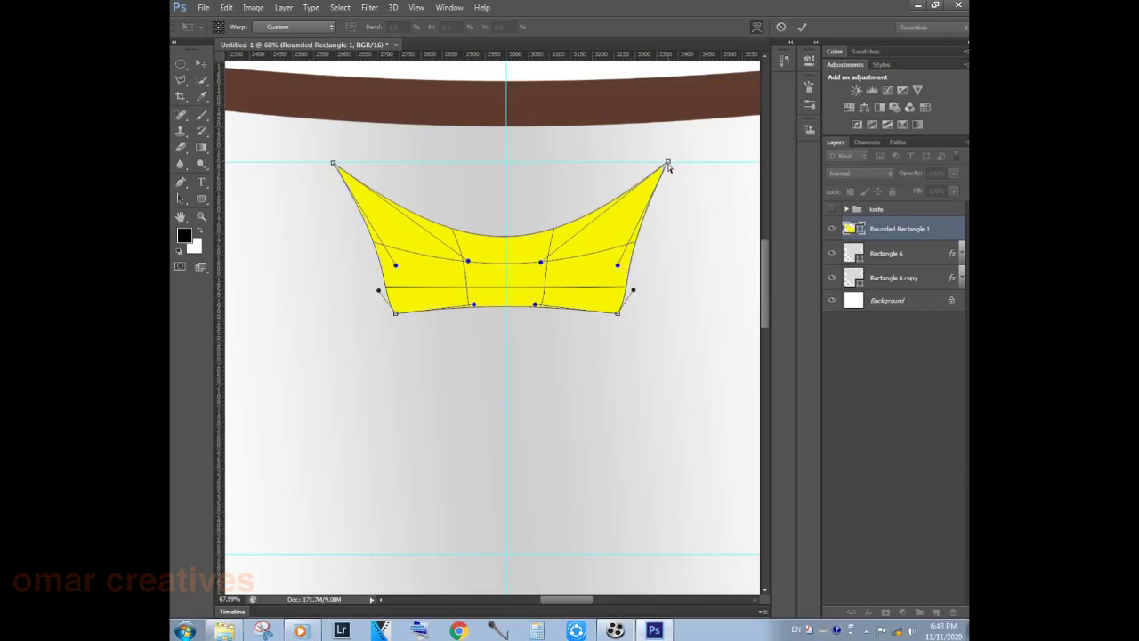
{"action": "key", "text": "Return"}
{"action": "left_click", "coordinate": [203, 164]}
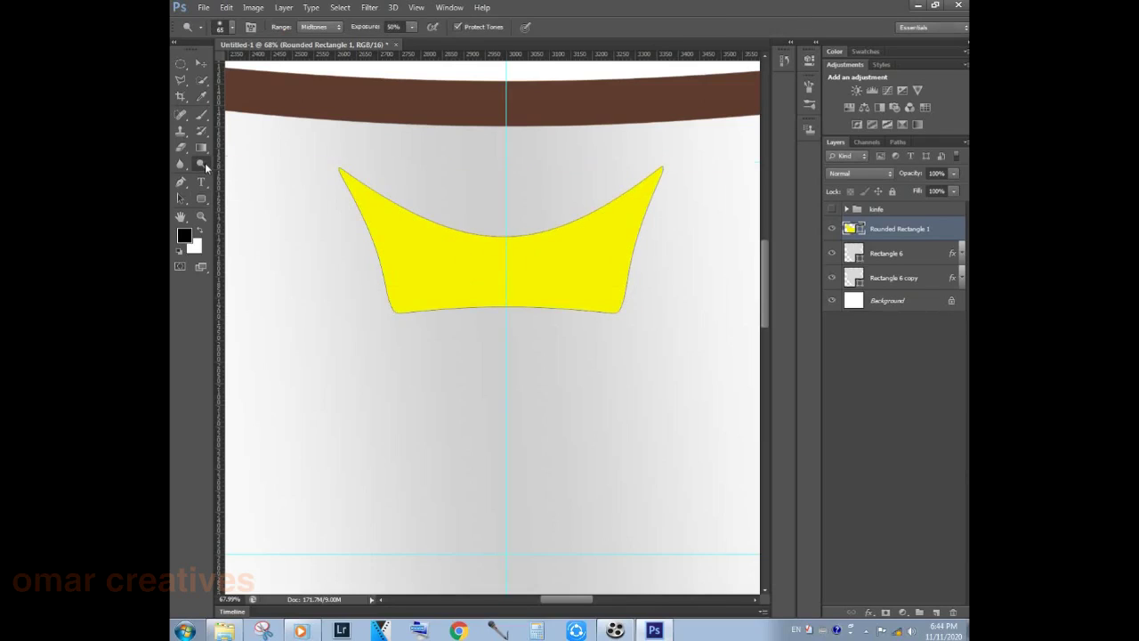
{"action": "left_click", "coordinate": [182, 116]}
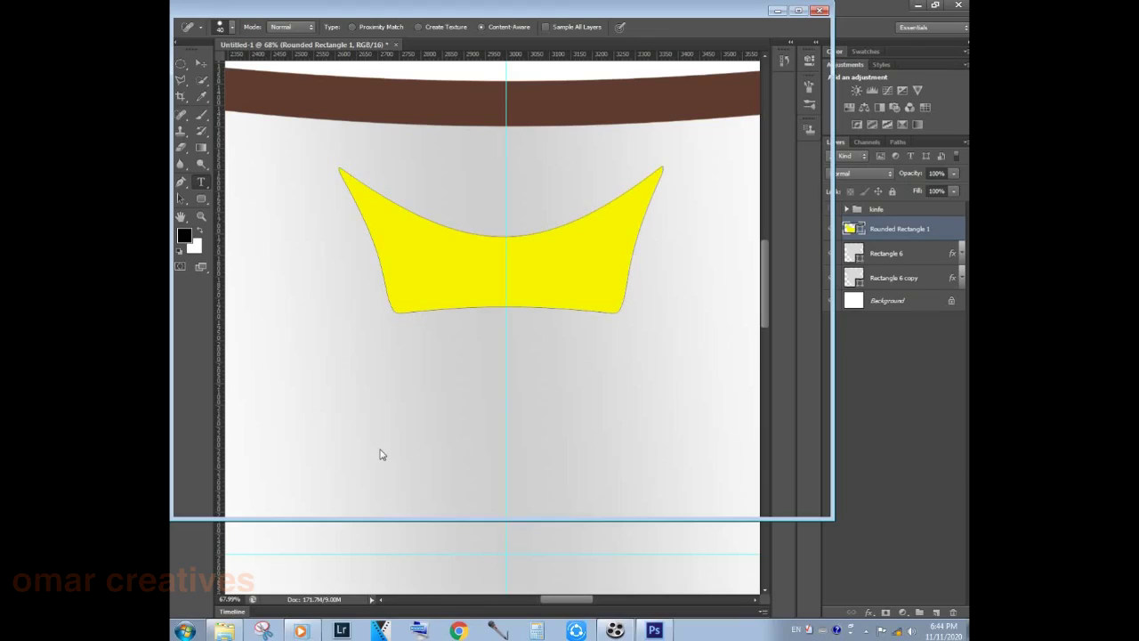
{"action": "key", "text": "g"}
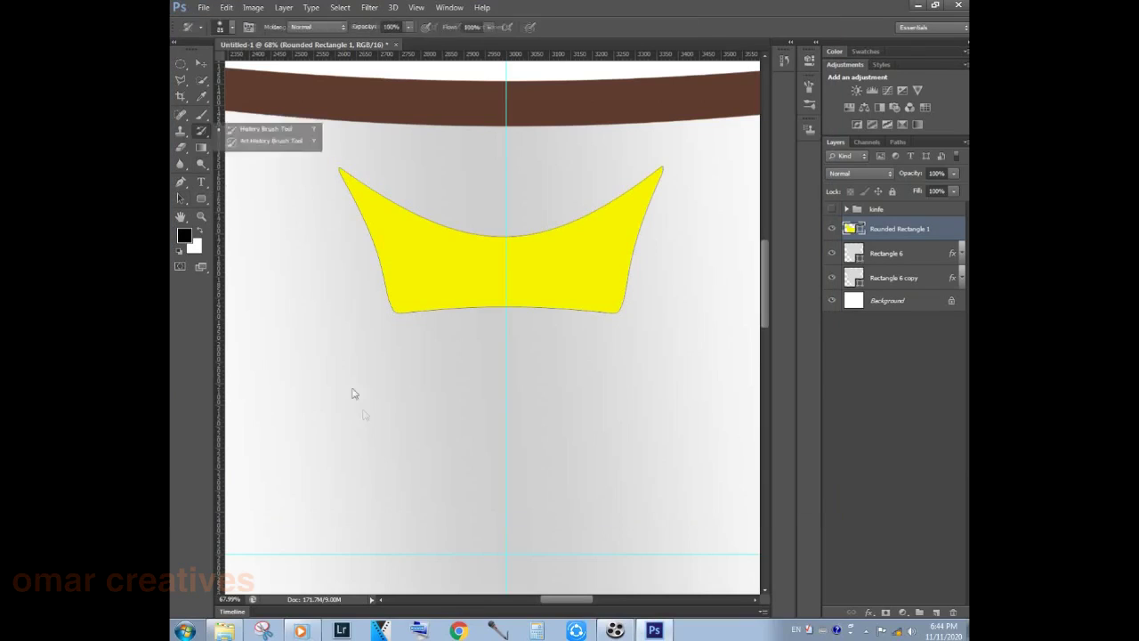
{"action": "key", "text": "alt+Tab"}
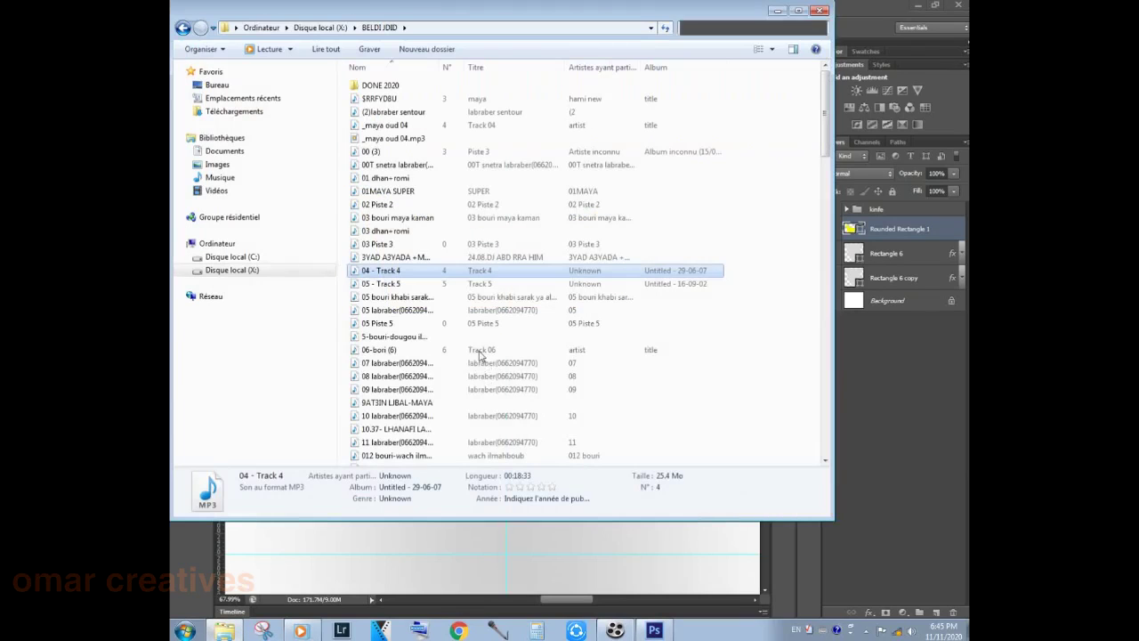
{"action": "left_click", "coordinate": [499, 406]}
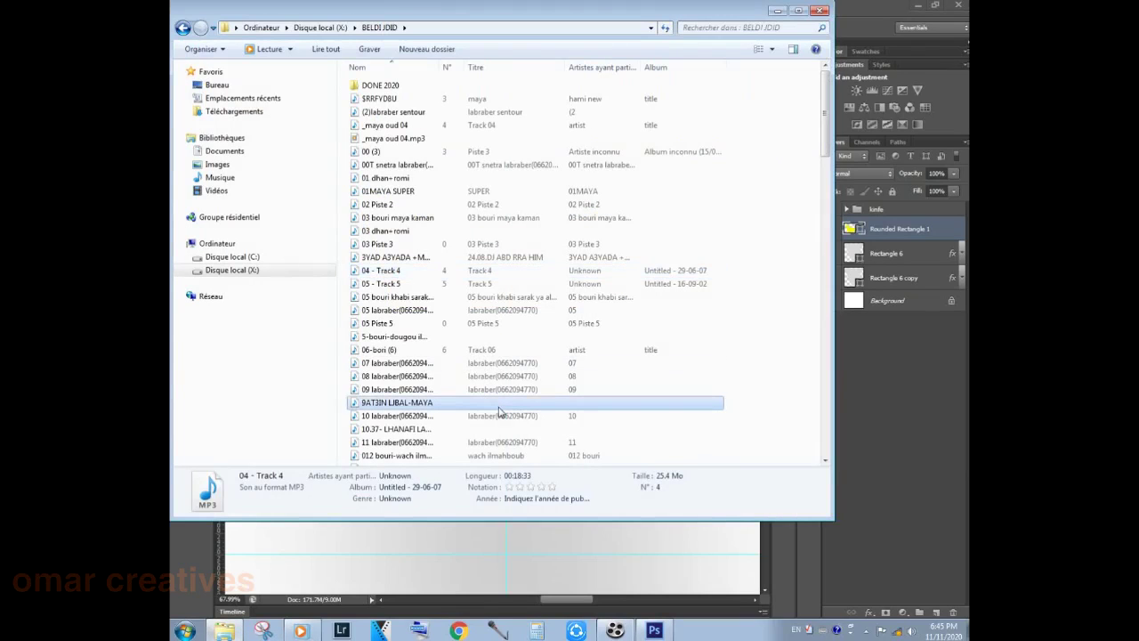
{"action": "left_click", "coordinate": [775, 11]}
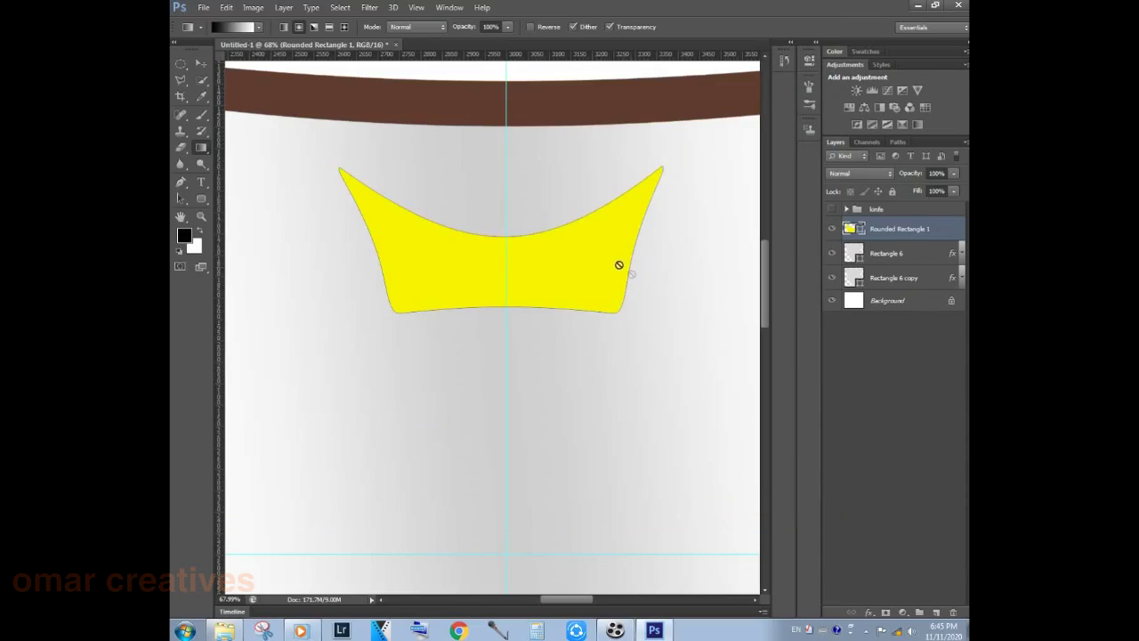
- Draw a rounded rectangle at the crown's centre and warp it into a spike
{"action": "left_click", "coordinate": [202, 198]}
{"action": "left_click_drag", "start_coordinate": [487, 191], "coordinate": [531, 272]}
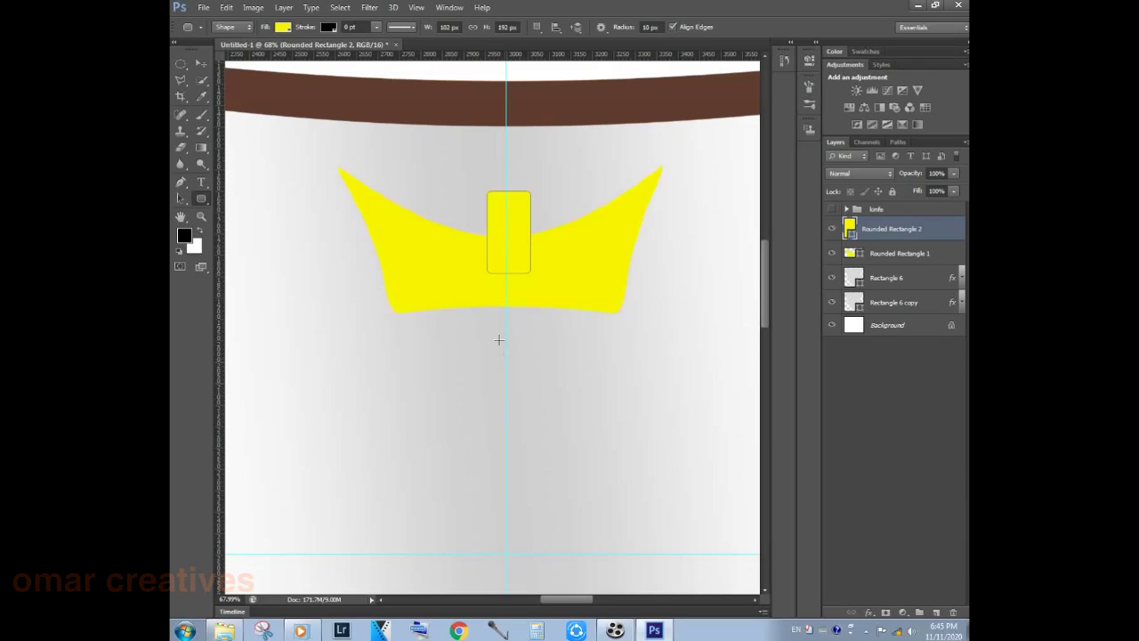
{"action": "key", "text": "ctrl+t"}
{"action": "right_click", "coordinate": [512, 217]}
{"action": "left_click", "coordinate": [546, 310]}
{"action": "left_click_drag", "start_coordinate": [487, 273], "coordinate": [435, 272]}
{"action": "left_click_drag", "start_coordinate": [486, 191], "coordinate": [515, 193]}
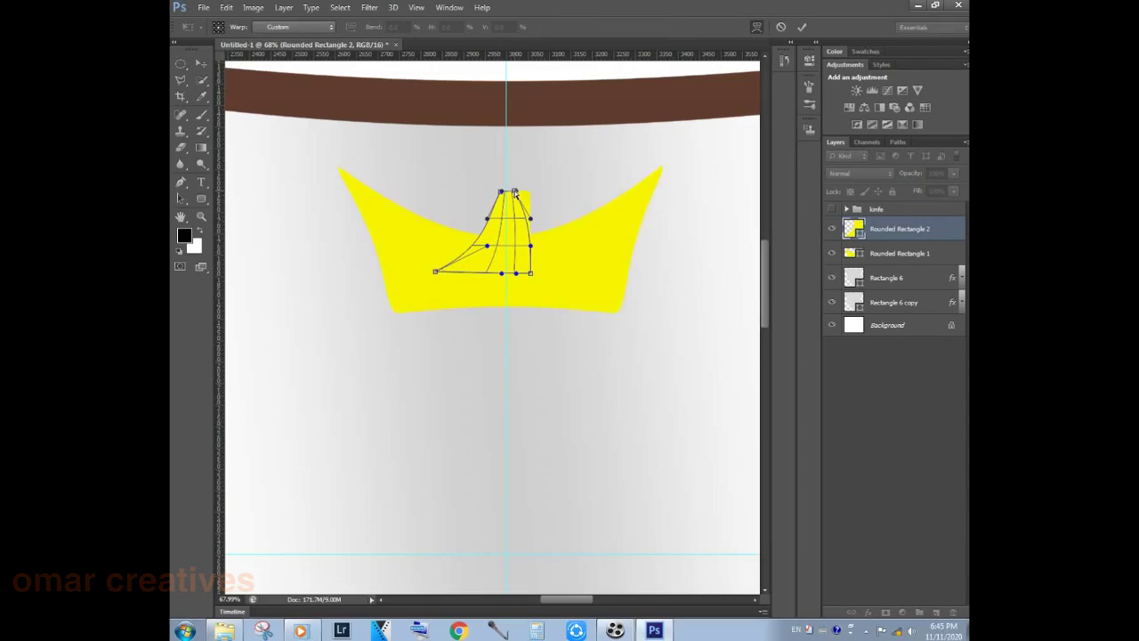
{"action": "left_click_drag", "start_coordinate": [532, 273], "coordinate": [567, 271]}
{"action": "key", "text": "Return"}
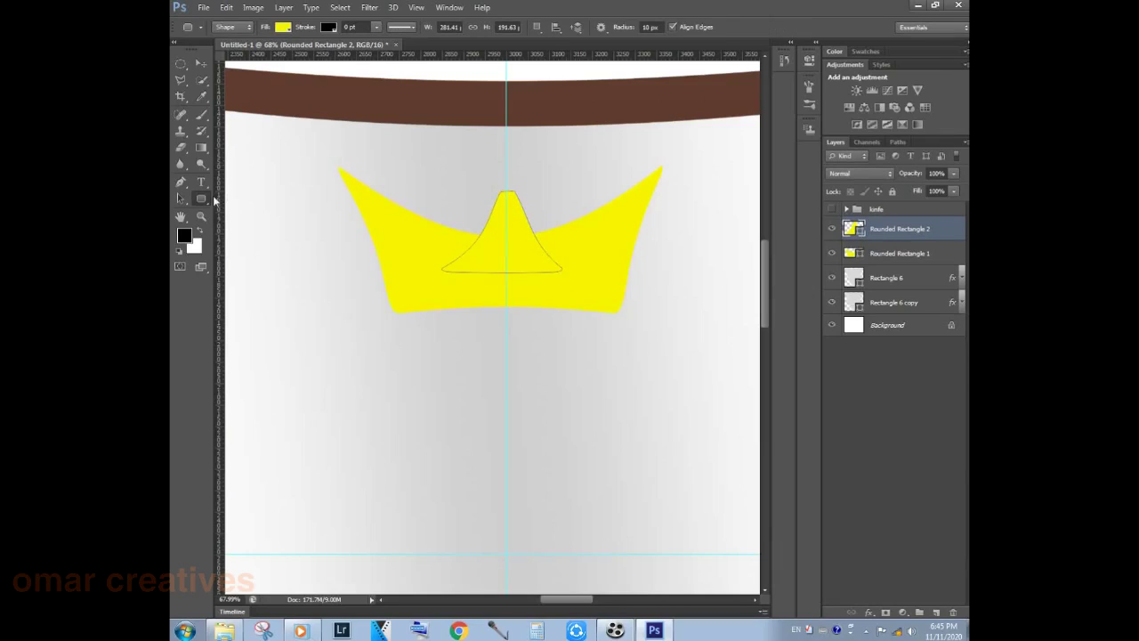
- Draw a small circle on the crown's left tip and copy it onto the right tip and centre spike
{"action": "right_click", "coordinate": [212, 196]}
{"action": "left_click", "coordinate": [251, 222]}
{"action": "left_click_drag", "start_coordinate": [332, 163], "coordinate": [359, 189]}
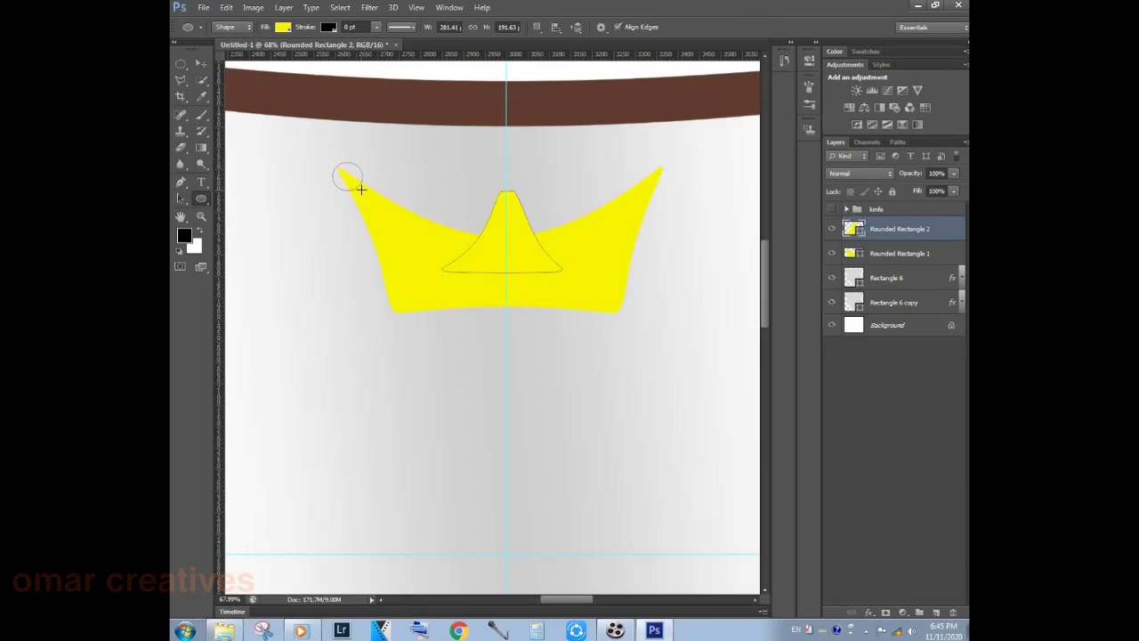
{"action": "left_click_drag", "start_coordinate": [360, 190], "coordinate": [362, 191]}
{"action": "key", "text": "v"}
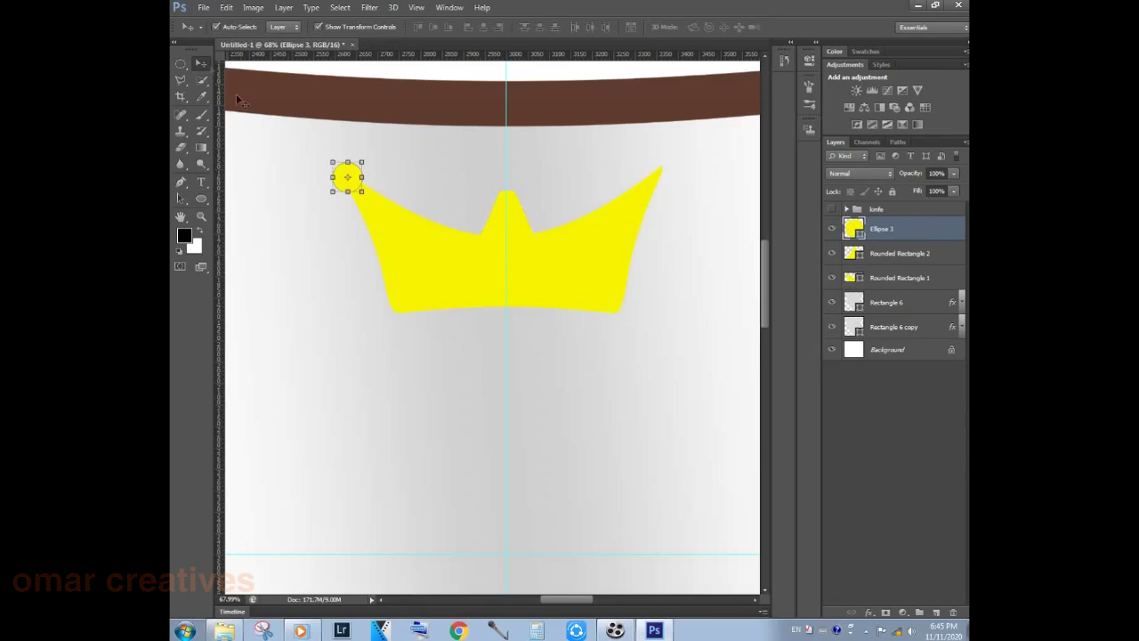
{"action": "key", "text": "ctrl+t"}
{"action": "left_click_drag", "start_coordinate": [348, 174], "coordinate": [666, 181]}
{"action": "key", "text": "Return"}
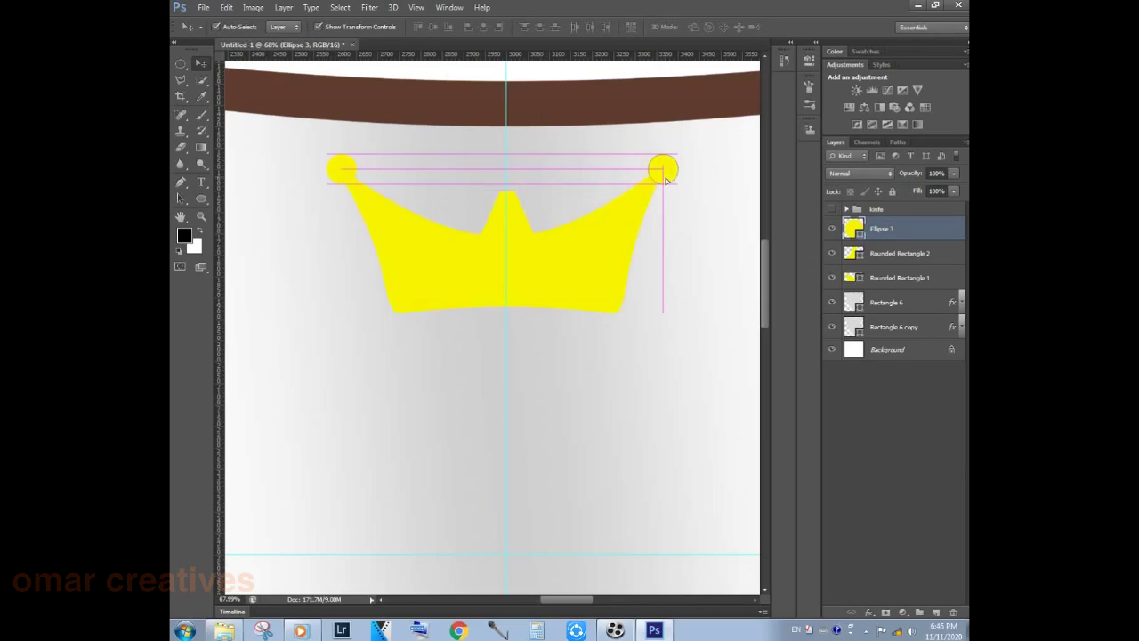
{"action": "left_click_drag", "start_coordinate": [666, 181], "coordinate": [666, 180]}
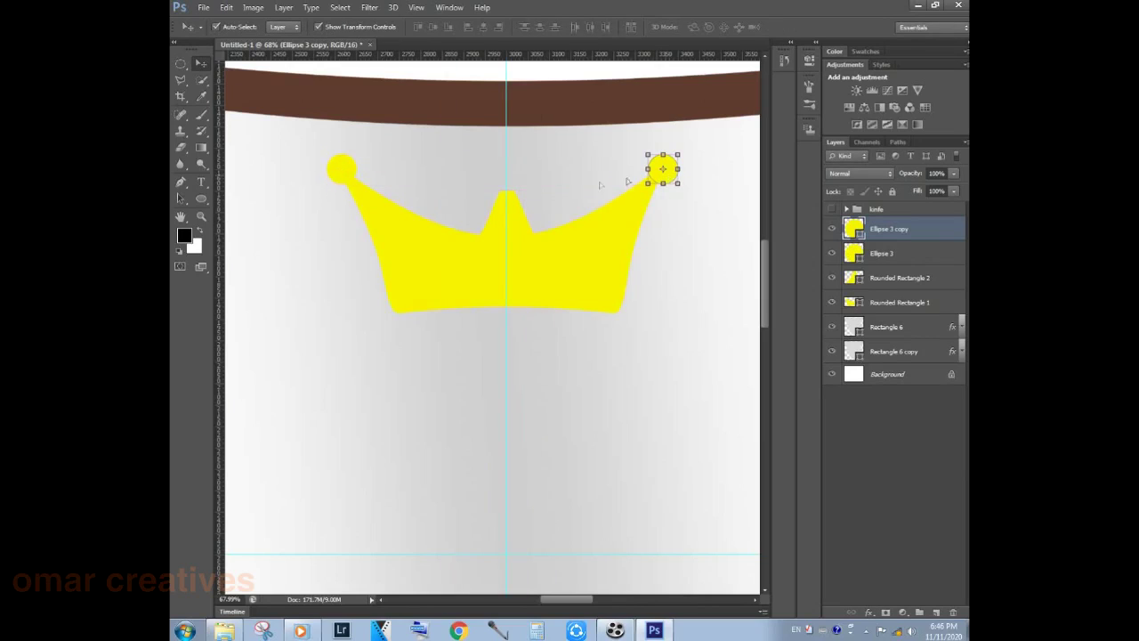
{"action": "left_click_drag", "start_coordinate": [508, 194], "coordinate": [512, 192]}
- Combine the circles, spike and crown base into one smart object, nudged slightly right
{"action": "left_click", "coordinate": [889, 253], "text": "shift"}
{"action": "left_click", "coordinate": [898, 303], "text": "shift"}
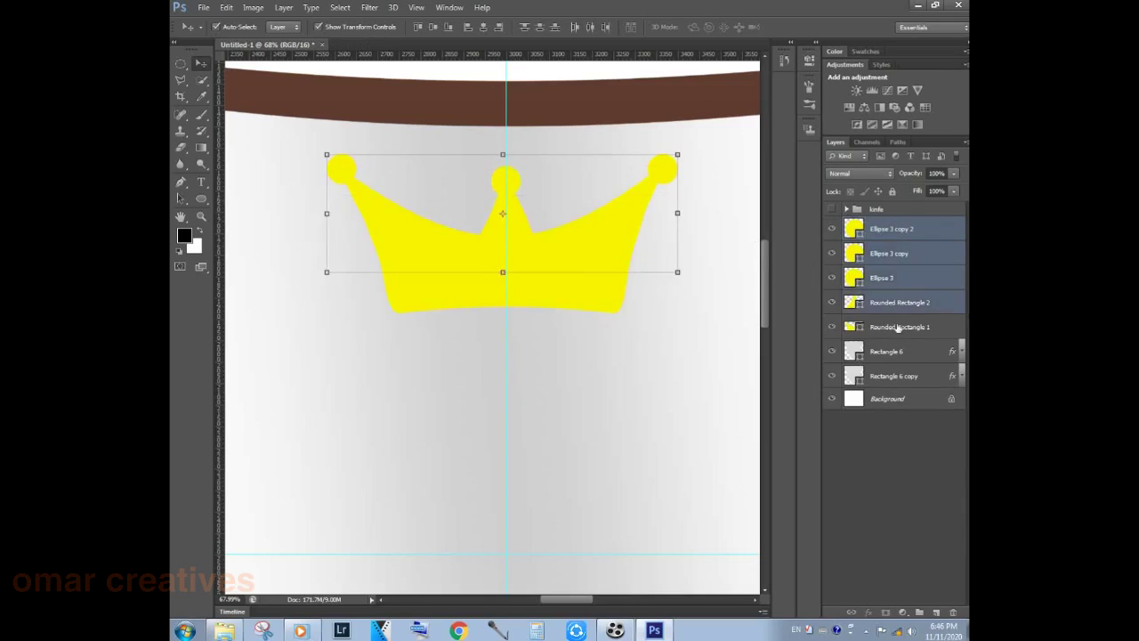
{"action": "left_click", "coordinate": [899, 327], "text": "shift"}
{"action": "right_click", "coordinate": [898, 327]}
{"action": "left_click", "coordinate": [763, 212]}
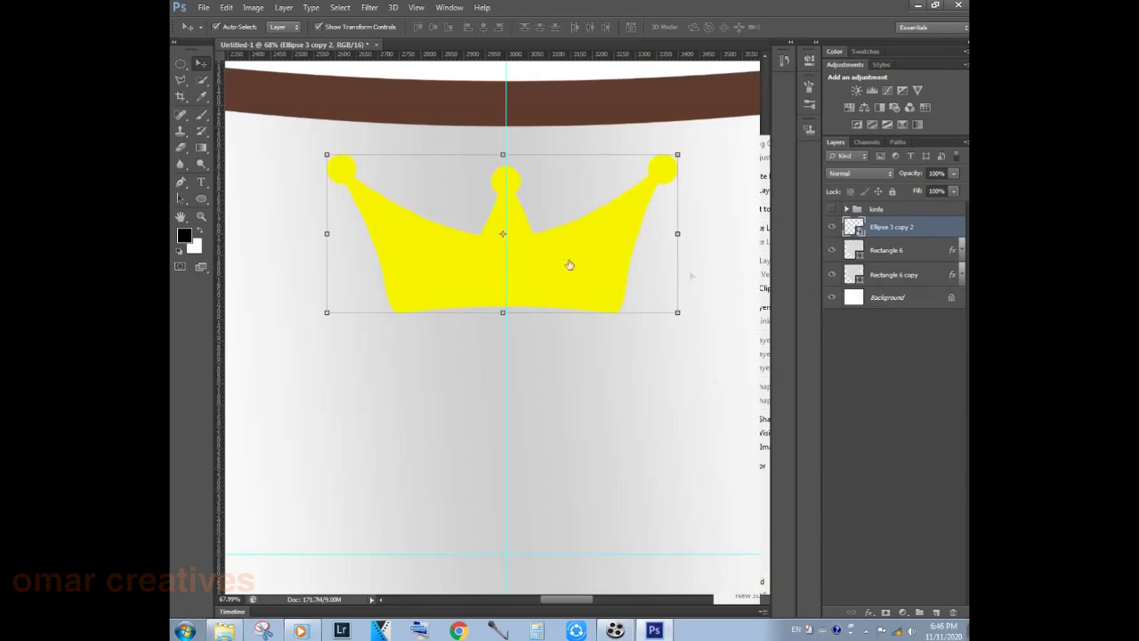
{"action": "key", "text": "Right"}
{"action": "key", "text": "Right"}
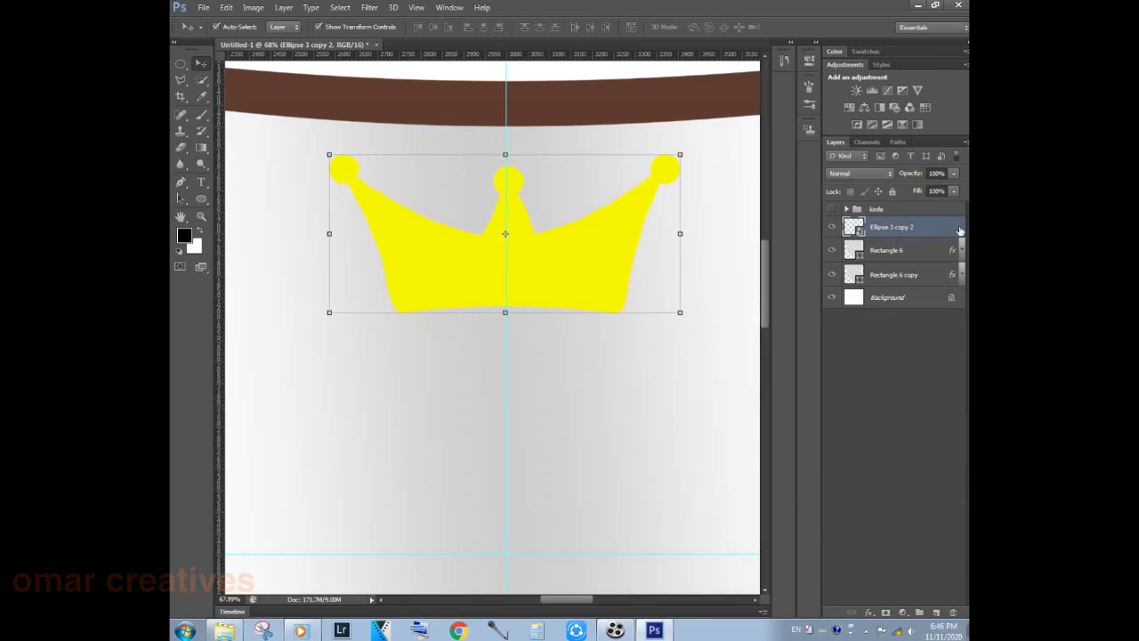
- Add a Gradient Overlay to the crown and make its left stop a rich gold
{"action": "double_click", "coordinate": [959, 230]}
{"action": "left_click", "coordinate": [639, 371]}
{"action": "left_click", "coordinate": [775, 278]}
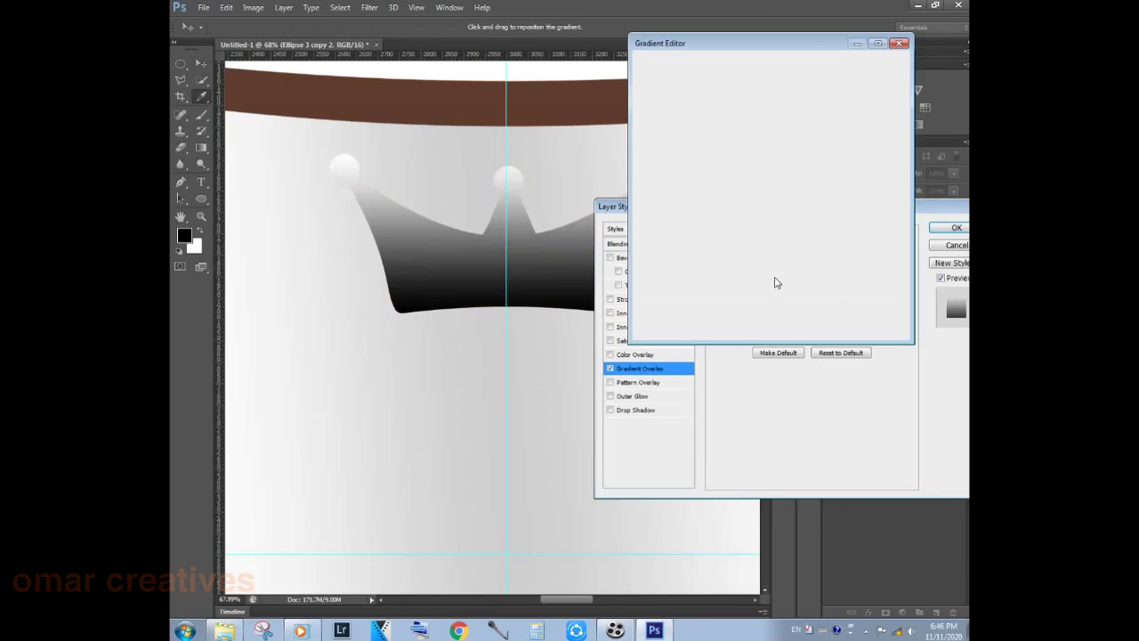
{"action": "left_click", "coordinate": [650, 257]}
{"action": "double_click", "coordinate": [649, 256]}
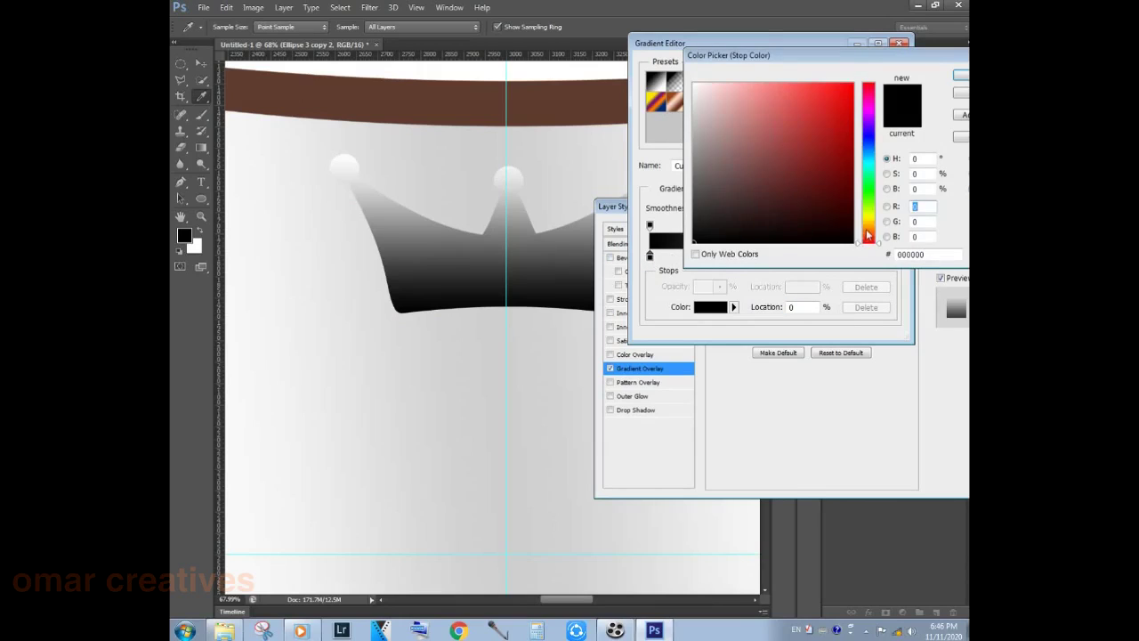
{"action": "left_click_drag", "start_coordinate": [870, 228], "coordinate": [870, 224]}
{"action": "left_click_drag", "start_coordinate": [825, 101], "coordinate": [799, 101]}
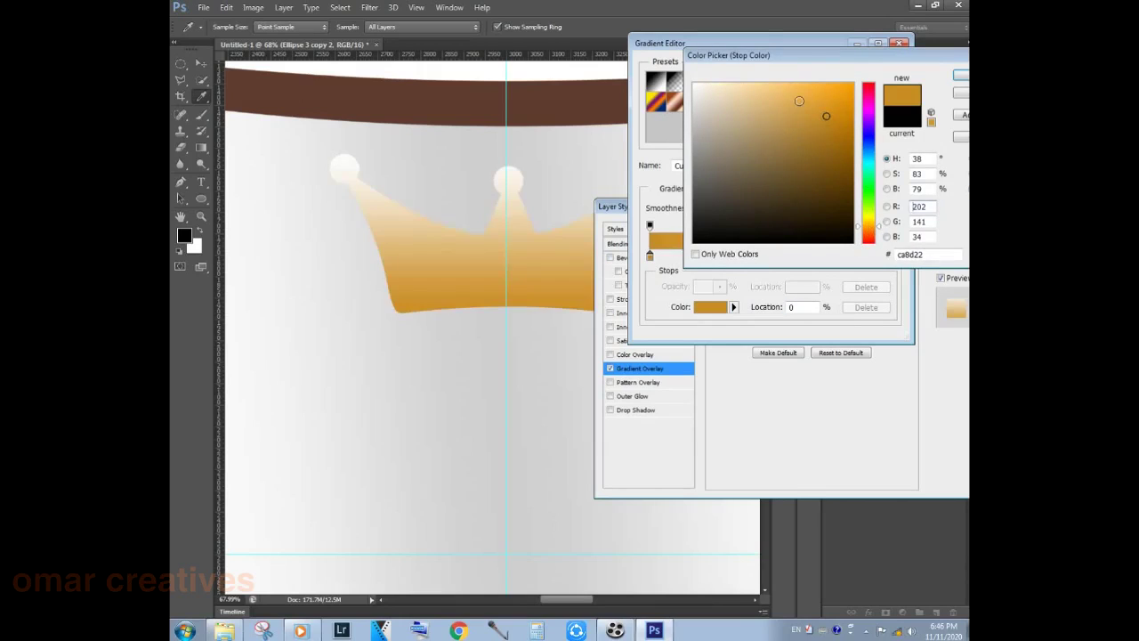
{"action": "left_click_drag", "start_coordinate": [867, 210], "coordinate": [867, 203]}
{"action": "left_click_drag", "start_coordinate": [825, 96], "coordinate": [820, 107]}
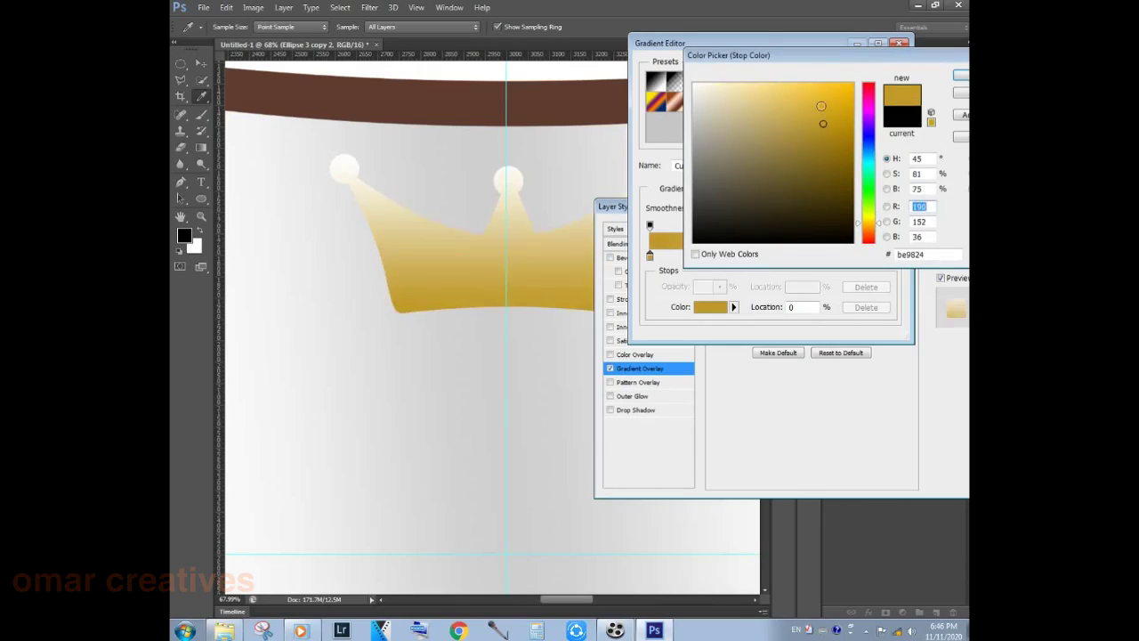
{"action": "left_click", "coordinate": [961, 75]}
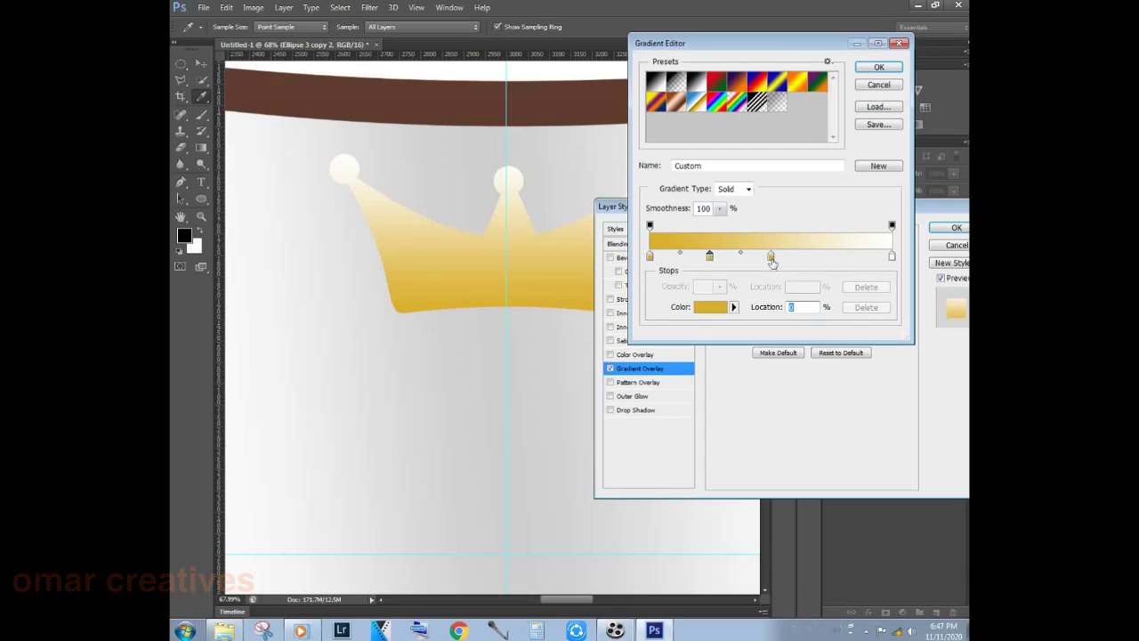
- Place a gold stop at location 25 and delete the white end stop for an all-gold gradient
{"action": "left_click_drag", "start_coordinate": [771, 257], "coordinate": [712, 257]}
{"action": "double_click", "coordinate": [710, 257]}
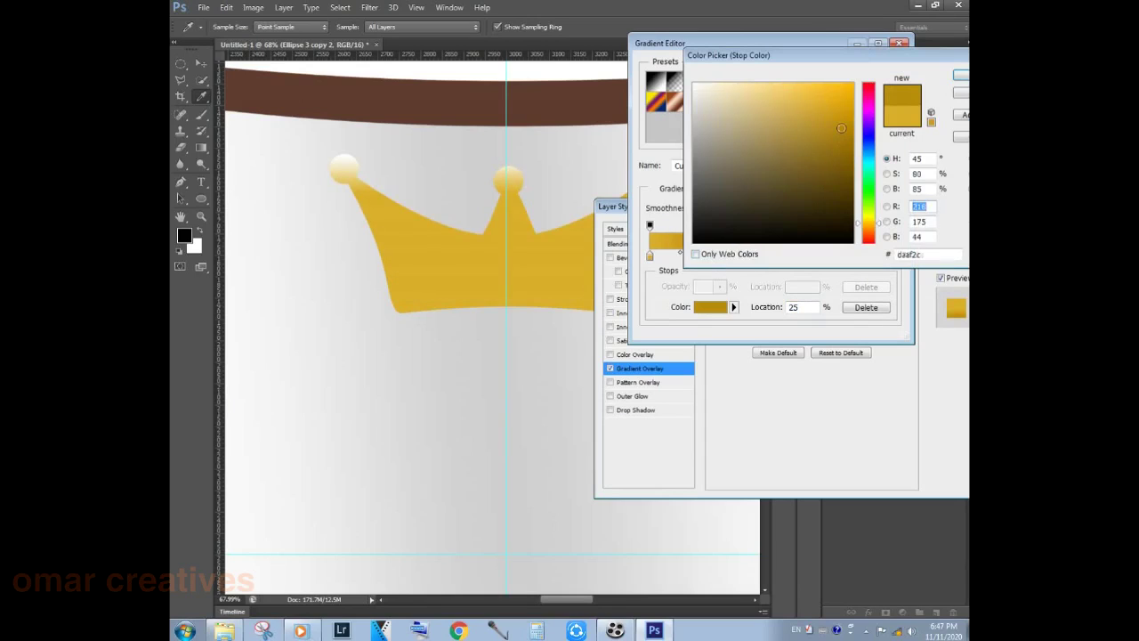
{"action": "left_click", "coordinate": [960, 74]}
{"action": "left_click", "coordinate": [771, 257]}
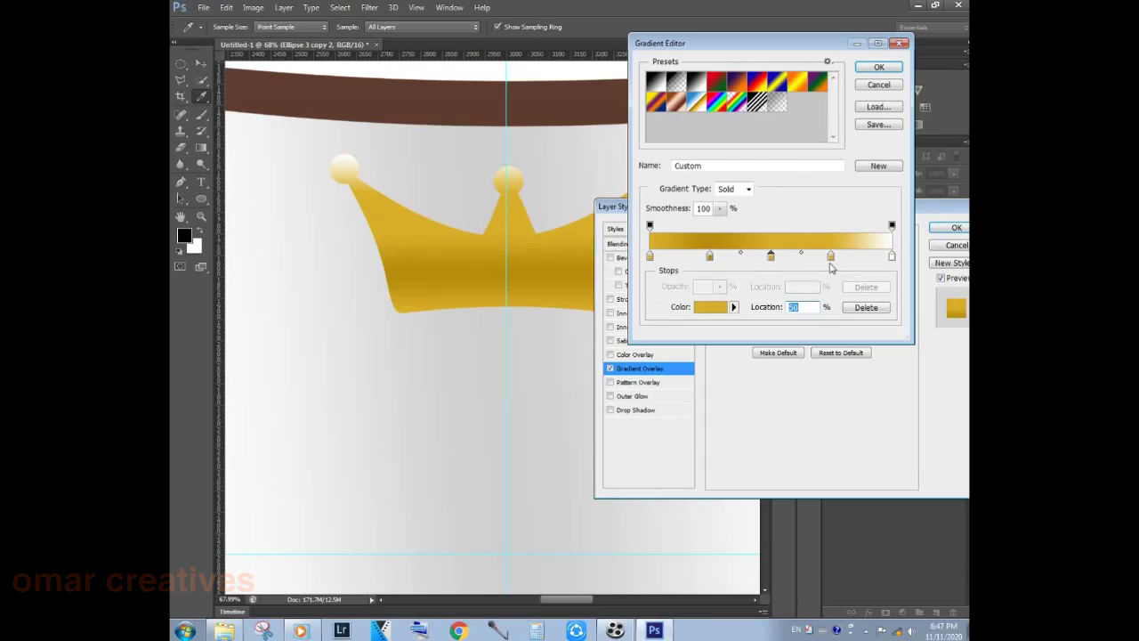
{"action": "left_click", "coordinate": [892, 257]}
{"action": "left_click_drag", "start_coordinate": [893, 258], "coordinate": [893, 293]}
{"action": "left_click", "coordinate": [878, 66]}
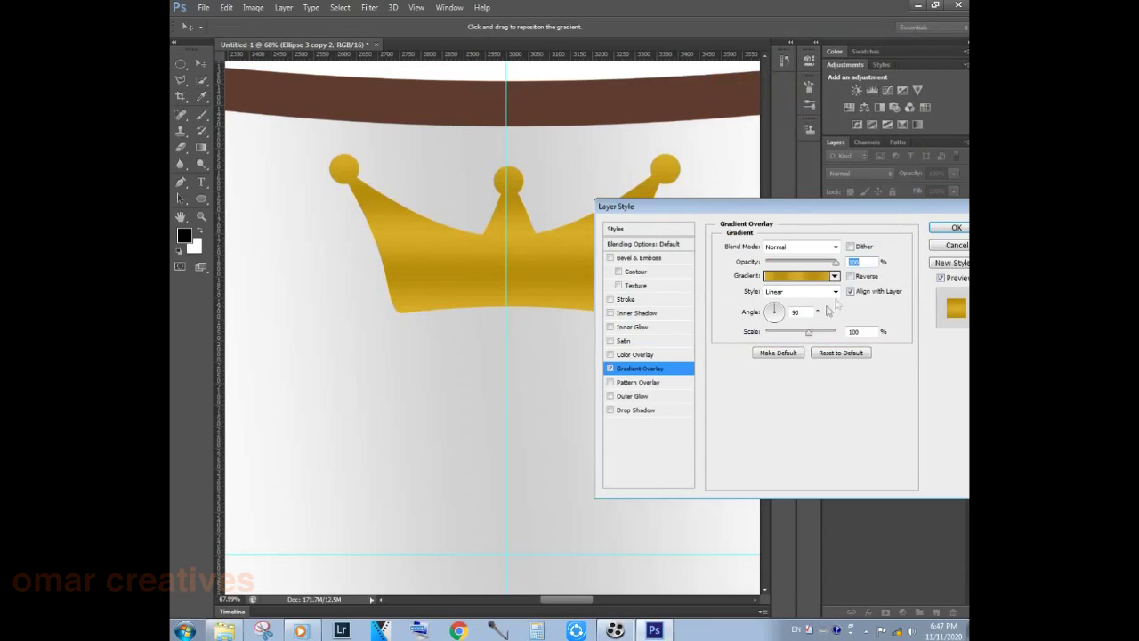
- Set the gold gradient to a diagonal angle, tweak its scale, and apply it
{"action": "left_click", "coordinate": [784, 323]}
{"action": "left_click", "coordinate": [782, 322]}
{"action": "left_click_drag", "start_coordinate": [810, 334], "coordinate": [815, 331]}
{"action": "left_click", "coordinate": [948, 228]}
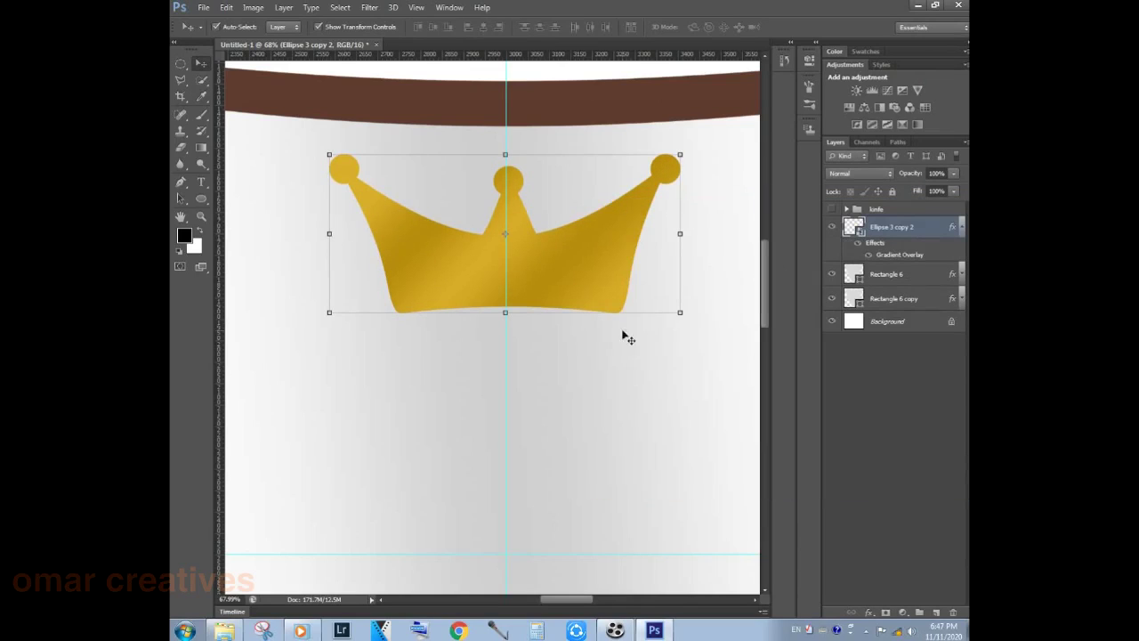
- Duplicate the crown layer and shrink the copy slightly
{"action": "left_click", "coordinate": [950, 227]}
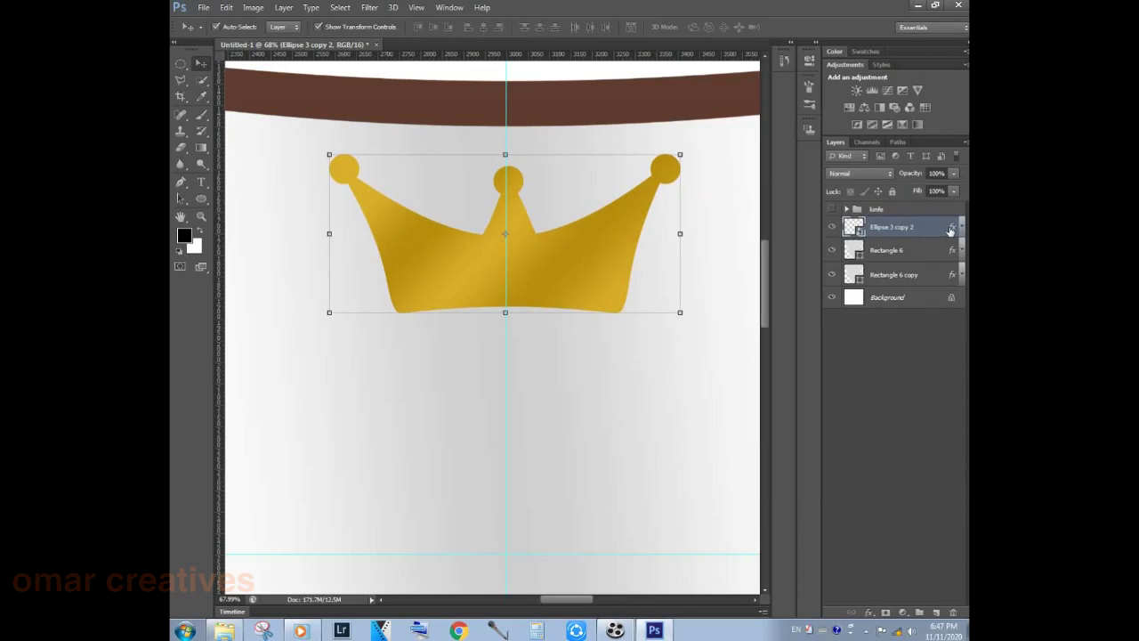
{"action": "left_click_drag", "start_coordinate": [947, 231], "coordinate": [935, 612]}
{"action": "key", "text": "ctrl+t"}
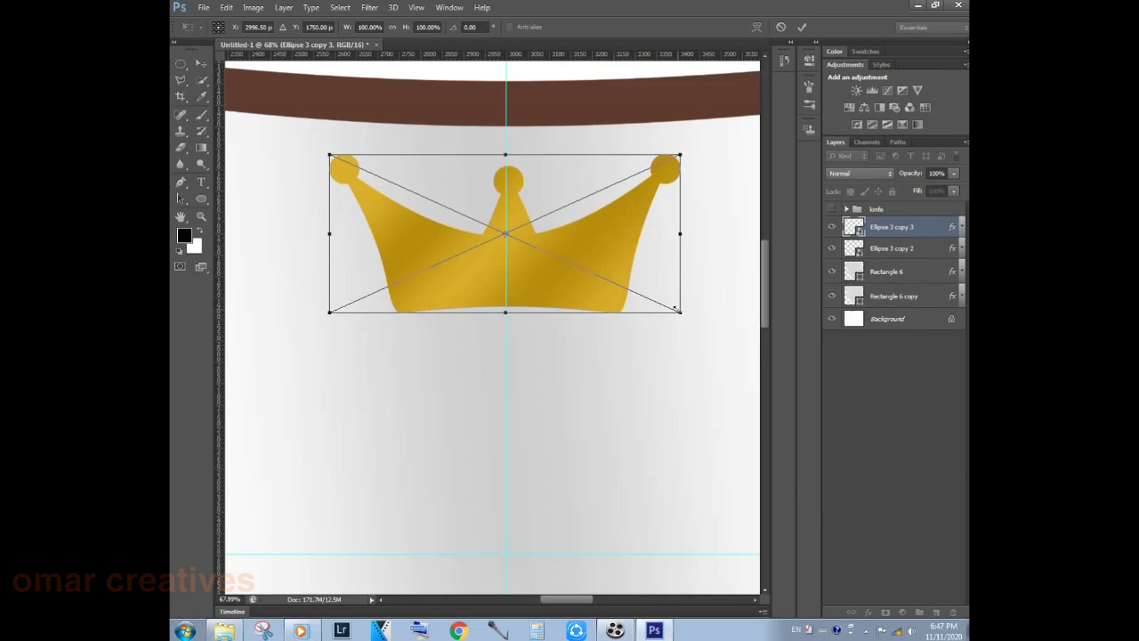
{"action": "left_click_drag", "start_coordinate": [675, 307], "coordinate": [677, 308]}
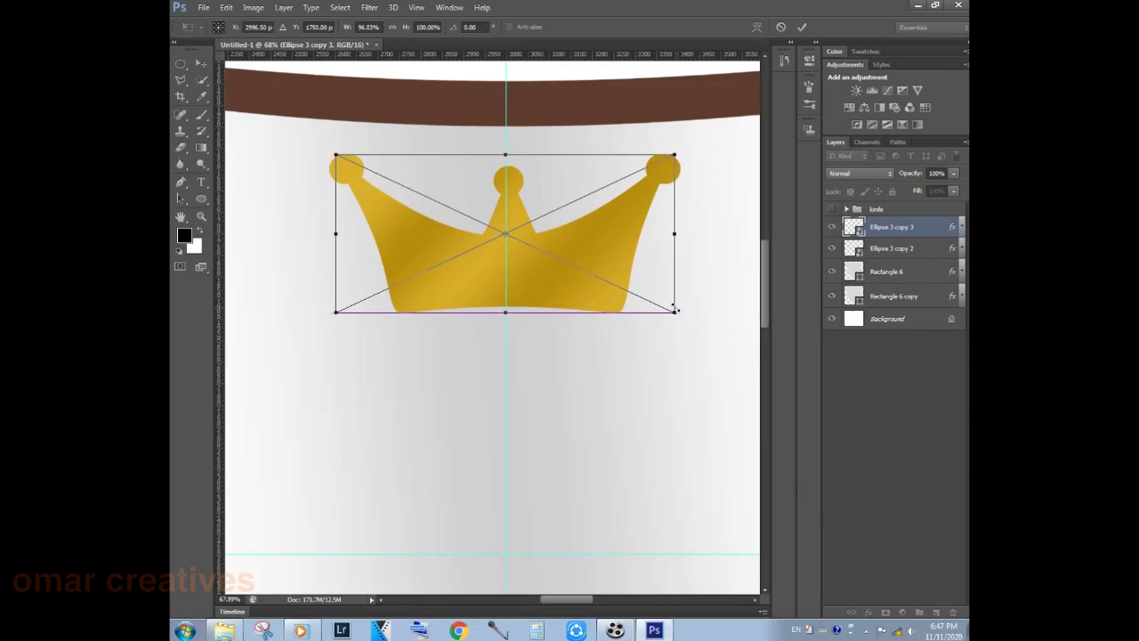
{"action": "left_click_drag", "start_coordinate": [675, 307], "coordinate": [676, 307]}
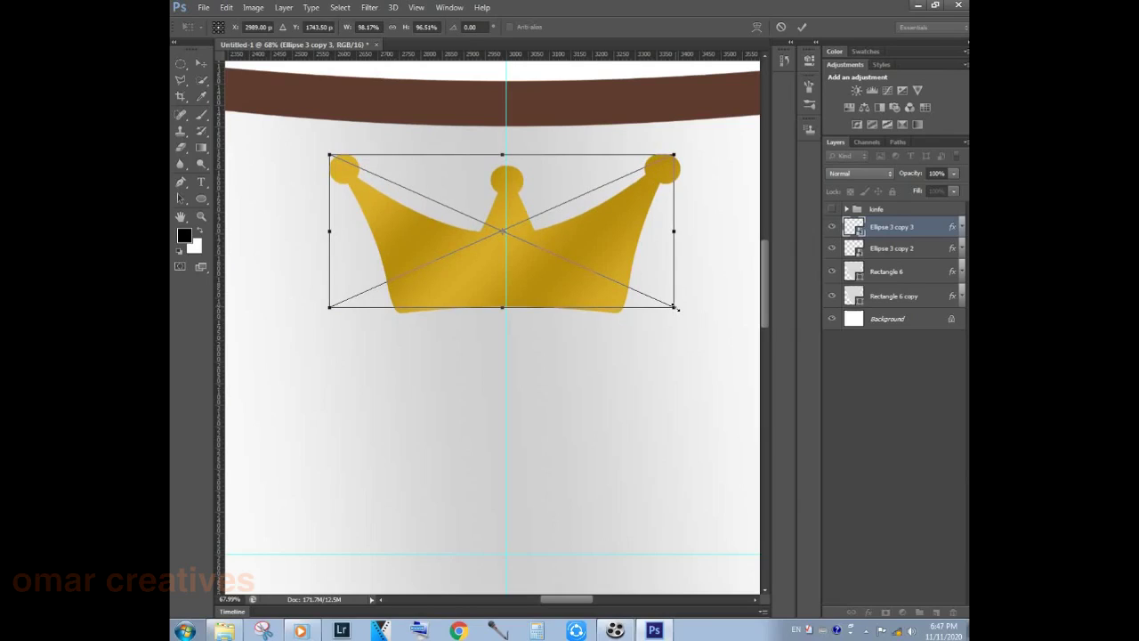
{"action": "key", "text": "Return"}
- Give the crown copy a drop shadow with distance 0, spread 15 and size 31
{"action": "double_click", "coordinate": [953, 231]}
{"action": "left_click", "coordinate": [637, 409]}
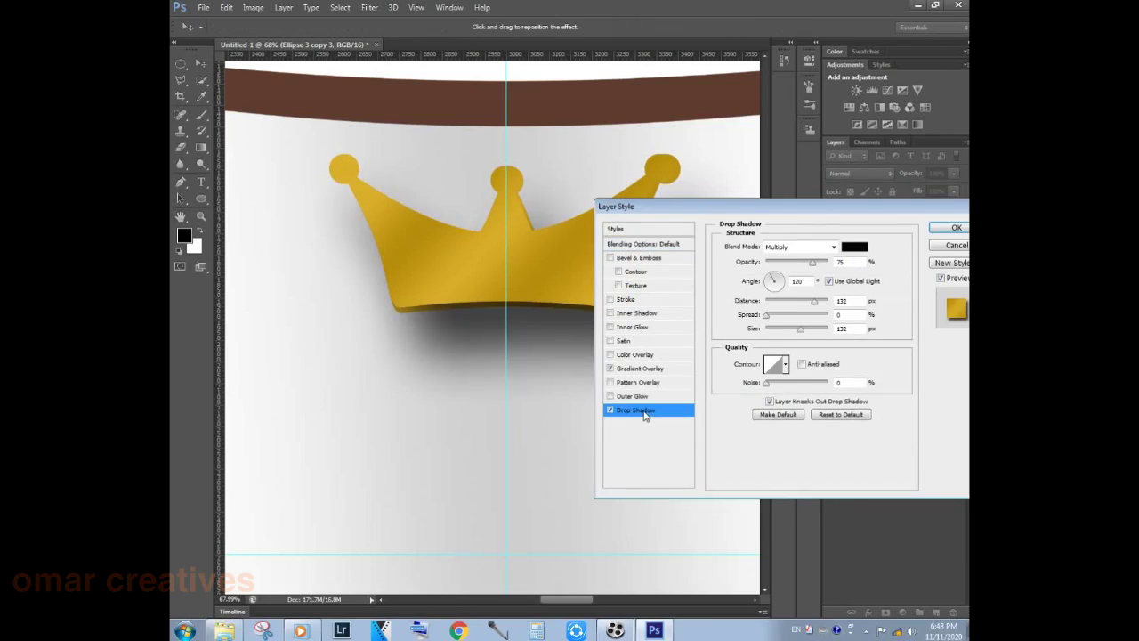
{"action": "left_click_drag", "start_coordinate": [814, 301], "coordinate": [745, 303]}
{"action": "mouse_move", "coordinate": [767, 301]}
{"action": "left_mouse_down"}
{"action": "mouse_move", "coordinate": [790, 304]}
{"action": "mouse_move", "coordinate": [763, 303]}
{"action": "mouse_move", "coordinate": [775, 318]}
{"action": "left_mouse_up"}
{"action": "left_click", "coordinate": [775, 279]}
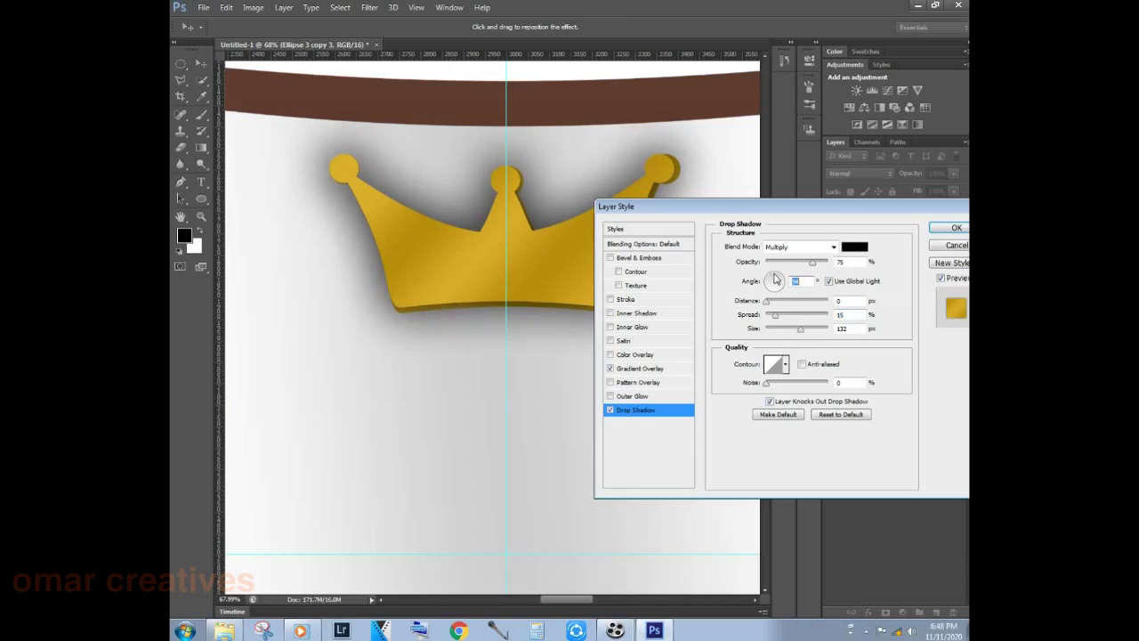
{"action": "mouse_move", "coordinate": [801, 329]}
{"action": "left_mouse_down"}
{"action": "mouse_move", "coordinate": [788, 332]}
{"action": "mouse_move", "coordinate": [810, 331]}
{"action": "left_mouse_up"}
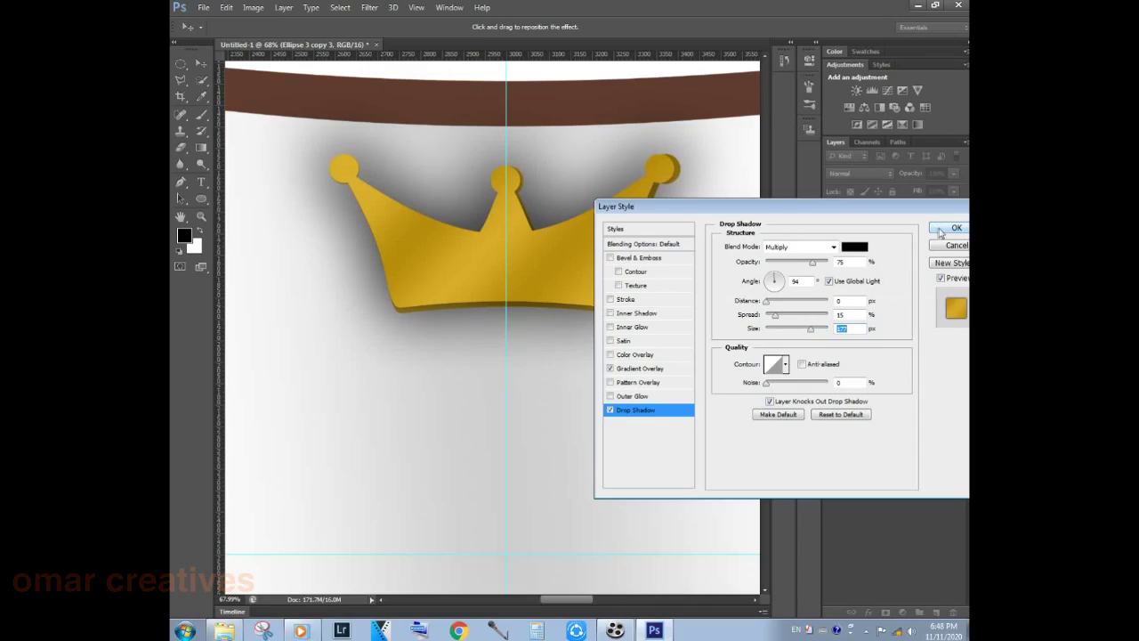
{"action": "left_click", "coordinate": [948, 229]}
- Select both crown layers and nudge them down with the arrow keys
{"action": "left_click", "coordinate": [887, 250], "text": "shift"}
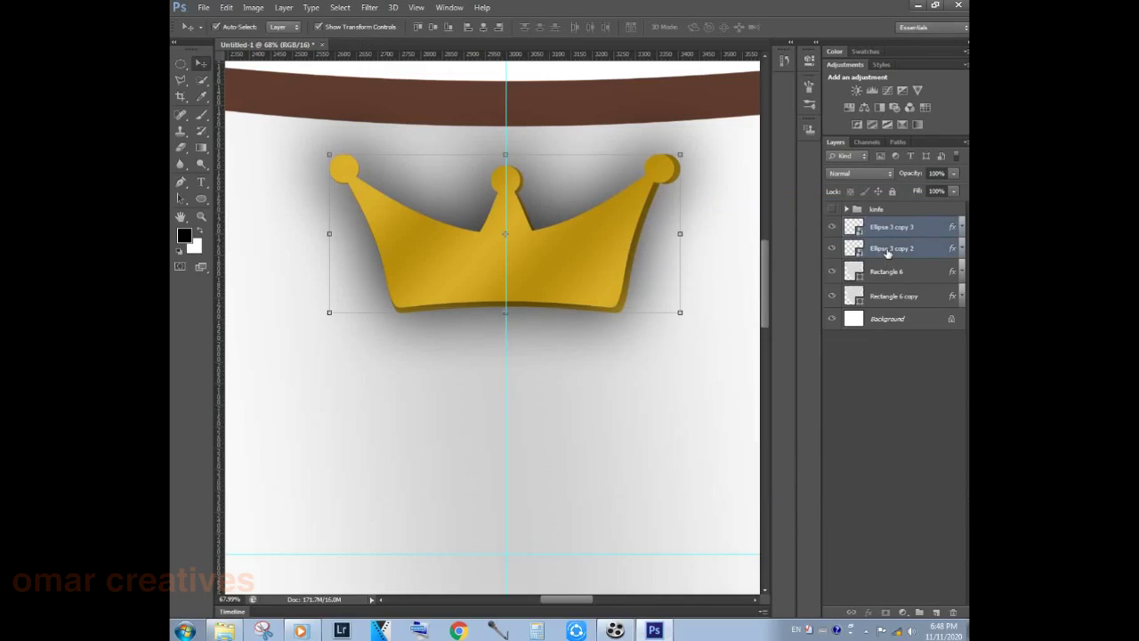
{"action": "key", "text": "Down"}
{"action": "key", "text": "Down"}
{"action": "key", "text": "Down"}
{"action": "key", "text": "Down"}
{"action": "key", "text": "Down"}
{"action": "key", "text": "Down"}
{"action": "key", "text": "Down"}
{"action": "key", "text": "Down"}
{"action": "key", "text": "Down"}
{"action": "key", "text": "Down"}
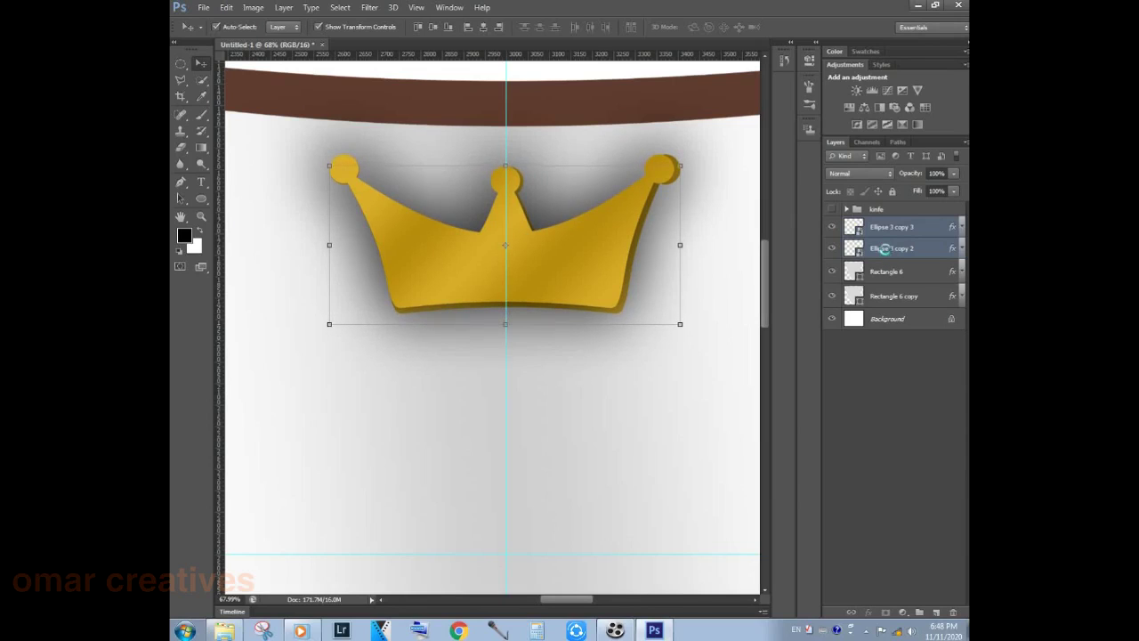
{"action": "scroll", "coordinate": [582, 267], "scroll_direction": "down", "scroll_amount": 2}
{"action": "scroll", "coordinate": [577, 311], "scroll_direction": "down", "scroll_amount": 3}
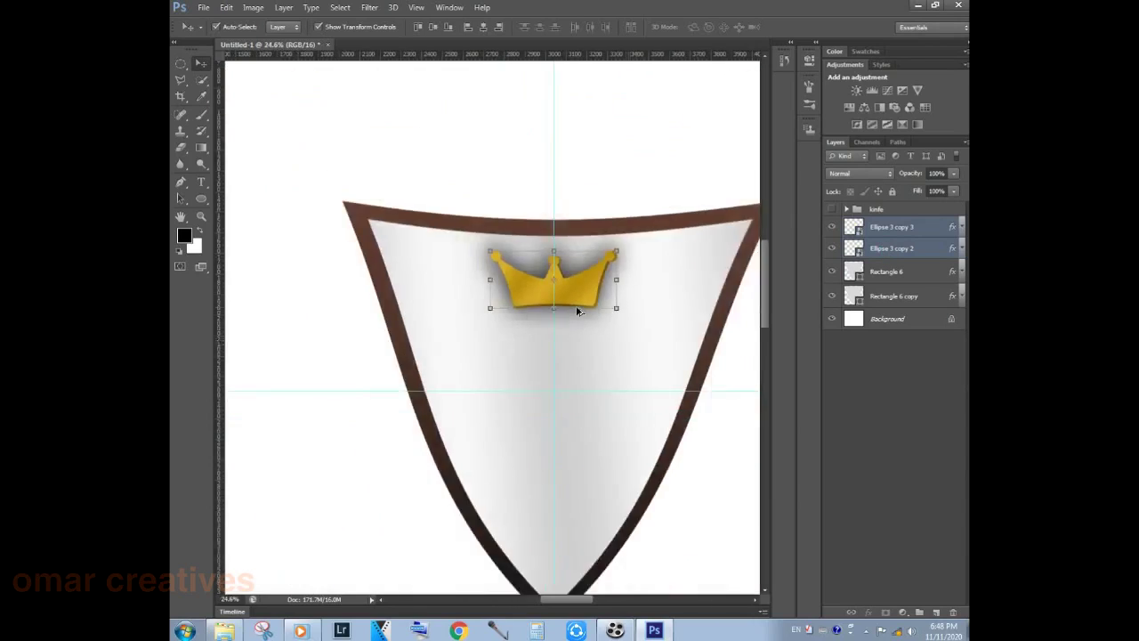
{"action": "scroll", "coordinate": [578, 311], "scroll_direction": "down", "scroll_amount": 2}
{"action": "scroll", "coordinate": [581, 312], "scroll_direction": "down", "scroll_amount": 1}
{"action": "left_click", "coordinate": [602, 310]}
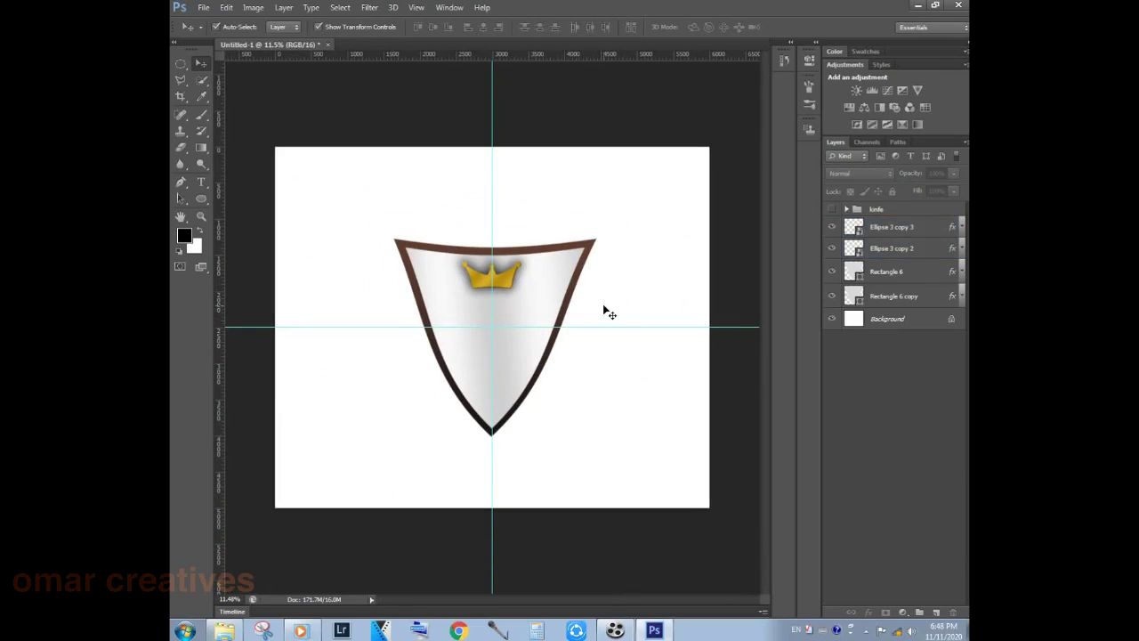
{"action": "left_click", "coordinate": [876, 227]}
{"action": "left_click", "coordinate": [881, 249], "text": "shift"}
{"action": "key", "text": "shift+Down"}
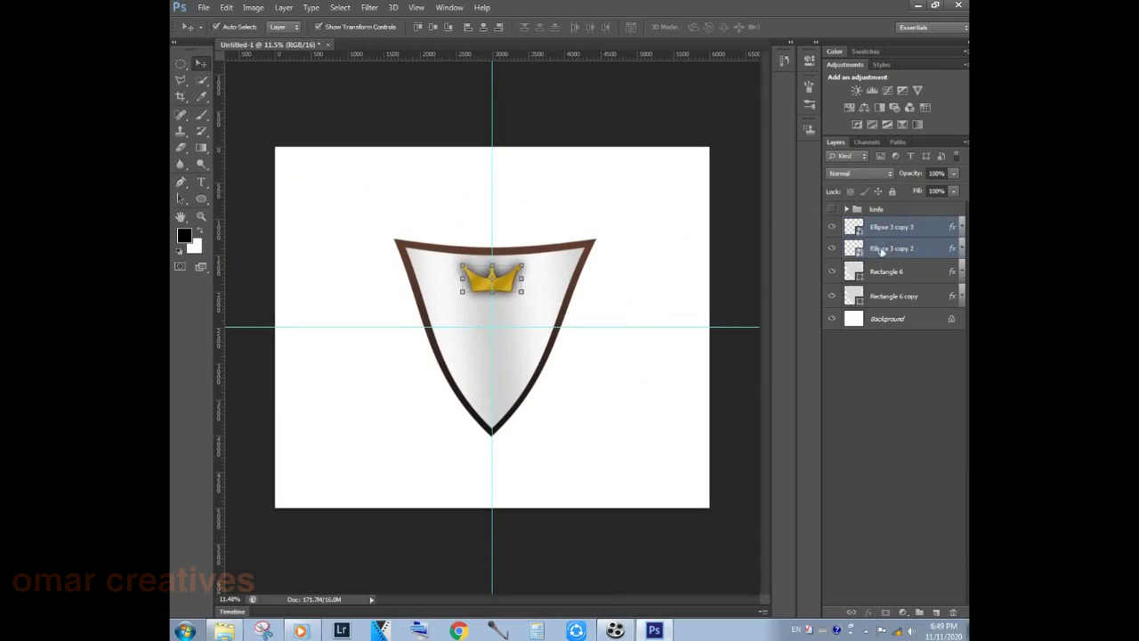
{"action": "key", "text": "shift+Down"}
{"action": "left_click", "coordinate": [201, 198]}
- Draw a grey circle on the shield's upper-left corner and add a Gradient Overlay to it
{"action": "mouse_move", "coordinate": [388, 263]}
{"action": "left_mouse_down"}
{"action": "mouse_move", "coordinate": [443, 321]}
{"action": "mouse_move", "coordinate": [419, 260]}
{"action": "left_mouse_up"}
{"action": "left_click", "coordinate": [201, 65]}
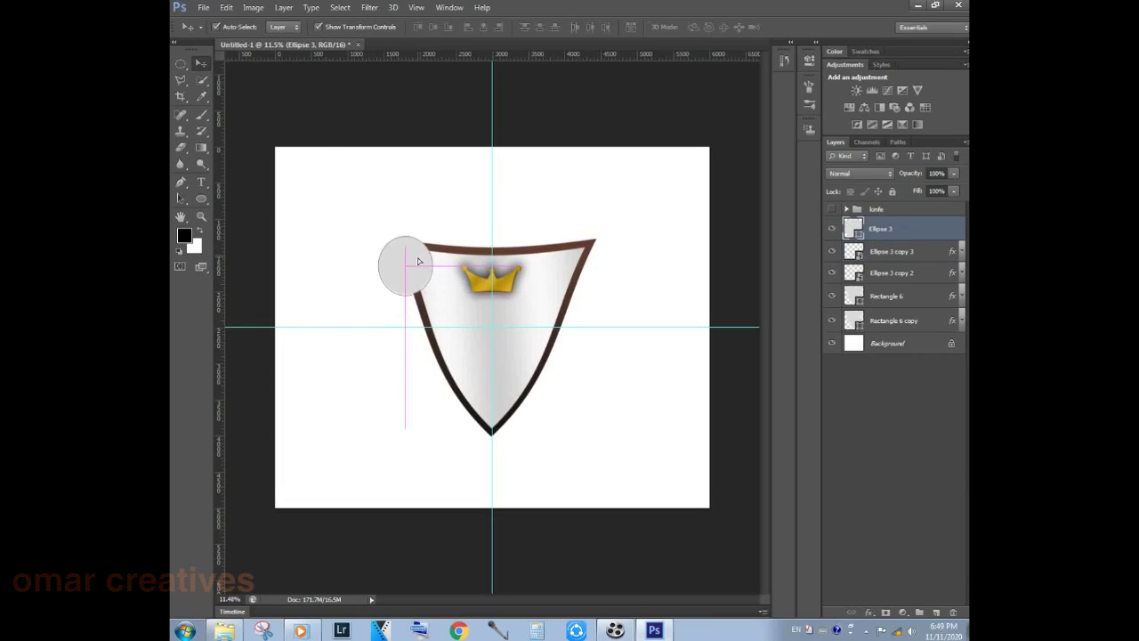
{"action": "double_click", "coordinate": [957, 232]}
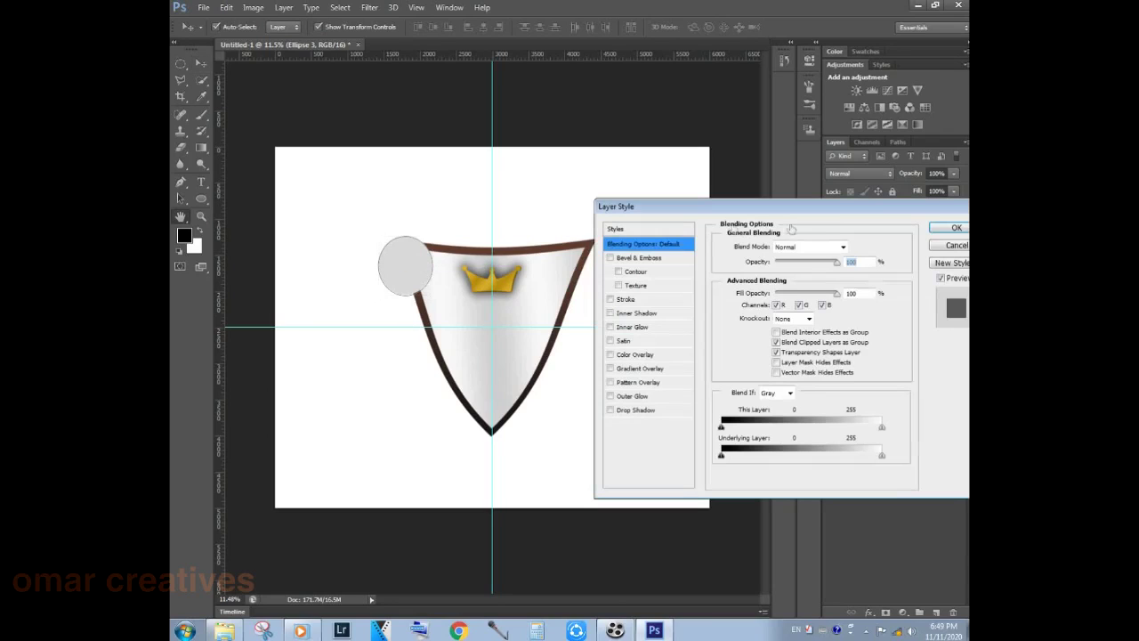
{"action": "left_click", "coordinate": [637, 368]}
{"action": "left_click", "coordinate": [779, 282]}
- Build a light-grey gradient with an added warmer grey middle stop and apply it
{"action": "left_click", "coordinate": [649, 256]}
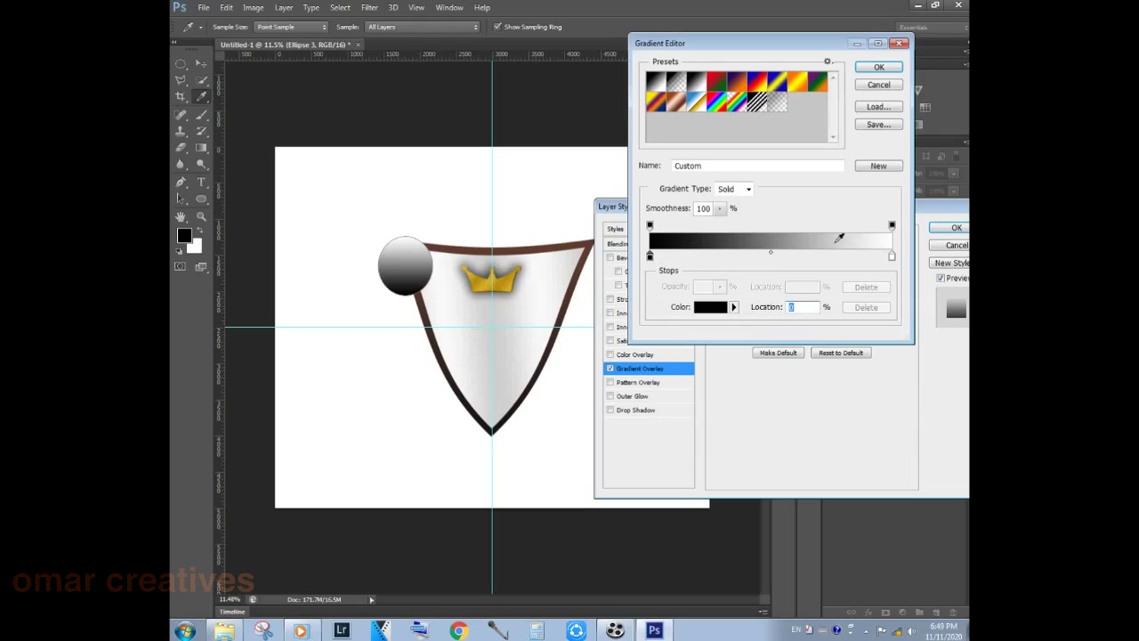
{"action": "left_click", "coordinate": [841, 241]}
{"action": "left_click_drag", "start_coordinate": [806, 256], "coordinate": [769, 257]}
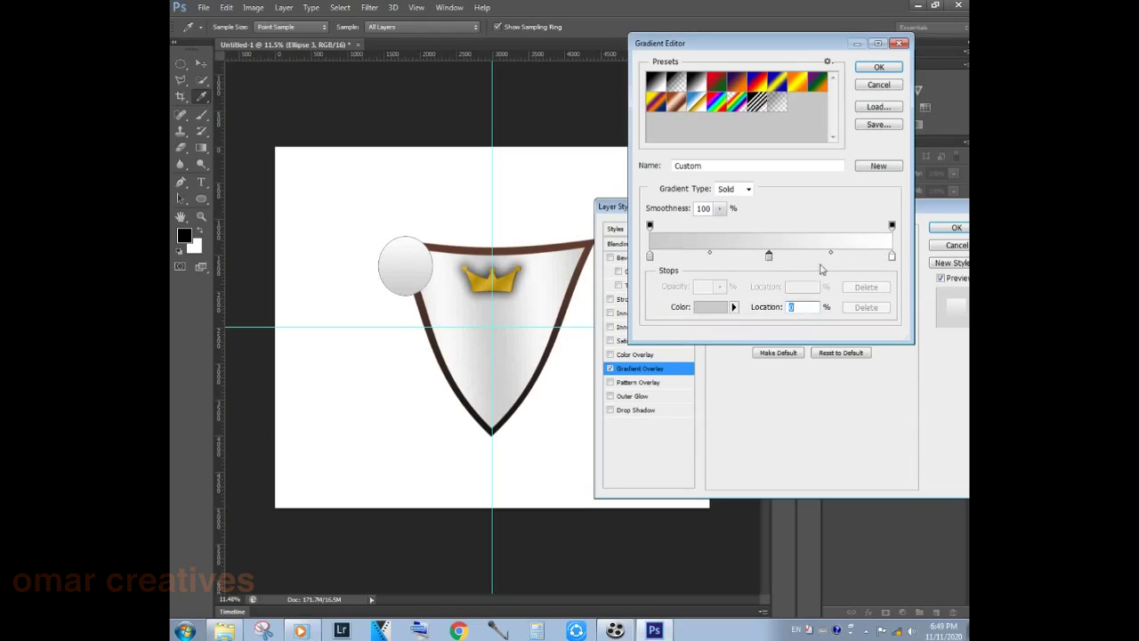
{"action": "double_click", "coordinate": [770, 258]}
{"action": "mouse_move", "coordinate": [702, 141]}
{"action": "left_mouse_down"}
{"action": "mouse_move", "coordinate": [702, 123]}
{"action": "mouse_move", "coordinate": [699, 160]}
{"action": "left_mouse_up"}
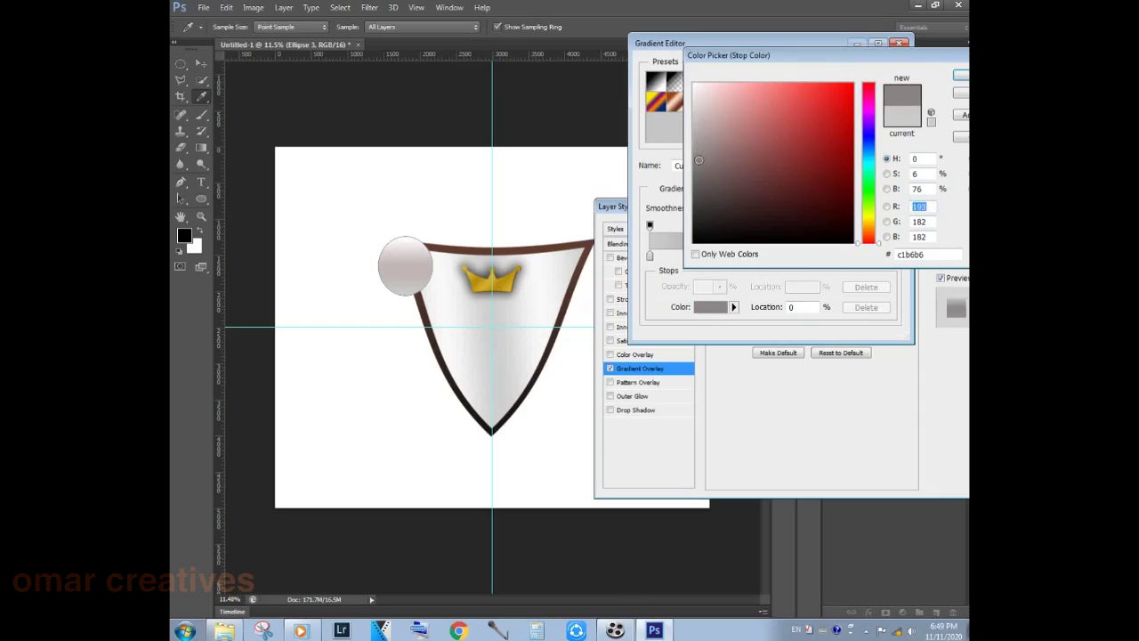
{"action": "left_click", "coordinate": [962, 76]}
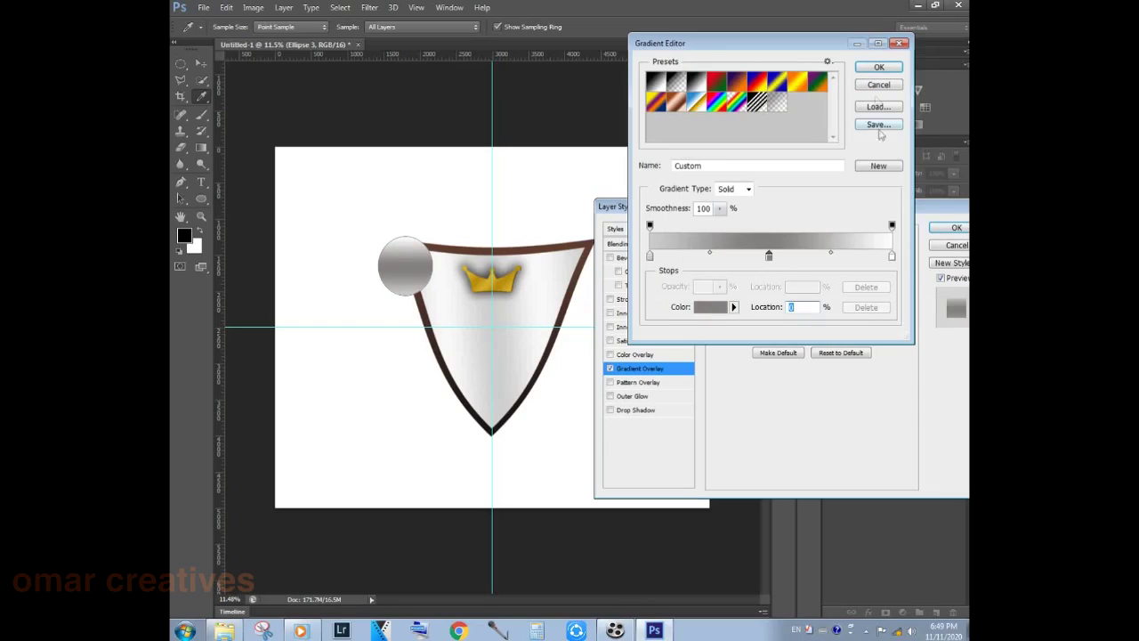
{"action": "left_click", "coordinate": [878, 66]}
{"action": "left_click", "coordinate": [955, 228]}
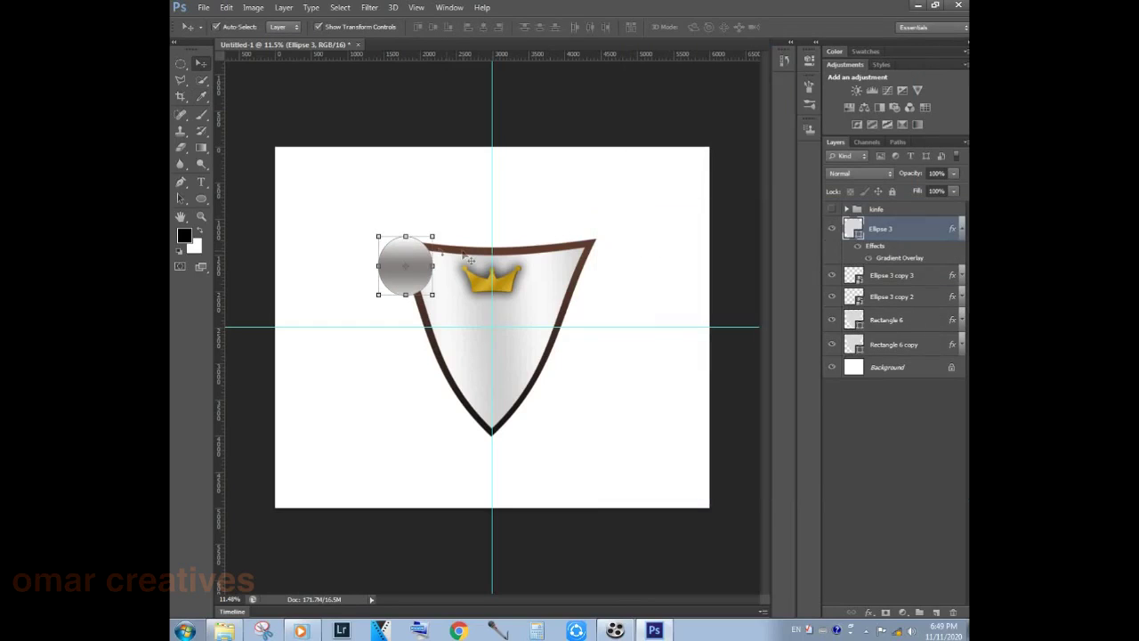
{"action": "scroll", "coordinate": [413, 261], "scroll_direction": "up", "scroll_amount": 1}
- Rasterize the grey circle and erase an inner ellipse, leaving a silver crescent
{"action": "scroll", "coordinate": [407, 254], "scroll_direction": "up", "scroll_amount": 2}
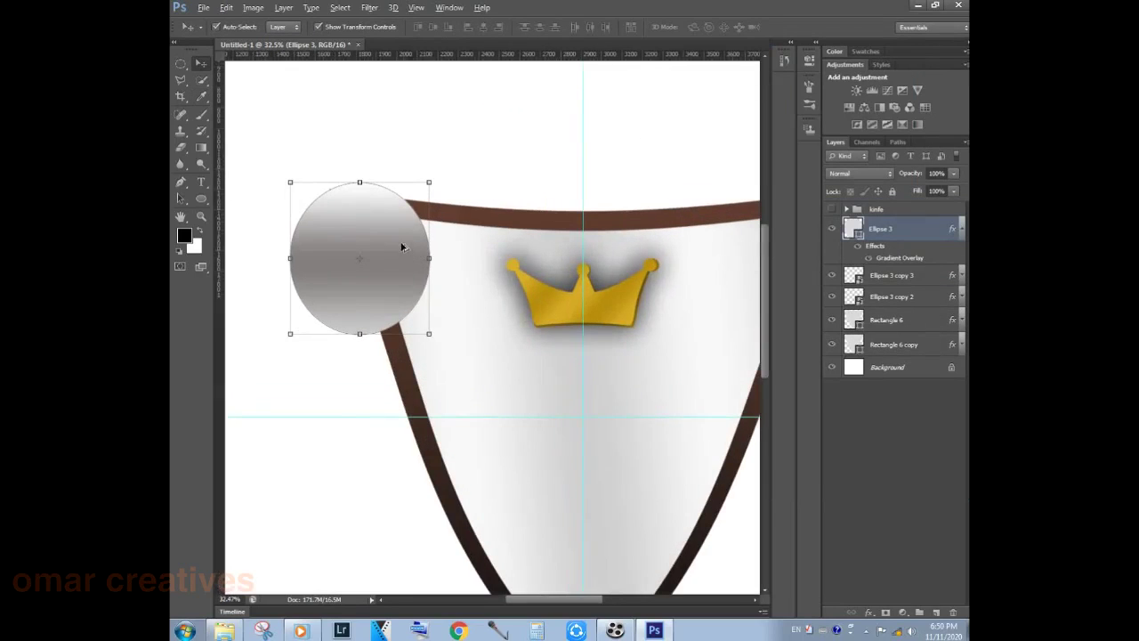
{"action": "scroll", "coordinate": [449, 260], "scroll_direction": "up", "scroll_amount": 1}
{"action": "key", "text": "m"}
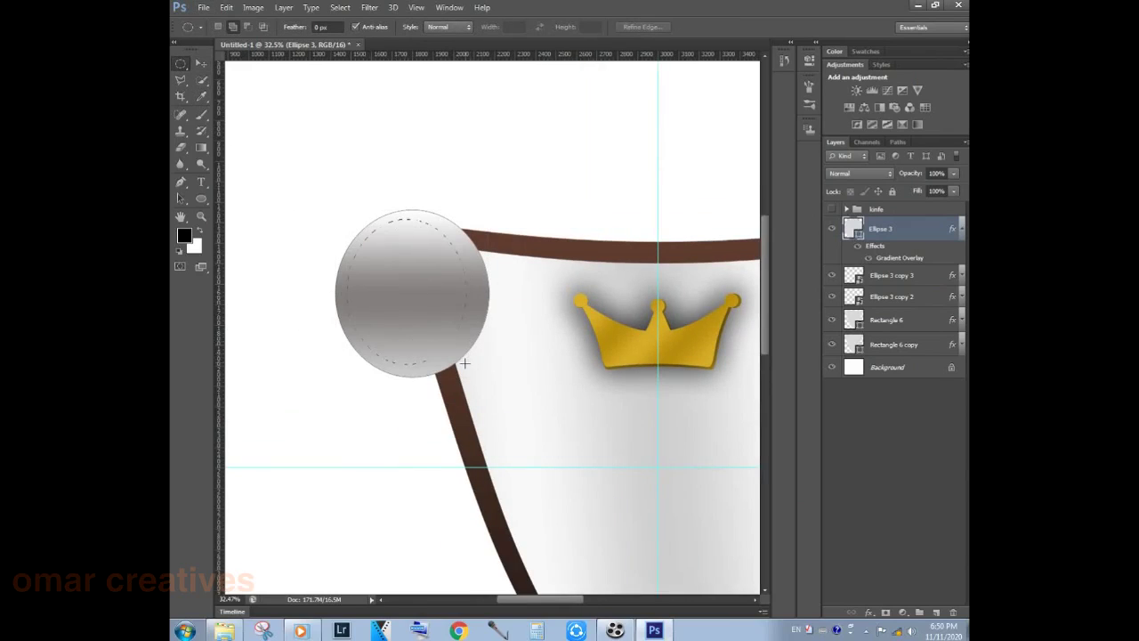
{"action": "left_click_drag", "start_coordinate": [465, 359], "coordinate": [466, 359]}
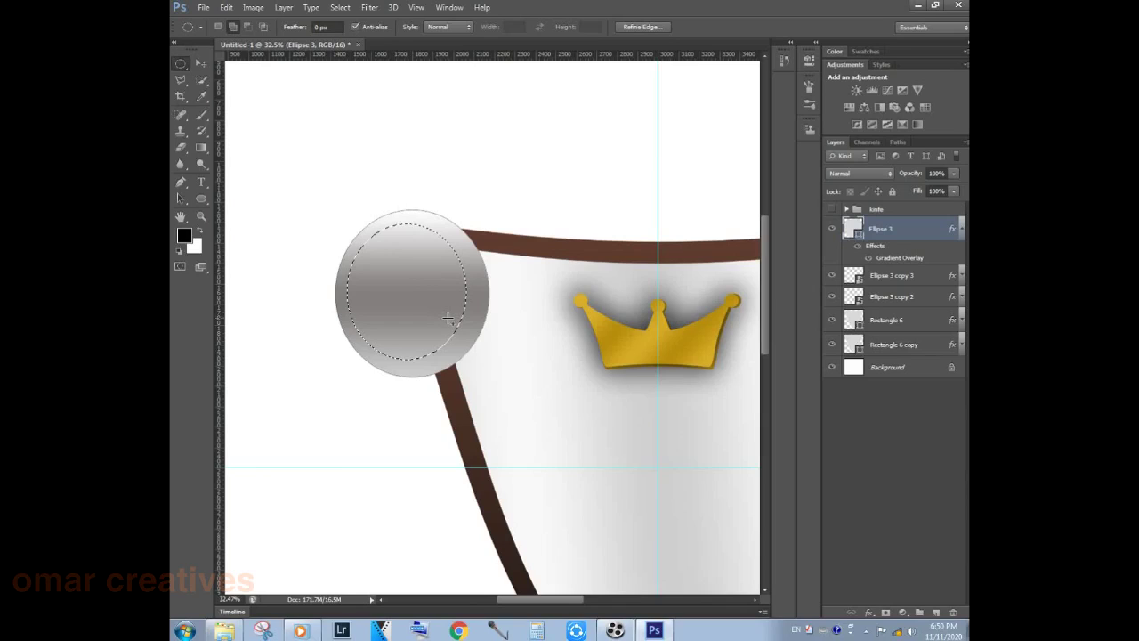
{"action": "mouse_move", "coordinate": [411, 290]}
{"action": "left_mouse_down"}
{"action": "mouse_move", "coordinate": [436, 295]}
{"action": "mouse_move", "coordinate": [409, 328]}
{"action": "mouse_move", "coordinate": [445, 267]}
{"action": "left_mouse_up"}
{"action": "key", "text": "e"}
{"action": "left_click", "coordinate": [418, 285]}
{"action": "key", "text": "Return"}
{"action": "right_click", "coordinate": [396, 276]}
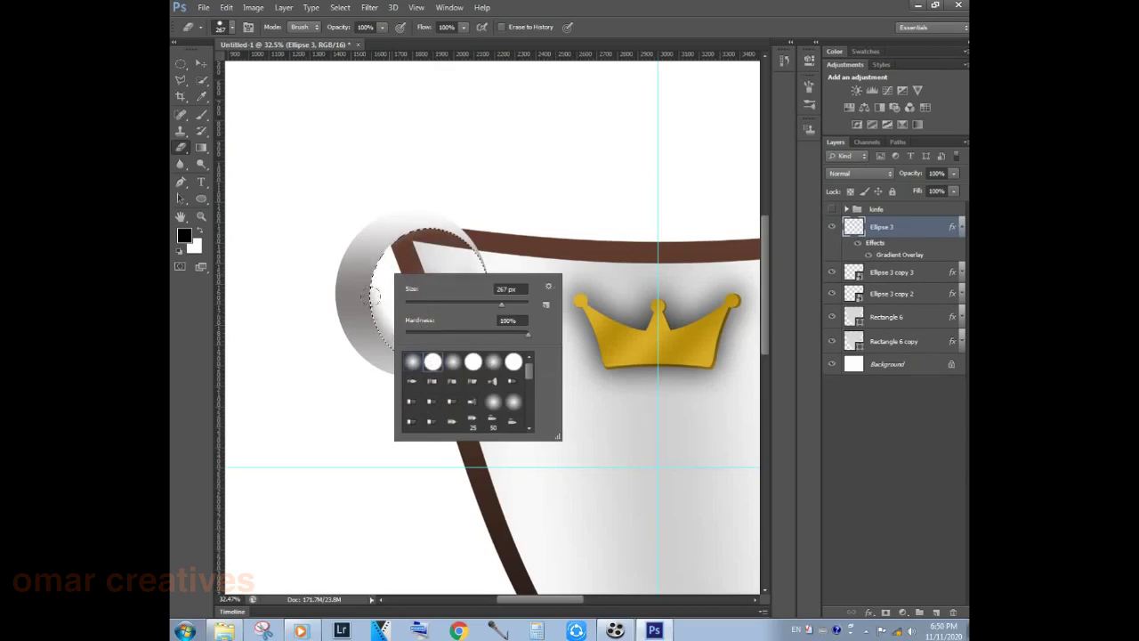
{"action": "left_click", "coordinate": [436, 267]}
{"action": "left_click_drag", "start_coordinate": [436, 267], "coordinate": [452, 254]}
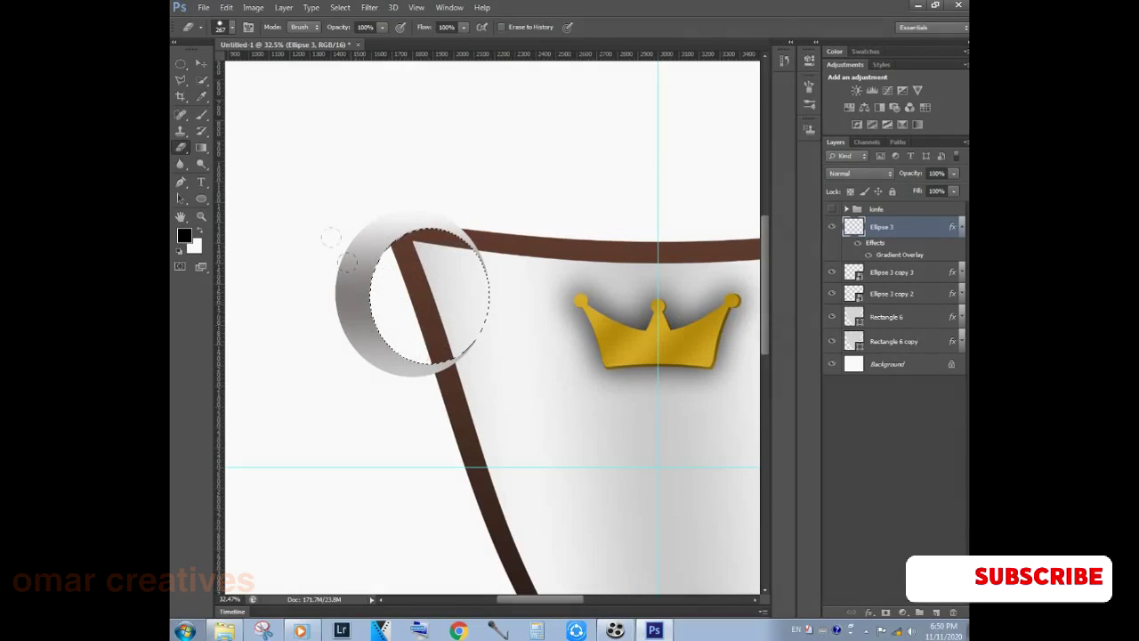
- Deselect, move the crescent onto the shield's upper-left rim and rotate it about -27°
{"action": "key", "text": "v"}
{"action": "key", "text": "m"}
{"action": "key", "text": "ctrl+d"}
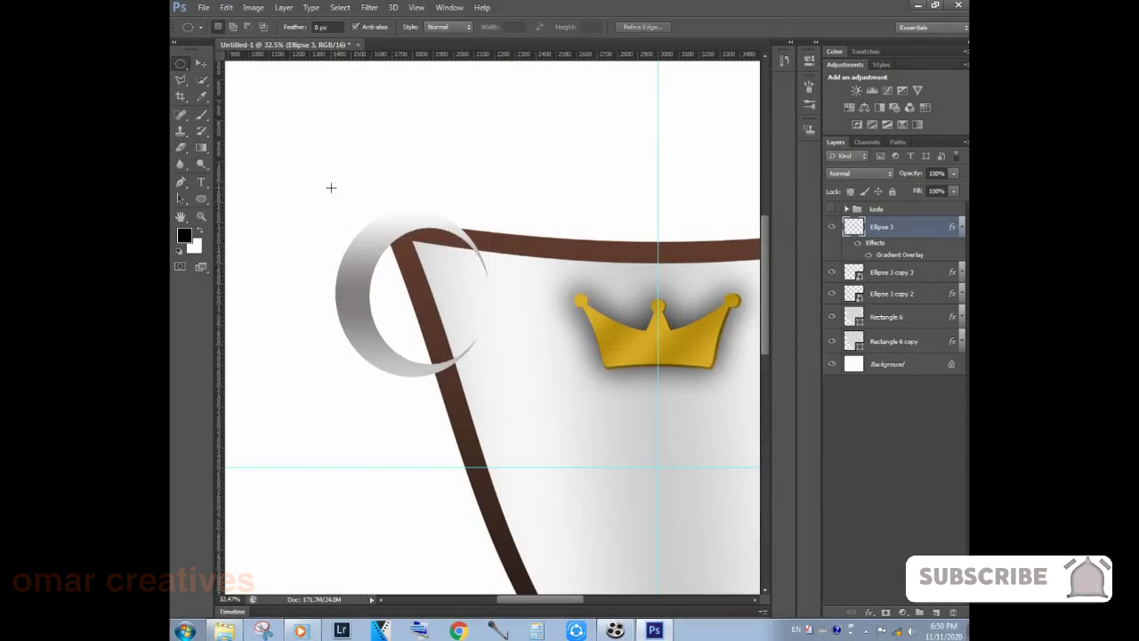
{"action": "key", "text": "v"}
{"action": "left_click_drag", "start_coordinate": [352, 245], "coordinate": [369, 235]}
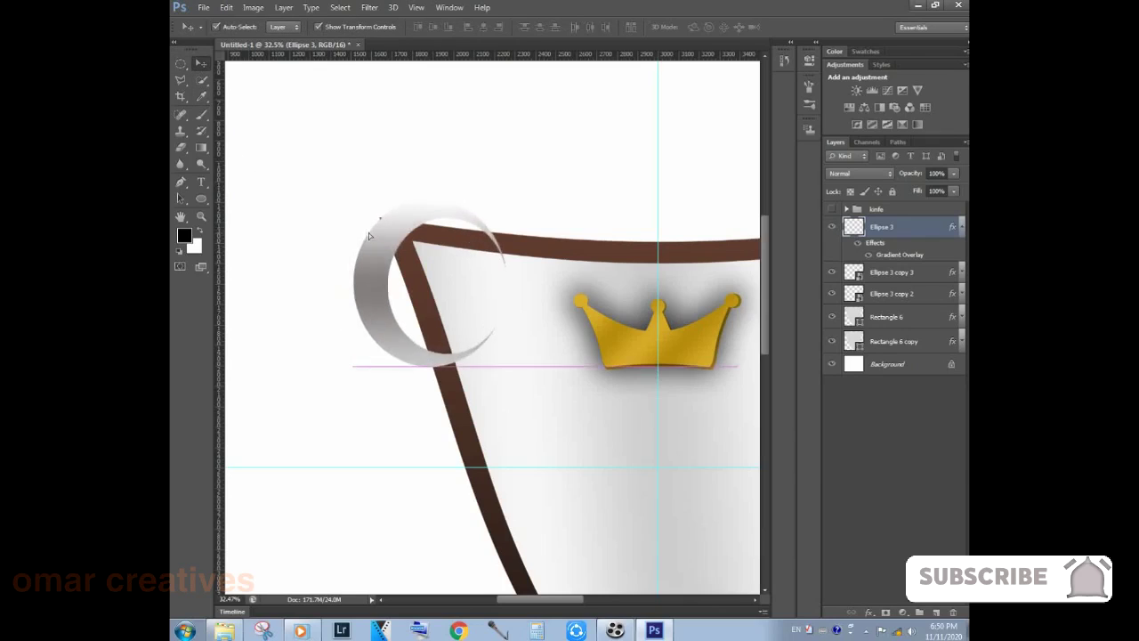
{"action": "key", "text": "ctrl+t"}
{"action": "mouse_move", "coordinate": [331, 224]}
{"action": "left_mouse_down"}
{"action": "mouse_move", "coordinate": [326, 270]}
{"action": "mouse_move", "coordinate": [380, 284]}
{"action": "mouse_move", "coordinate": [397, 314]}
{"action": "left_mouse_up"}
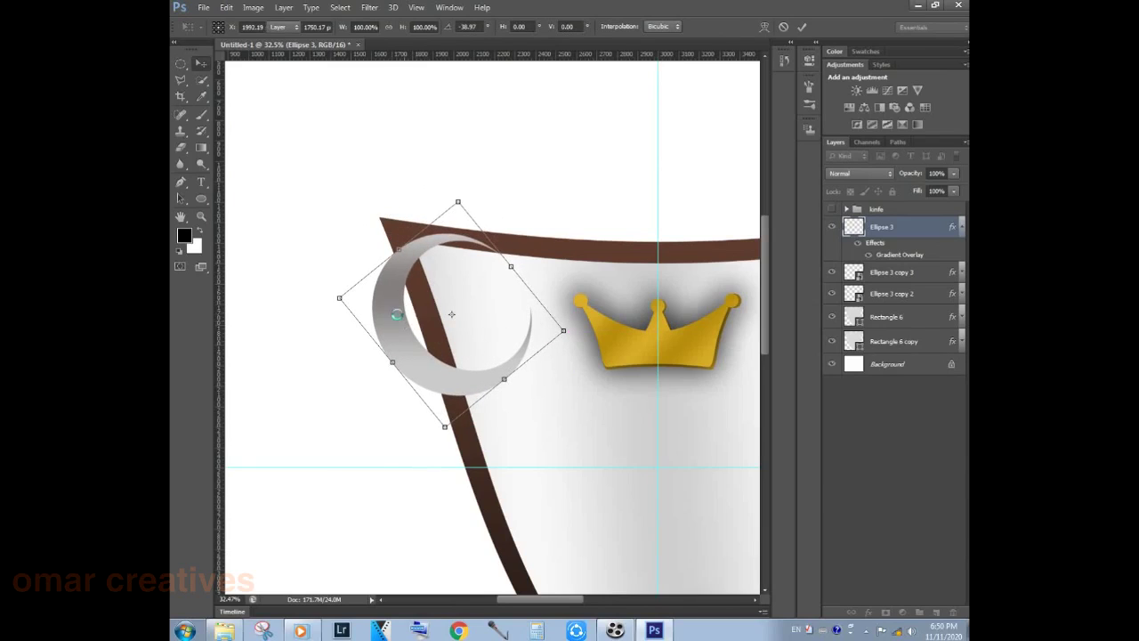
{"action": "key", "text": "Return"}
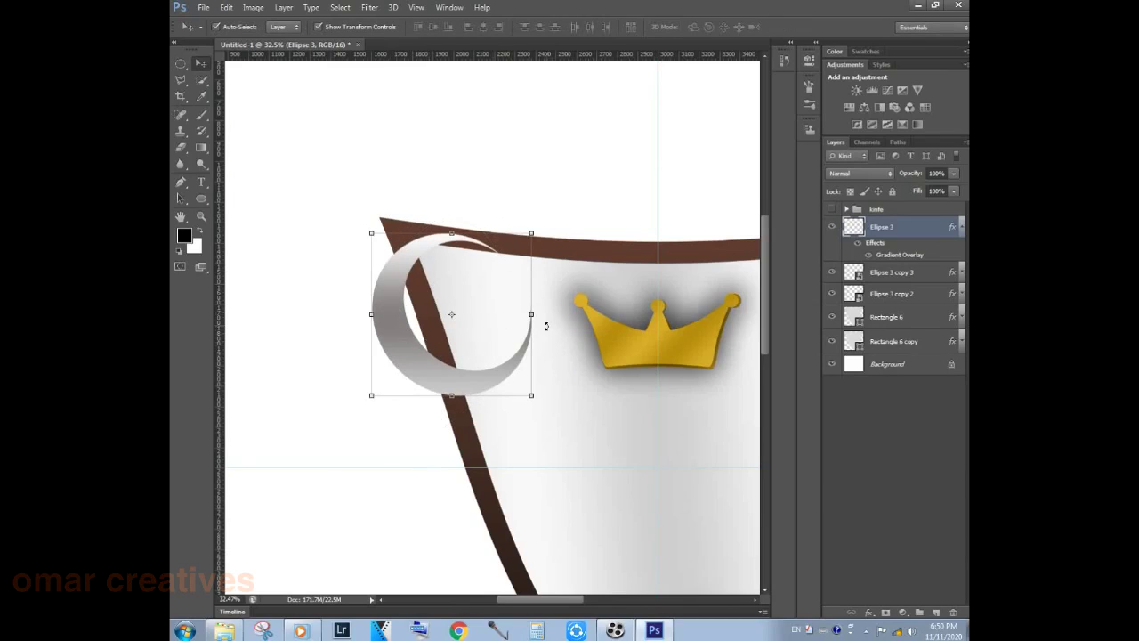
{"action": "scroll", "coordinate": [547, 325], "scroll_direction": "down", "scroll_amount": 2}
{"action": "scroll", "coordinate": [547, 325], "scroll_direction": "down", "scroll_amount": 1}
{"action": "scroll", "coordinate": [587, 316], "scroll_direction": "down", "scroll_amount": 1}
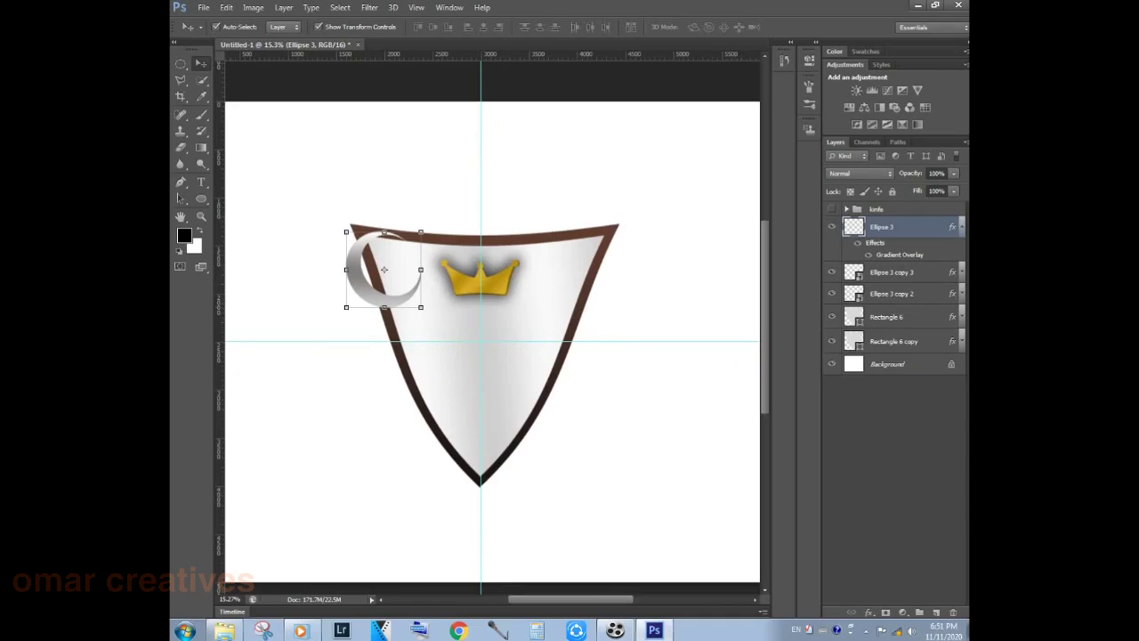
- Place the crescent handle behind the shield and erase its tip over the brown rim
{"action": "left_click_drag", "start_coordinate": [922, 229], "coordinate": [917, 304]}
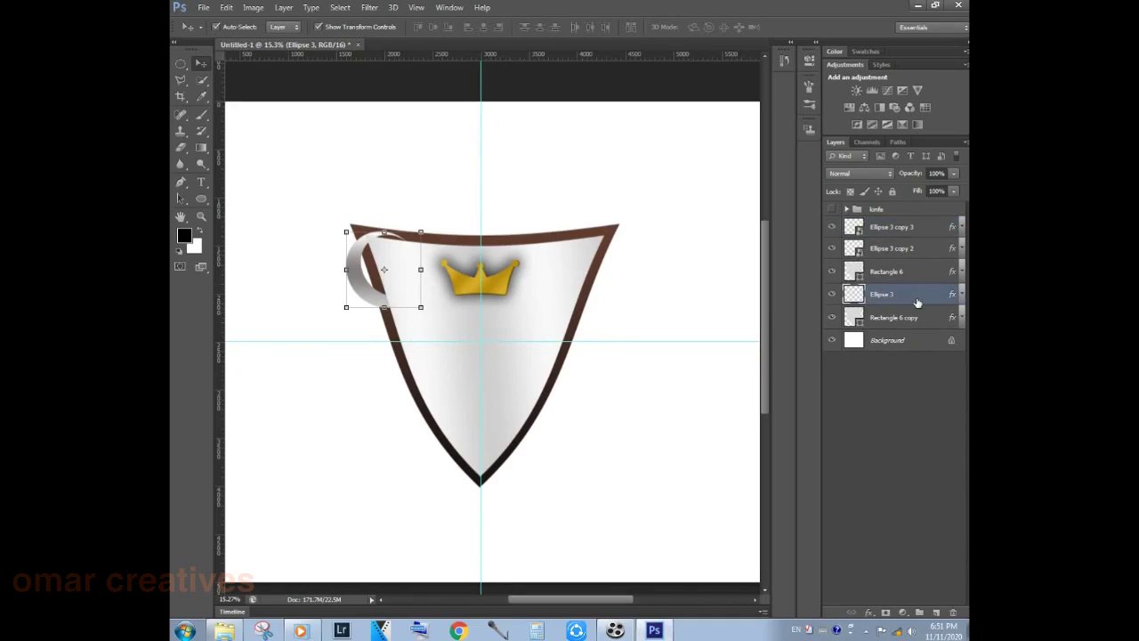
{"action": "key", "text": "shift+Down"}
{"action": "key", "text": "shift+Down"}
{"action": "key", "text": "shift+Up"}
{"action": "key", "text": "Up"}
{"action": "key", "text": "Up"}
{"action": "key", "text": "Up"}
{"action": "key", "text": "Up"}
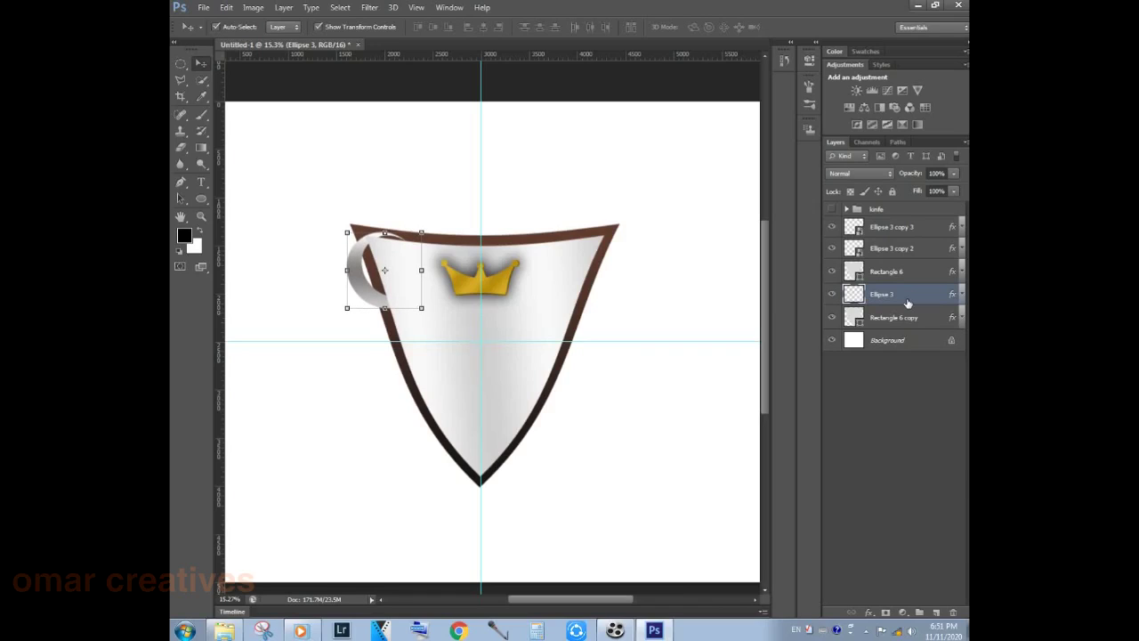
{"action": "left_click", "coordinate": [182, 148]}
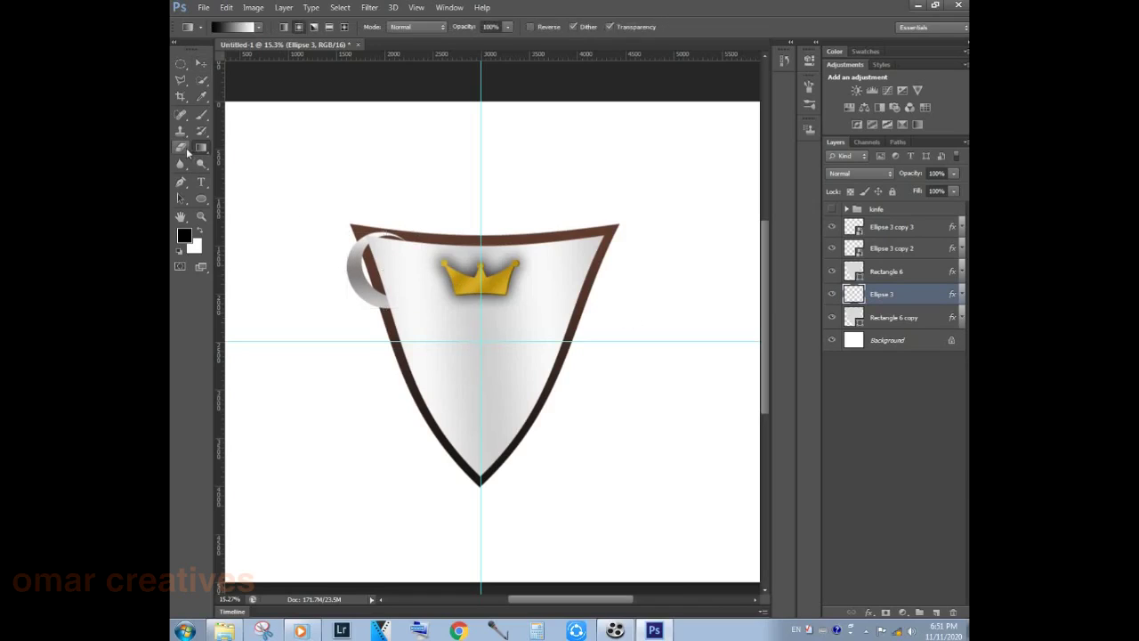
{"action": "left_click_drag", "start_coordinate": [374, 225], "coordinate": [398, 235]}
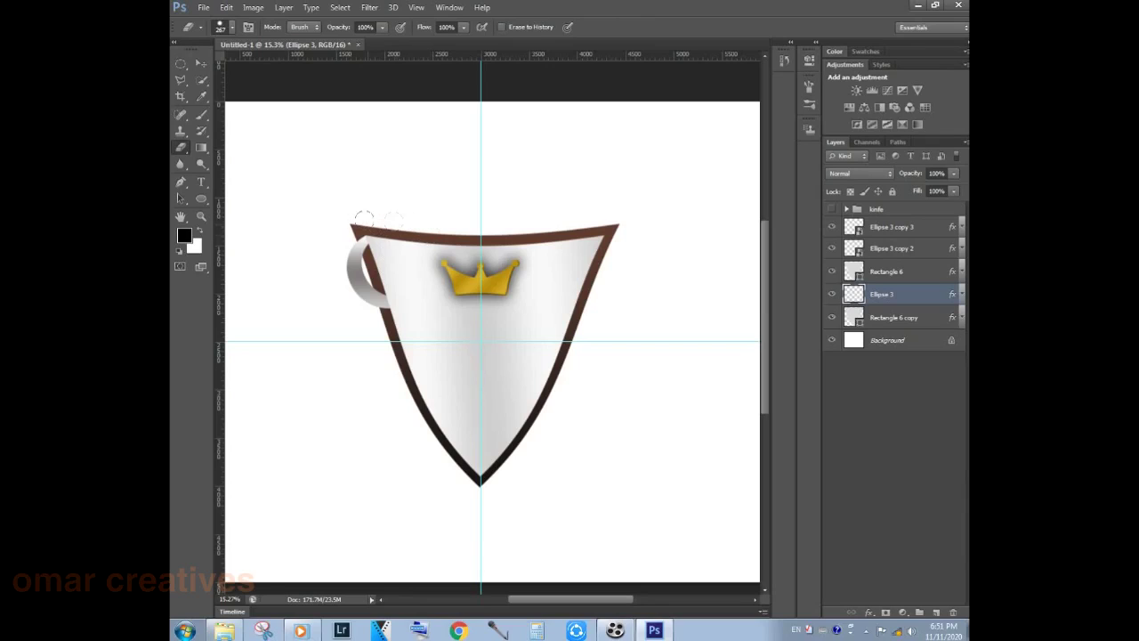
{"action": "left_click", "coordinate": [201, 63]}
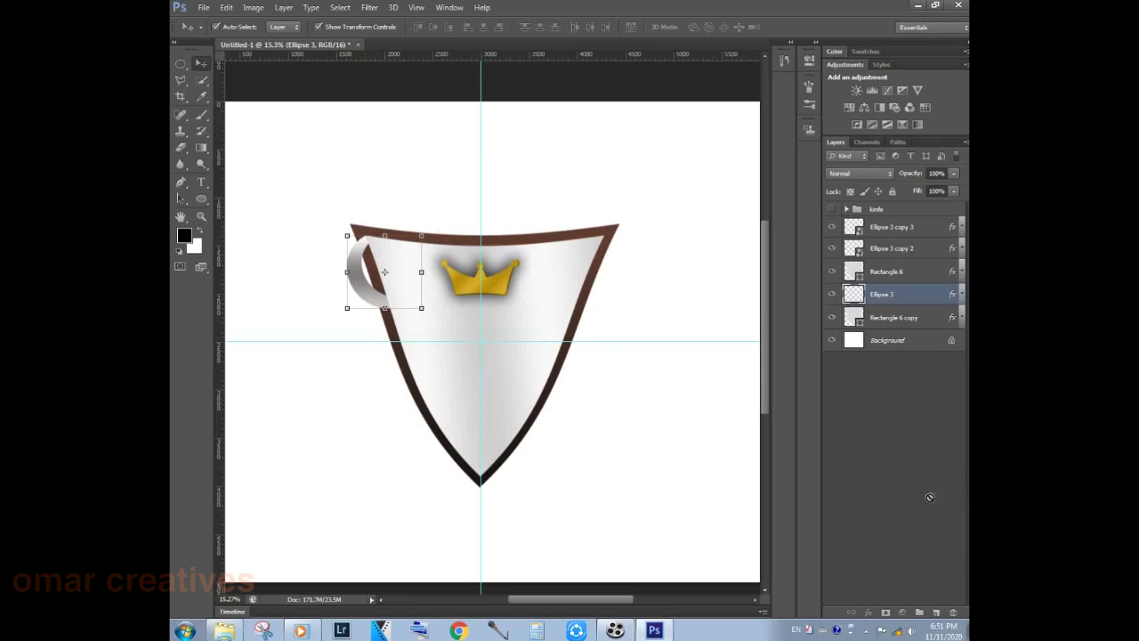
- Duplicate the handle, flip the copy horizontally and move it to the shield's right side
{"action": "key", "text": "ctrl+j"}
{"action": "key", "text": "ctrl+t"}
{"action": "right_click", "coordinate": [391, 291]}
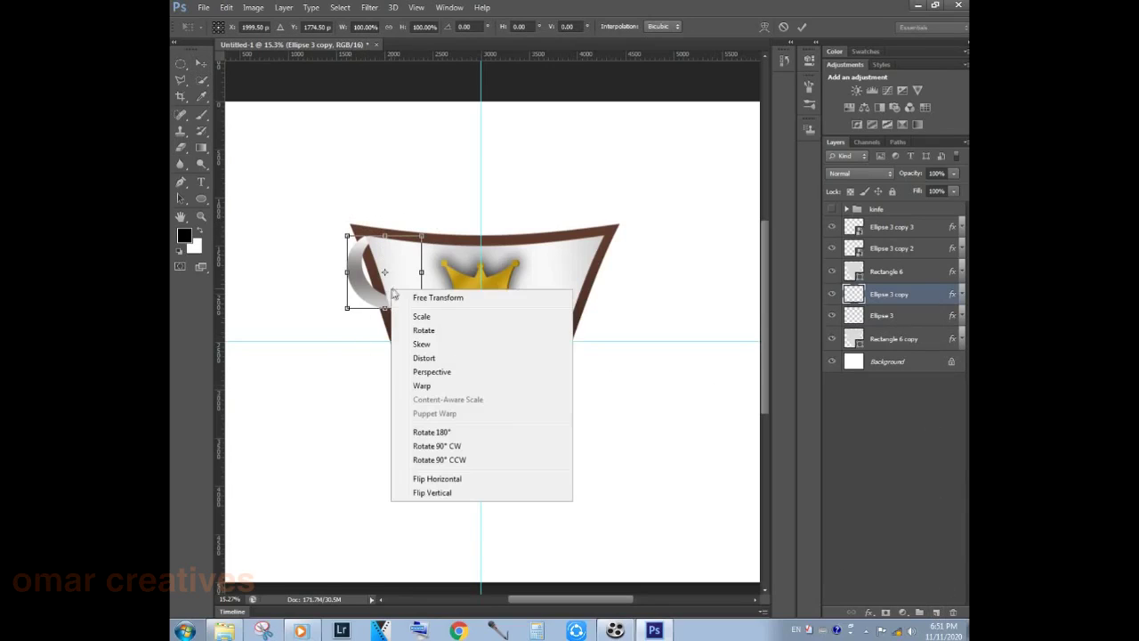
{"action": "left_click", "coordinate": [434, 478]}
{"action": "left_click_drag", "start_coordinate": [401, 296], "coordinate": [414, 296]}
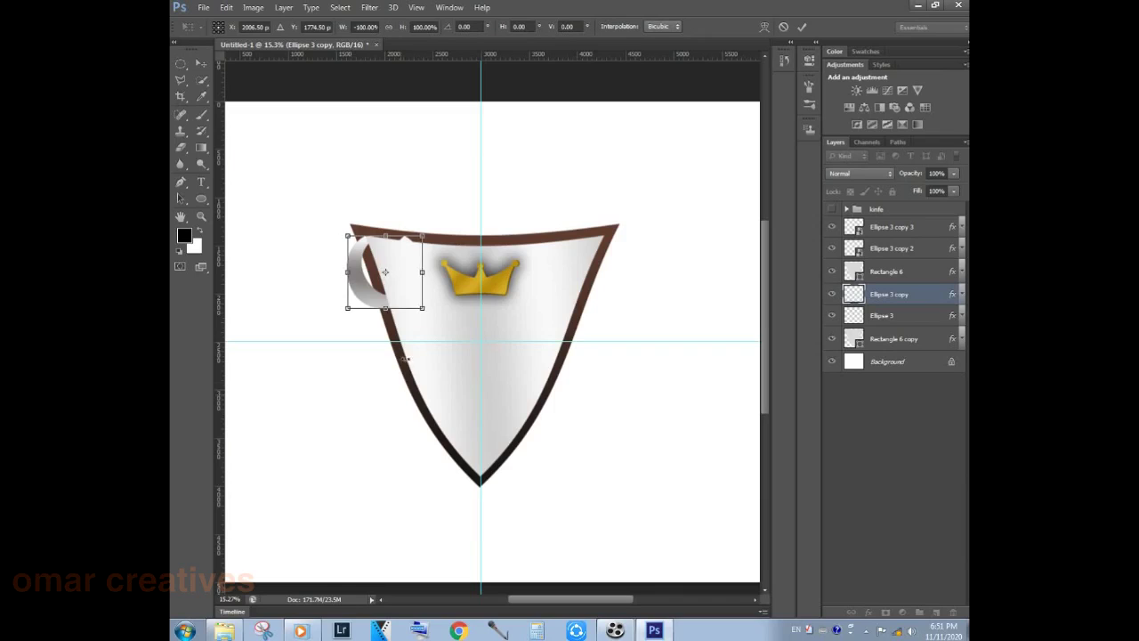
{"action": "scroll", "coordinate": [413, 296], "scroll_direction": "down", "scroll_amount": 3}
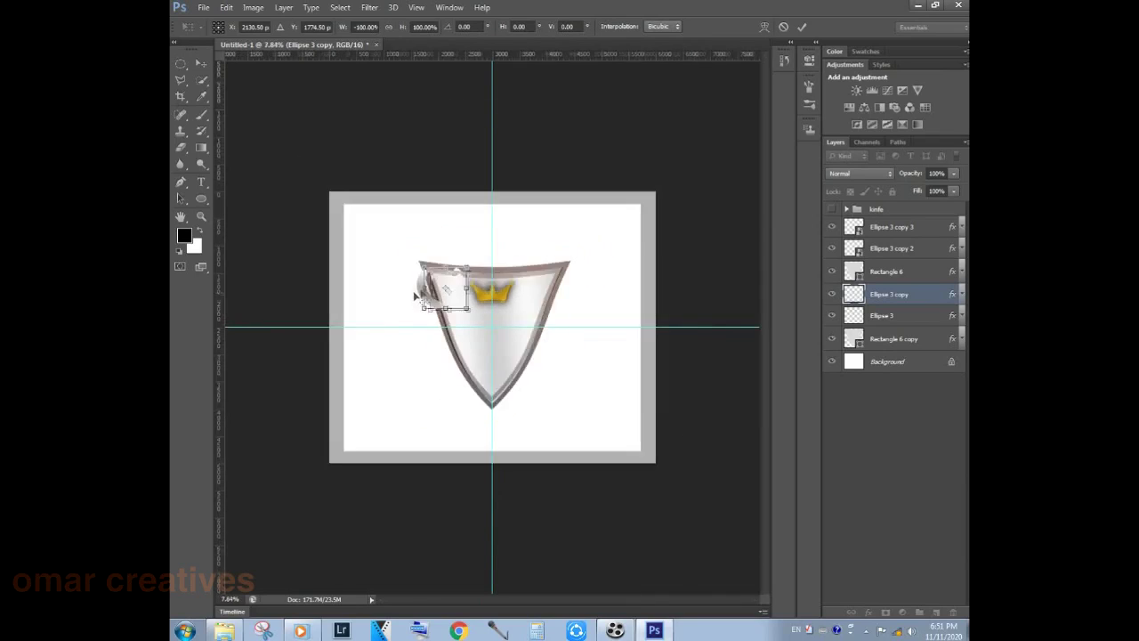
{"action": "key", "text": "Right"}
{"action": "key", "text": "Right"}
{"action": "key", "text": "Right"}
{"action": "key", "text": "Right"}
{"action": "key", "text": "Right"}
{"action": "key", "text": "Right"}
{"action": "key", "text": "Right"}
{"action": "key", "text": "Right"}
{"action": "key", "text": "Right"}
{"action": "key", "text": "Right"}
{"action": "key", "text": "Right"}
{"action": "key", "text": "Right"}
{"action": "key", "text": "Right"}
{"action": "key", "text": "Right"}
{"action": "key", "text": "Right"}
{"action": "key", "text": "Right"}
{"action": "key", "text": "Right"}
{"action": "key", "text": "Right"}
{"action": "key", "text": "Right"}
{"action": "key", "text": "Right"}
{"action": "key", "text": "Right"}
{"action": "key", "text": "Right"}
{"action": "key", "text": "Right"}
{"action": "key", "text": "Right"}
{"action": "key", "text": "Right"}
{"action": "key", "text": "Right"}
{"action": "key", "text": "Right"}
{"action": "key", "text": "Right"}
{"action": "key", "text": "Right"}
{"action": "key", "text": "Right"}
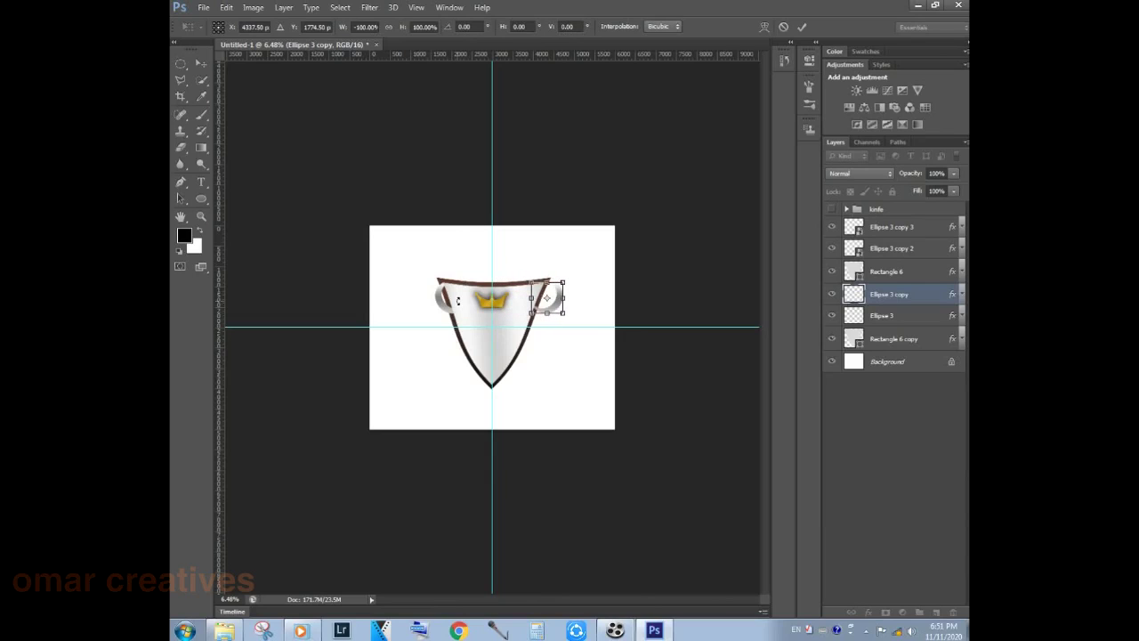
- Nudge the mirrored handle onto the upper-right rim, commit it and deselect
{"action": "scroll", "coordinate": [463, 307], "scroll_direction": "up", "scroll_amount": 5}
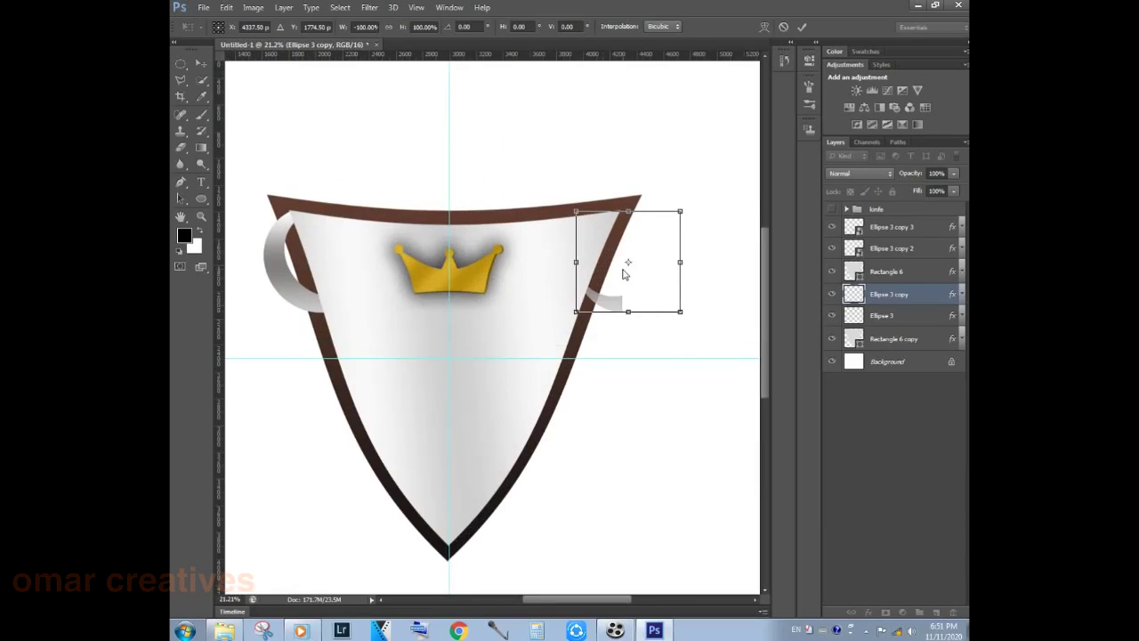
{"action": "key", "text": "Left"}
{"action": "key", "text": "Left"}
{"action": "key", "text": "Left"}
{"action": "key", "text": "Left"}
{"action": "key", "text": "Left"}
{"action": "key", "text": "Left"}
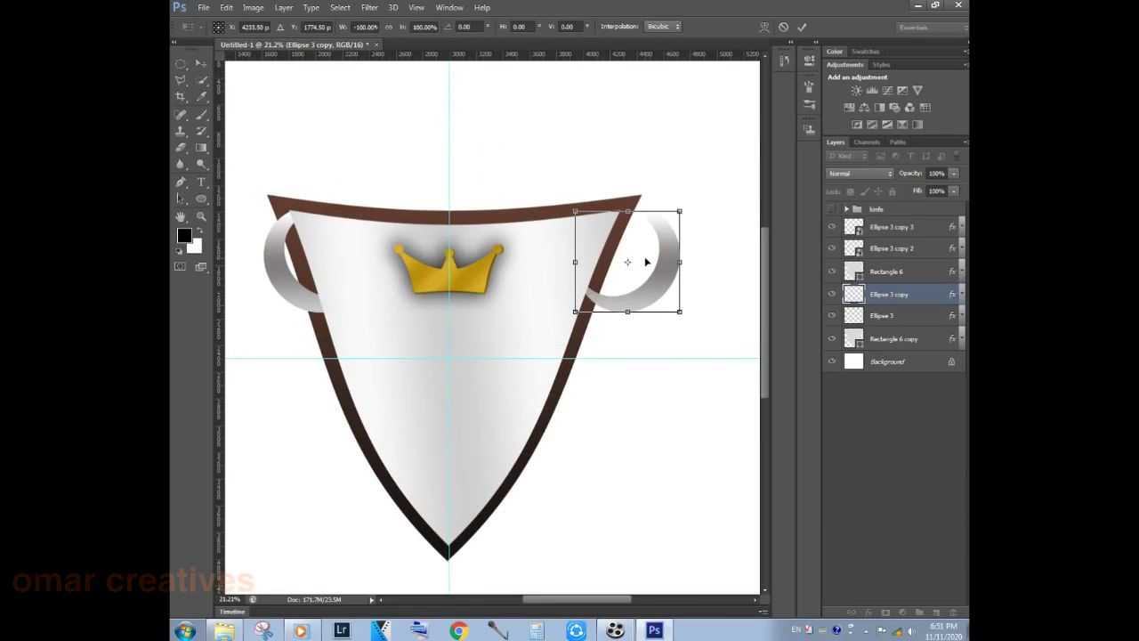
{"action": "key", "text": "shift+Left"}
{"action": "key", "text": "shift+Left"}
{"action": "key", "text": "shift+Left"}
{"action": "key", "text": "shift+Left"}
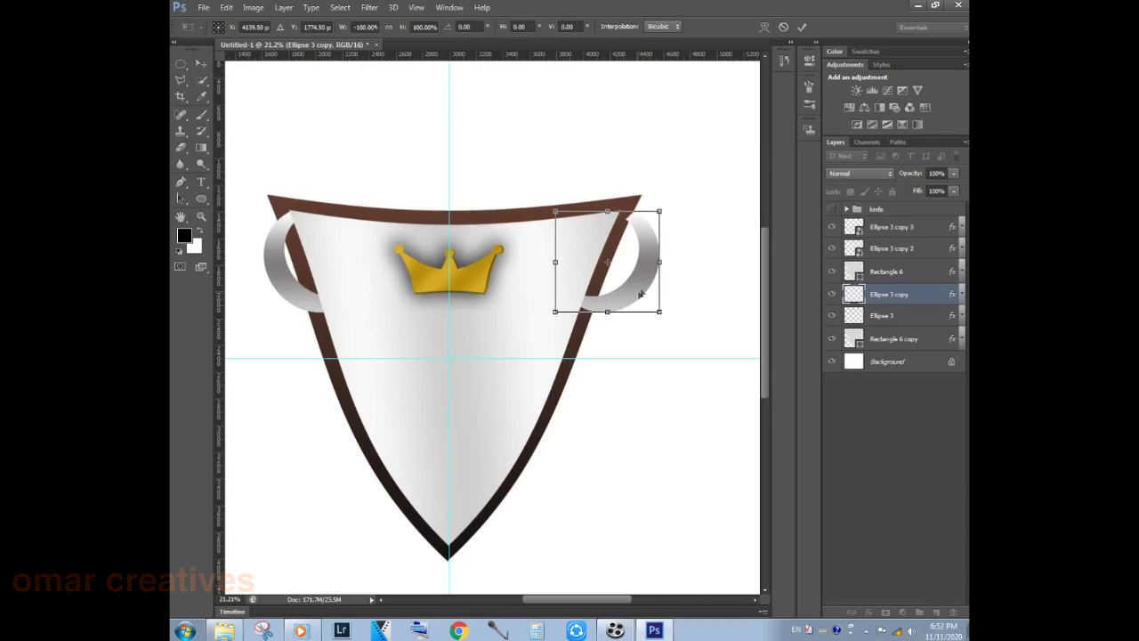
{"action": "key", "text": "shift+Left"}
{"action": "key", "text": "shift+Left"}
{"action": "key", "text": "shift+Left"}
{"action": "key", "text": "shift+Left"}
{"action": "key", "text": "shift+Left"}
{"action": "key", "text": "shift+Left"}
{"action": "key", "text": "Left"}
{"action": "key", "text": "Left"}
{"action": "key", "text": "Left"}
{"action": "key", "text": "Up"}
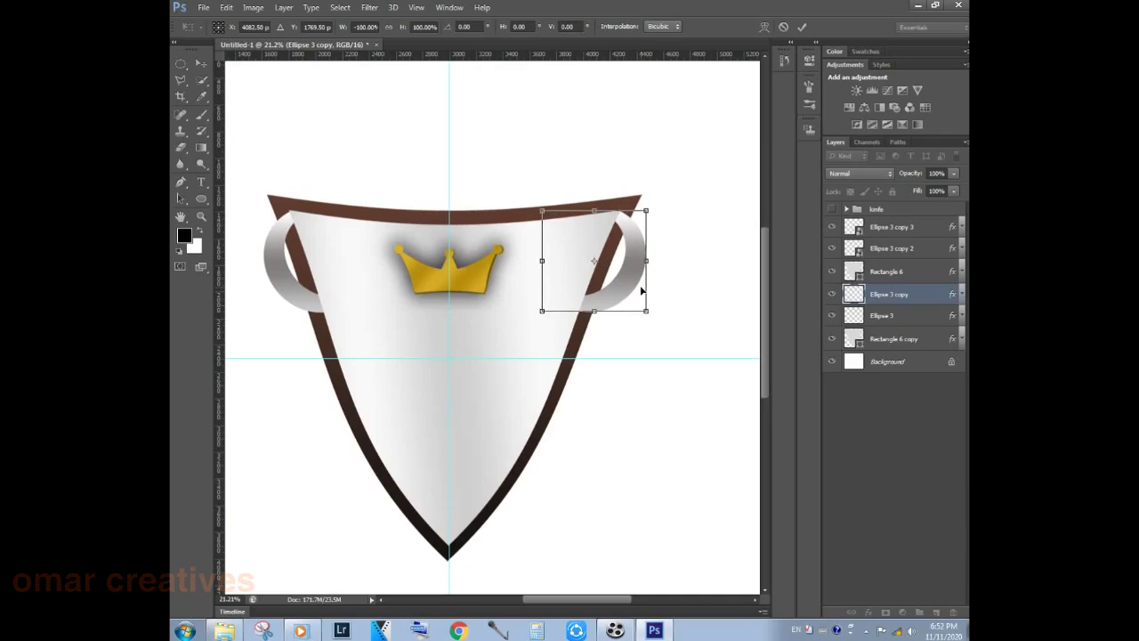
{"action": "key", "text": "Return"}
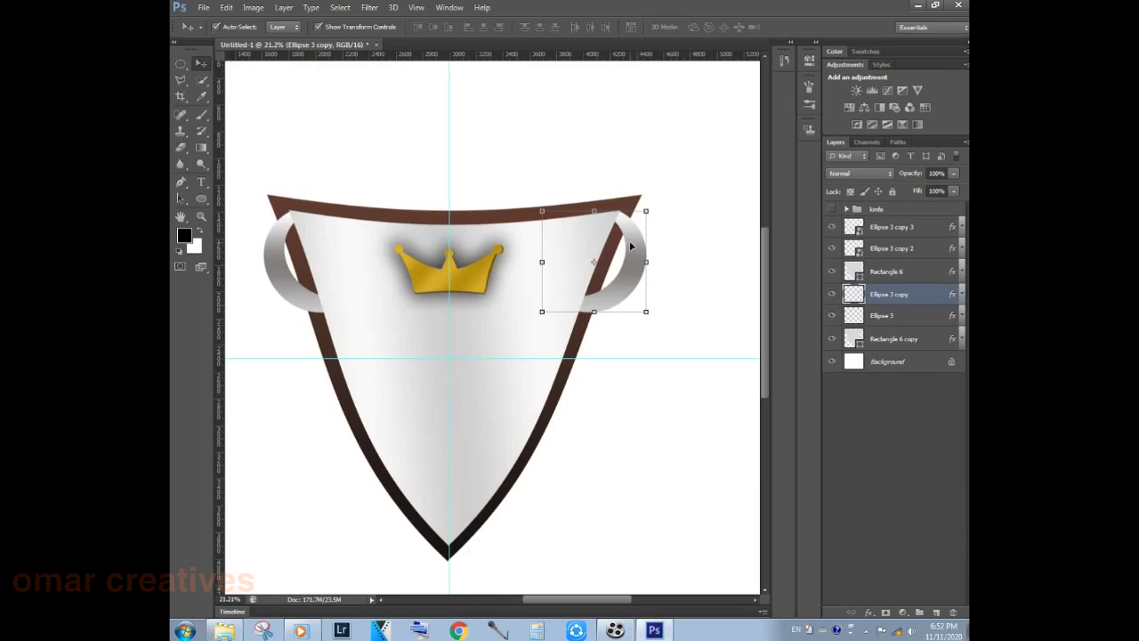
{"action": "left_click", "coordinate": [596, 161]}
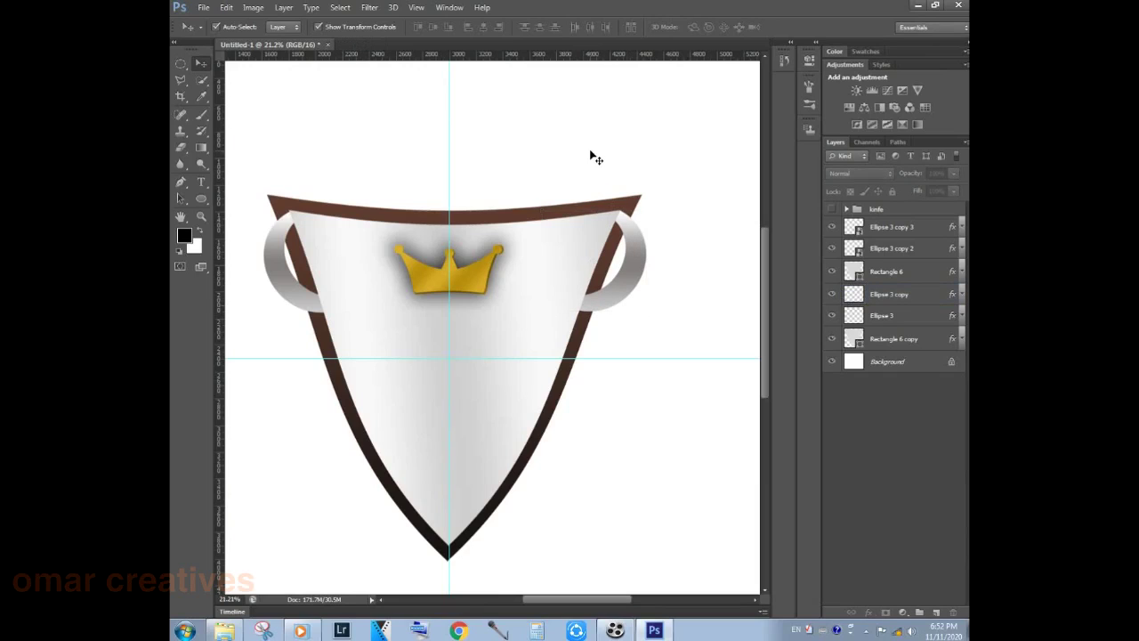
{"action": "scroll", "coordinate": [596, 160], "scroll_direction": "down", "scroll_amount": 2}
{"action": "scroll", "coordinate": [597, 161], "scroll_direction": "down", "scroll_amount": 2}
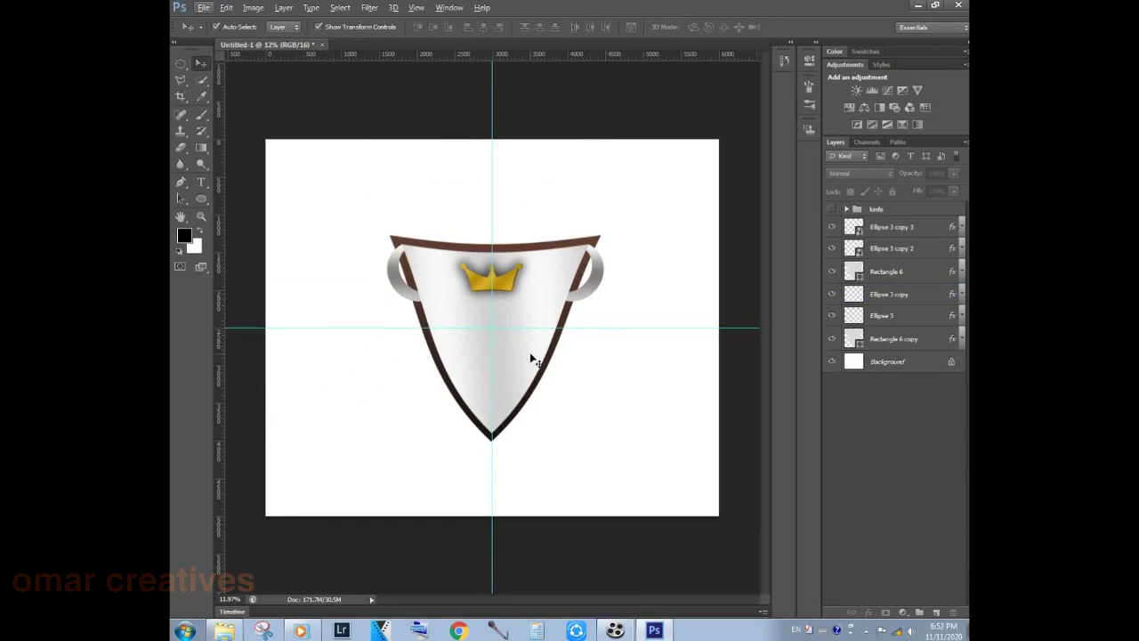
- Draw a thin tall rectangle over the shield's left side and try Arc, Arc Lower and Arch warps
{"action": "right_click", "coordinate": [201, 197]}
{"action": "left_click", "coordinate": [267, 195]}
{"action": "left_click_drag", "start_coordinate": [416, 219], "coordinate": [416, 499]}
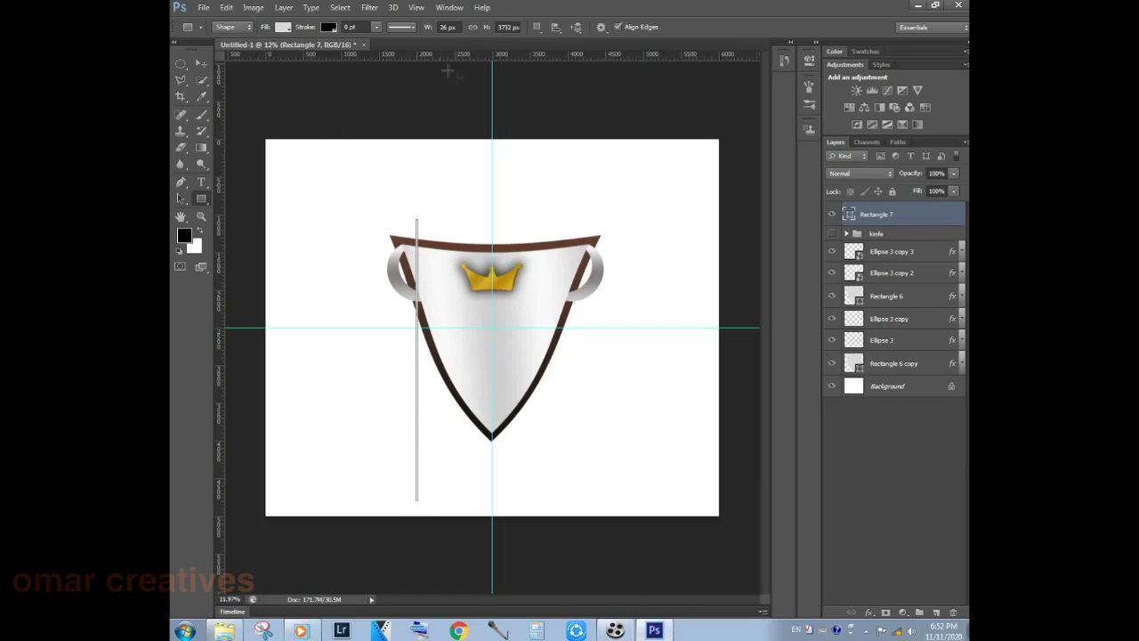
{"action": "key", "text": "ctrl+t"}
{"action": "right_click", "coordinate": [428, 231]}
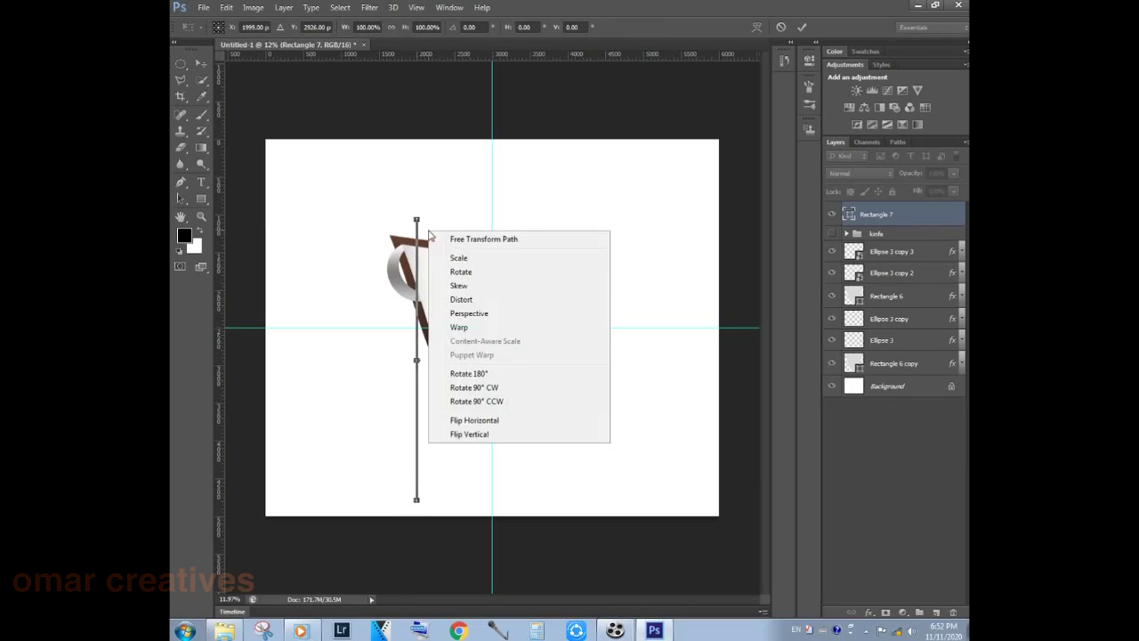
{"action": "left_click", "coordinate": [762, 40]}
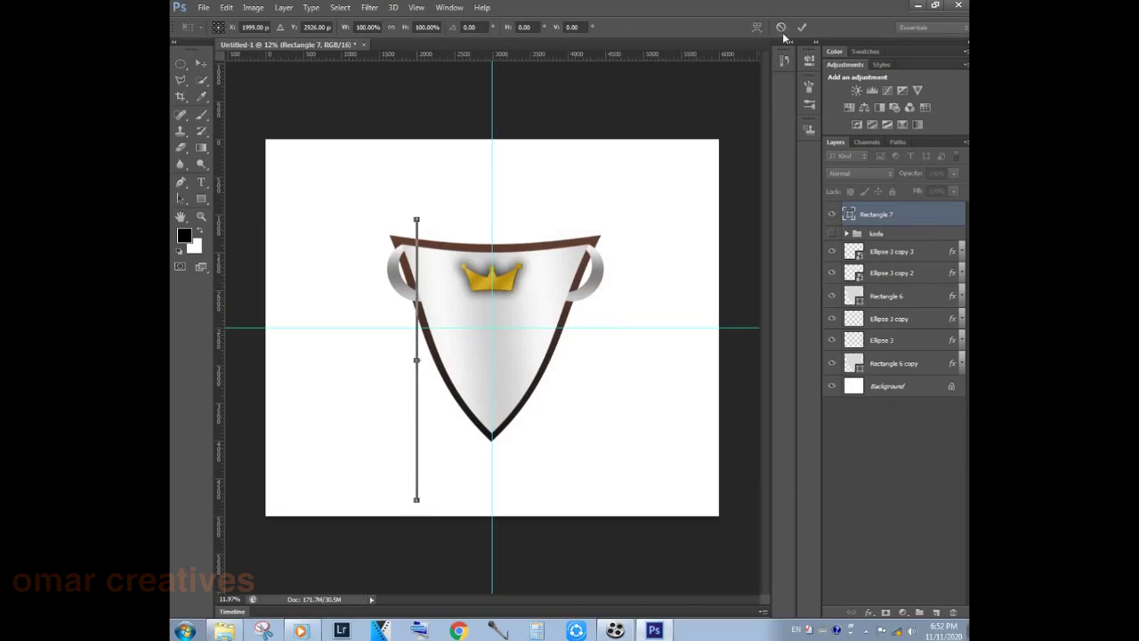
{"action": "left_click", "coordinate": [756, 26]}
{"action": "left_click", "coordinate": [301, 26]}
{"action": "left_click", "coordinate": [280, 79]}
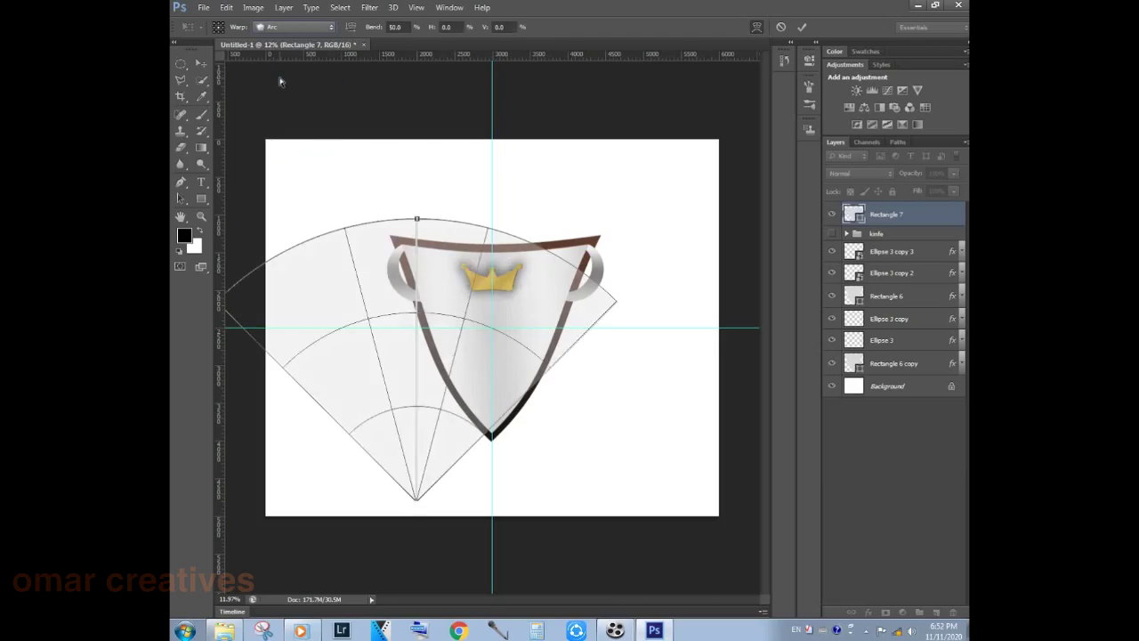
{"action": "left_click", "coordinate": [287, 29]}
{"action": "left_click", "coordinate": [285, 93]}
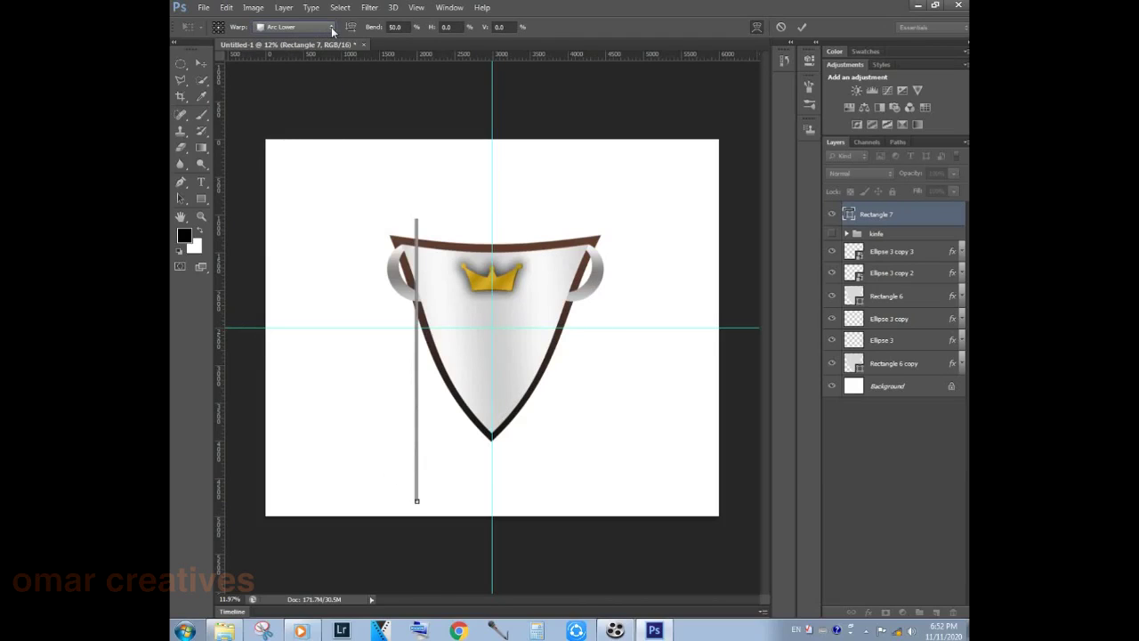
{"action": "left_click", "coordinate": [332, 31]}
{"action": "left_click", "coordinate": [296, 122]}
- Test more warp bends and the Rise style, then return the bar to straight and commit
{"action": "left_click_drag", "start_coordinate": [372, 32], "coordinate": [419, 32]}
{"action": "left_click_drag", "start_coordinate": [420, 223], "coordinate": [439, 218]}
{"action": "left_click", "coordinate": [294, 27]}
{"action": "left_click", "coordinate": [294, 99]}
{"action": "left_click", "coordinate": [298, 26]}
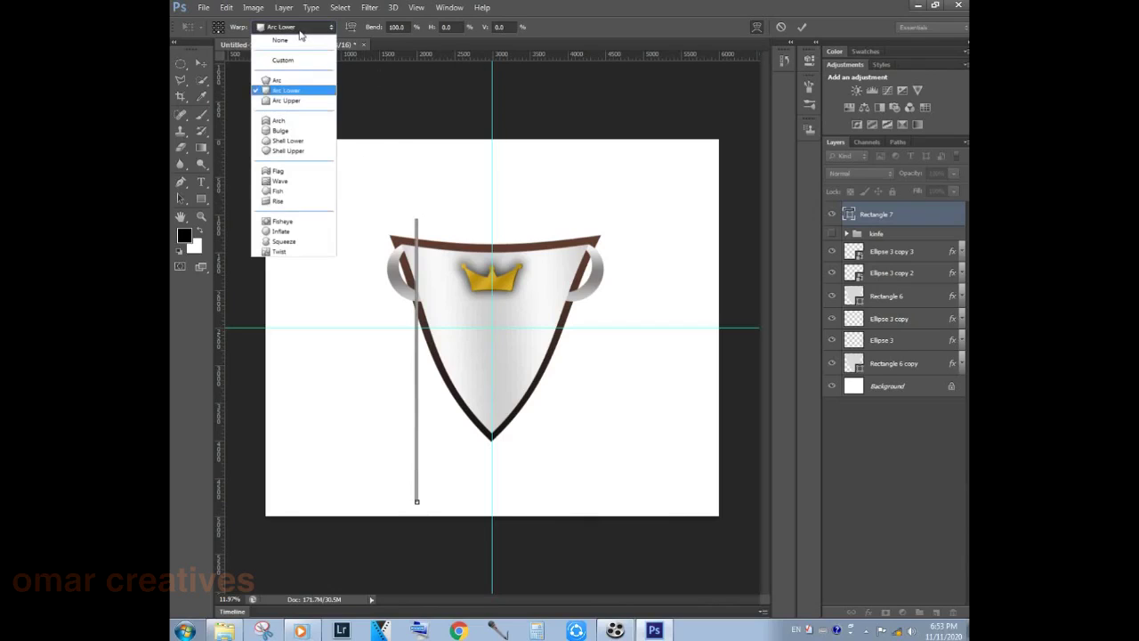
{"action": "left_click", "coordinate": [303, 202]}
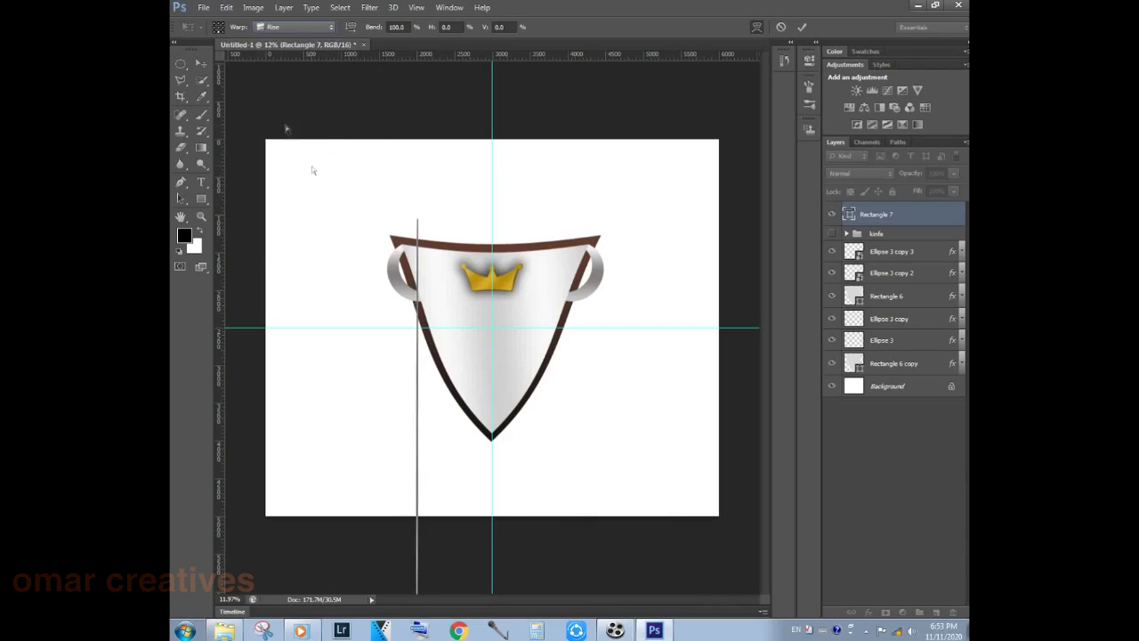
{"action": "left_click", "coordinate": [293, 26]}
{"action": "left_click", "coordinate": [285, 82]}
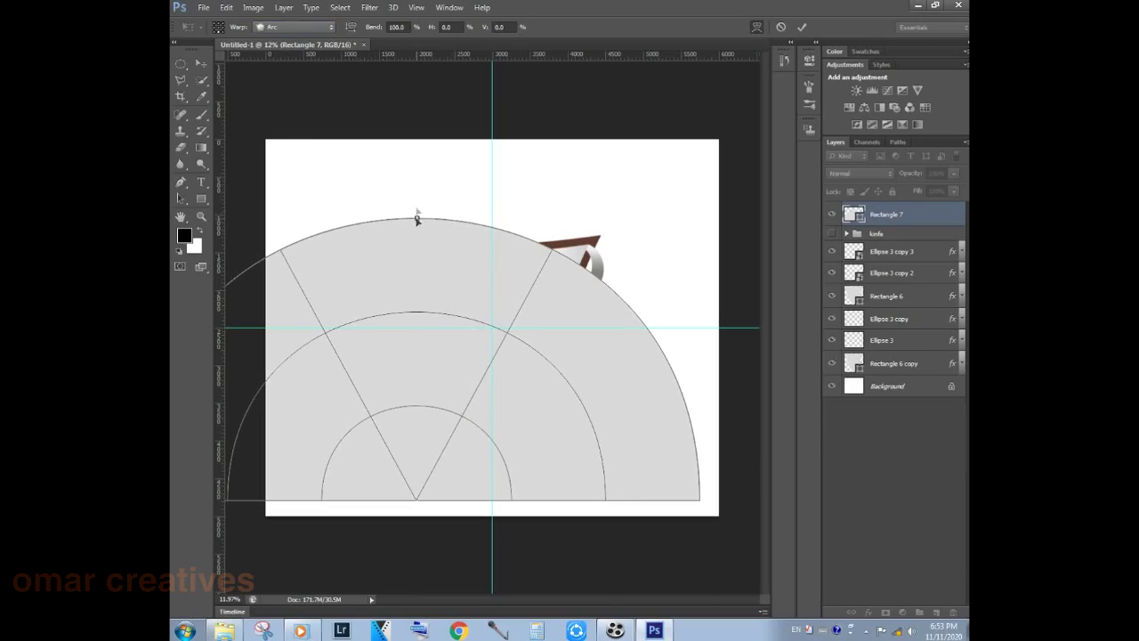
{"action": "mouse_move", "coordinate": [378, 32]}
{"action": "left_mouse_down"}
{"action": "mouse_move", "coordinate": [391, 39]}
{"action": "mouse_move", "coordinate": [228, 34]}
{"action": "left_mouse_up"}
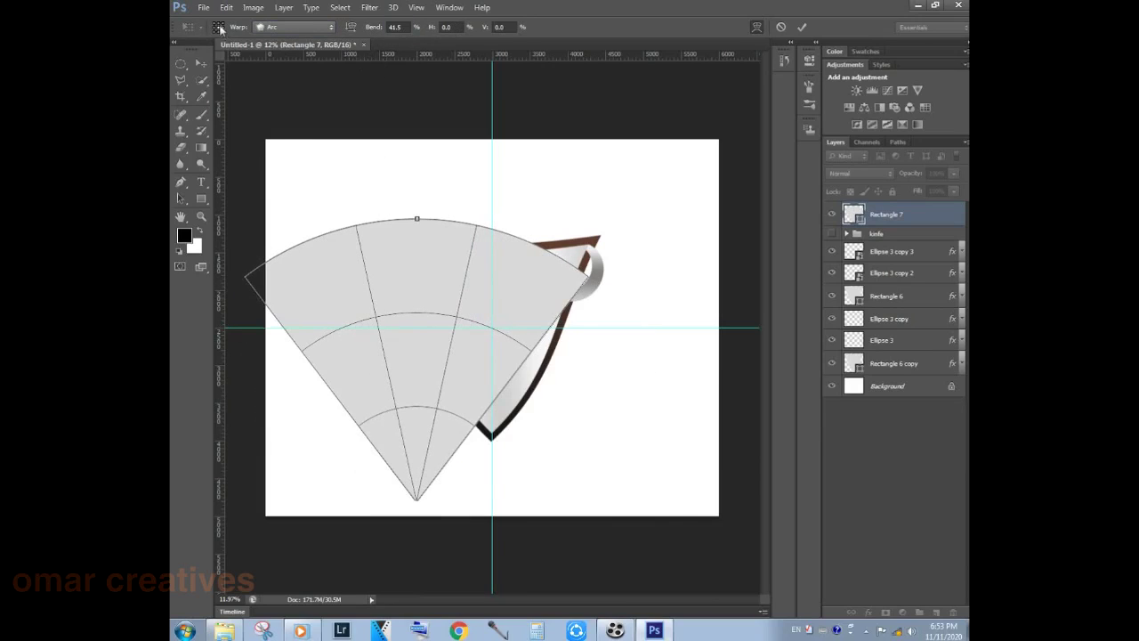
{"action": "mouse_move", "coordinate": [405, 39]}
{"action": "left_mouse_down"}
{"action": "mouse_move", "coordinate": [287, 26]}
{"action": "mouse_move", "coordinate": [325, 34]}
{"action": "left_mouse_up"}
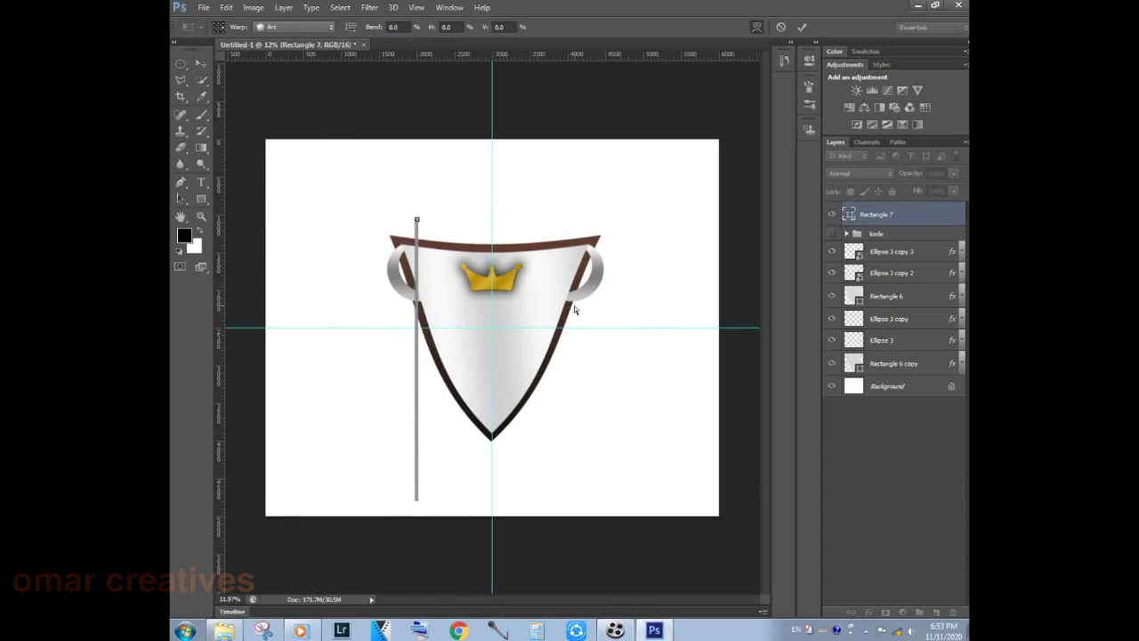
{"action": "key", "text": "Return"}
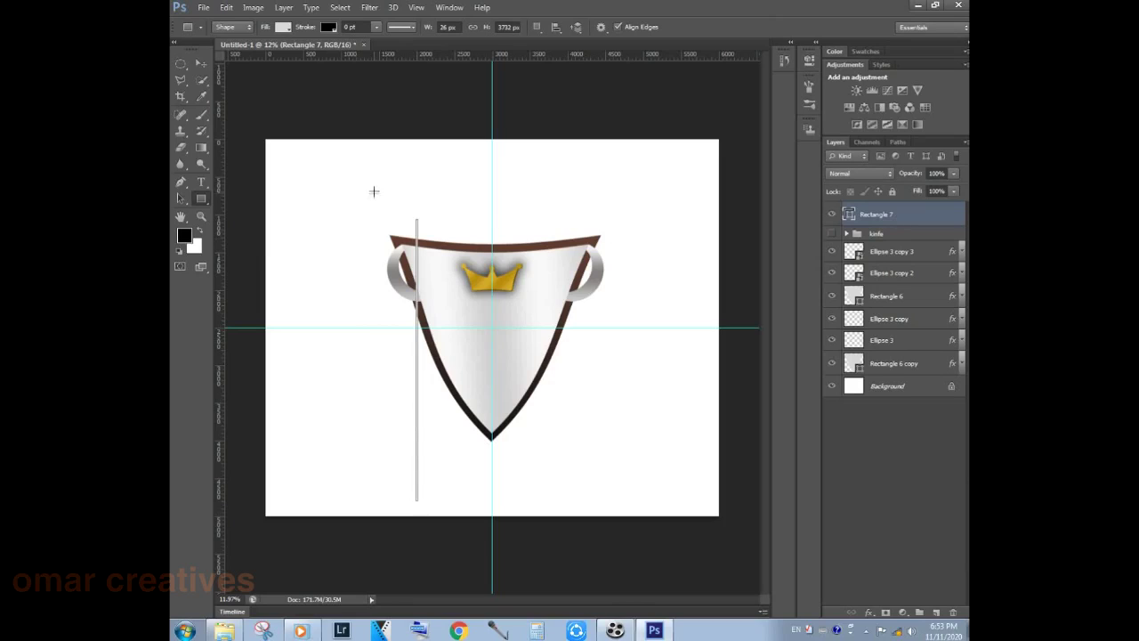
{"action": "left_click", "coordinate": [420, 235]}
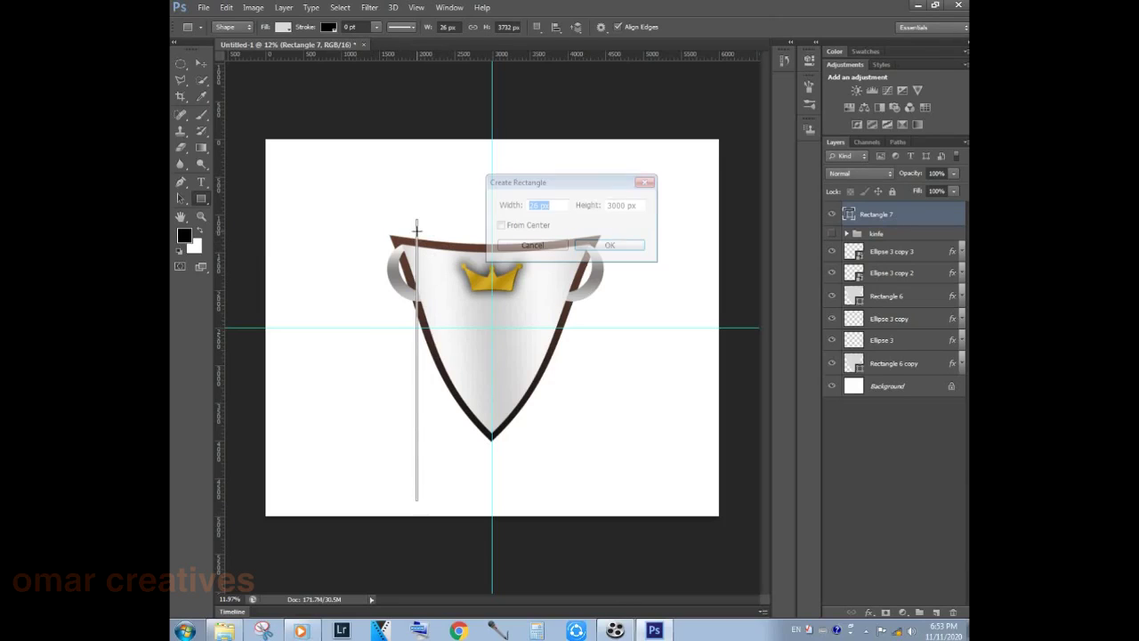
{"action": "left_click", "coordinate": [536, 253]}
- Duplicate the bar repeatedly into evenly spaced stripes across the shield
{"action": "scroll", "coordinate": [420, 246], "scroll_direction": "up", "scroll_amount": 2}
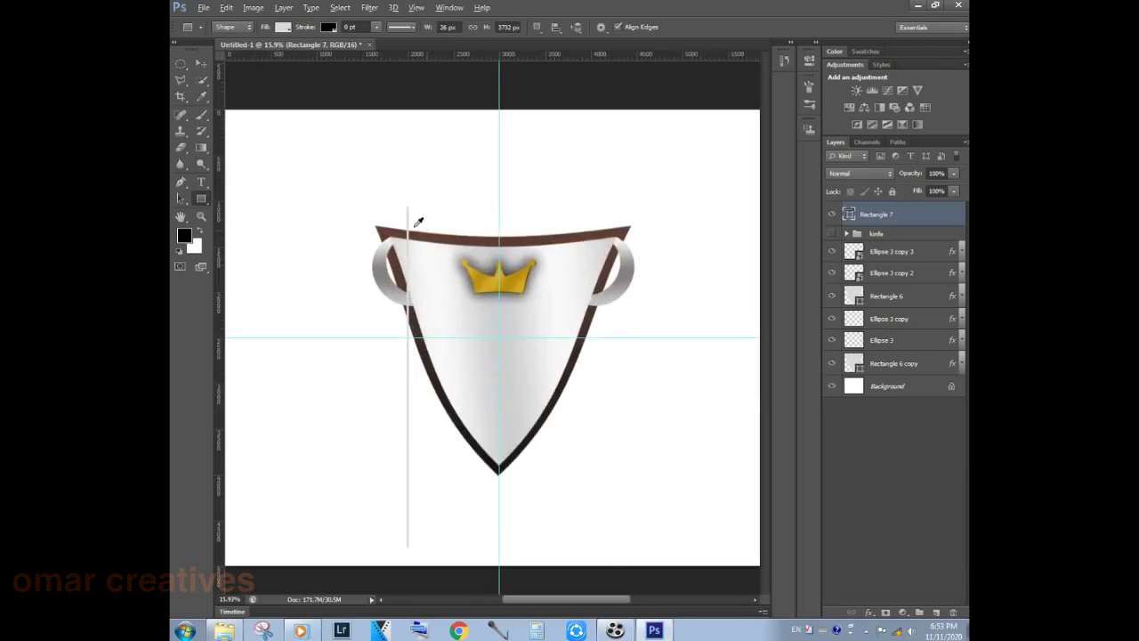
{"action": "scroll", "coordinate": [437, 178], "scroll_direction": "down", "scroll_amount": 2}
{"action": "key", "text": "v"}
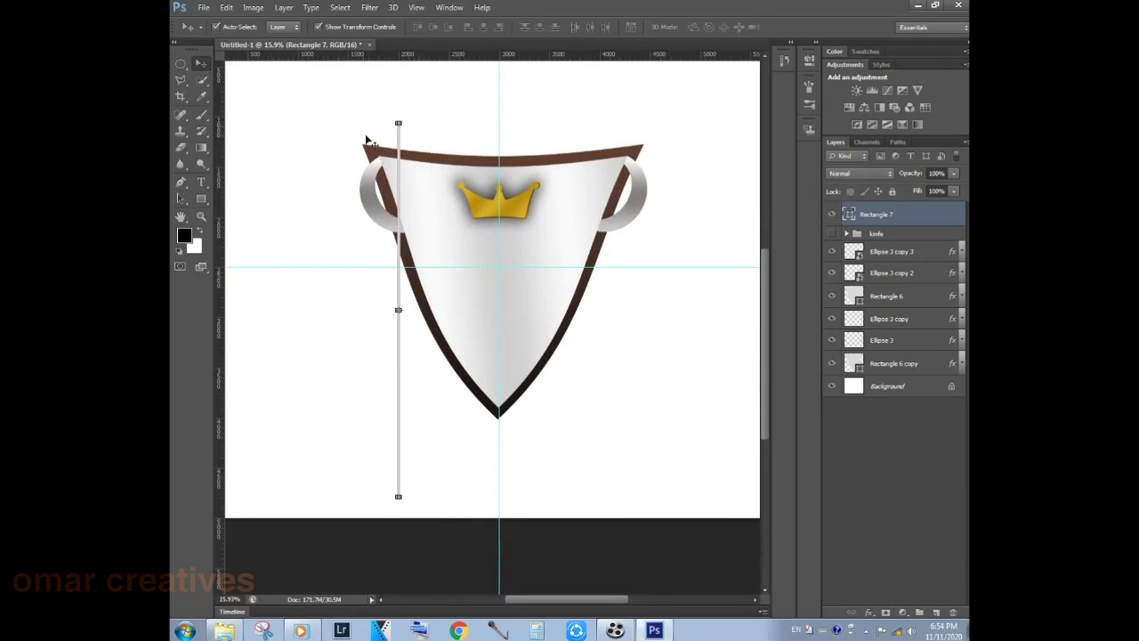
{"action": "left_click_drag", "start_coordinate": [399, 151], "coordinate": [388, 142]}
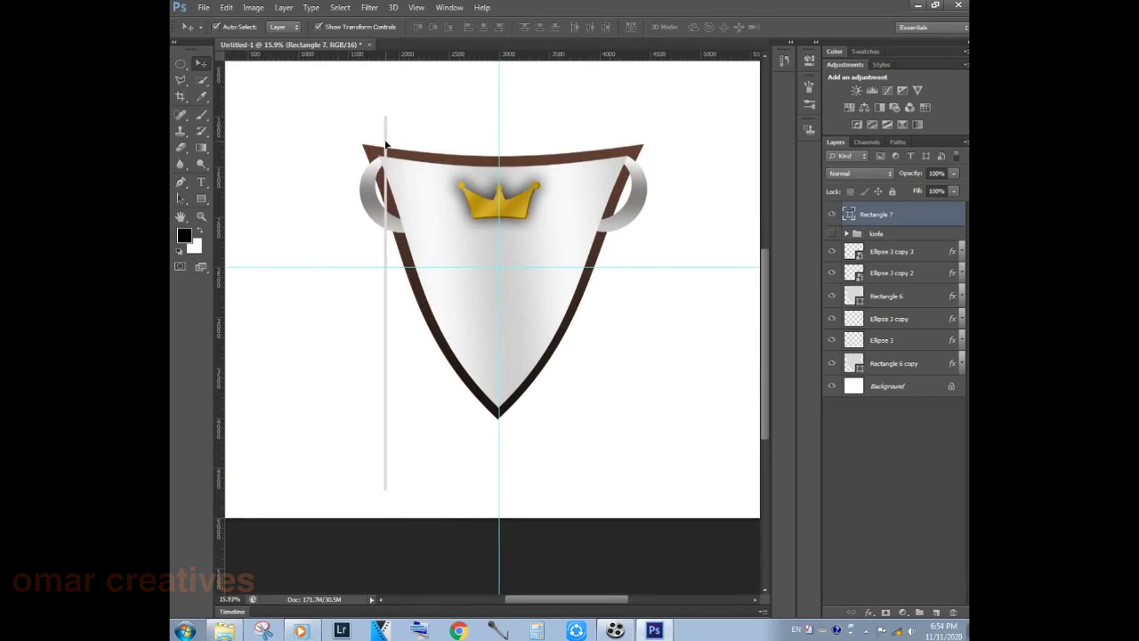
{"action": "left_click_drag", "start_coordinate": [388, 142], "coordinate": [416, 141]}
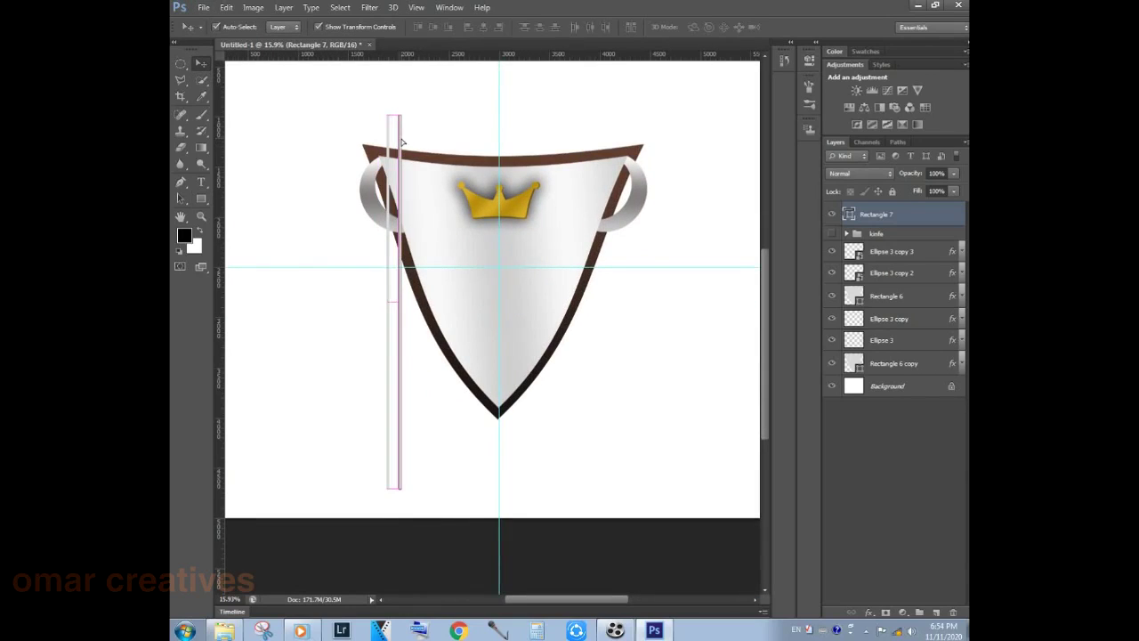
{"action": "left_click_drag", "start_coordinate": [417, 140], "coordinate": [485, 145]}
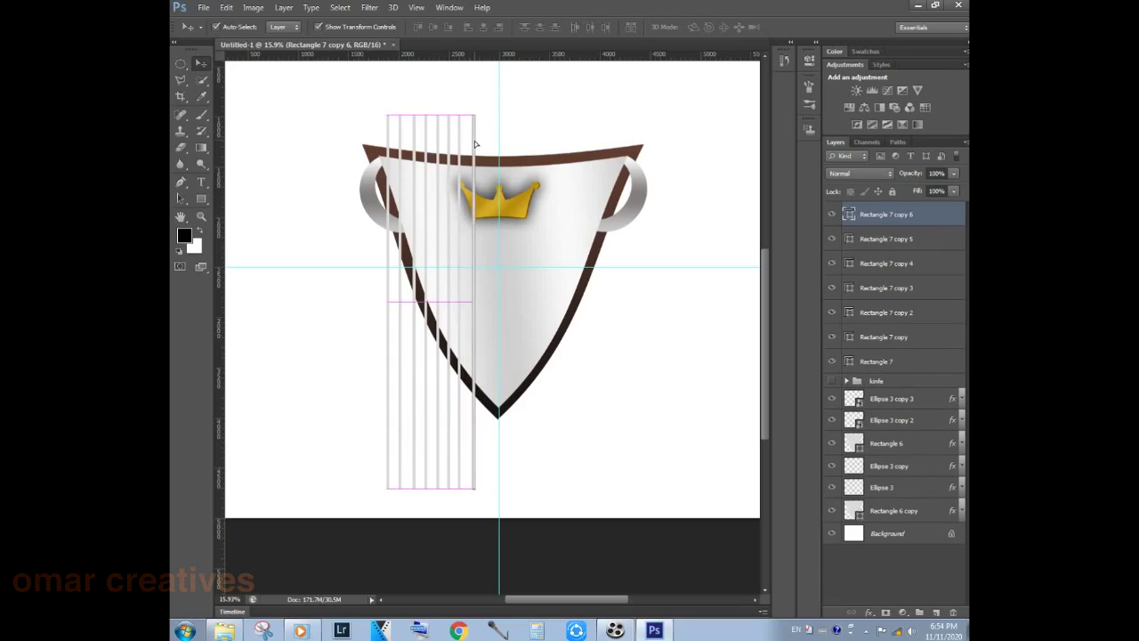
{"action": "left_click_drag", "start_coordinate": [485, 145], "coordinate": [511, 149]}
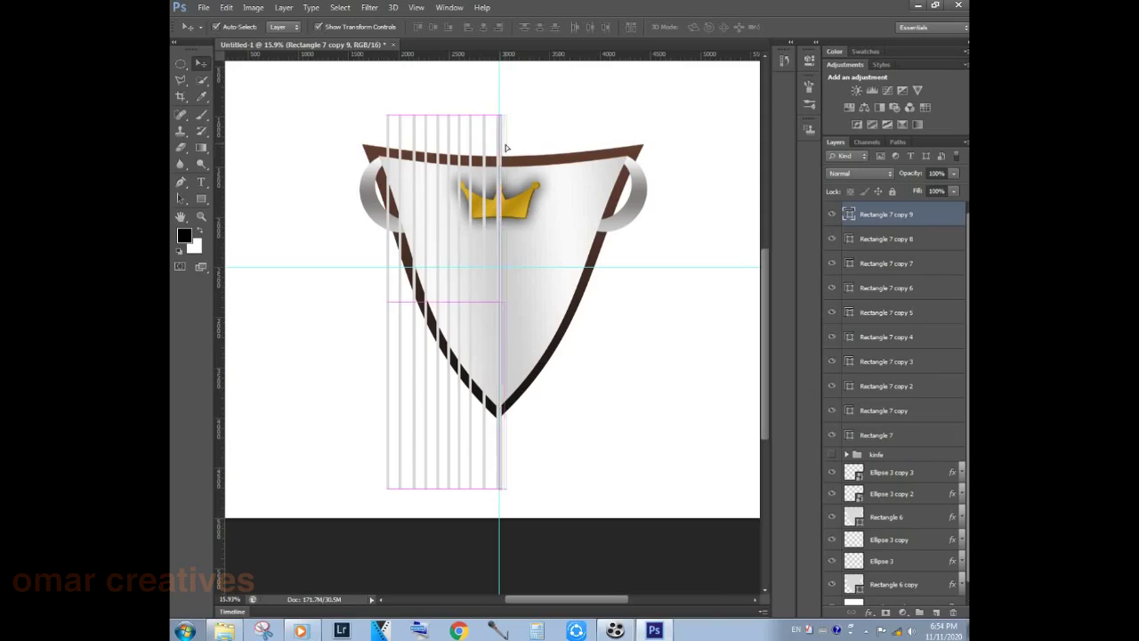
{"action": "left_click", "coordinate": [512, 148], "text": "alt"}
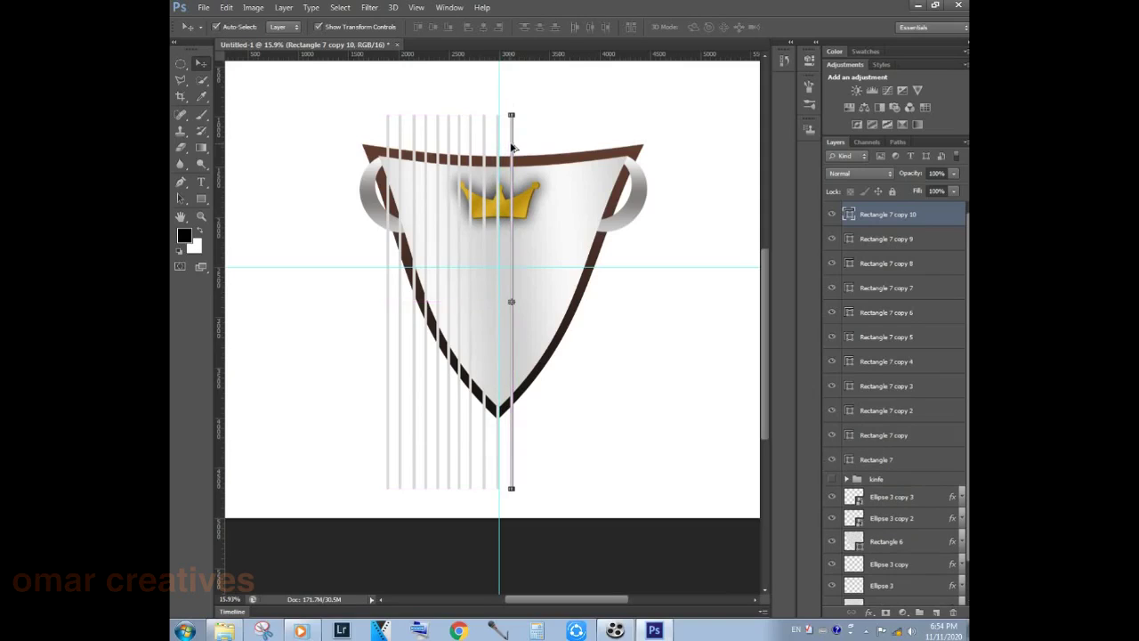
{"action": "left_click_drag", "start_coordinate": [524, 146], "coordinate": [563, 144]}
{"action": "left_click", "coordinate": [538, 145], "text": "alt"}
- Shift stripes copy 9 through 13 to the right, then select all the stripe layers
{"action": "left_click", "coordinate": [885, 239], "text": "shift"}
{"action": "left_click", "coordinate": [885, 263], "text": "shift"}
{"action": "left_click", "coordinate": [885, 287], "text": "shift"}
{"action": "left_click", "coordinate": [885, 312]}
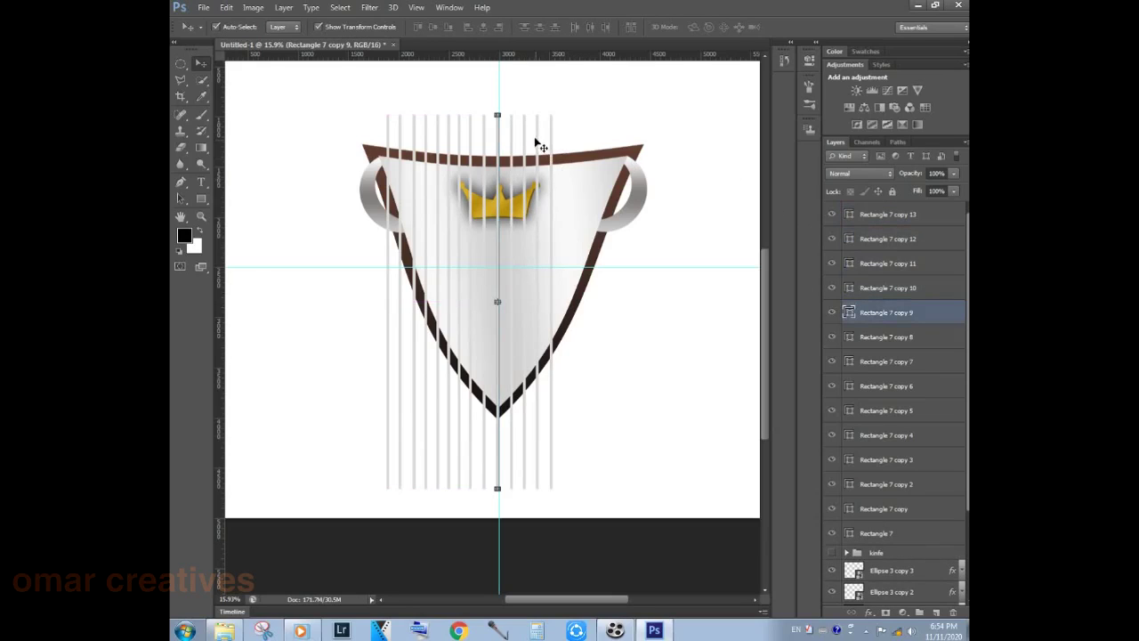
{"action": "left_click", "coordinate": [886, 264], "text": "shift"}
{"action": "left_click", "coordinate": [885, 214], "text": "shift"}
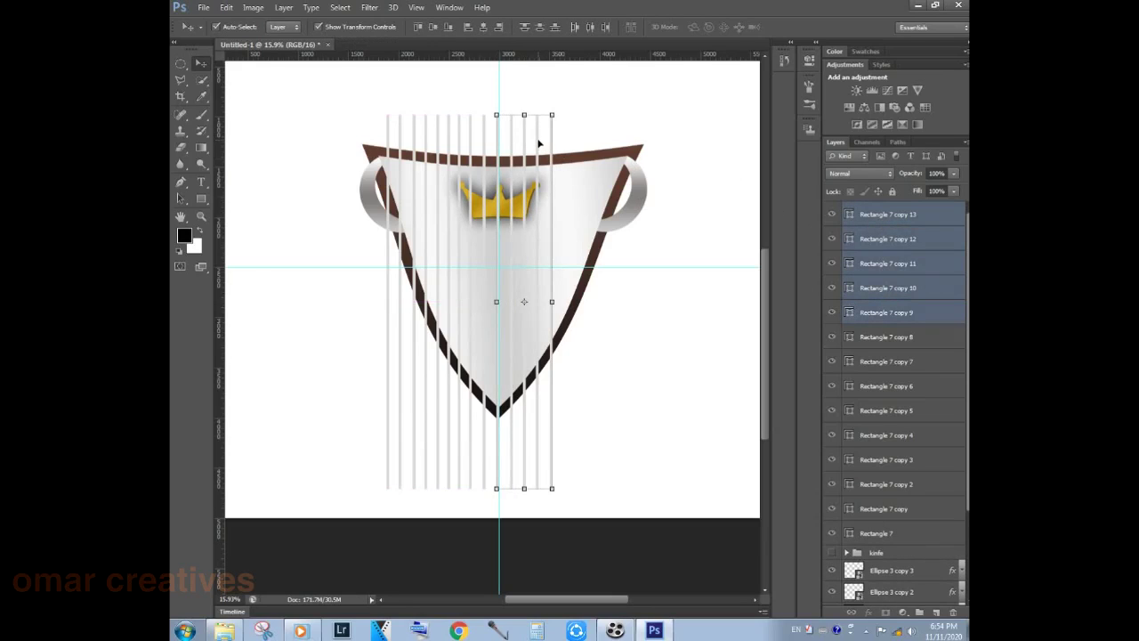
{"action": "left_click_drag", "start_coordinate": [537, 142], "coordinate": [606, 142]}
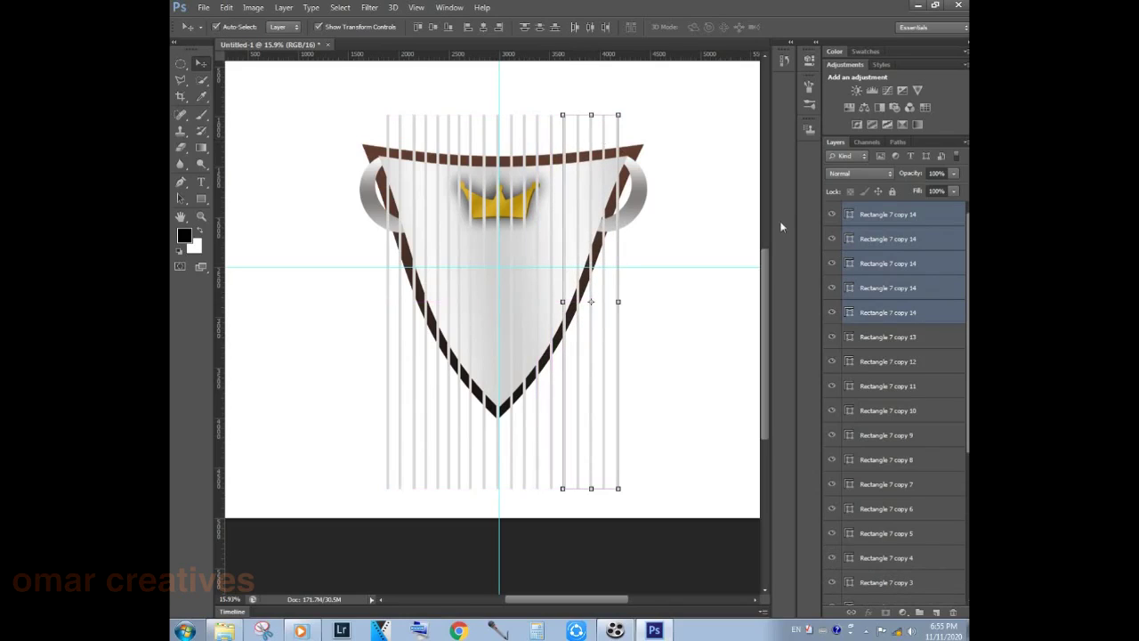
{"action": "left_click_drag", "start_coordinate": [876, 352], "coordinate": [877, 506]}
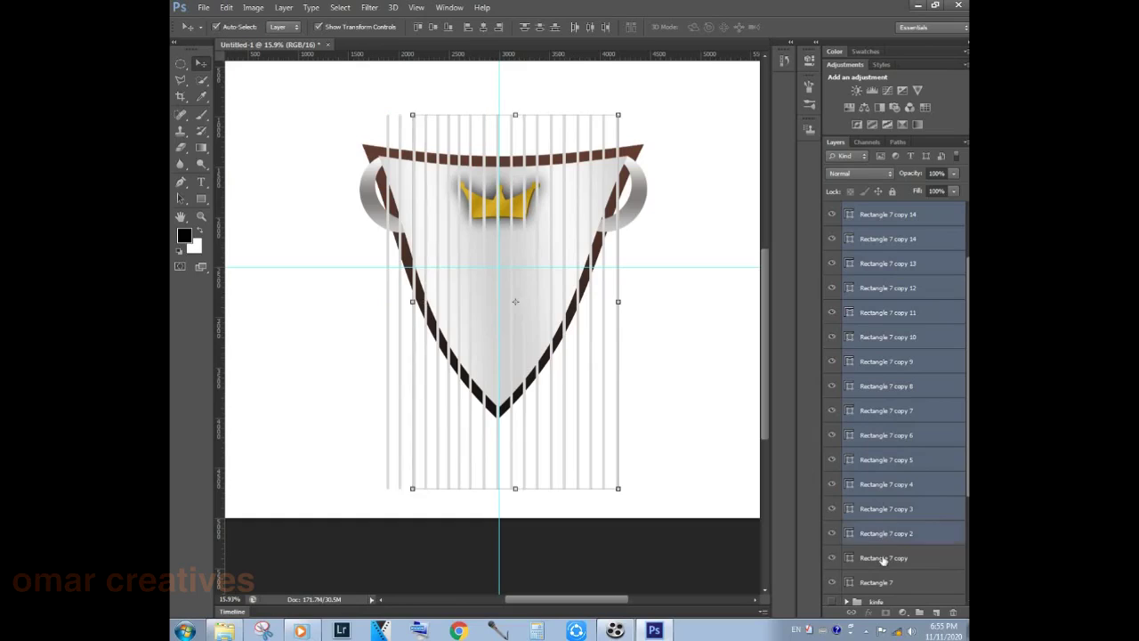
{"action": "left_click_drag", "start_coordinate": [876, 505], "coordinate": [885, 569]}
- Convert the selected stripe layers into a single smart object
{"action": "right_click", "coordinate": [900, 365]}
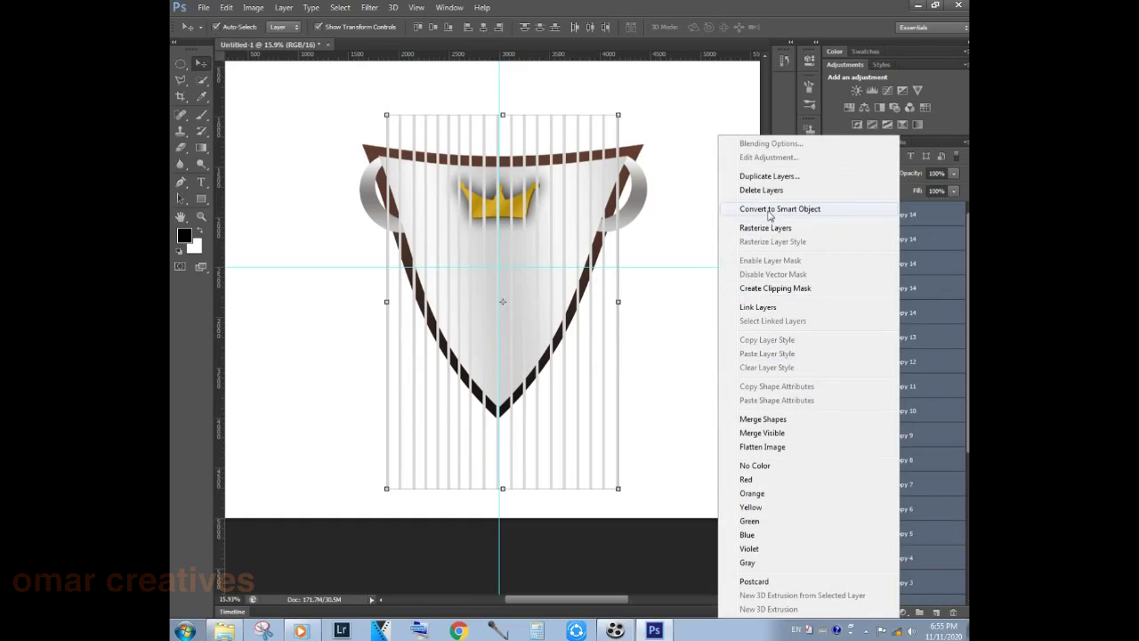
{"action": "left_click", "coordinate": [763, 418]}
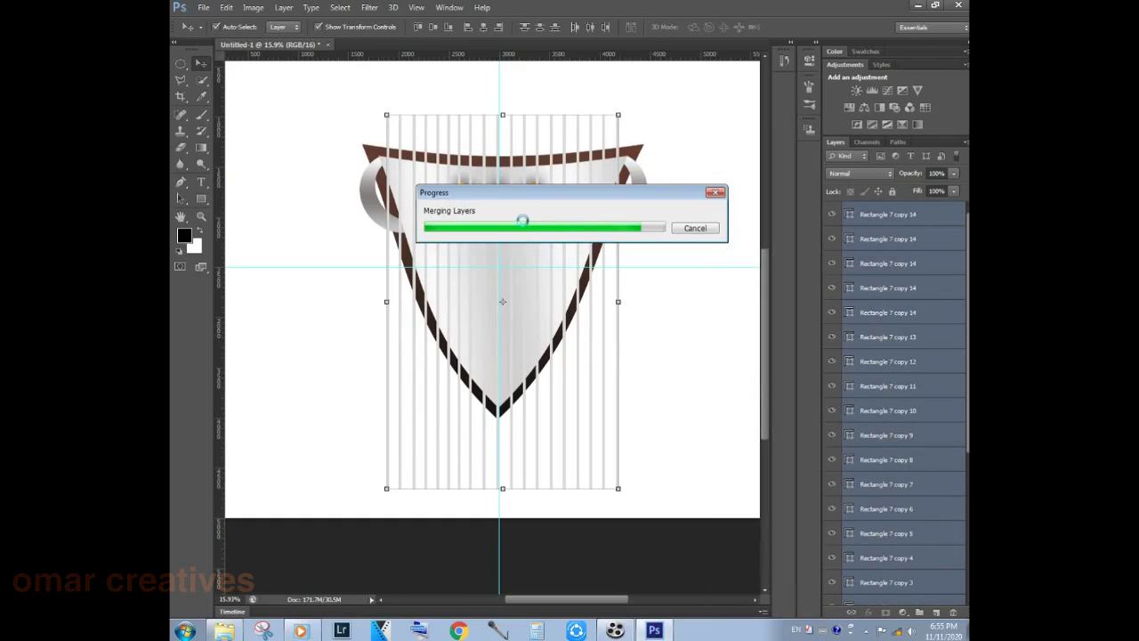
{"action": "right_click", "coordinate": [527, 214]}
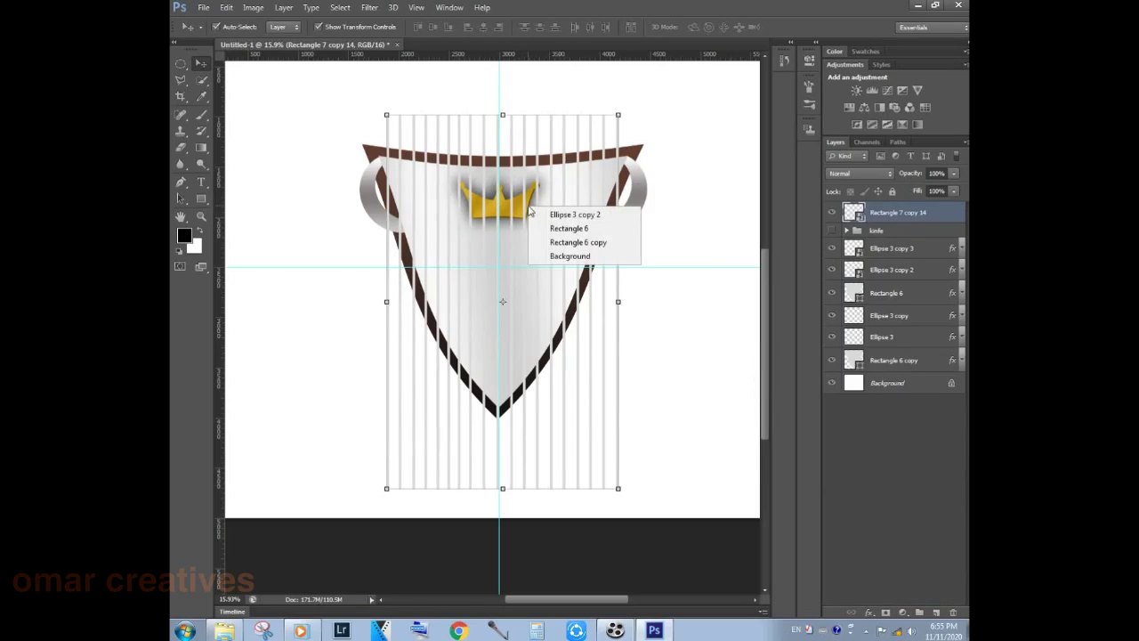
- Start a Free Transform on the combined stripes in Warp mode
{"action": "key", "text": "ctrl+t"}
{"action": "right_click", "coordinate": [523, 151]}
{"action": "left_click", "coordinate": [754, 34]}
{"action": "left_click", "coordinate": [293, 27]}
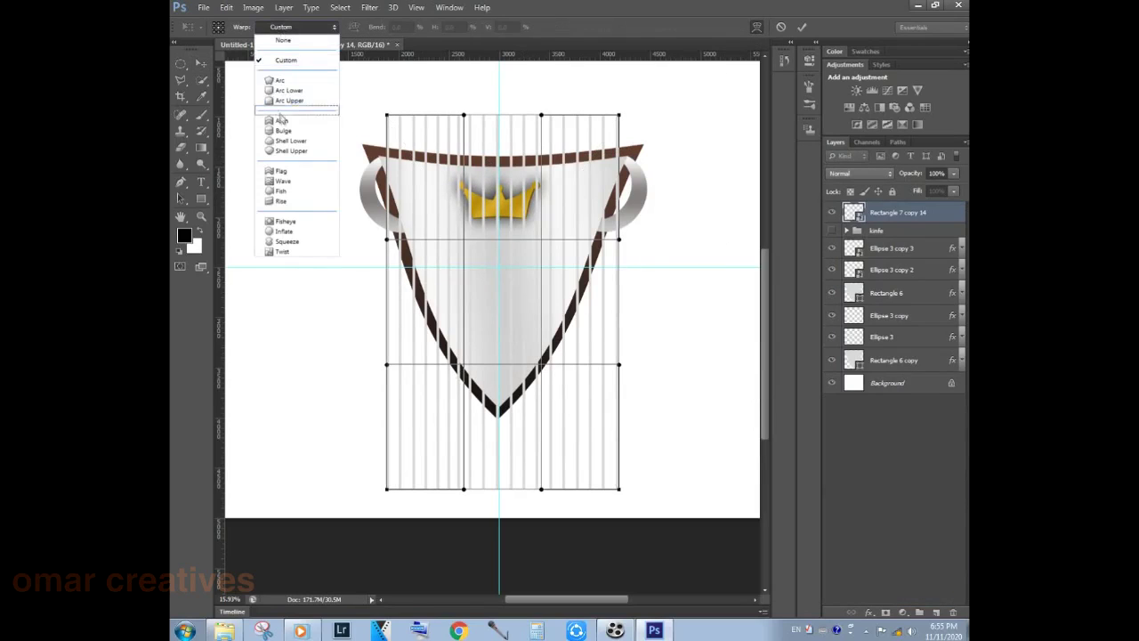
- Warp the stripes with the Arc style at about -98.6% bend so rays fan around the shield
{"action": "left_click", "coordinate": [281, 120]}
{"action": "left_click_drag", "start_coordinate": [502, 70], "coordinate": [486, 217]}
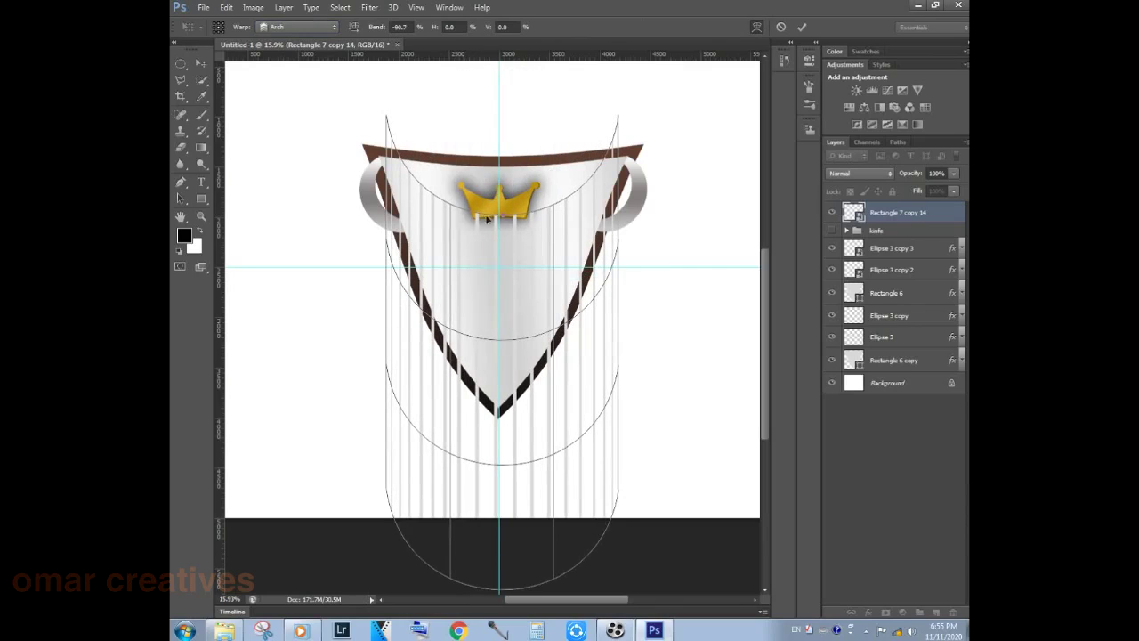
{"action": "left_click", "coordinate": [293, 27]}
{"action": "left_click", "coordinate": [282, 81]}
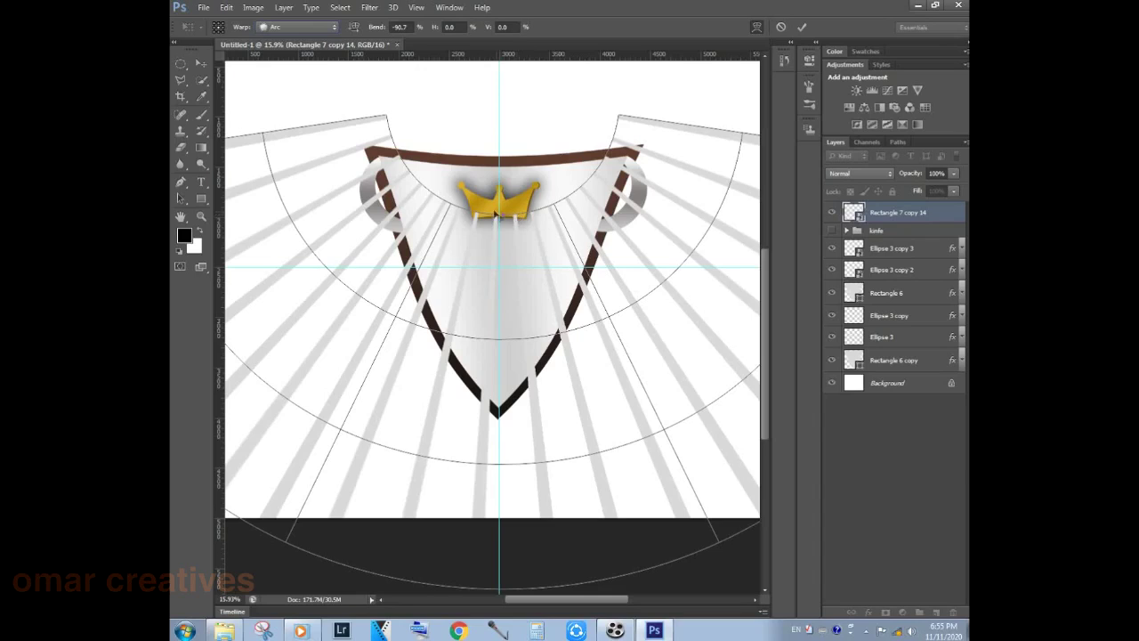
{"action": "left_click_drag", "start_coordinate": [375, 29], "coordinate": [472, 39]}
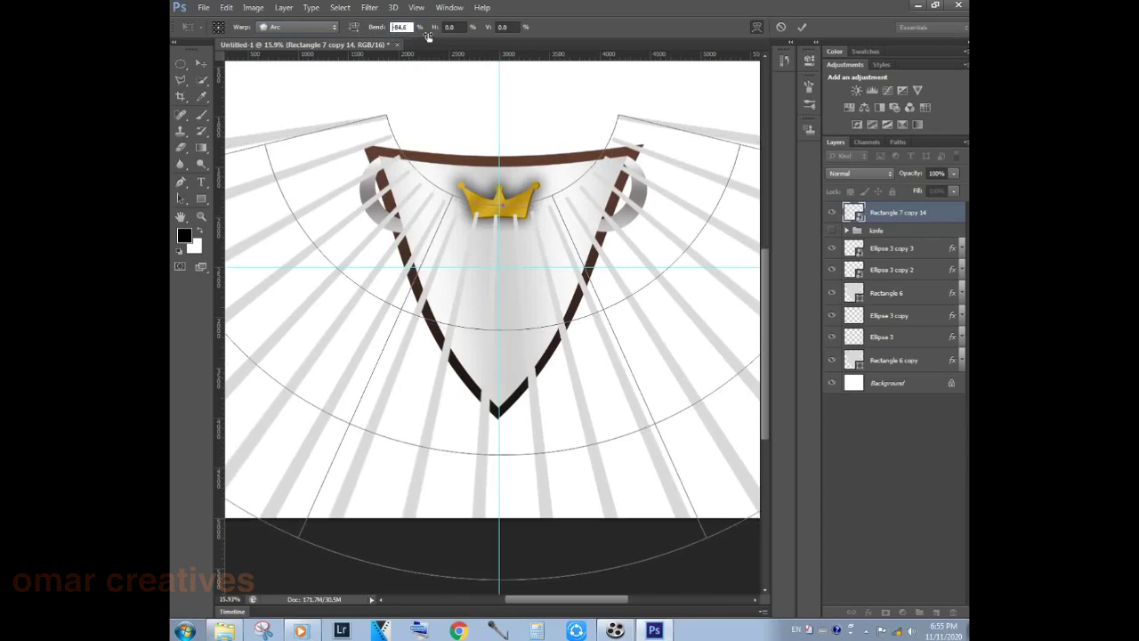
{"action": "mouse_move", "coordinate": [472, 39]}
{"action": "left_mouse_down"}
{"action": "mouse_move", "coordinate": [494, 40]}
{"action": "mouse_move", "coordinate": [327, 29]}
{"action": "left_mouse_up"}
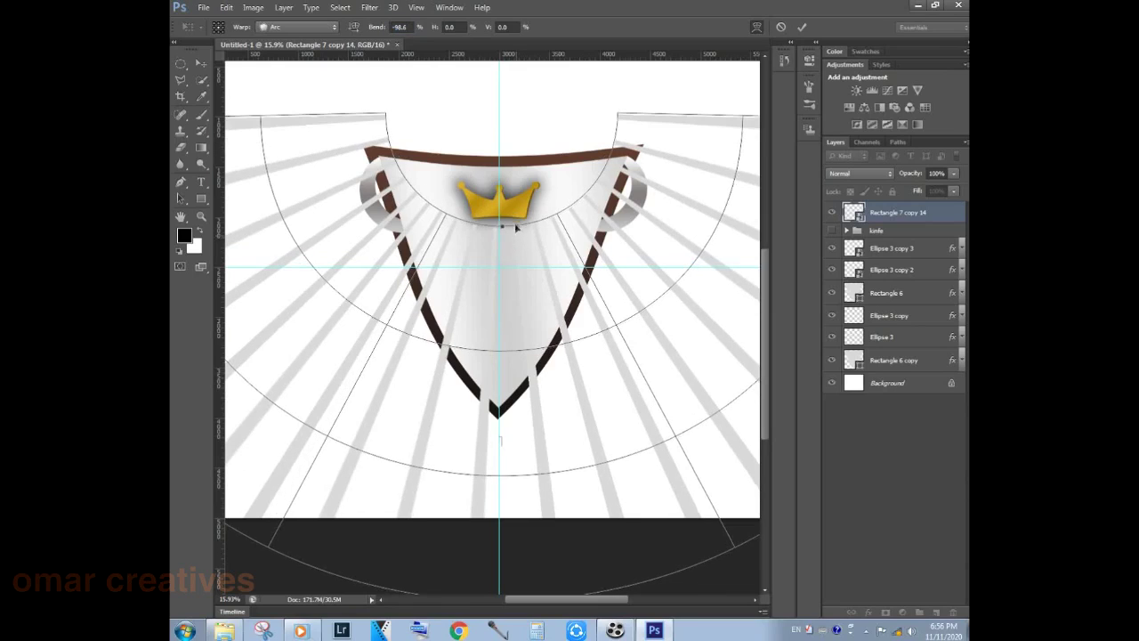
{"action": "left_click_drag", "start_coordinate": [518, 201], "coordinate": [523, 171]}
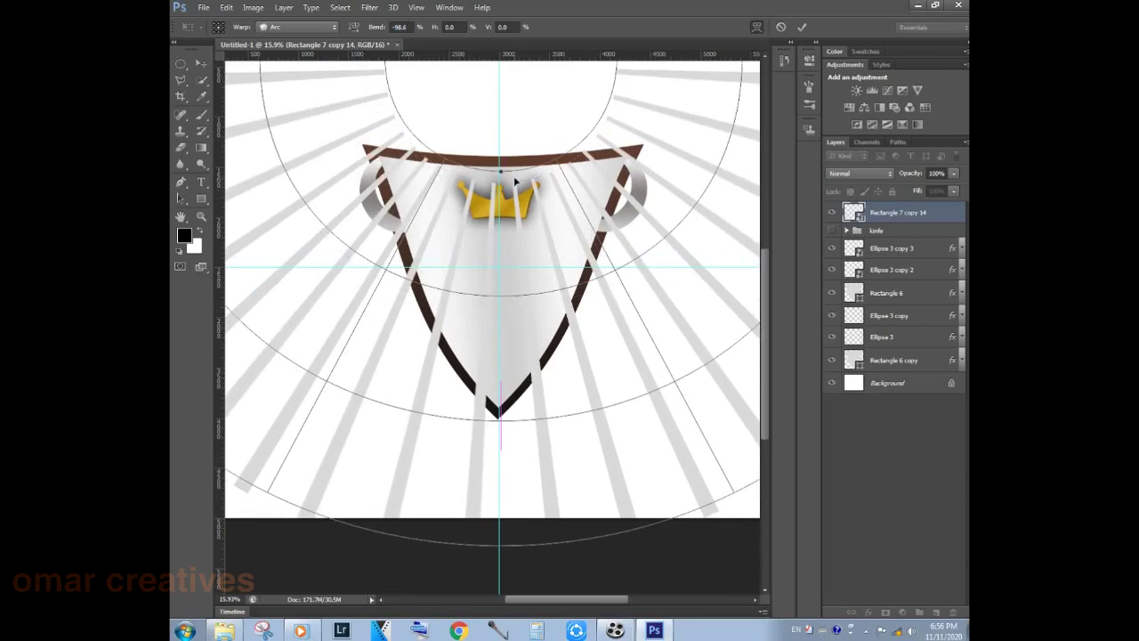
{"action": "left_click_drag", "start_coordinate": [523, 171], "coordinate": [506, 166]}
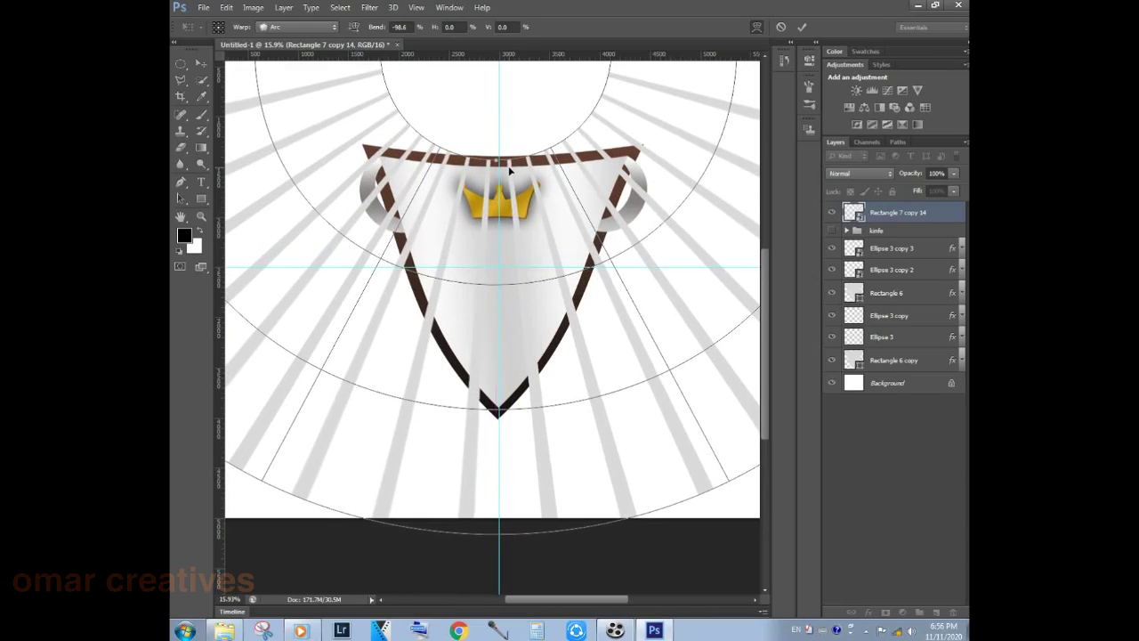
{"action": "key", "text": "Return"}
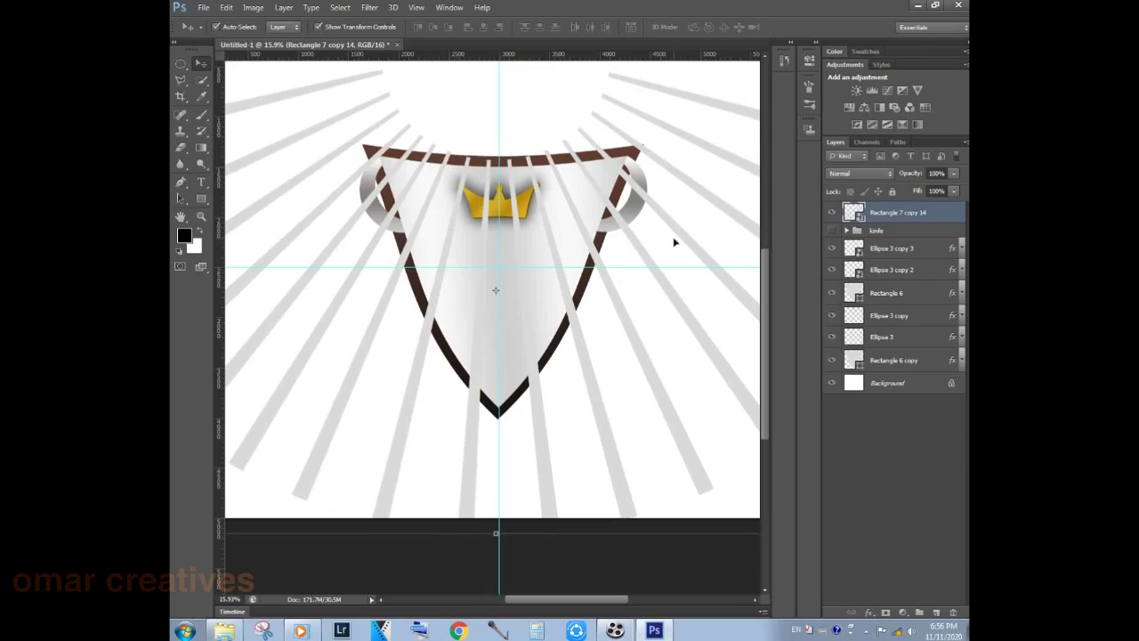
- Move the streaks below the knife group and load the shield interior as a selection
{"action": "left_click_drag", "start_coordinate": [891, 218], "coordinate": [893, 252]}
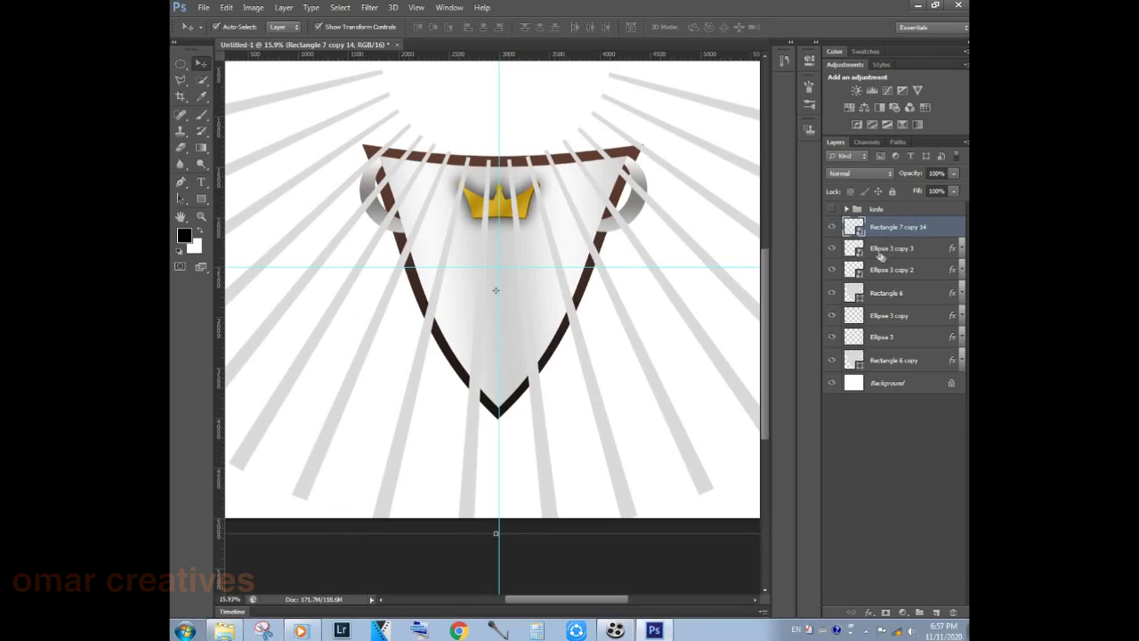
{"action": "left_click", "coordinate": [852, 296], "text": "alt"}
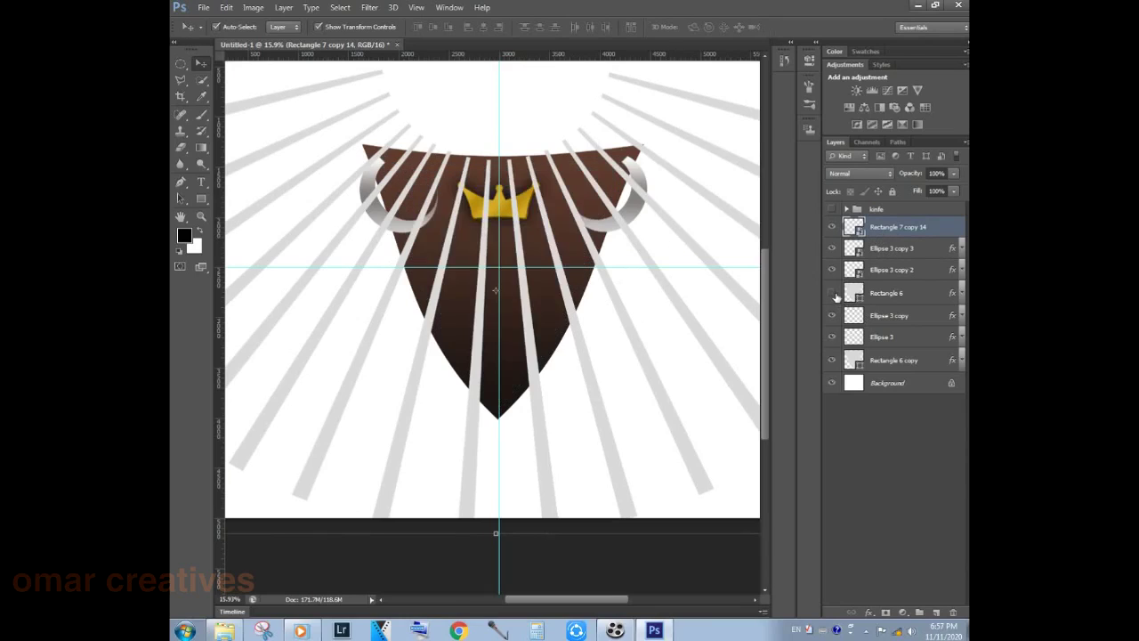
{"action": "left_click", "coordinate": [853, 297], "text": "ctrl"}
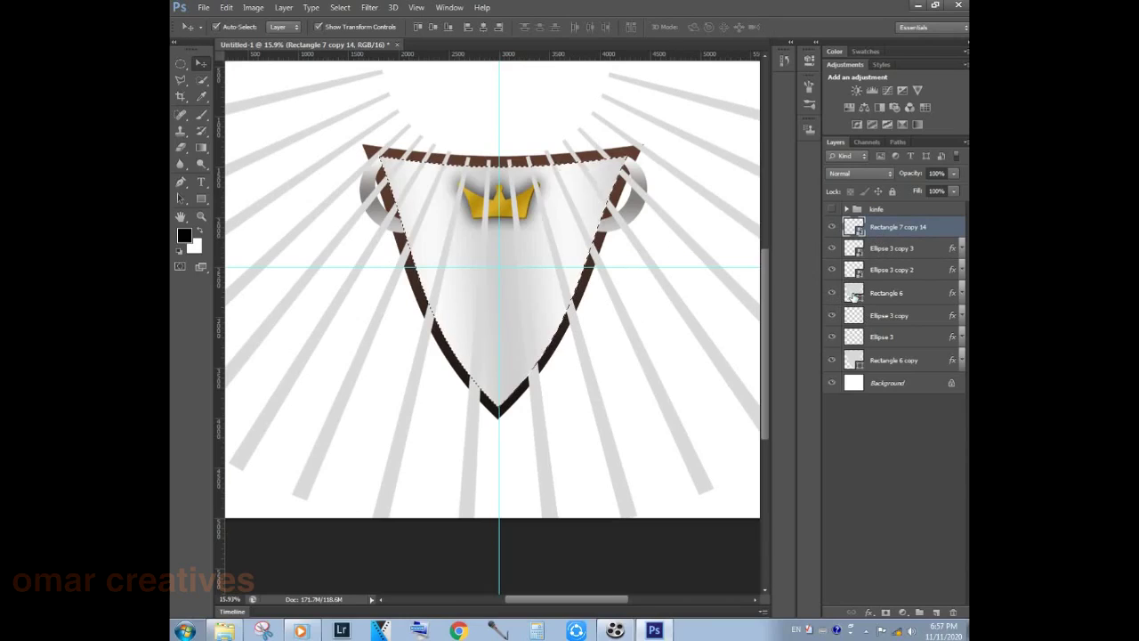
{"action": "key", "text": "m"}
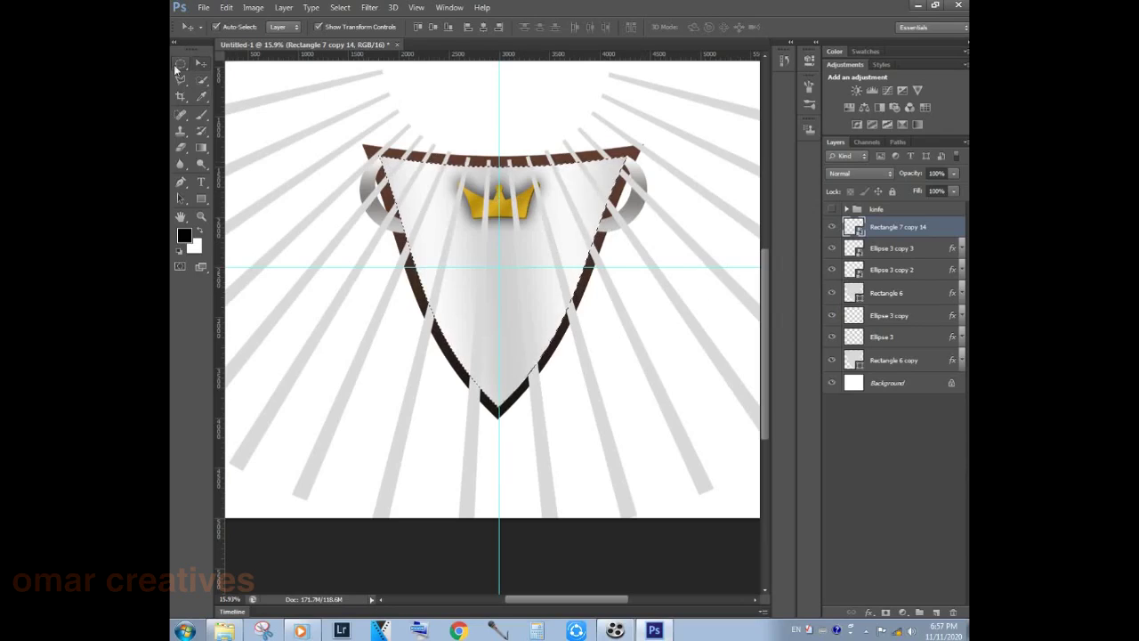
{"action": "right_click", "coordinate": [427, 181]}
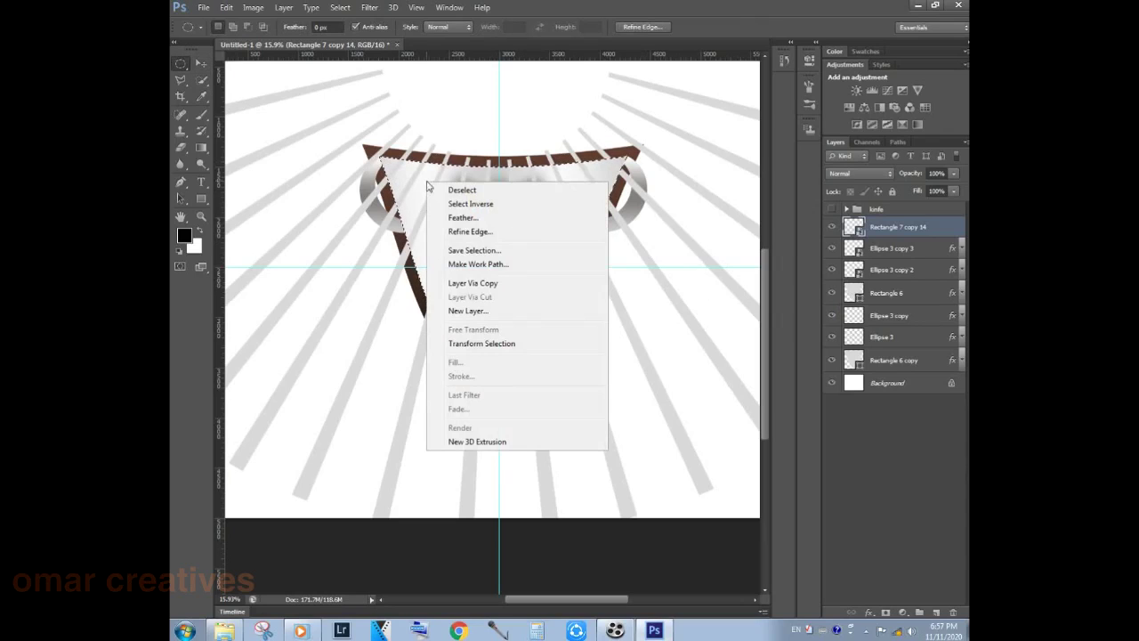
{"action": "left_click", "coordinate": [471, 205]}
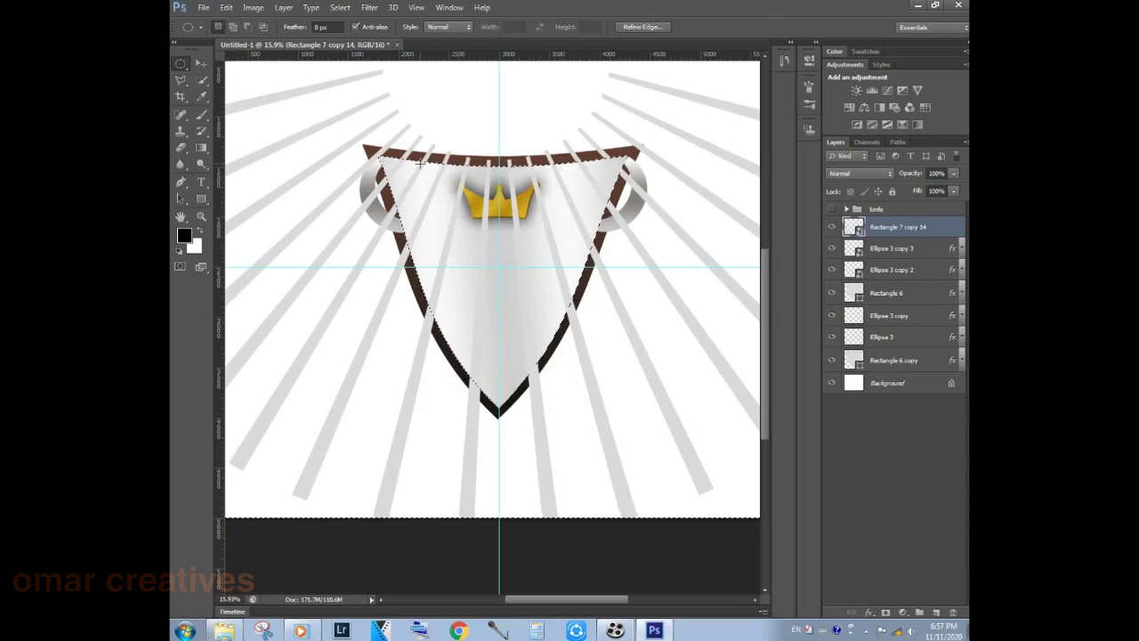
- Mask the rays to the shield interior and move the layer beneath Ellipse 3 copy 2
{"action": "scroll", "coordinate": [802, 341], "scroll_direction": "down", "scroll_amount": 1}
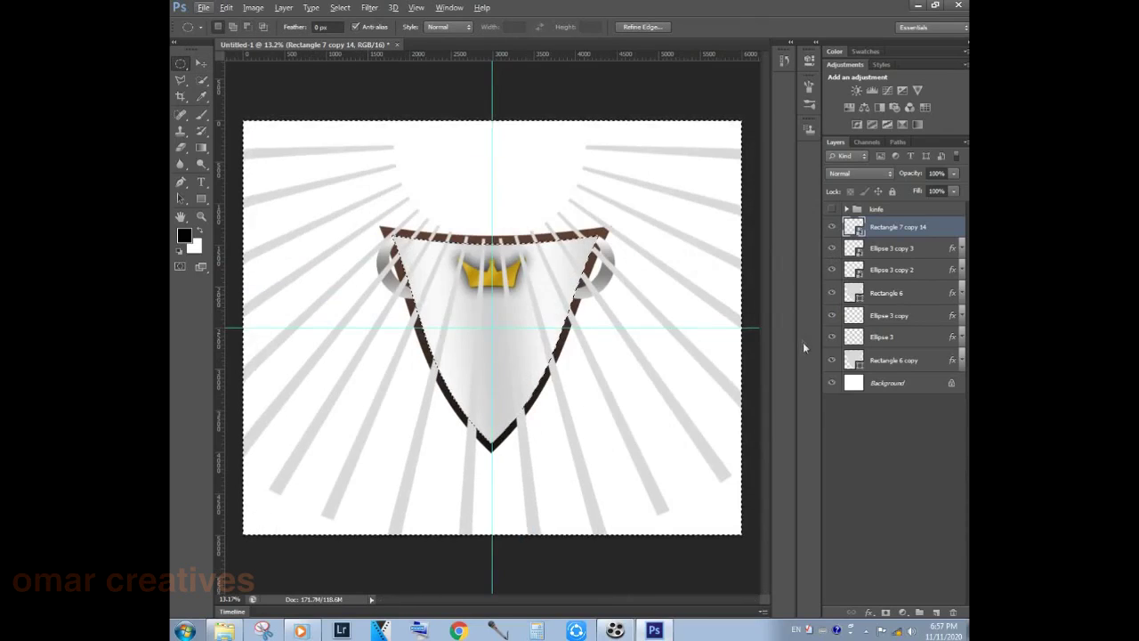
{"action": "left_click", "coordinate": [886, 613]}
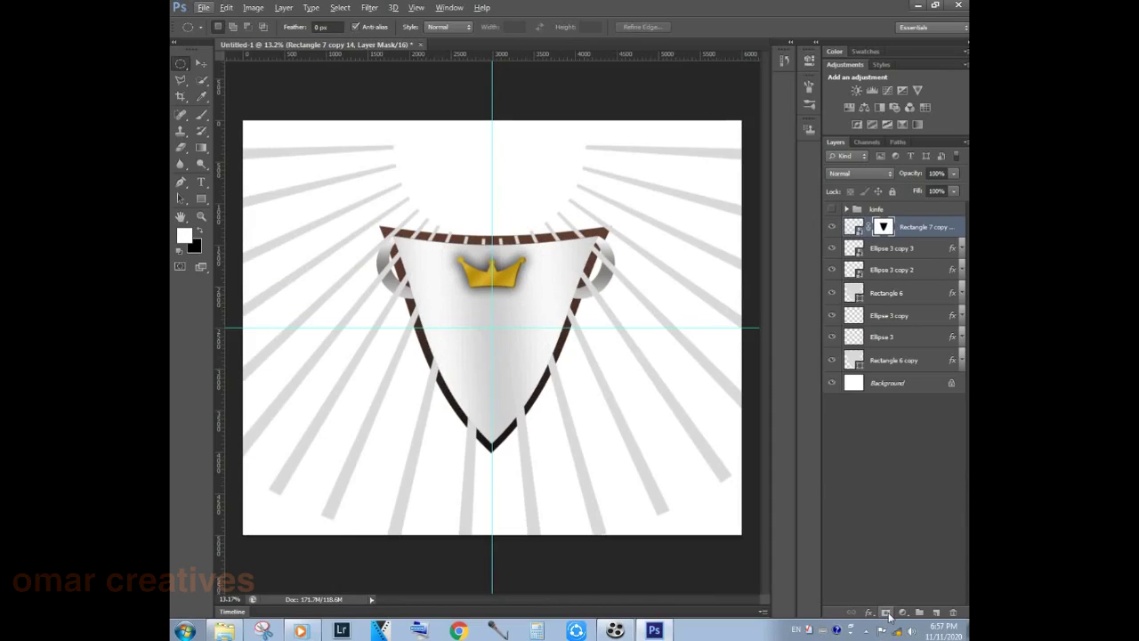
{"action": "key", "text": "ctrl+z"}
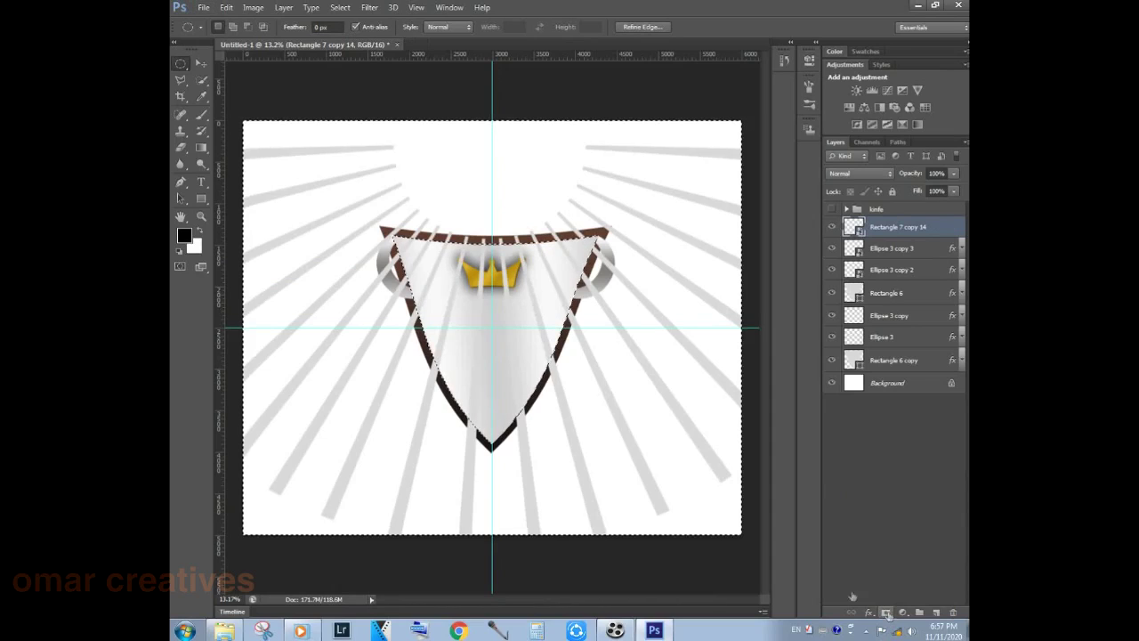
{"action": "right_click", "coordinate": [376, 259]}
{"action": "key", "text": "Escape"}
{"action": "left_click", "coordinate": [886, 613]}
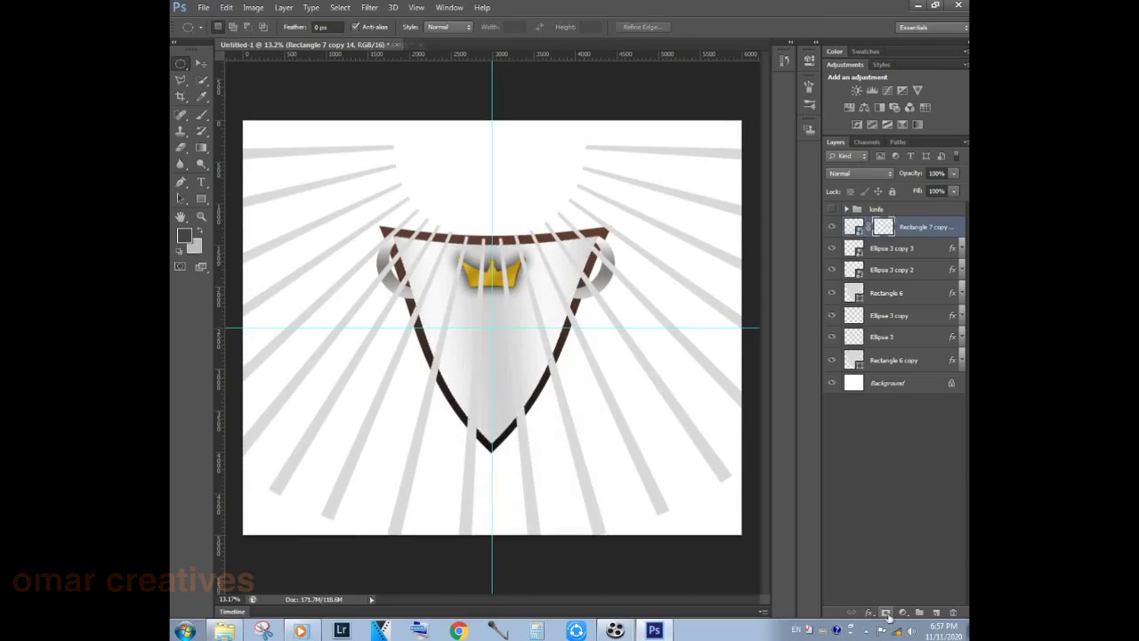
{"action": "left_click_drag", "start_coordinate": [912, 231], "coordinate": [912, 281]}
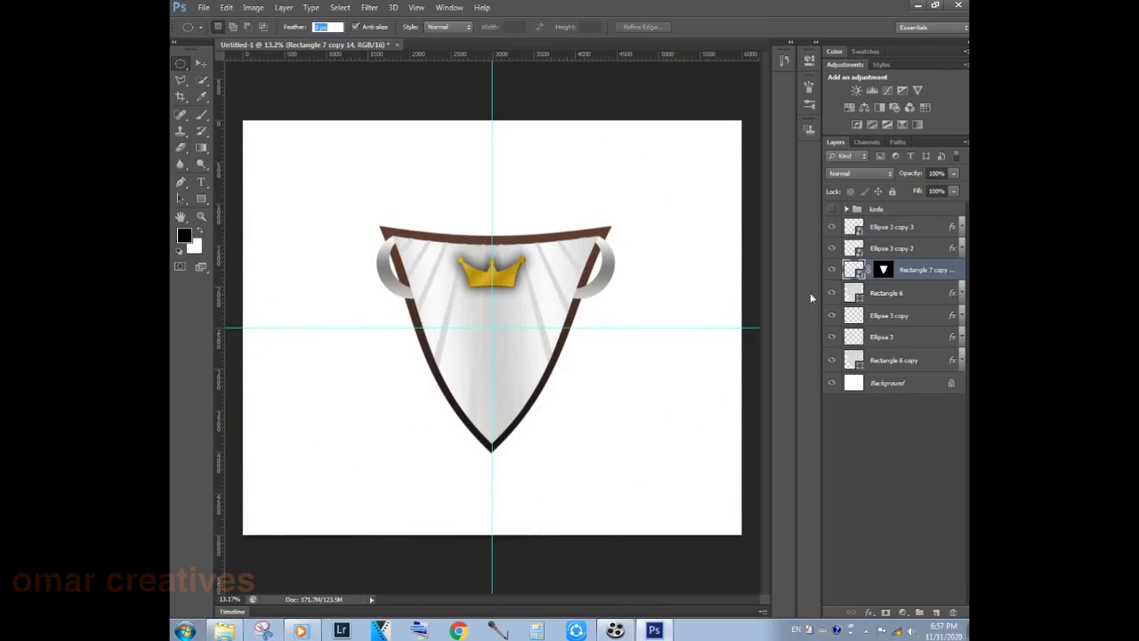
- Lower the rays layer fill to 74% and hide the white Background
{"action": "left_click", "coordinate": [916, 192]}
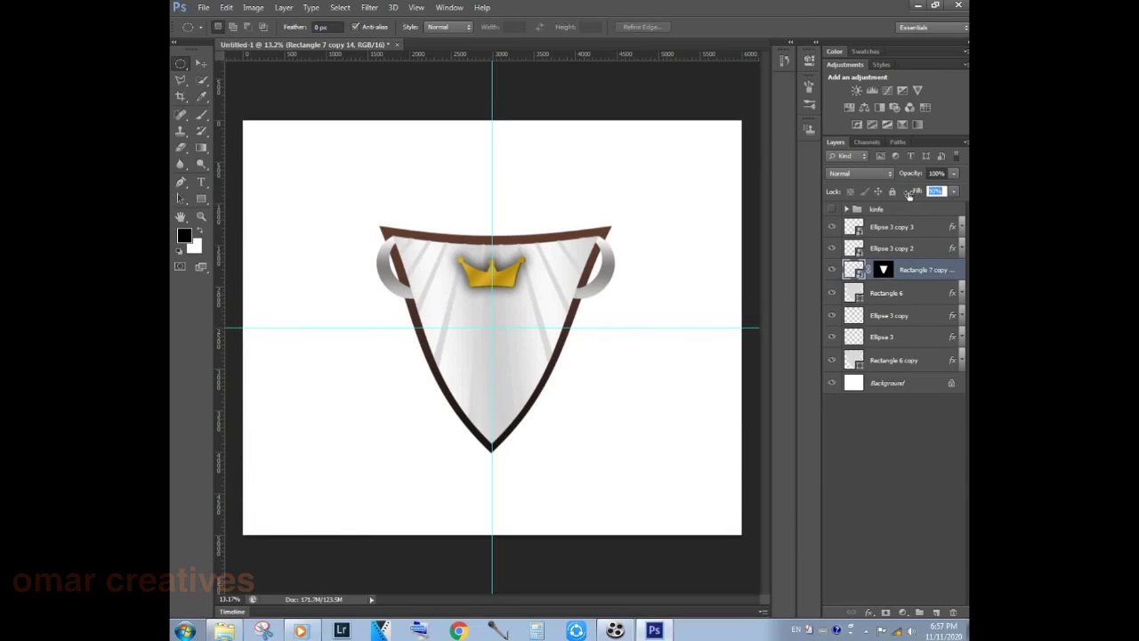
{"action": "left_click_drag", "start_coordinate": [900, 194], "coordinate": [892, 194]}
{"action": "left_click", "coordinate": [832, 382]}
- Gather the shield layers into a collapsed group named 'shield'
{"action": "left_click", "coordinate": [919, 612]}
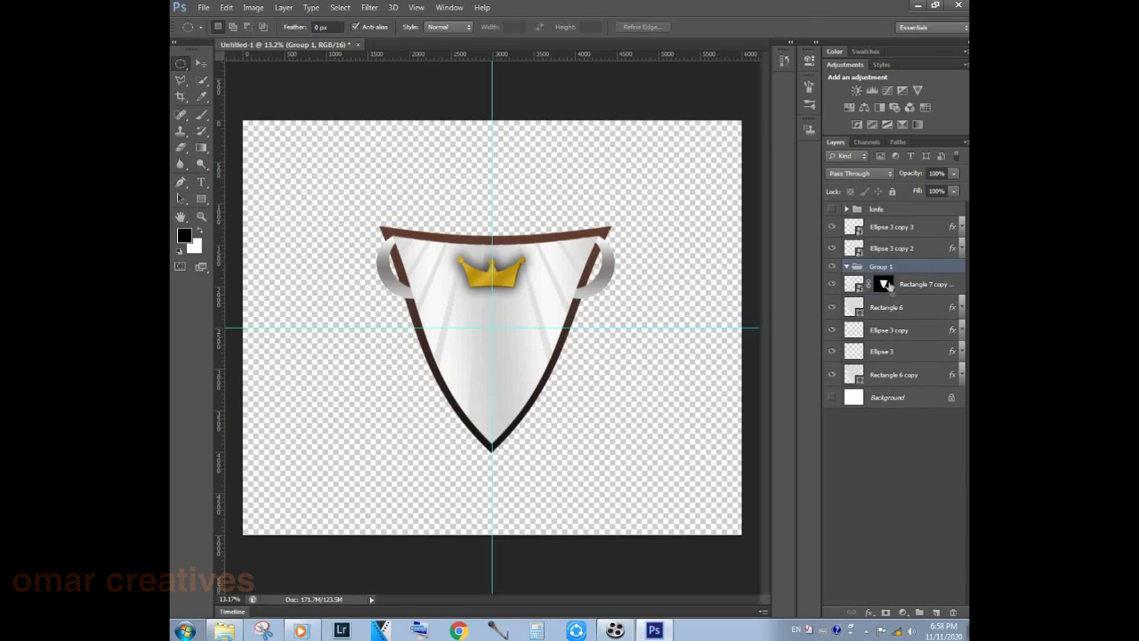
{"action": "double_click", "coordinate": [880, 267]}
{"action": "type", "text": "shie"}
{"action": "type", "text": "ld"}
{"action": "key", "text": "Return"}
{"action": "left_click_drag", "start_coordinate": [880, 267], "coordinate": [867, 219]}
{"action": "left_click", "coordinate": [903, 244]}
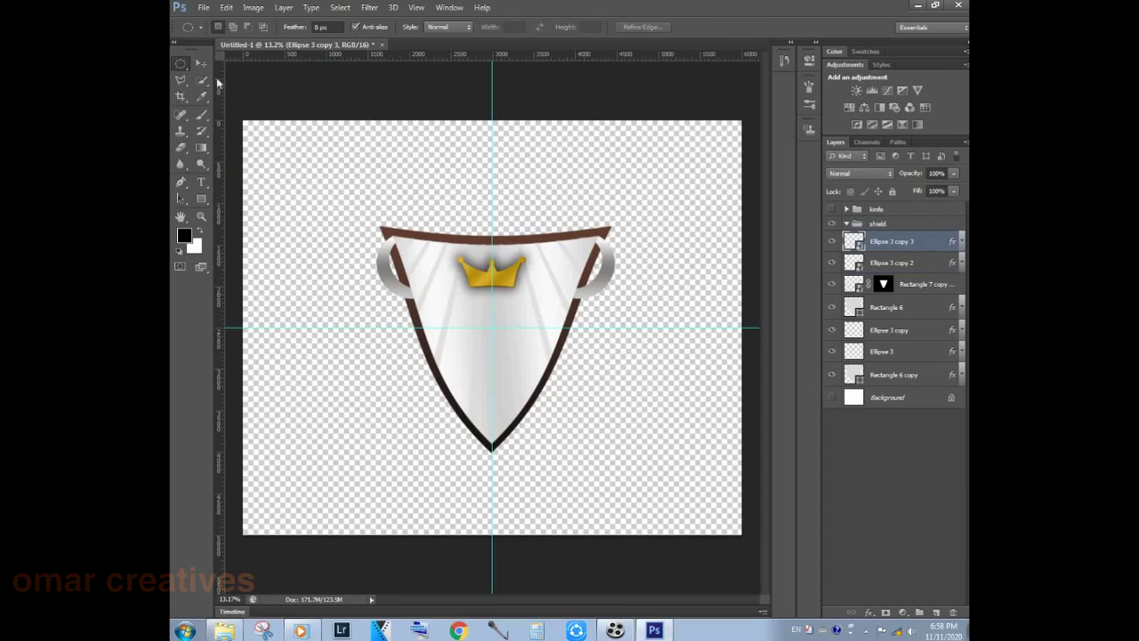
{"action": "key", "text": "v"}
{"action": "left_click_drag", "start_coordinate": [348, 211], "coordinate": [646, 460]}
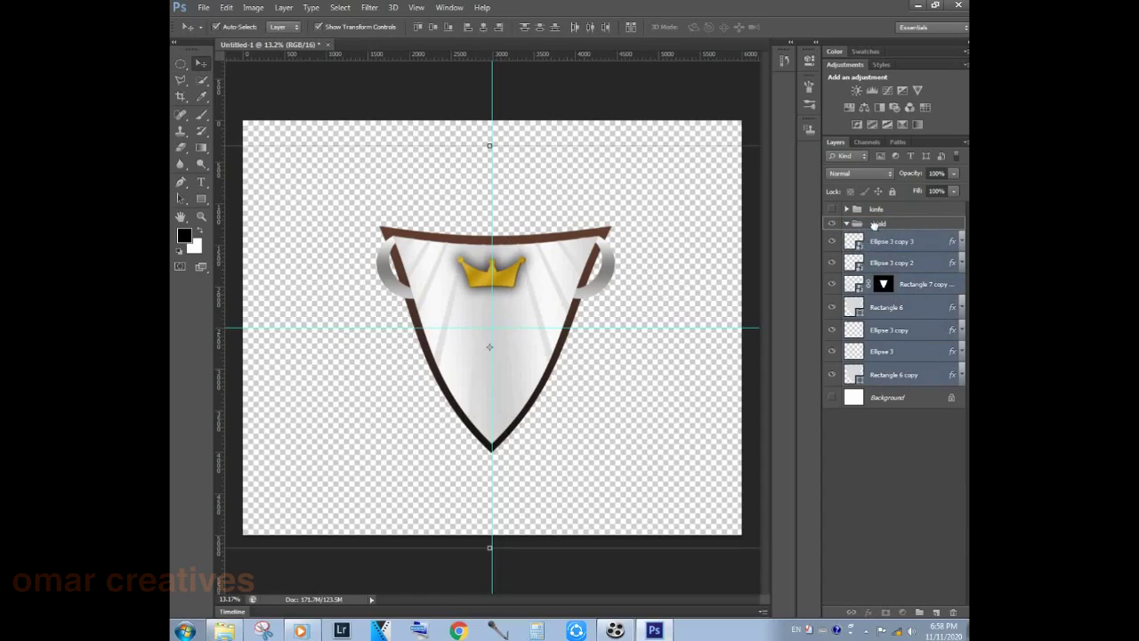
{"action": "left_click", "coordinate": [846, 224]}
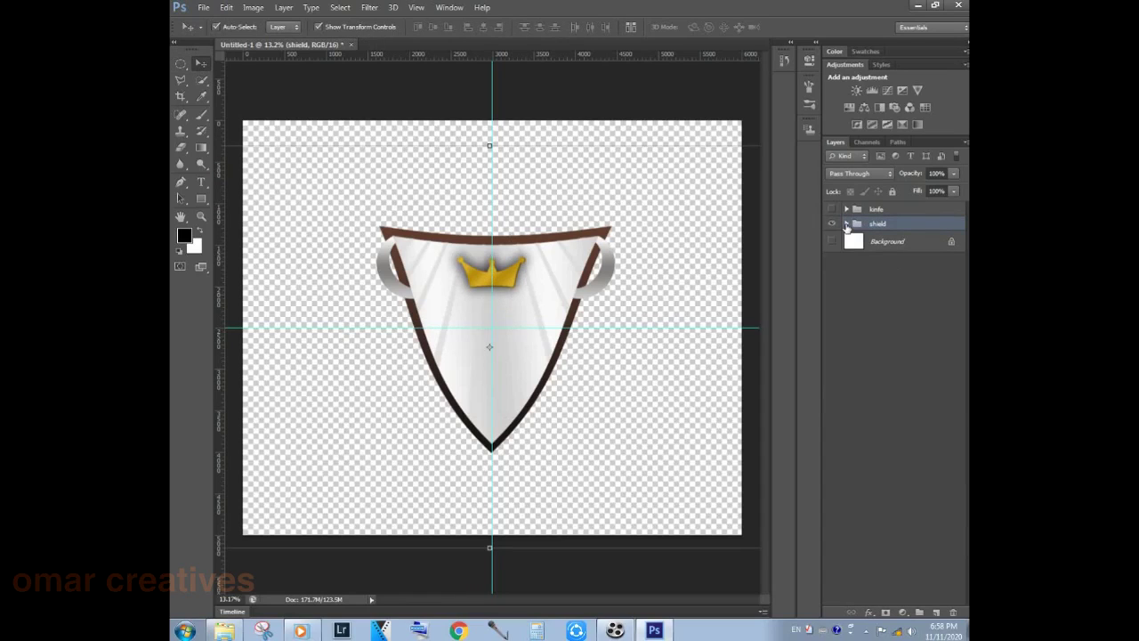
{"action": "key", "text": "ctrl+shift+s"}
- Save the image as shield1.png in PNG format
{"action": "type", "text": "s"}
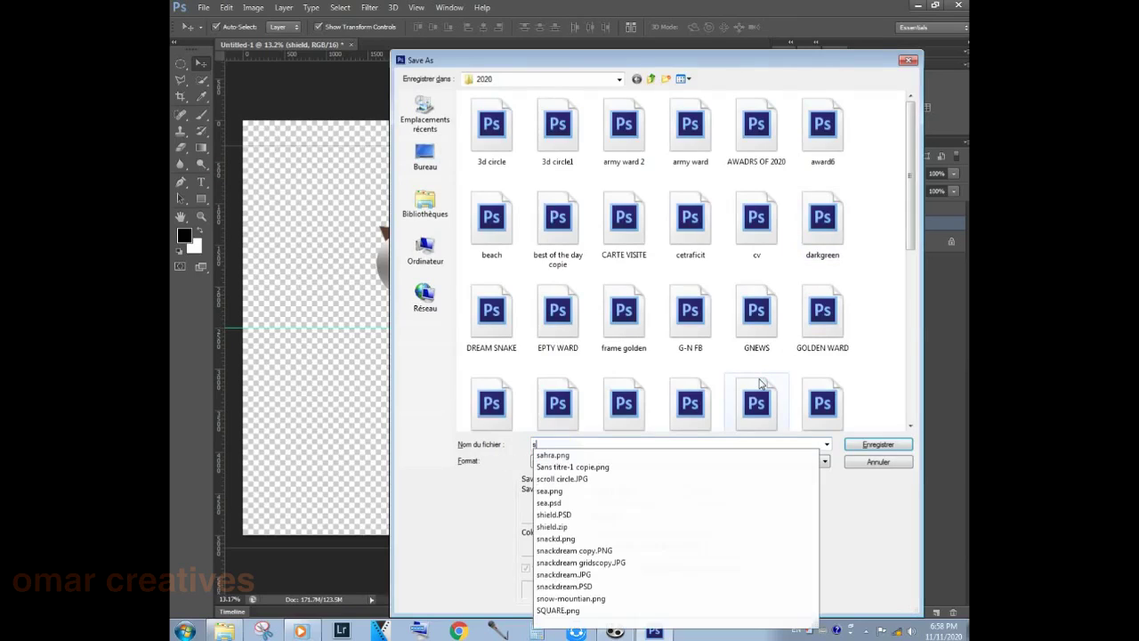
{"action": "type", "text": "hield"}
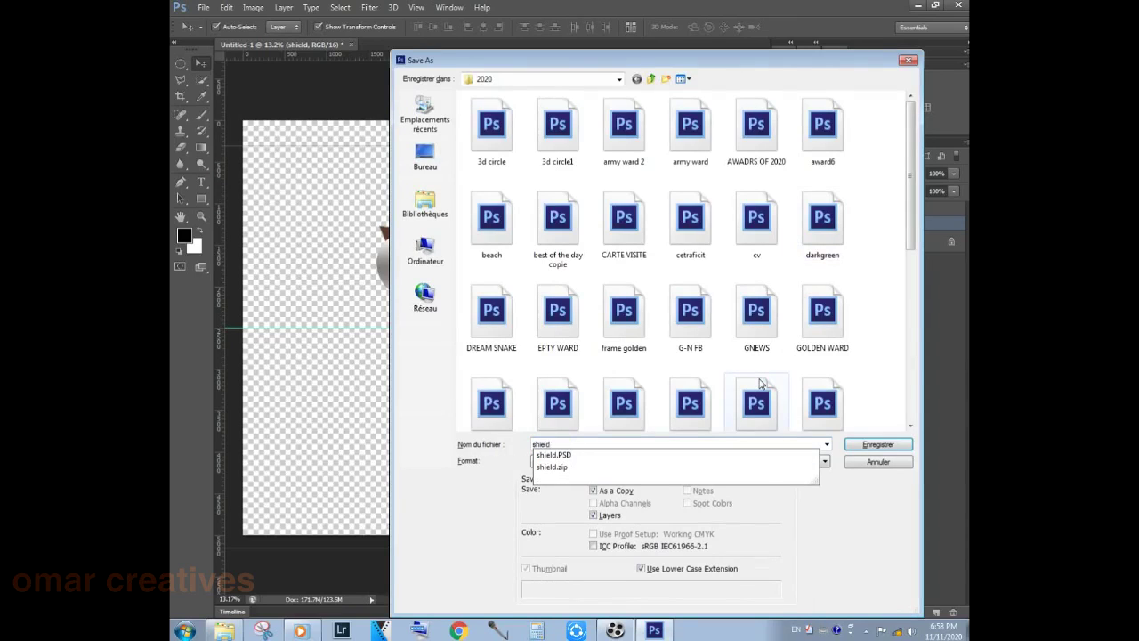
{"action": "type", "text": "1"}
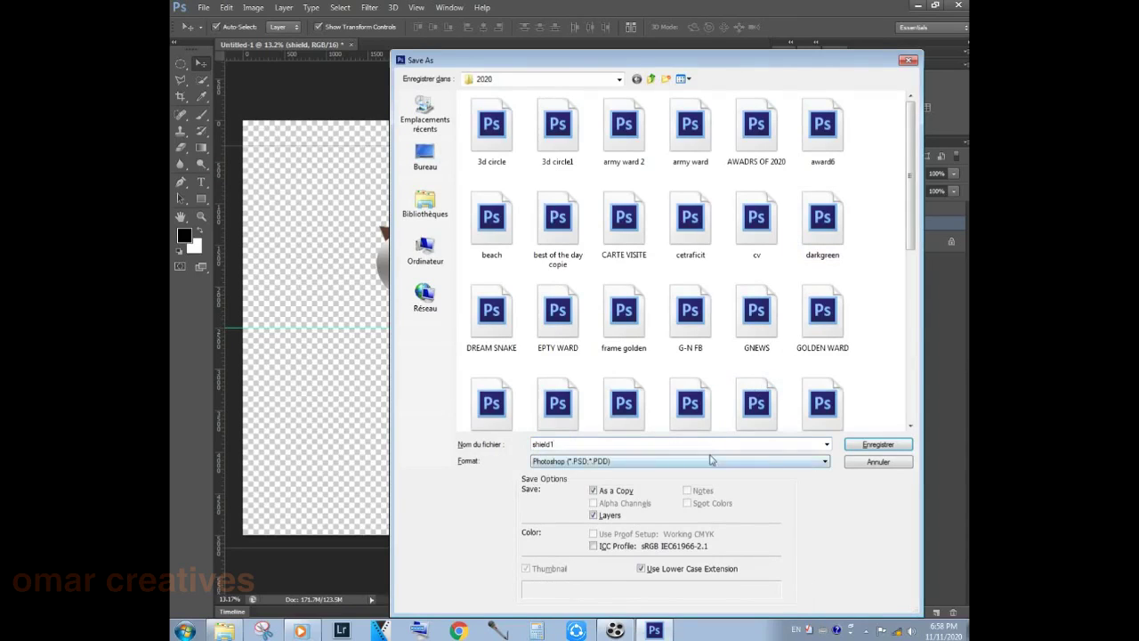
{"action": "left_click", "coordinate": [711, 460]}
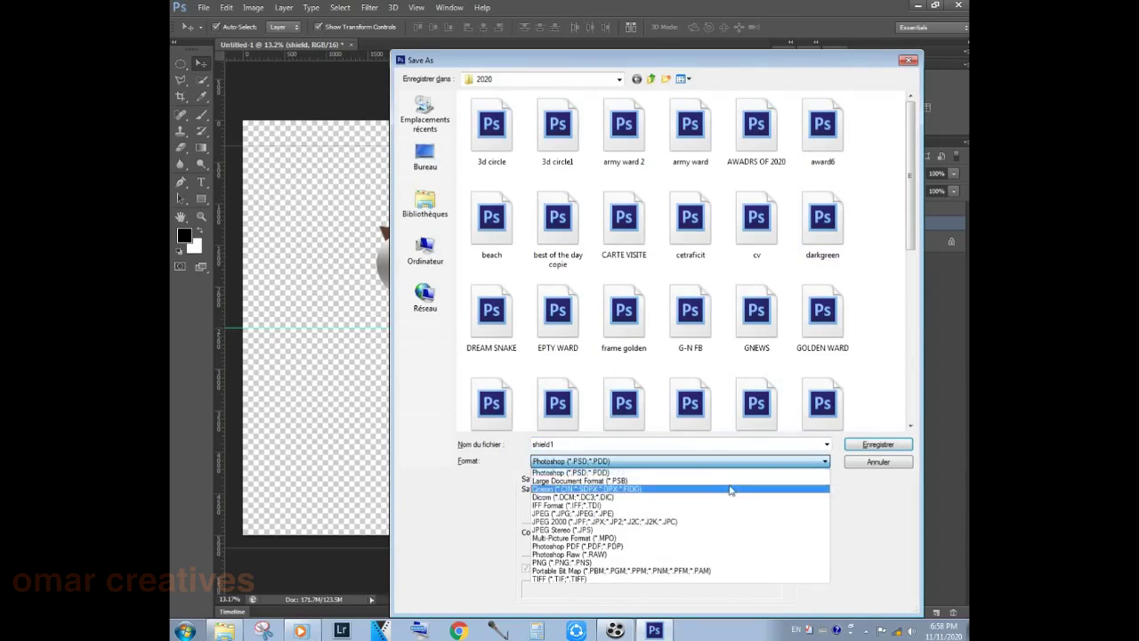
{"action": "left_click", "coordinate": [702, 563]}
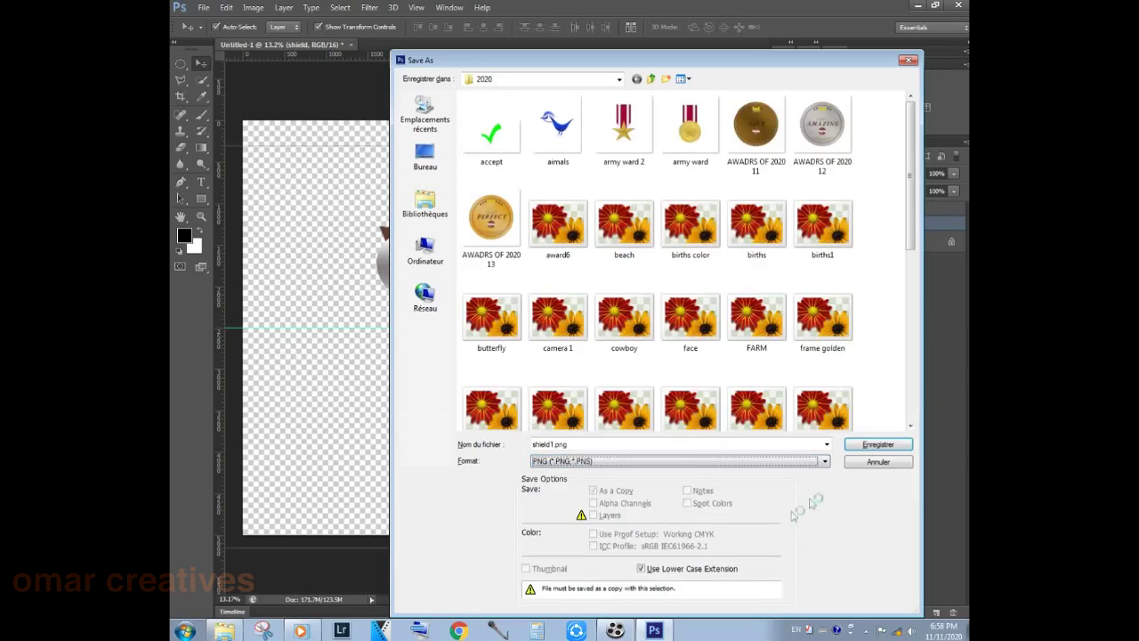